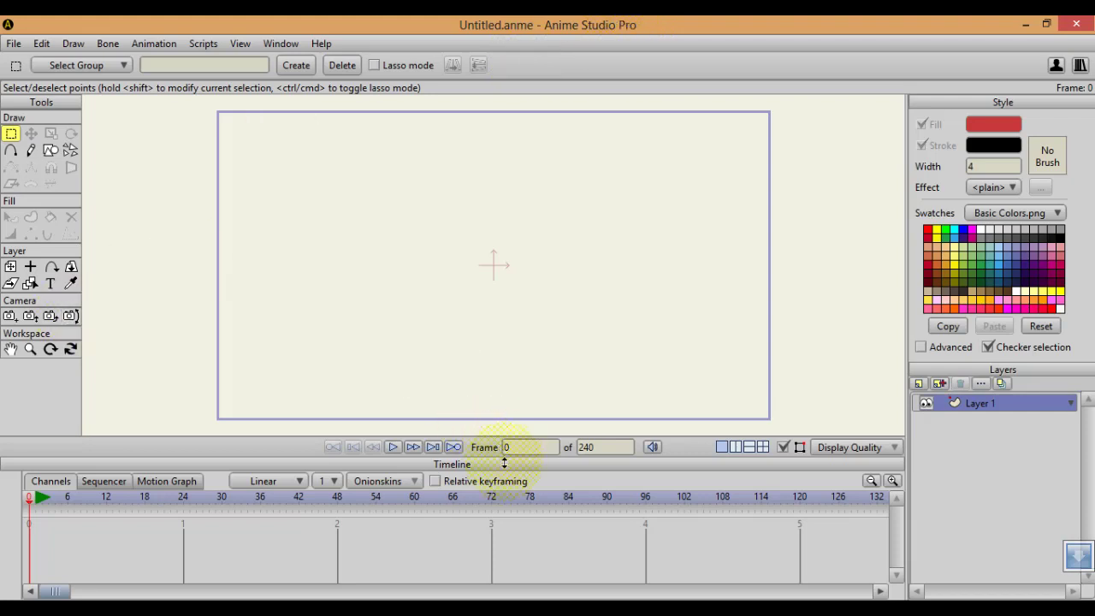
Enlarge the drawing canvas slightly, then set the fill color to white and the line width to 2
drag(504, 463, 504, 471)
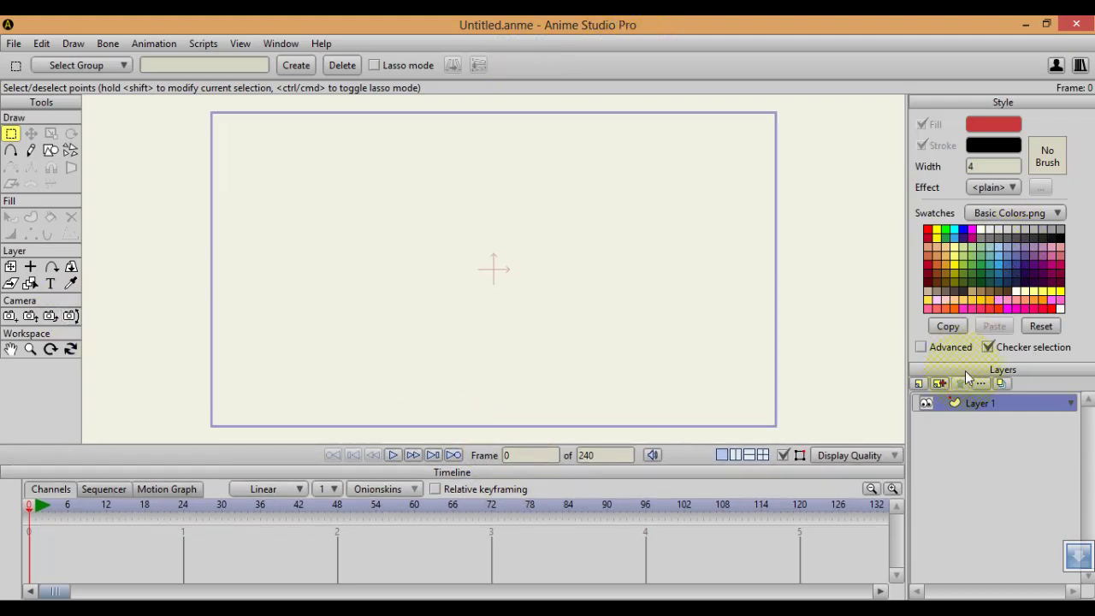
click(1005, 128)
drag(462, 252, 293, 167)
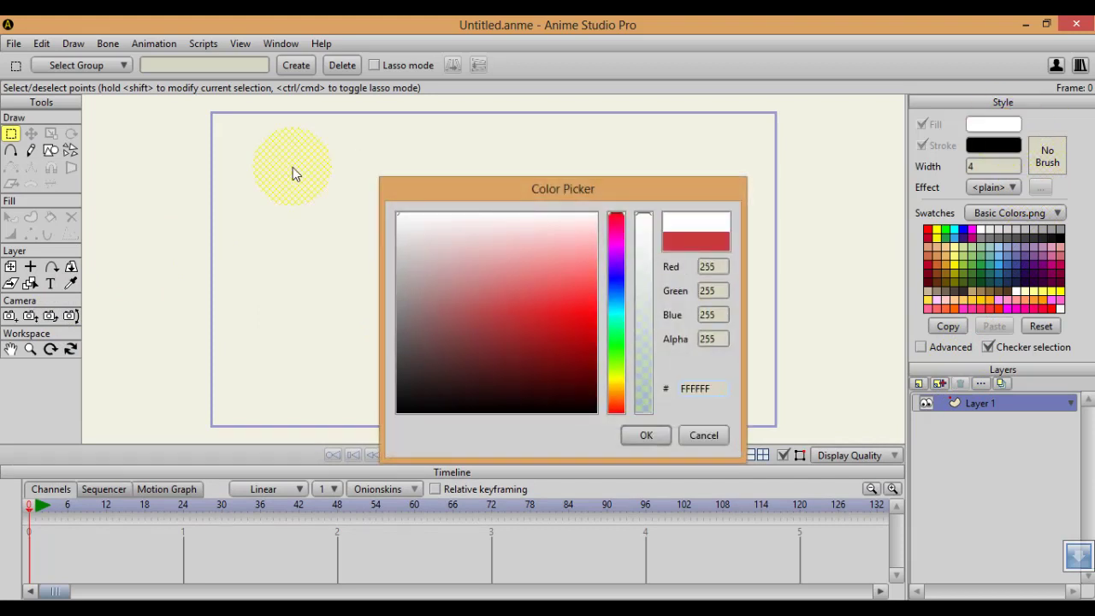
click(641, 433)
drag(982, 165, 936, 156)
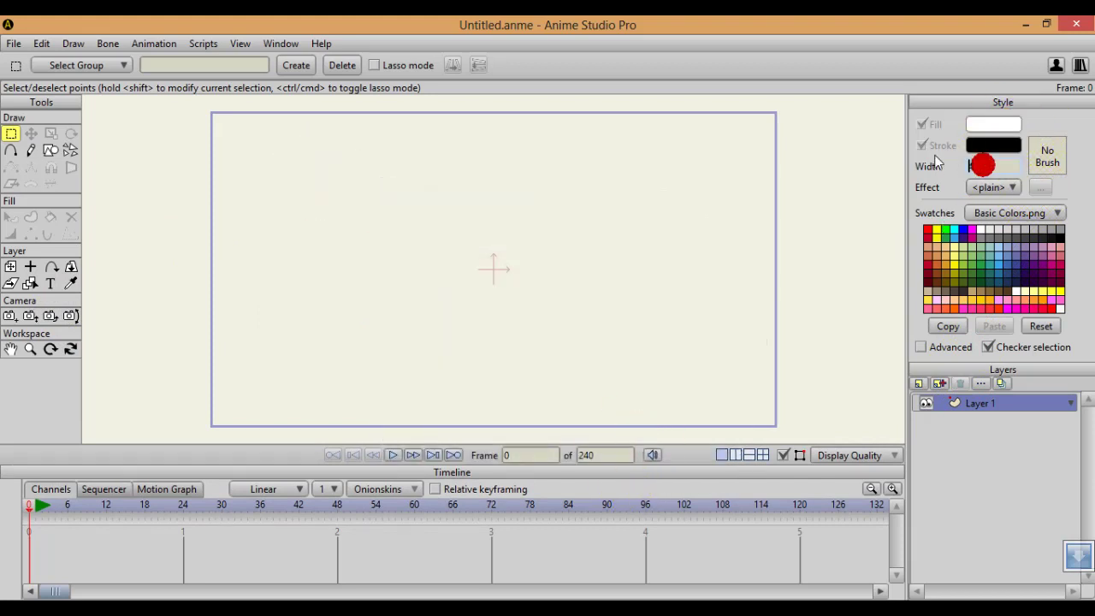
text(2)
key(Return)
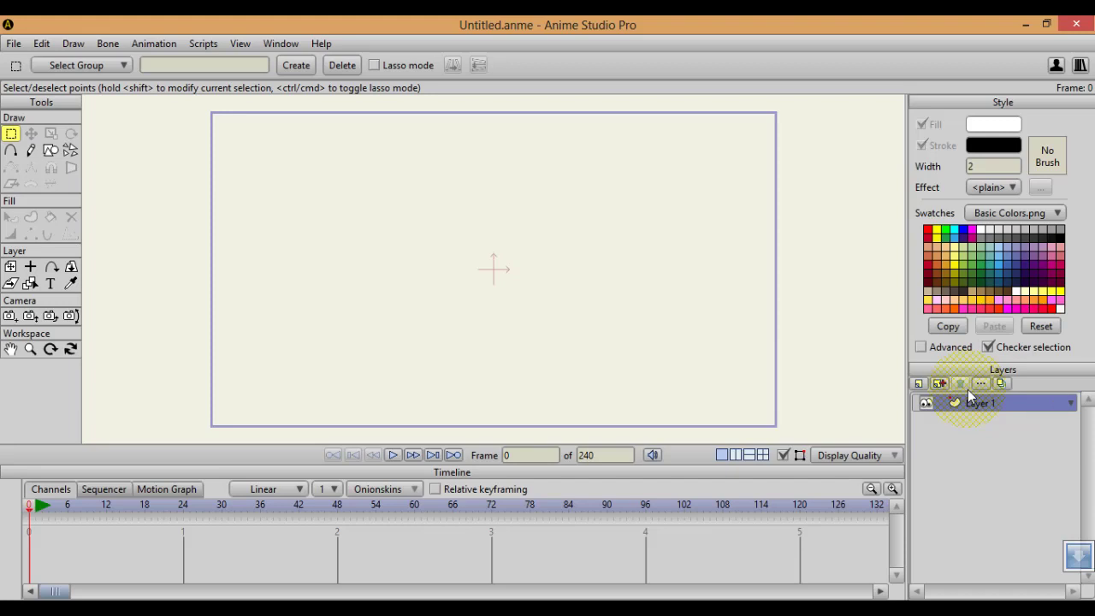
click(565, 251)
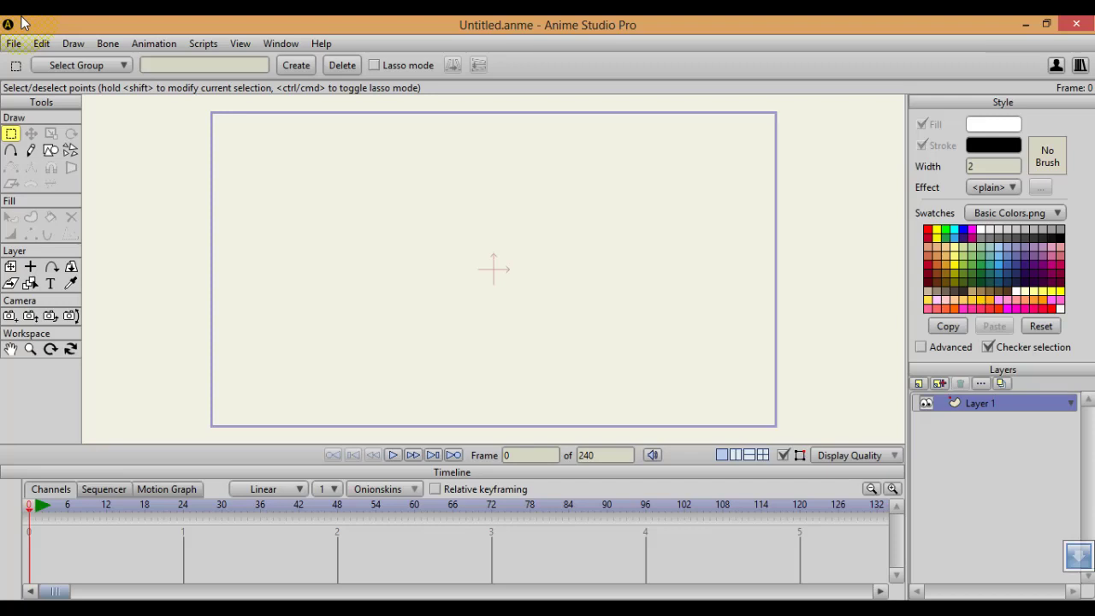
scroll(446, 152, down, 2)
drag(446, 152, 459, 90)
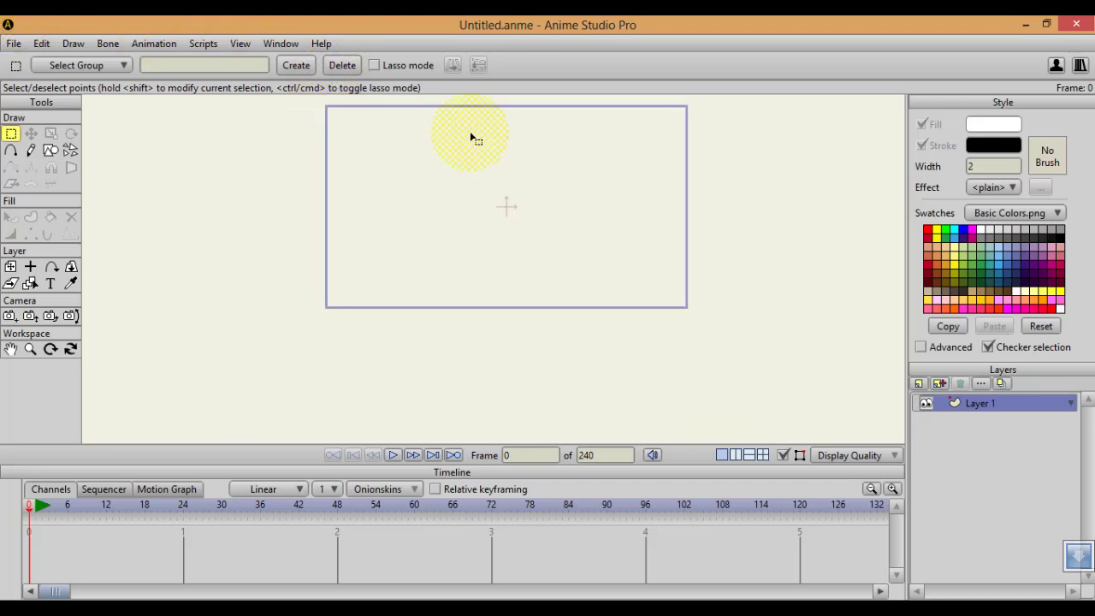
drag(472, 154, 493, 97)
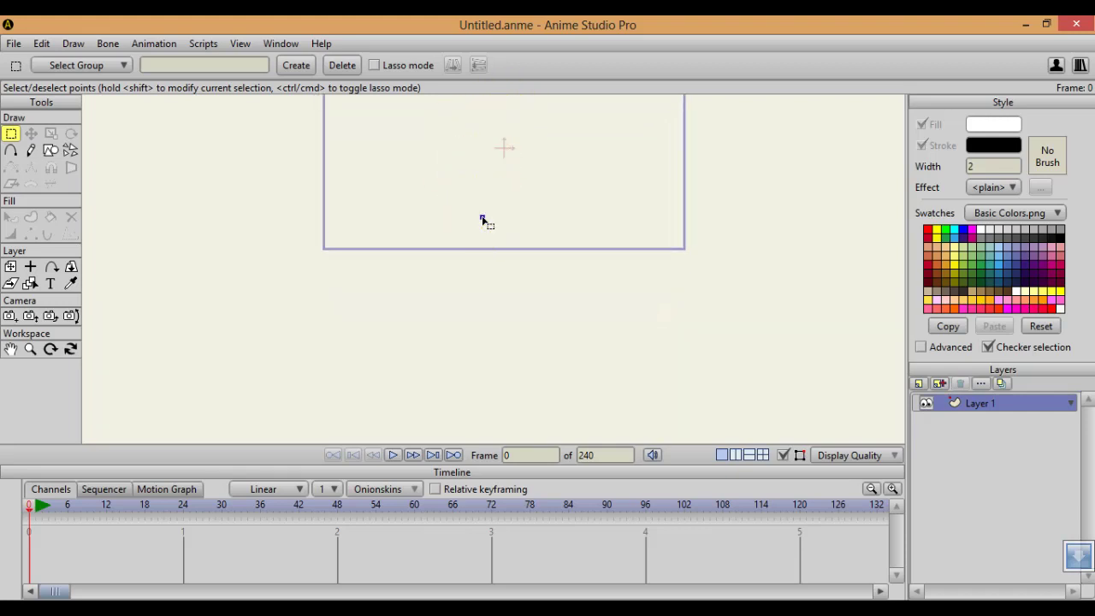
drag(516, 189, 508, 279)
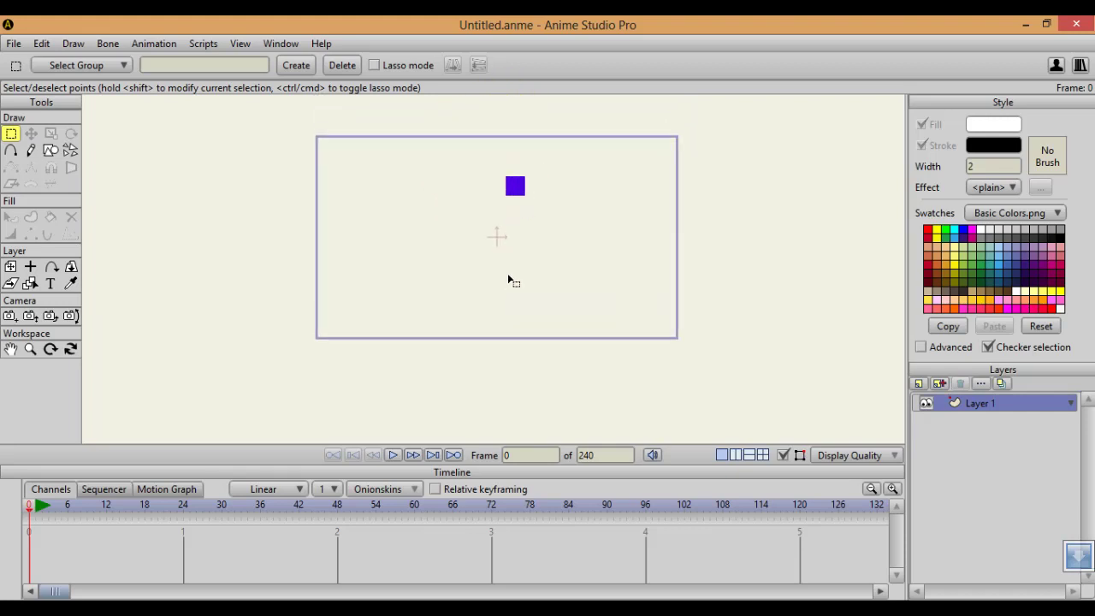
scroll(508, 279, down, 1)
scroll(513, 254, up, 2)
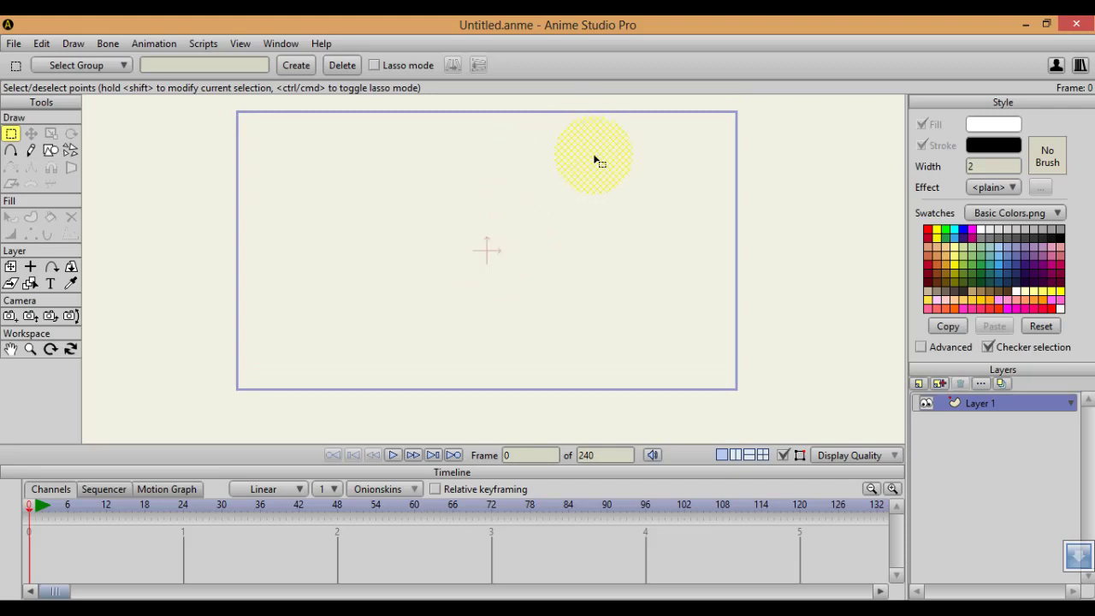
drag(594, 156, 598, 167)
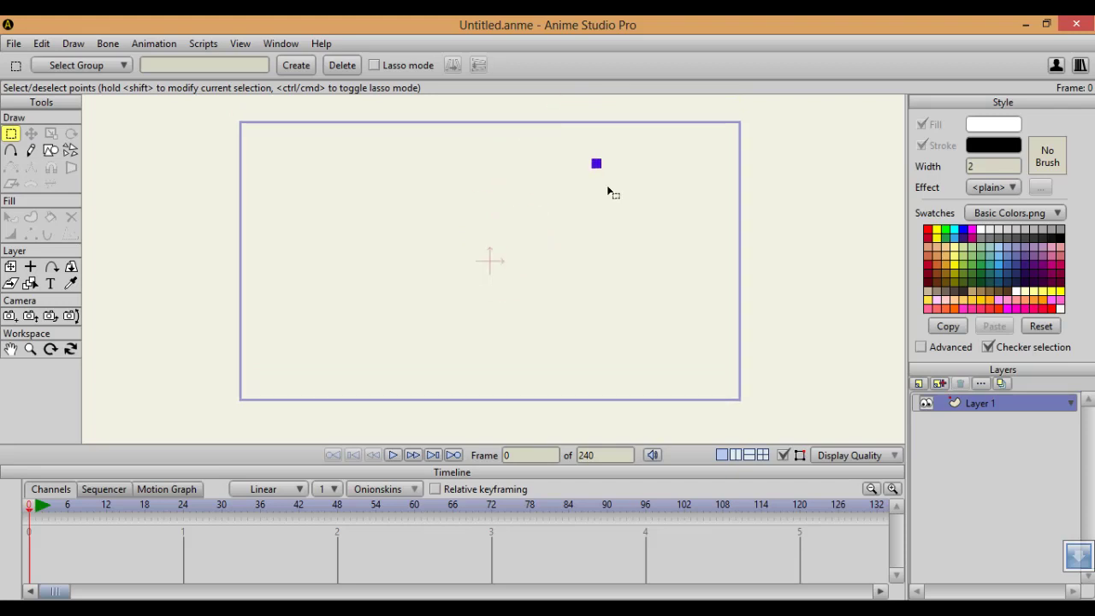
Rename the layer Layer 1 as Cuerpo
double_click(975, 406)
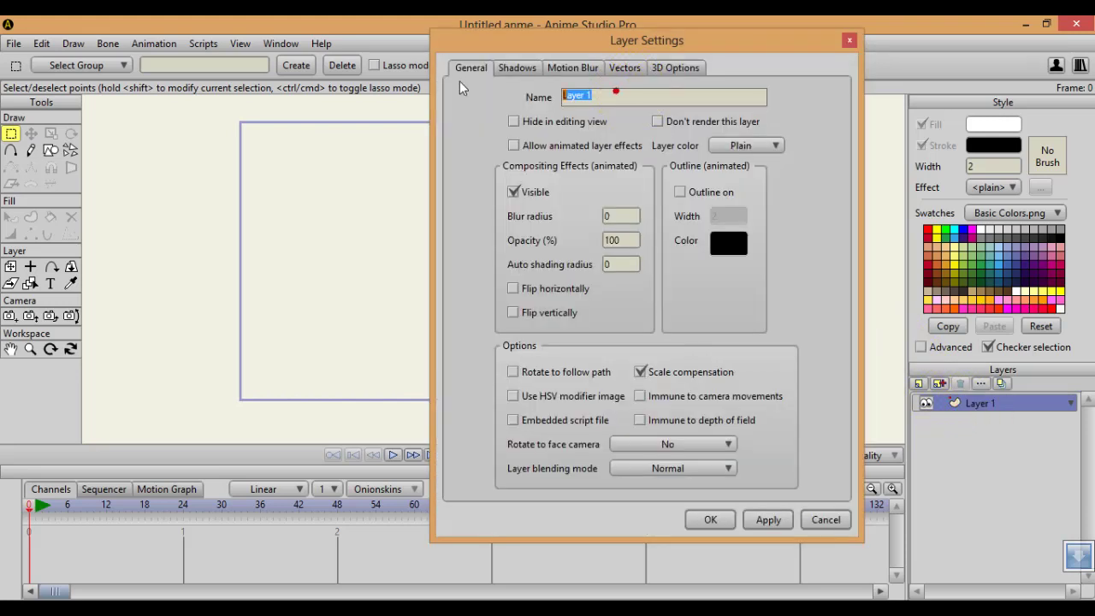
text(Cuerpo)
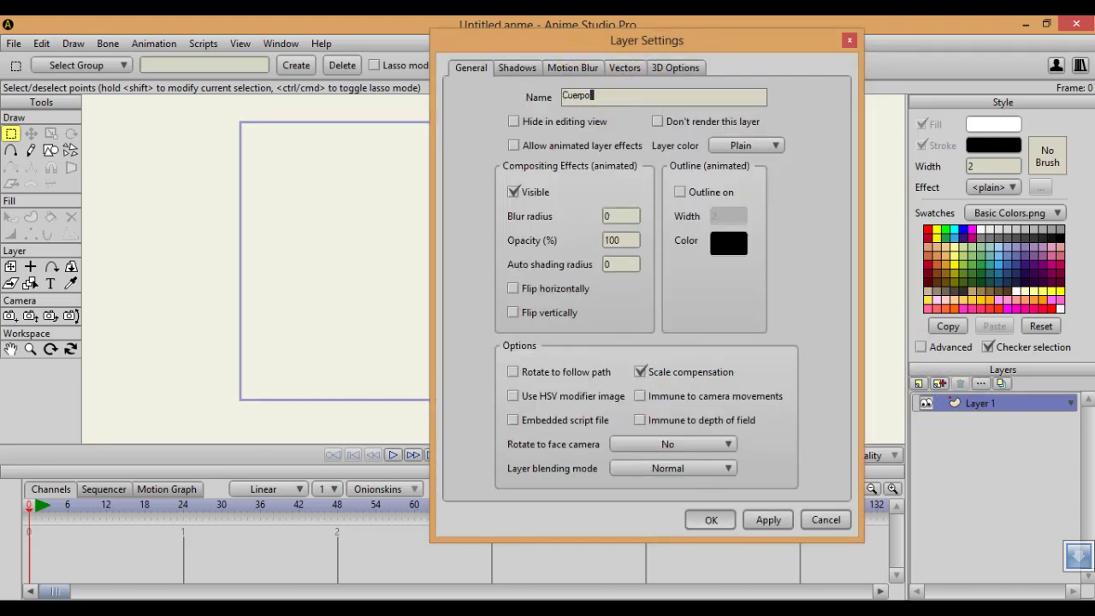
key(Return)
Draw an upright rectangle with a dark green fill and black outline near the canvas centre
click(31, 151)
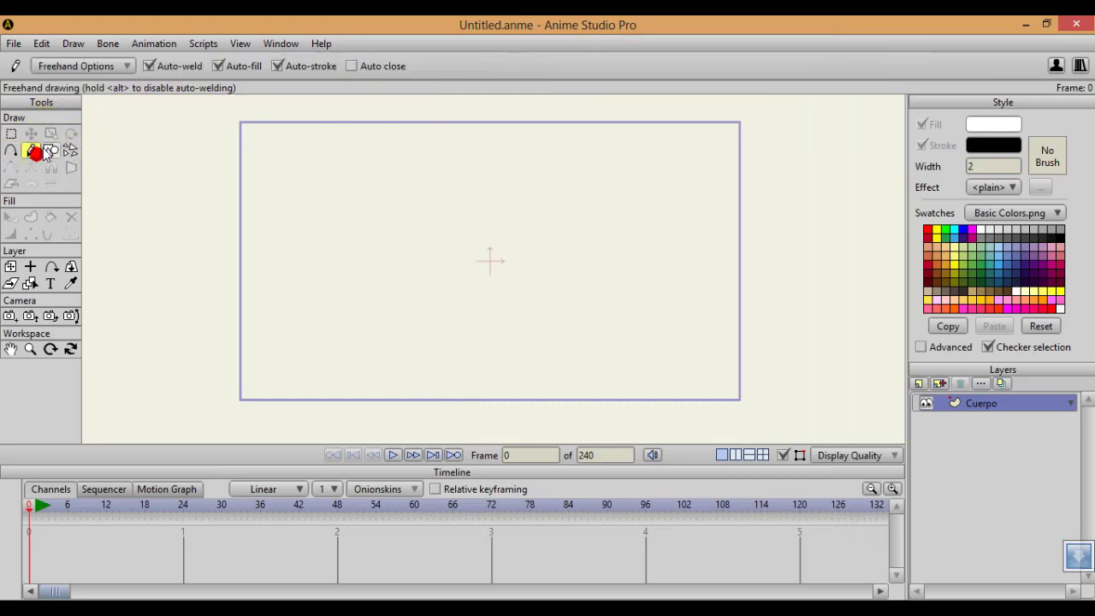
click(51, 150)
scroll(527, 314, up, 1)
scroll(526, 314, down, 1)
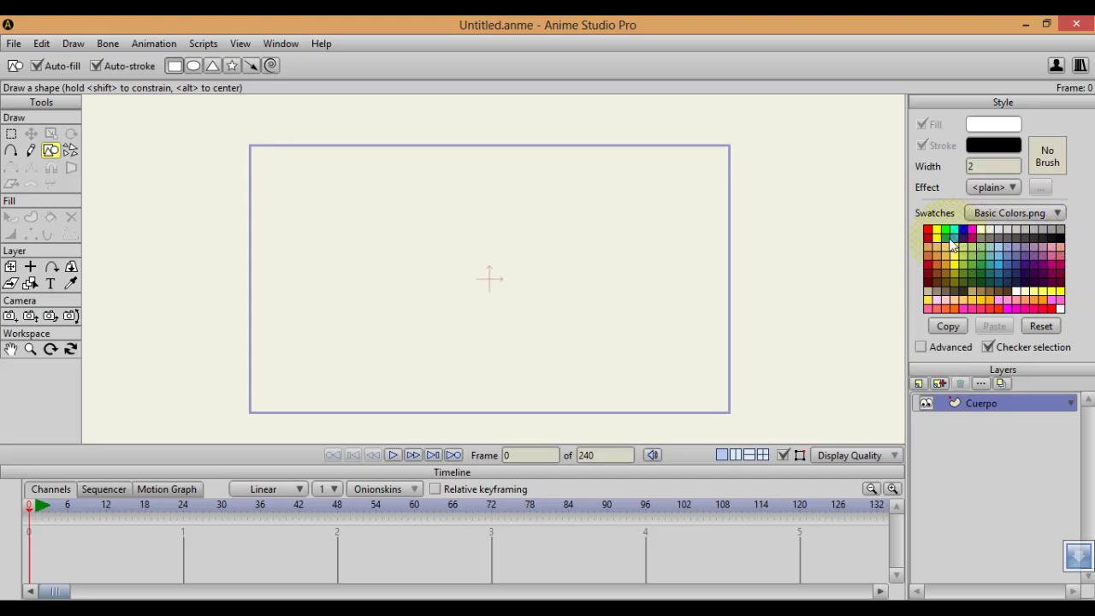
click(973, 274)
mouse_move(453, 334)
mouse_down()
mouse_move(508, 254)
mouse_move(504, 227)
mouse_up()
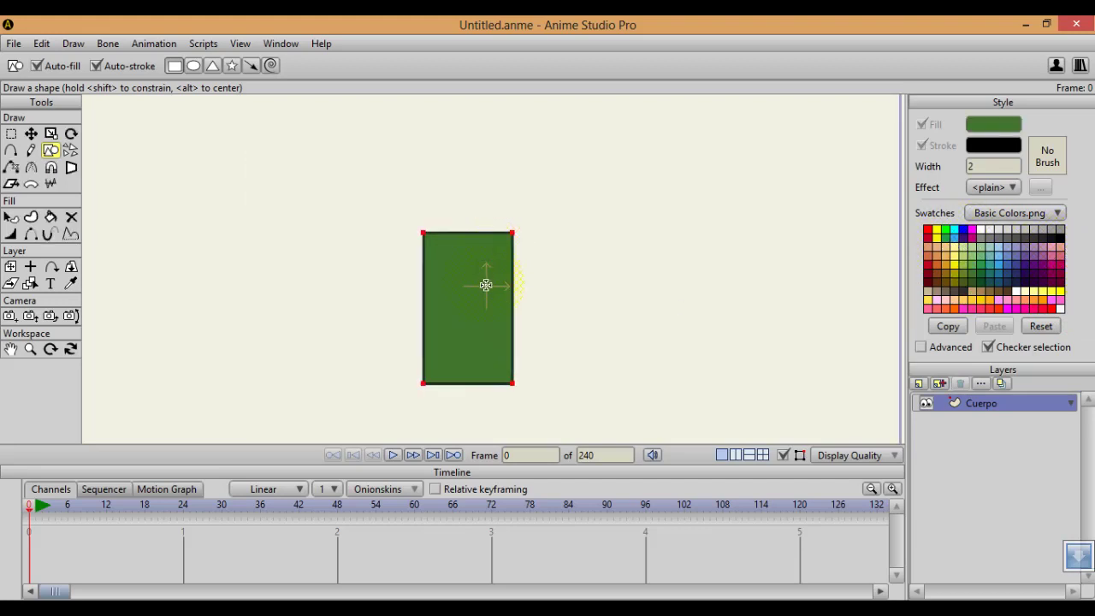
Centre the green rectangle over the origin and lower its two top corner points to shorten it
key(r)
key(t)
drag(481, 288, 489, 215)
drag(488, 215, 446, 257)
key(g)
drag(364, 176, 463, 284)
key(t)
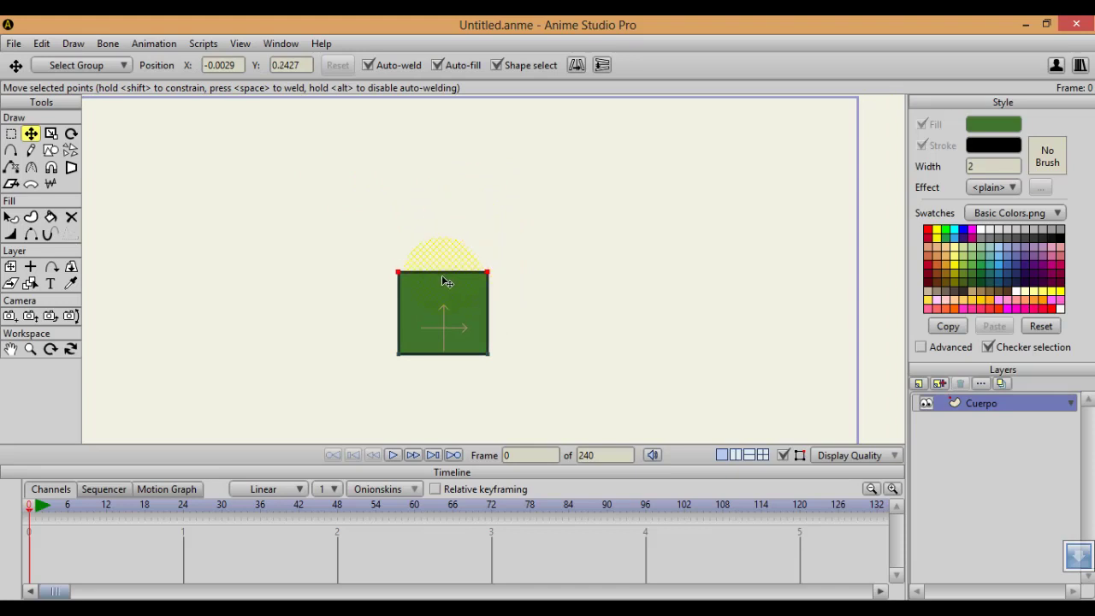
Add a point midway along the rectangle's top edge, pull it upward, and round its curvature into a smooth dome
drag(442, 276, 443, 221)
key(a)
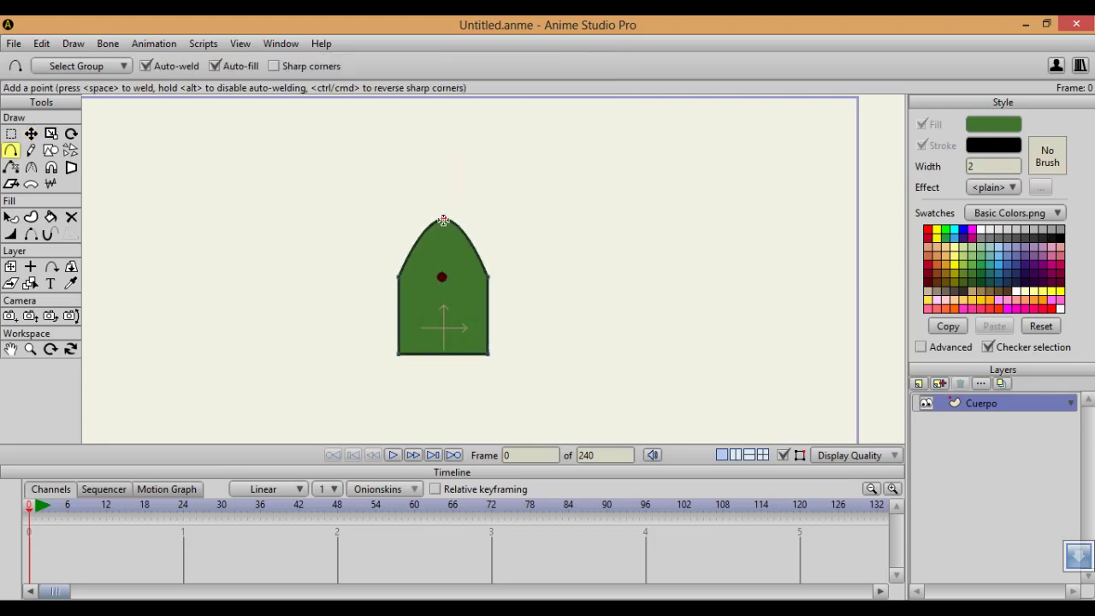
key(c)
drag(570, 267, 814, 333)
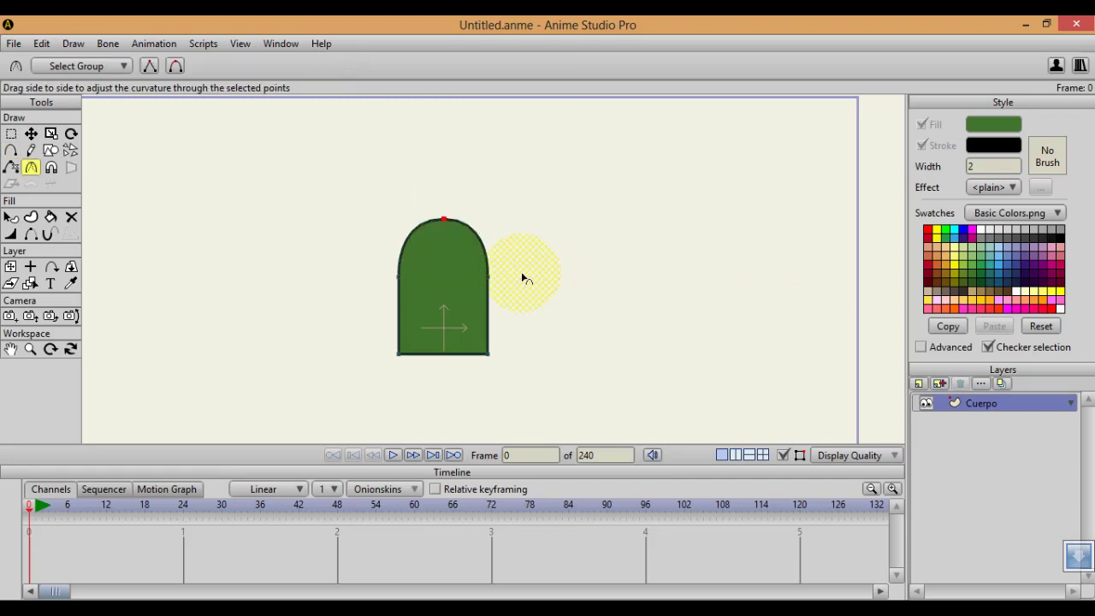
Duplicate the domed shape, flip the copy horizontally and vertically, and raise it until its side points meet the original's
key(t)
key(ctrl+a)
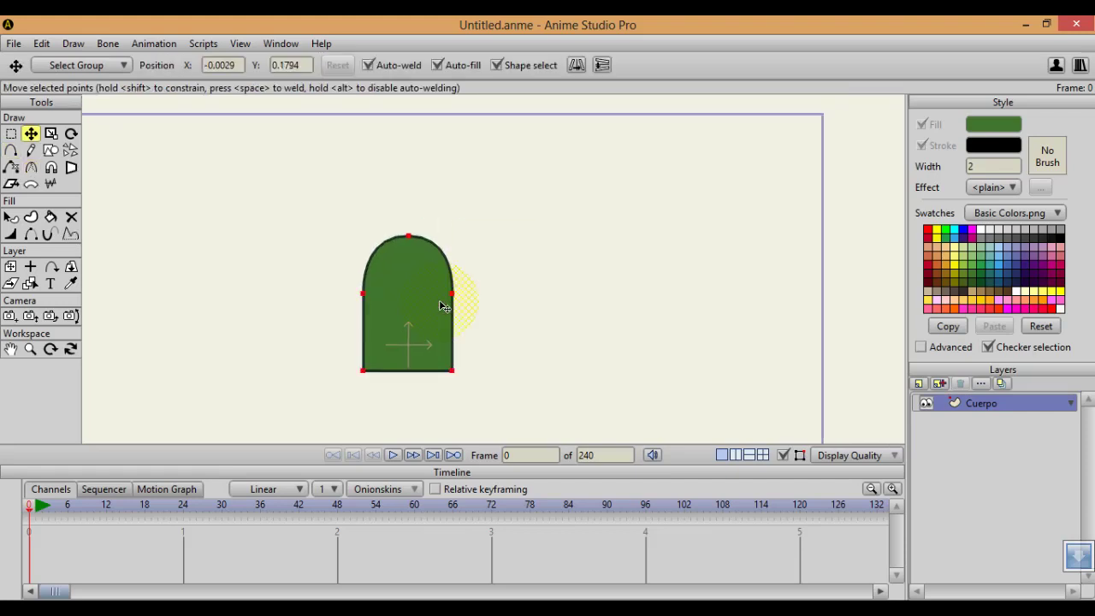
click(578, 66)
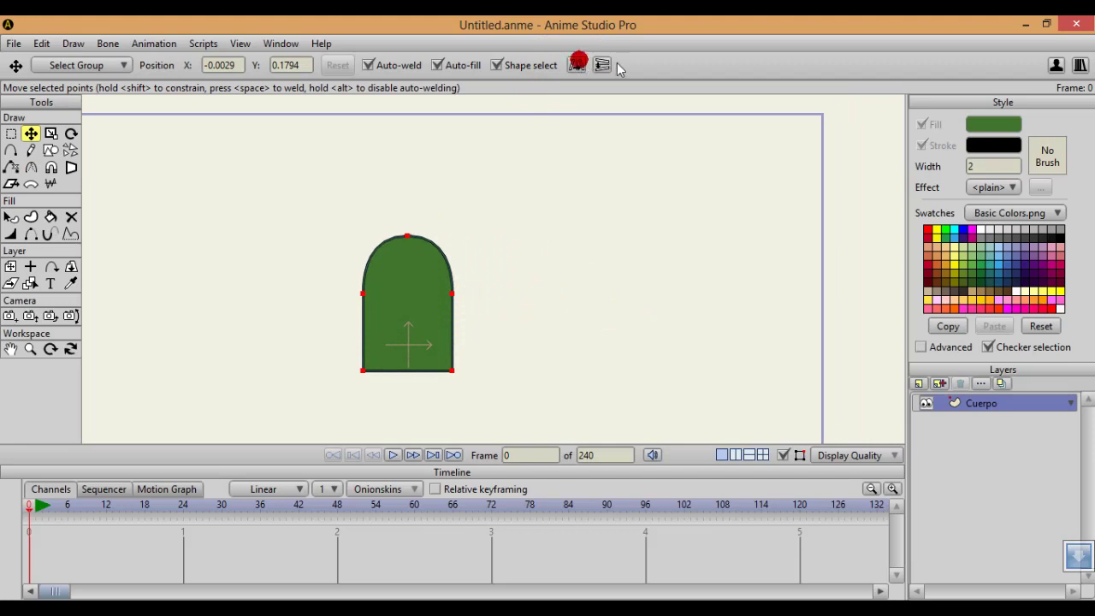
click(602, 66)
mouse_move(570, 243)
mouse_down()
mouse_move(575, 157)
mouse_move(573, 241)
mouse_up()
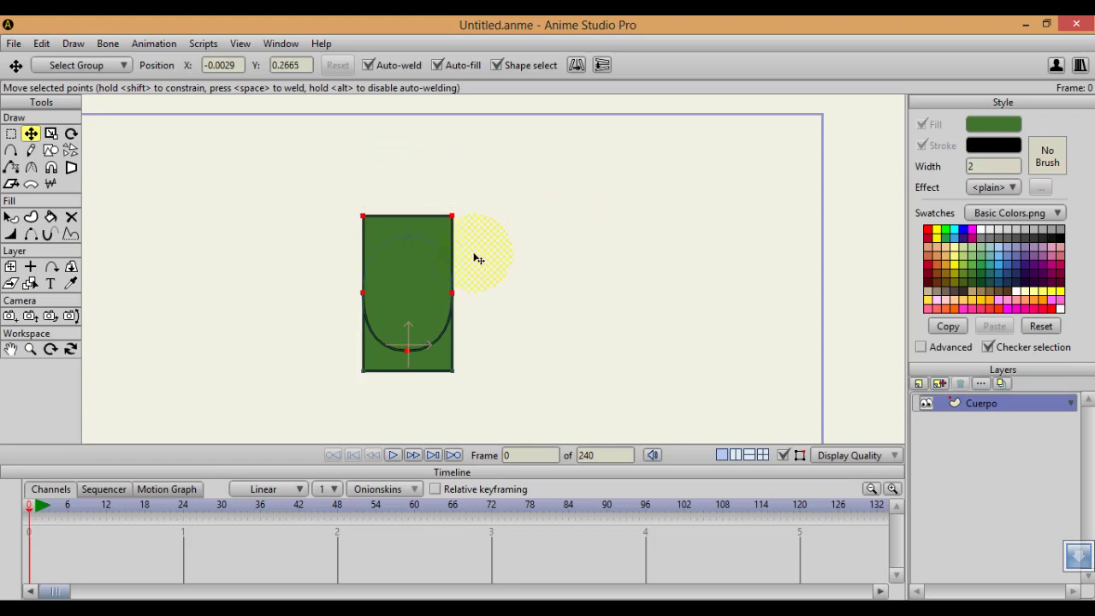
Select the two middle points of the overlapping domes and scale them vertically closer together
key(g)
key(Return)
drag(398, 225, 418, 374)
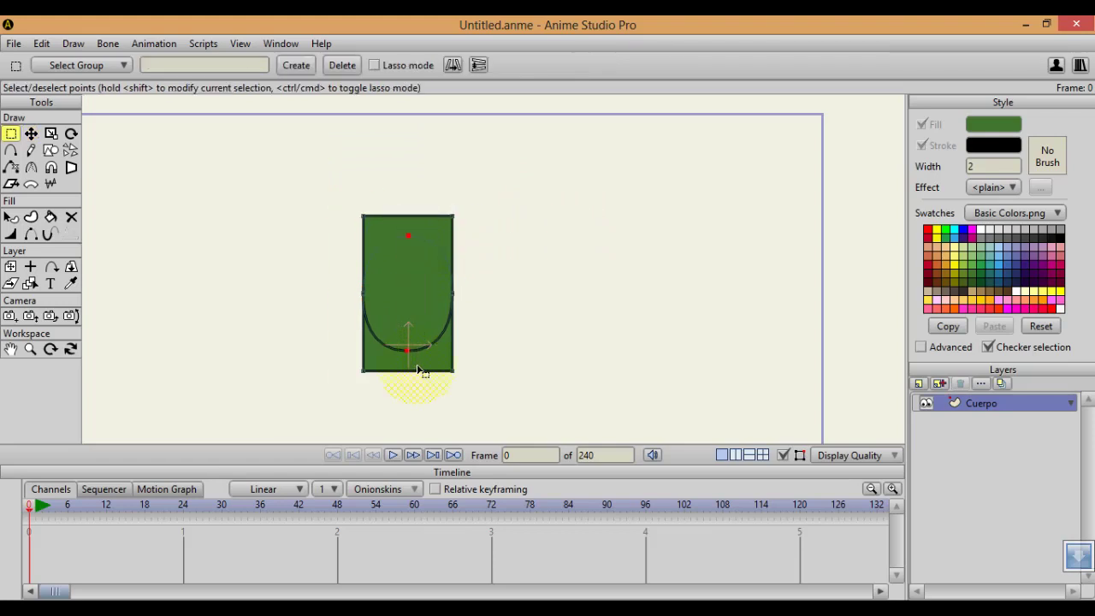
key(e)
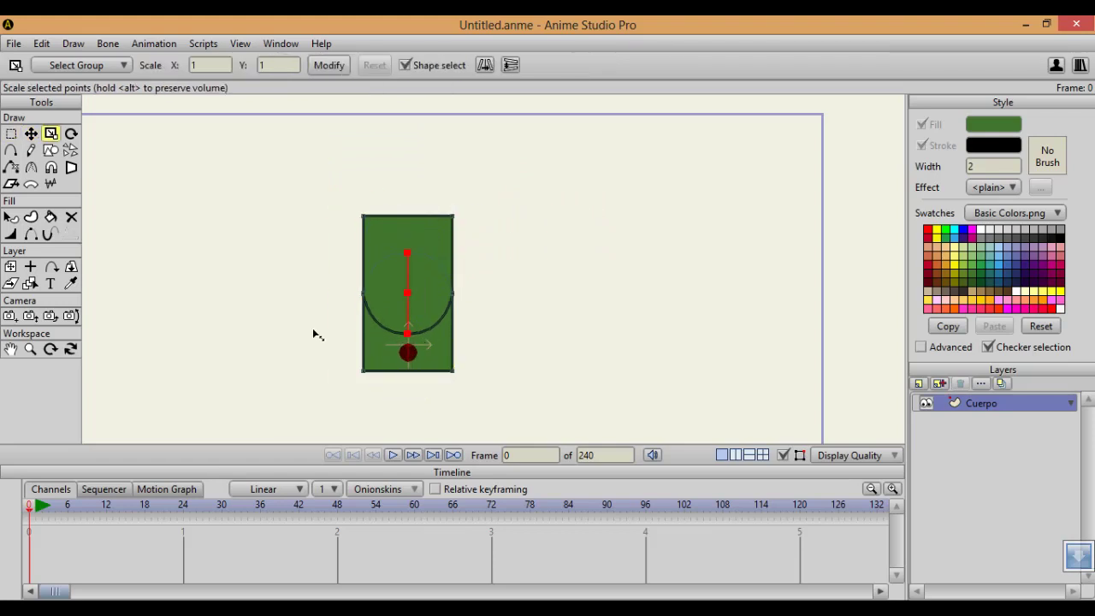
drag(332, 333, 377, 320)
scroll(378, 322, up, 2)
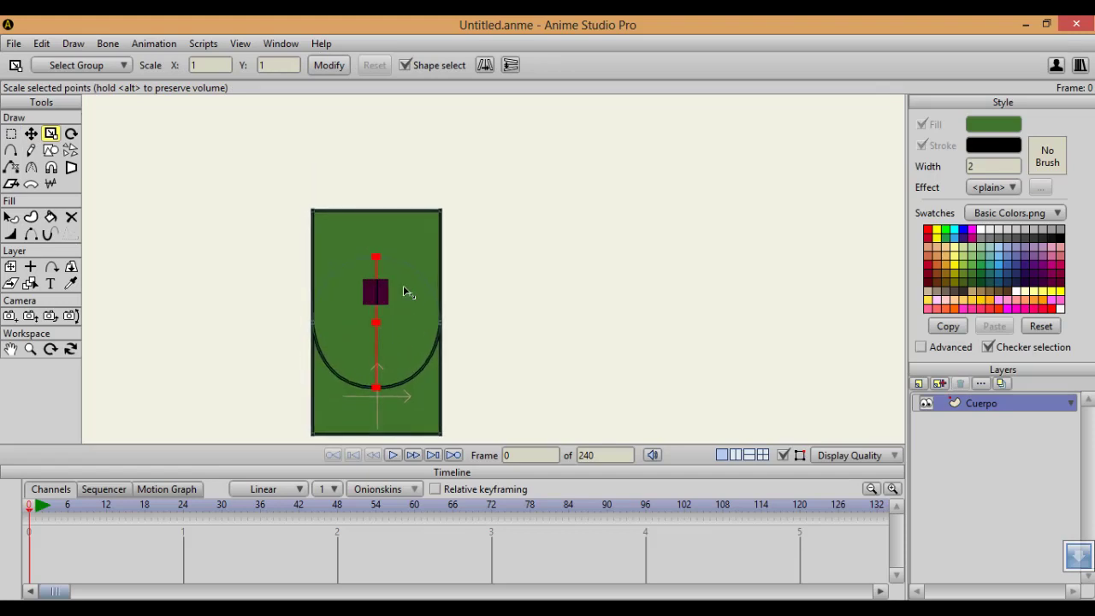
Move the torso's two top corner points outward so the shoulders flare symmetrically
key(g)
click(437, 211)
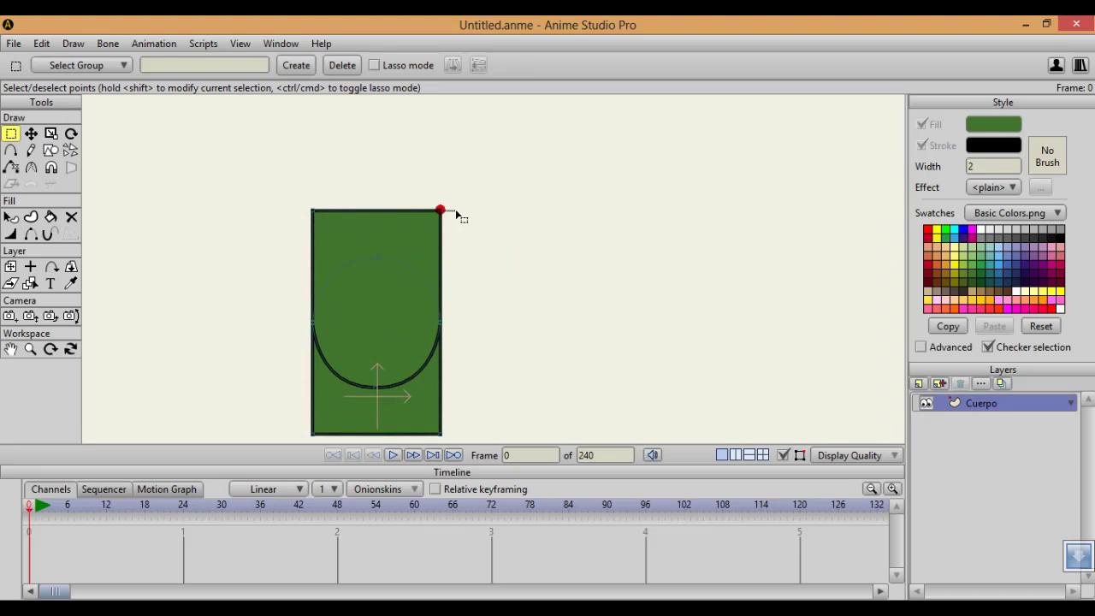
key(t)
drag(440, 212, 456, 220)
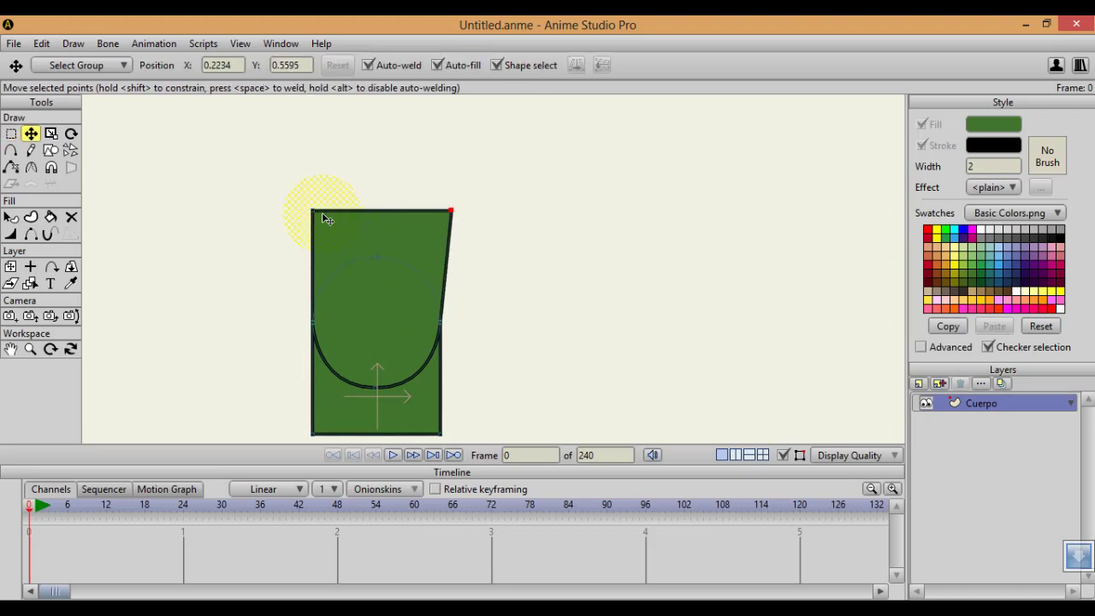
drag(323, 214, 301, 221)
scroll(302, 222, down, 4)
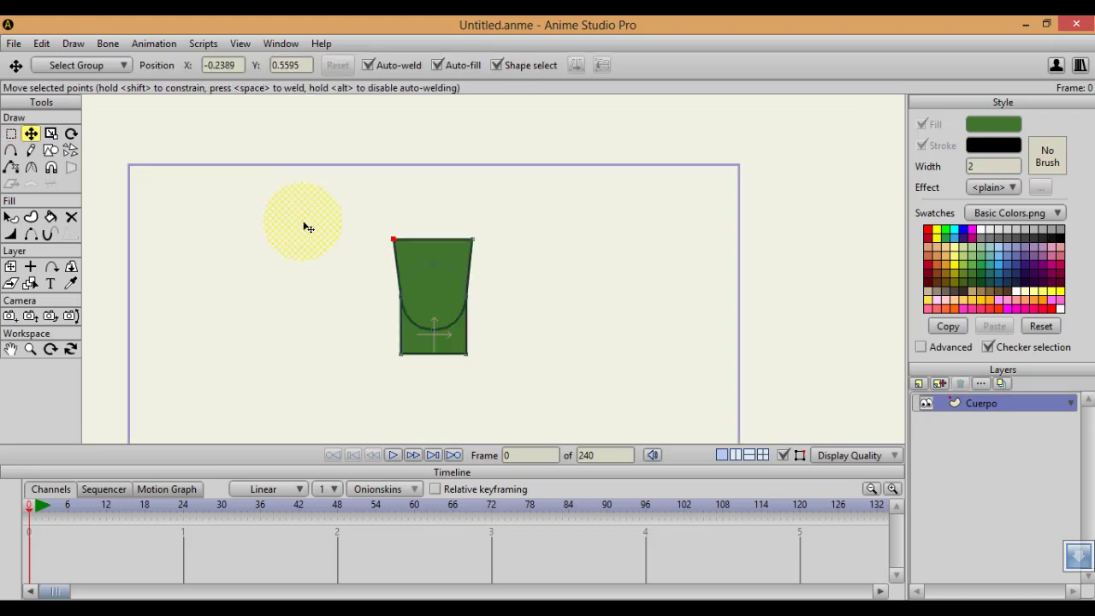
Hide both halves of the curved line inside the torso and check the shape in a preview render
scroll(398, 325, up, 4)
key(h)
click(404, 369)
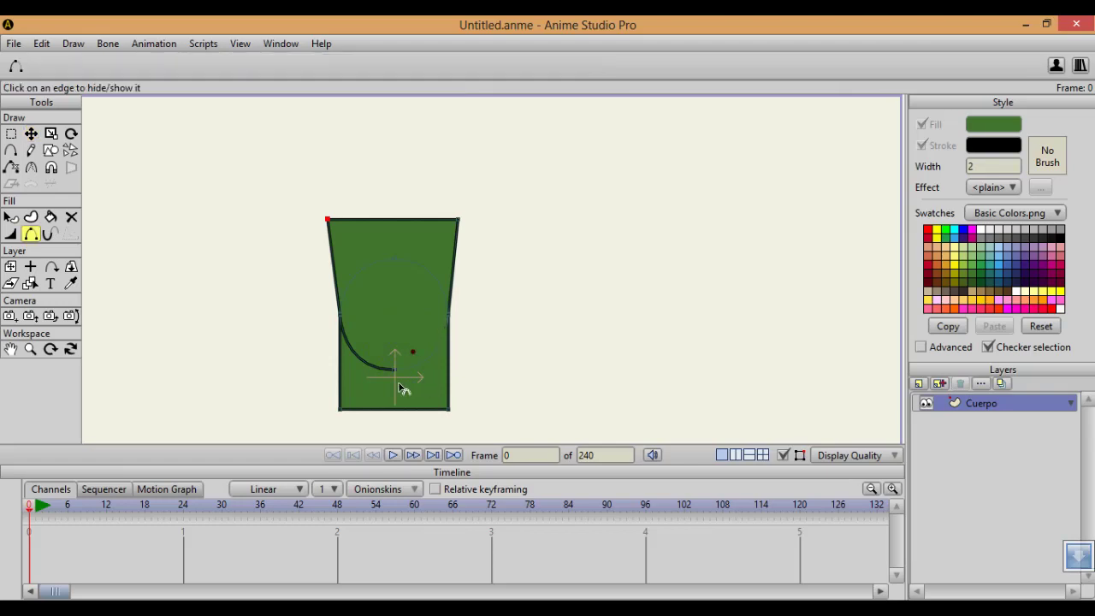
click(387, 369)
key(ctrl+r)
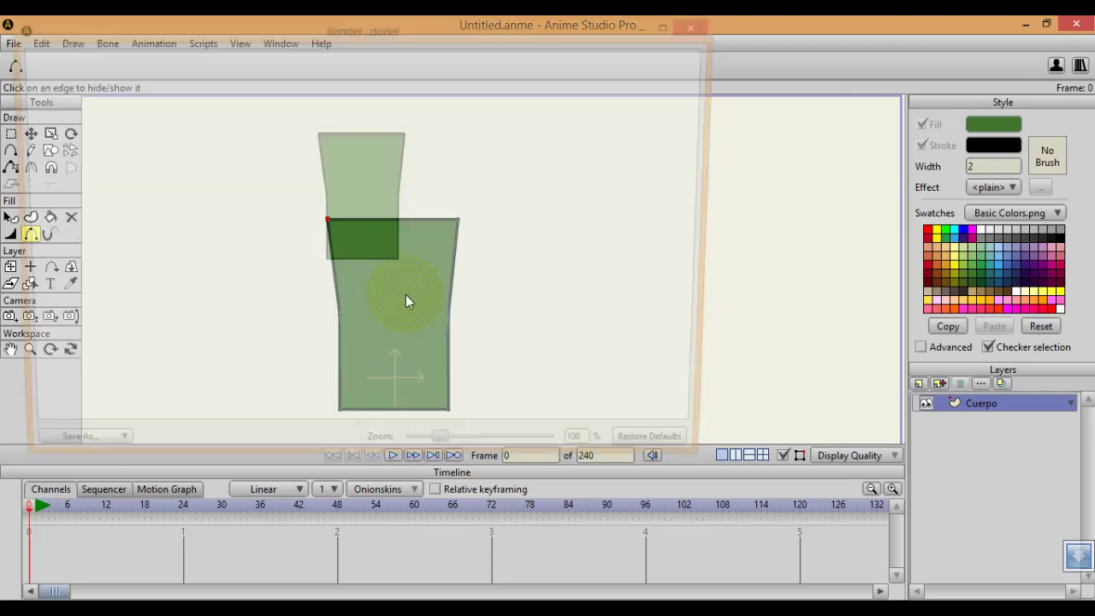
click(703, 26)
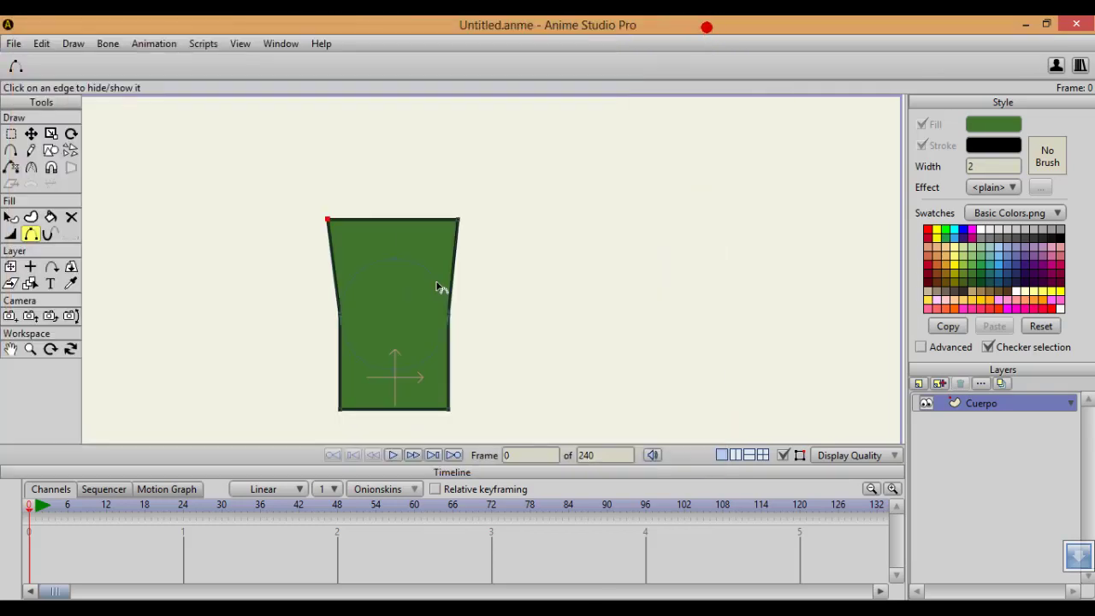
key(w)
drag(321, 310, 451, 277)
key(ctrl+z)
key(ctrl+z)
Add a curve below the torso connecting its bottom corners, and smooth its lowest point into a rounded end
scroll(373, 334, down, 3)
scroll(397, 290, up, 3)
key(a)
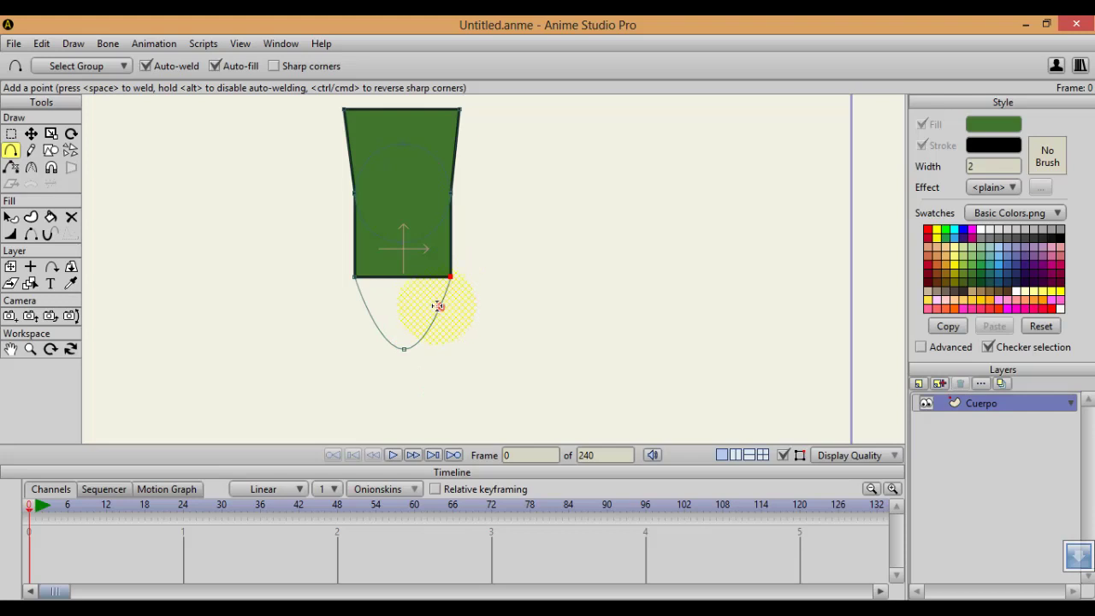
key(t)
drag(452, 281, 461, 288)
key(ctrl+z)
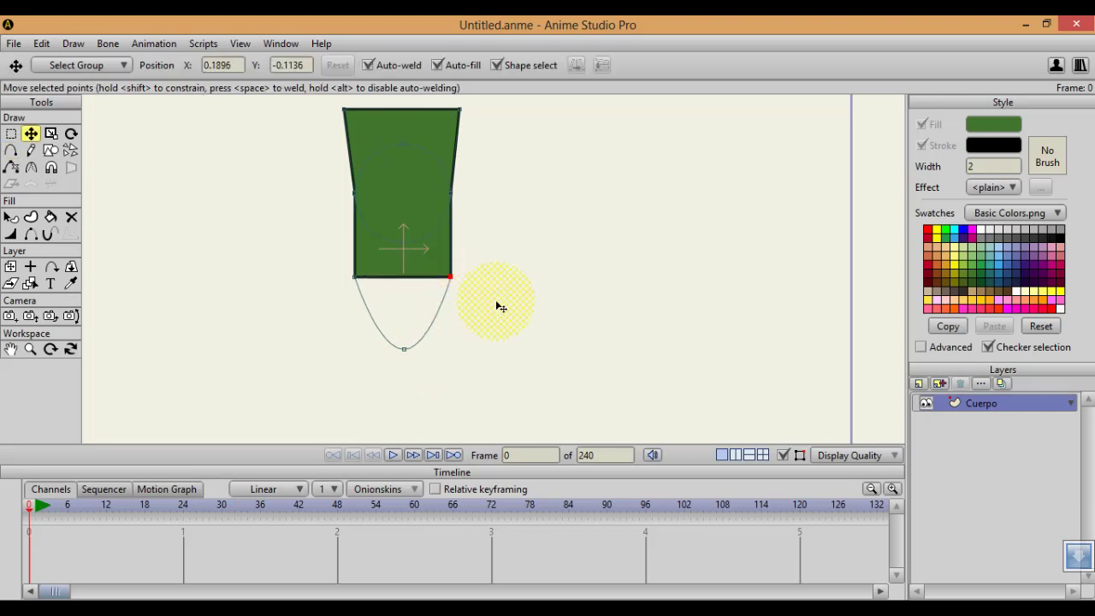
key(c)
drag(406, 352, 747, 235)
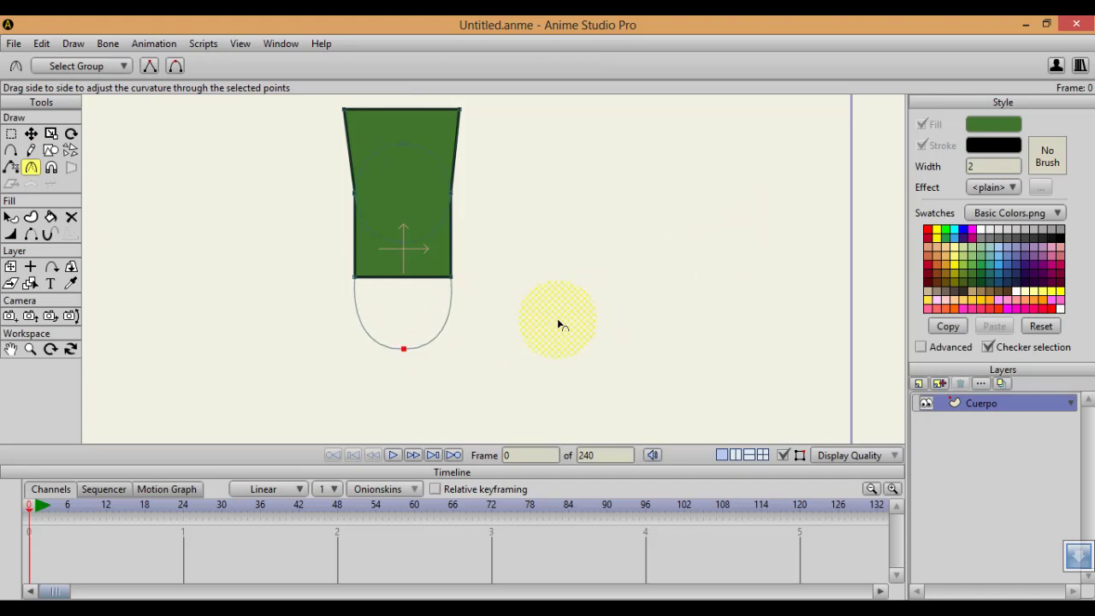
Fill the rounded area below the torso with dark gray using the Paint Bucket
click(998, 236)
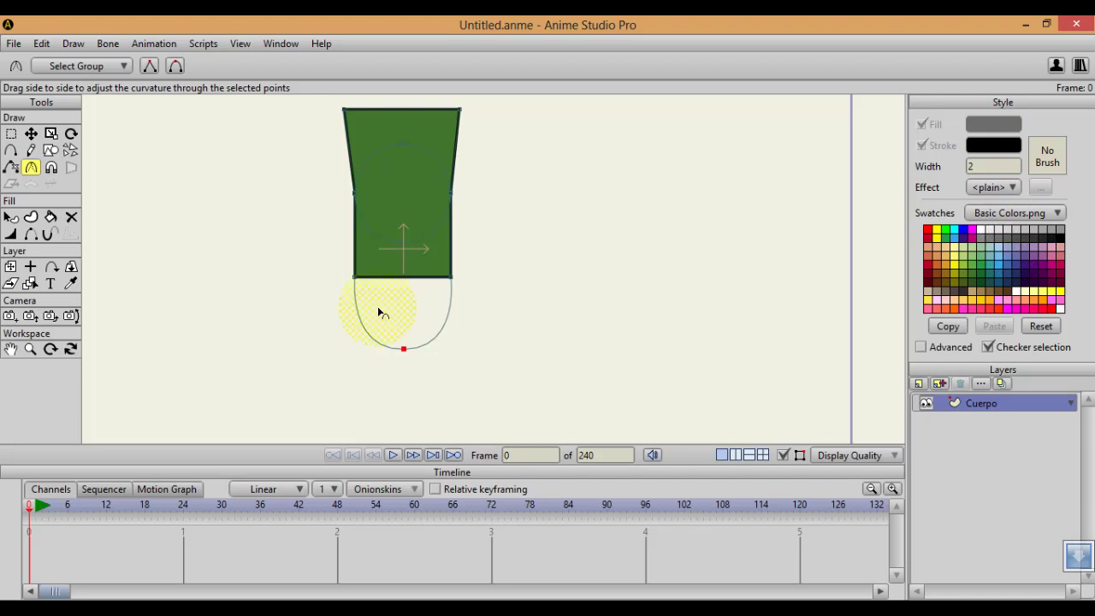
key(p)
click(388, 336)
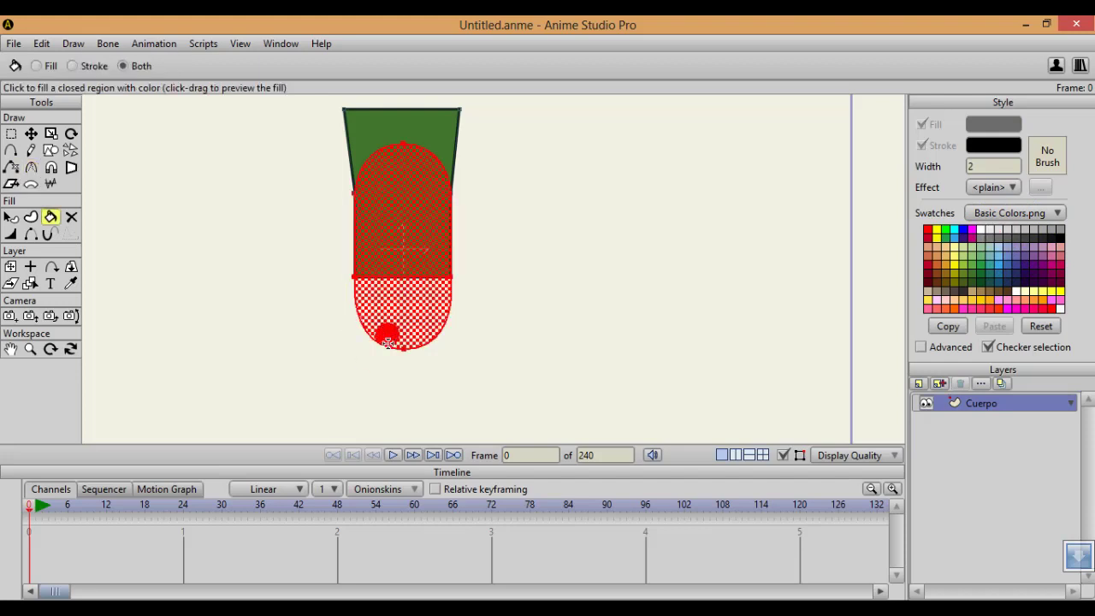
Try to change the curvature of the line below the torso and fill the enclosed area with gray
scroll(392, 343, up, 2)
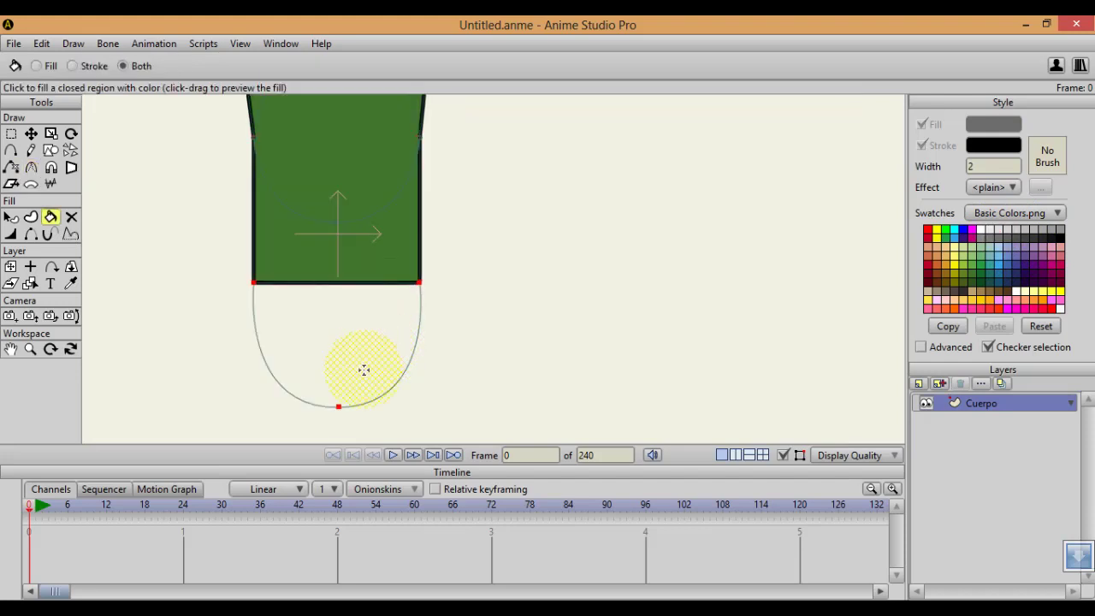
key(g)
key(c)
mouse_move(348, 401)
mouse_down()
mouse_move(220, 399)
mouse_move(553, 411)
mouse_up()
key(p)
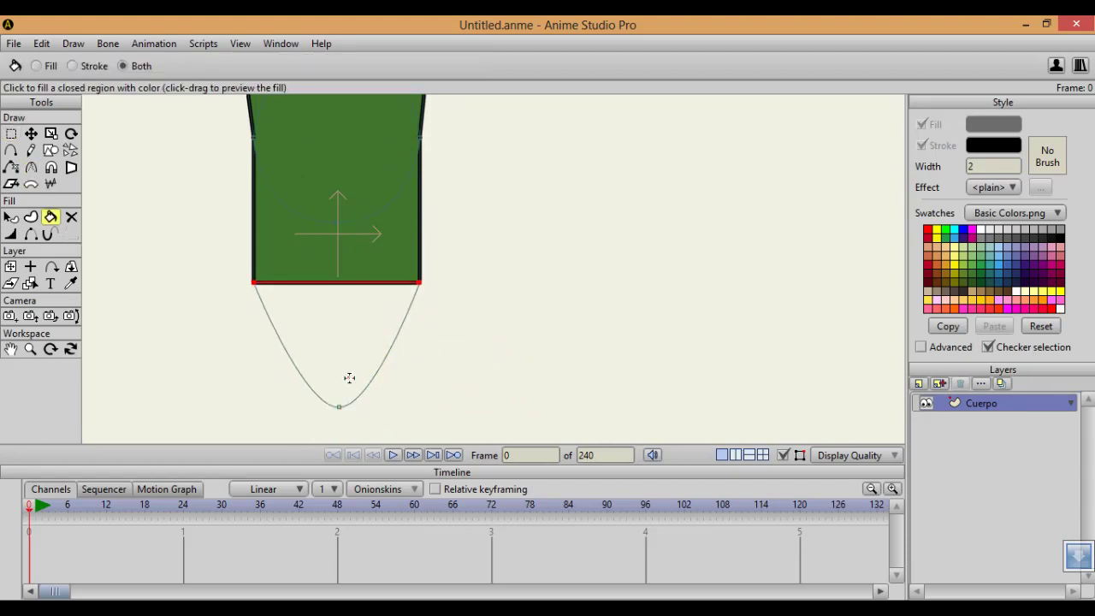
click(342, 407)
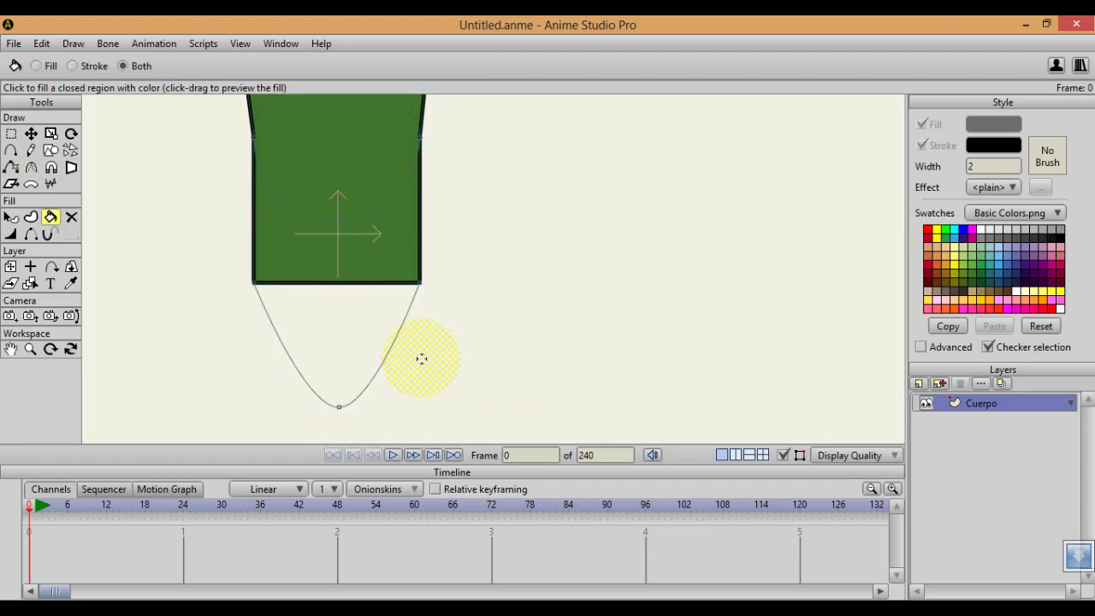
Sharpen the lowest point of the curve into a peak and fill the resulting triangle with dark gray using the Paint Bucket
key(c)
mouse_move(318, 405)
mouse_down()
mouse_move(305, 408)
mouse_move(320, 348)
mouse_up()
key(p)
click(366, 330)
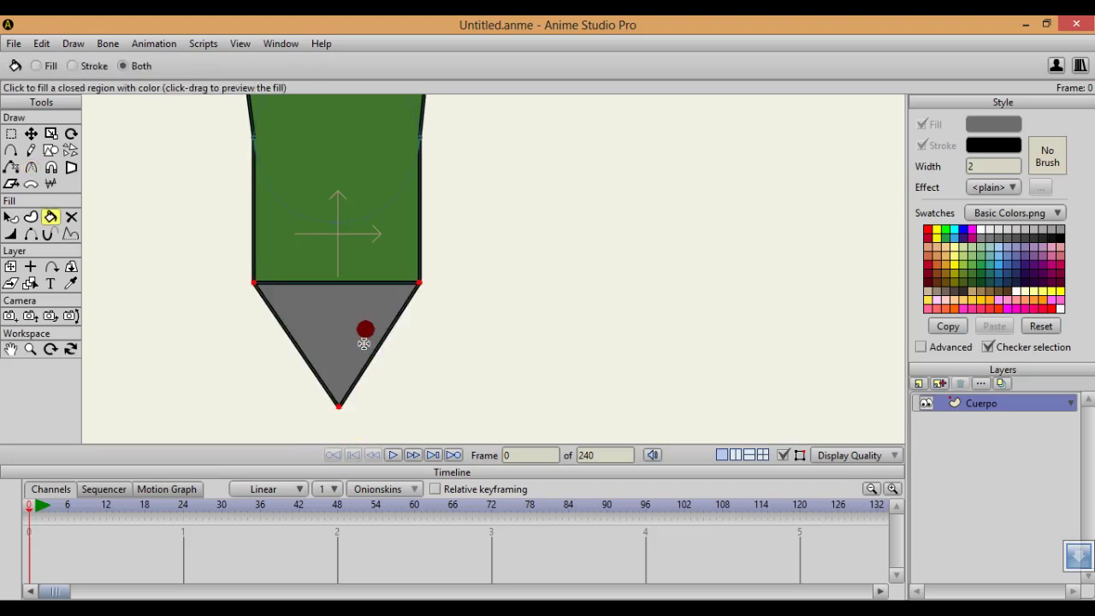
Increase the curvature at the gray triangle's lowest point so it forms a fully rounded end
key(g)
click(419, 386)
key(c)
drag(335, 404, 1055, 402)
Select all points of the body and scale the whole figure down slightly and proportionally
scroll(243, 347, down, 5)
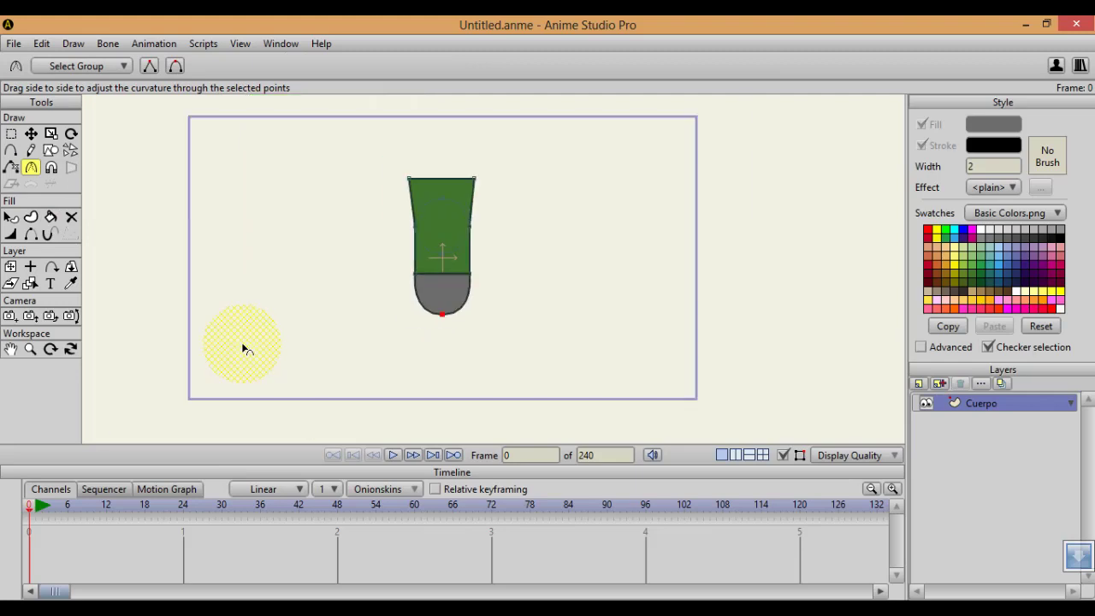
drag(392, 282, 380, 300)
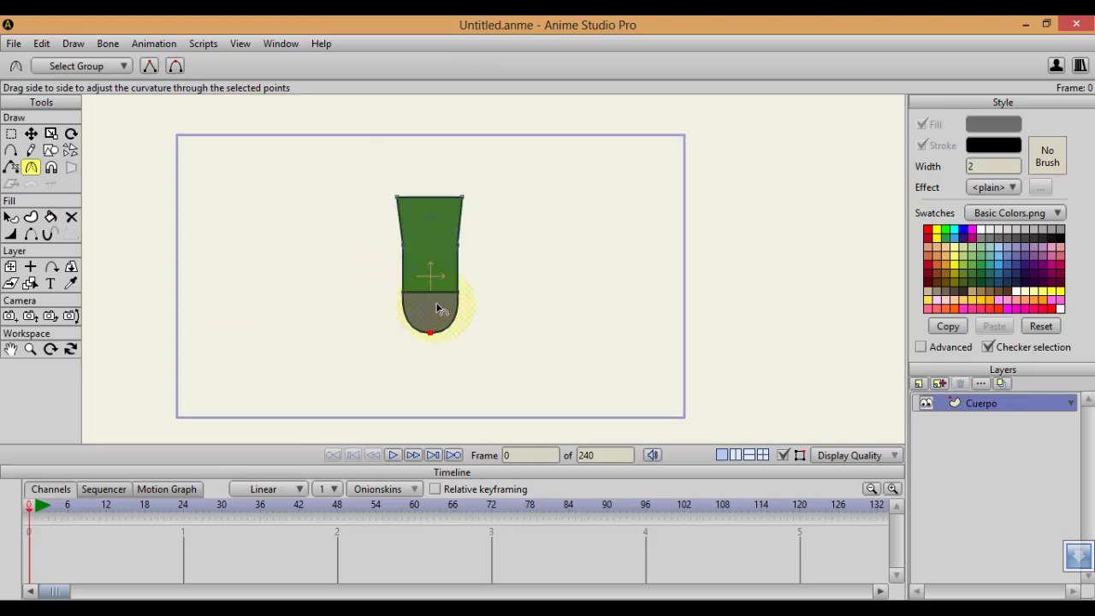
key(ctrl+a)
key(s)
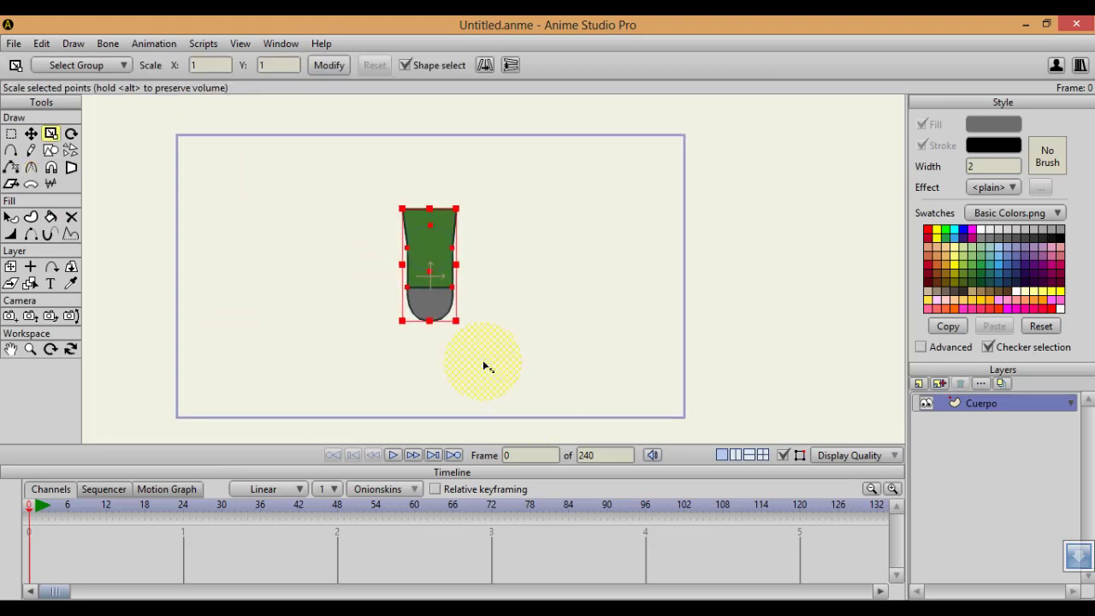
scroll(473, 355, up, 2)
scroll(469, 352, down, 2)
Move the whole body within the frame to about X -0.003, Y 0.14
key(t)
mouse_move(466, 340)
mouse_down()
mouse_move(502, 341)
mouse_move(486, 341)
mouse_up()
key(s)
scroll(485, 341, up, 4)
key(t)
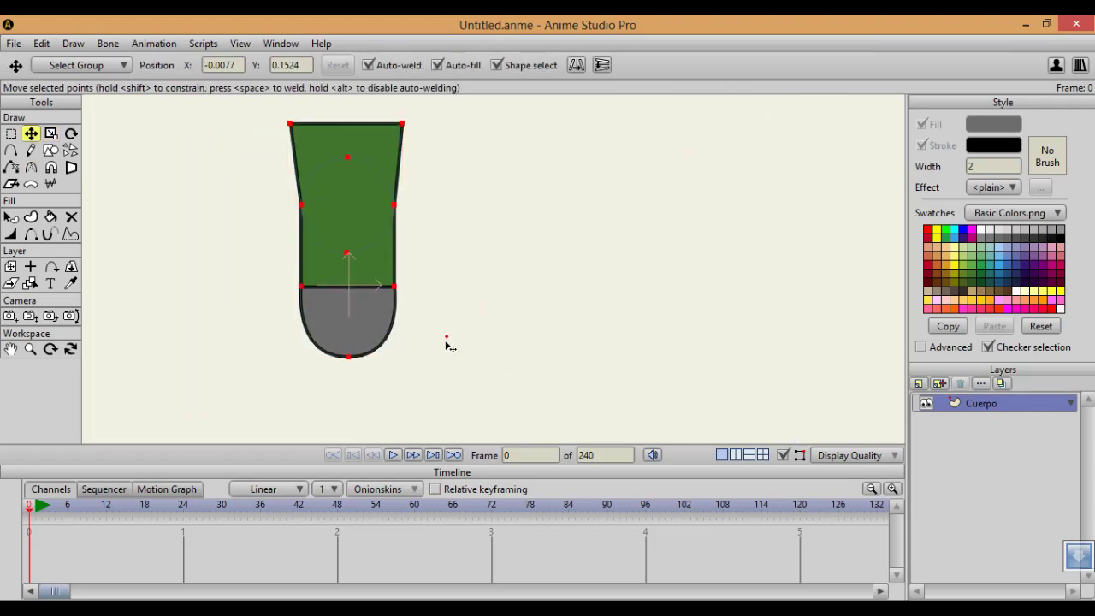
drag(447, 338, 452, 342)
click(447, 340)
scroll(488, 262, down, 3)
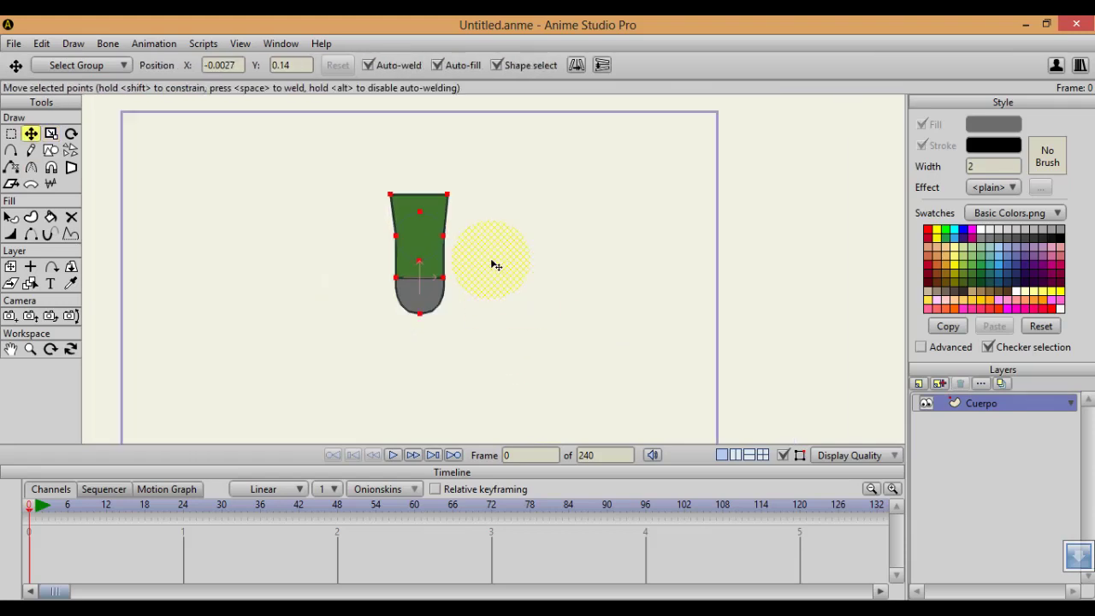
scroll(489, 264, up, 3)
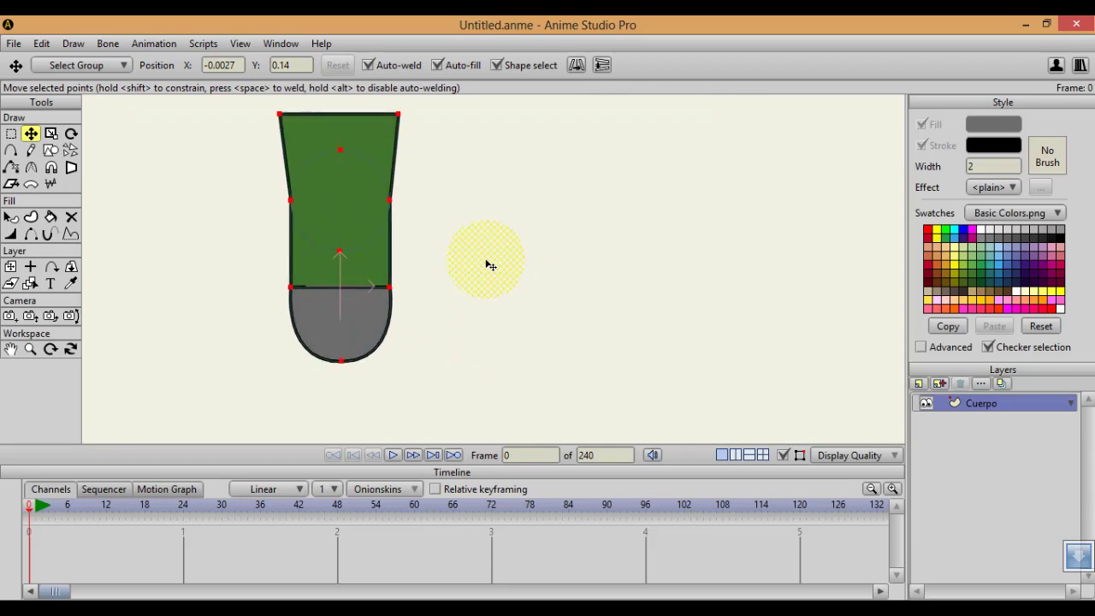
click(920, 388)
click(926, 409)
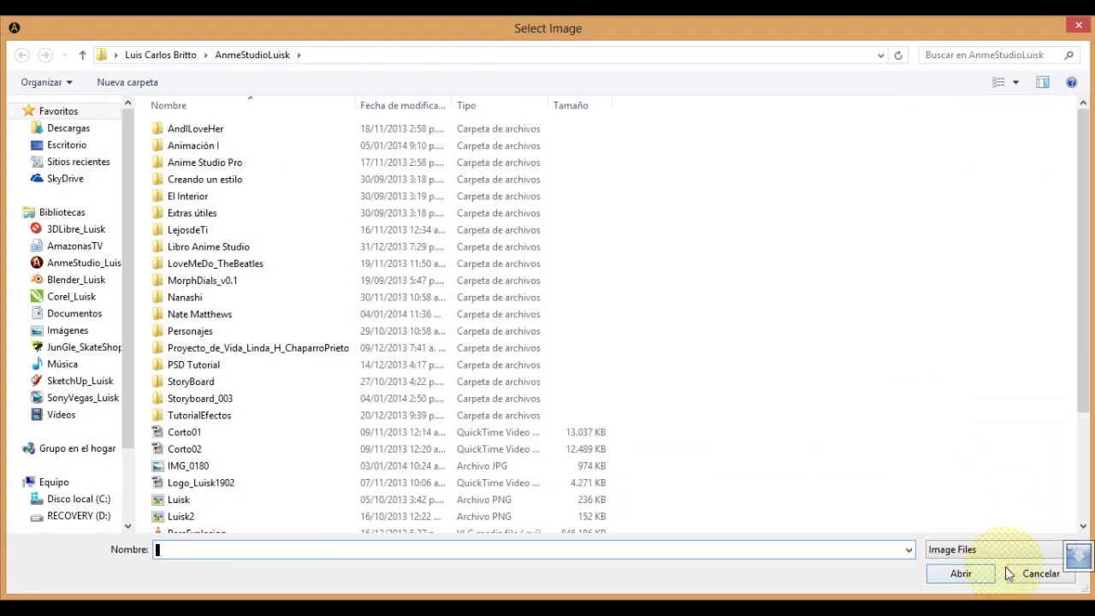
click(1010, 573)
Add a new vector layer above Cuerpo and name it Cabeza
click(920, 386)
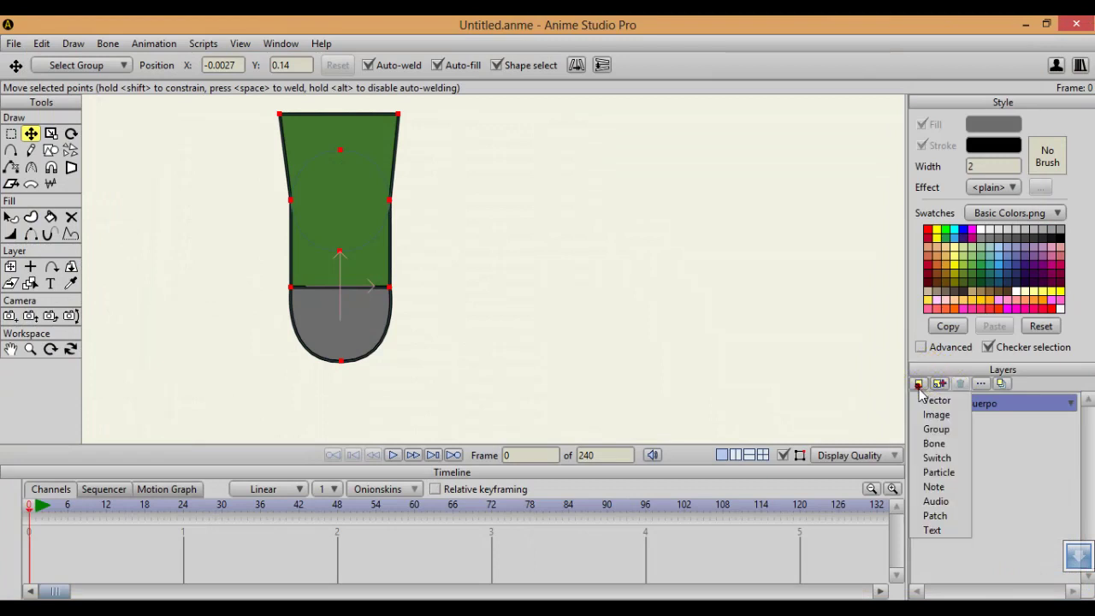
click(921, 388)
click(920, 387)
click(929, 399)
click(440, 312)
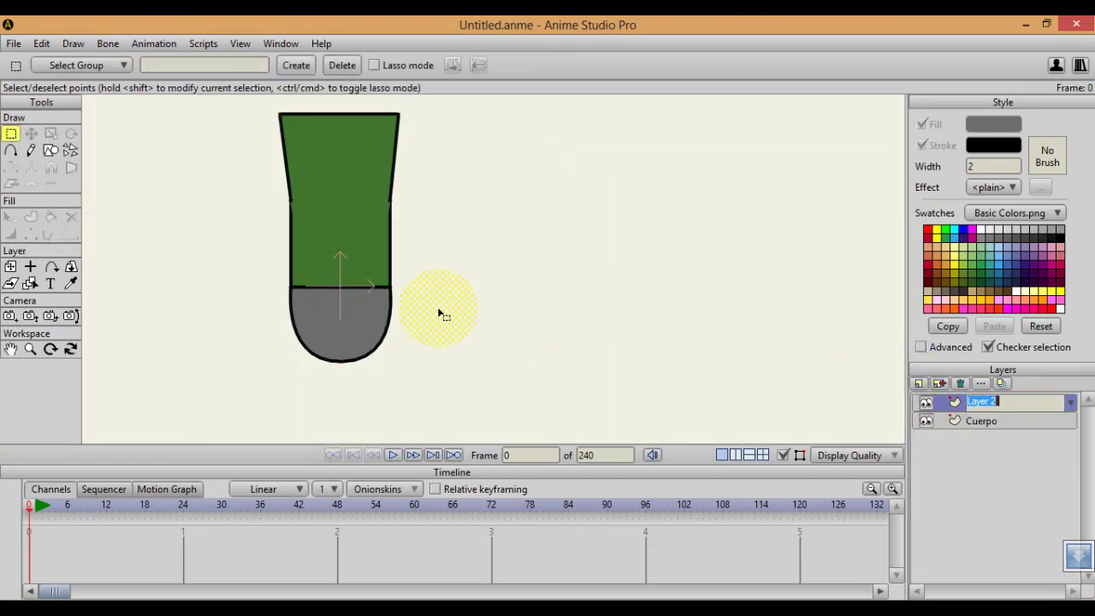
click(726, 368)
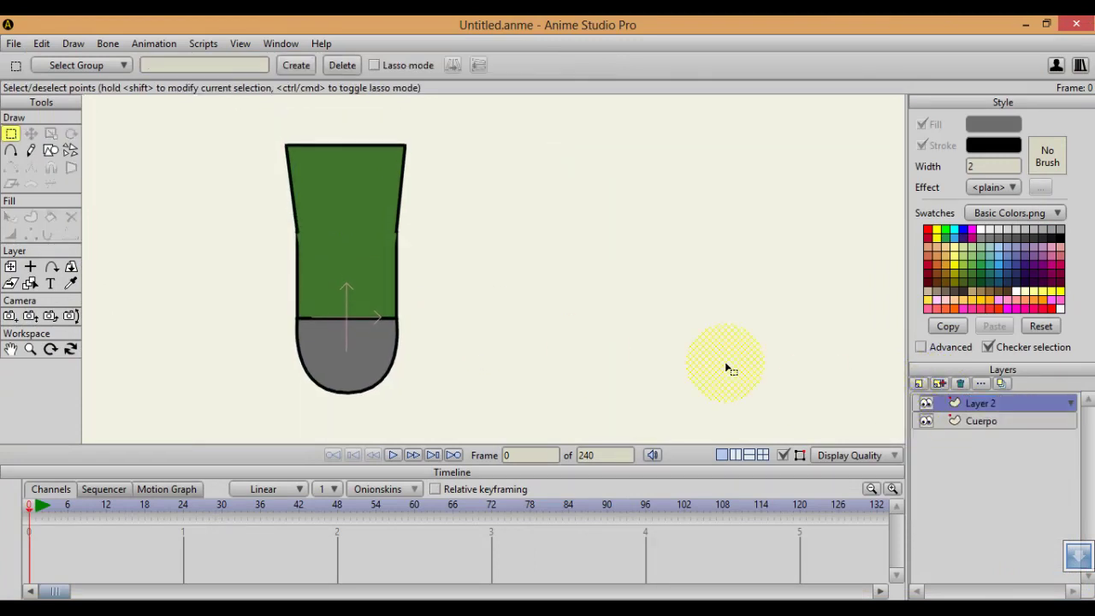
double_click(984, 404)
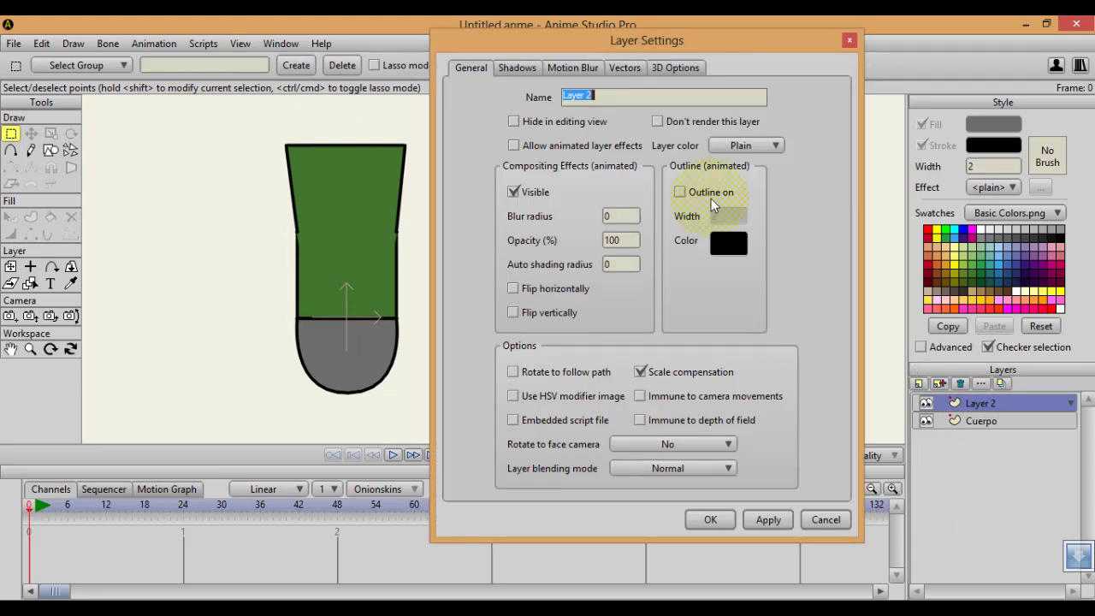
click(710, 520)
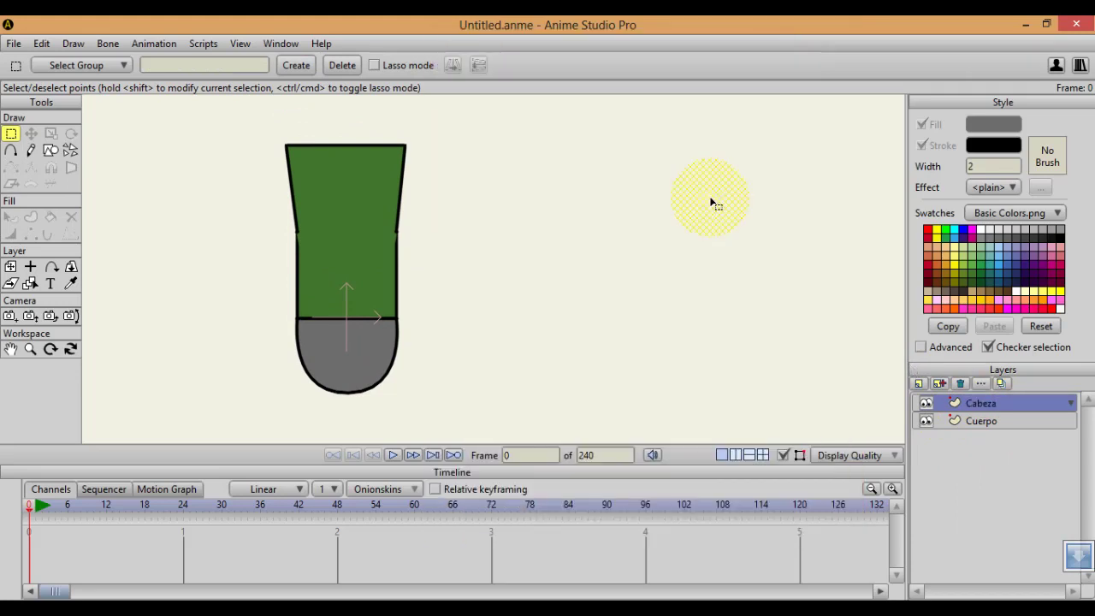
Draw a circle for the head just above the torso, with a pale yellow fill and a black outline
drag(333, 100, 344, 184)
click(51, 152)
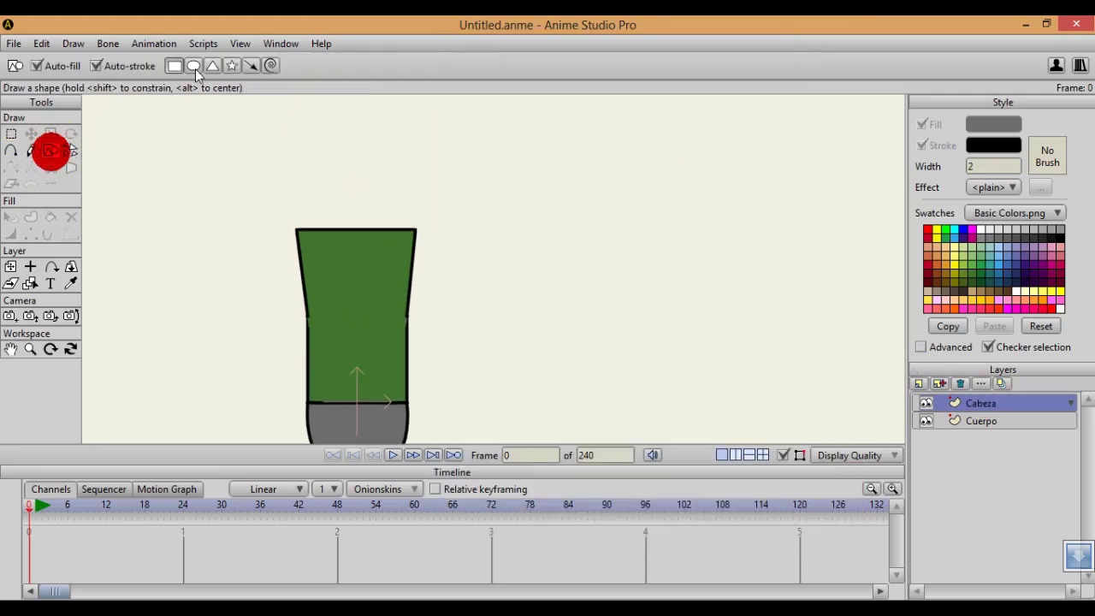
click(194, 67)
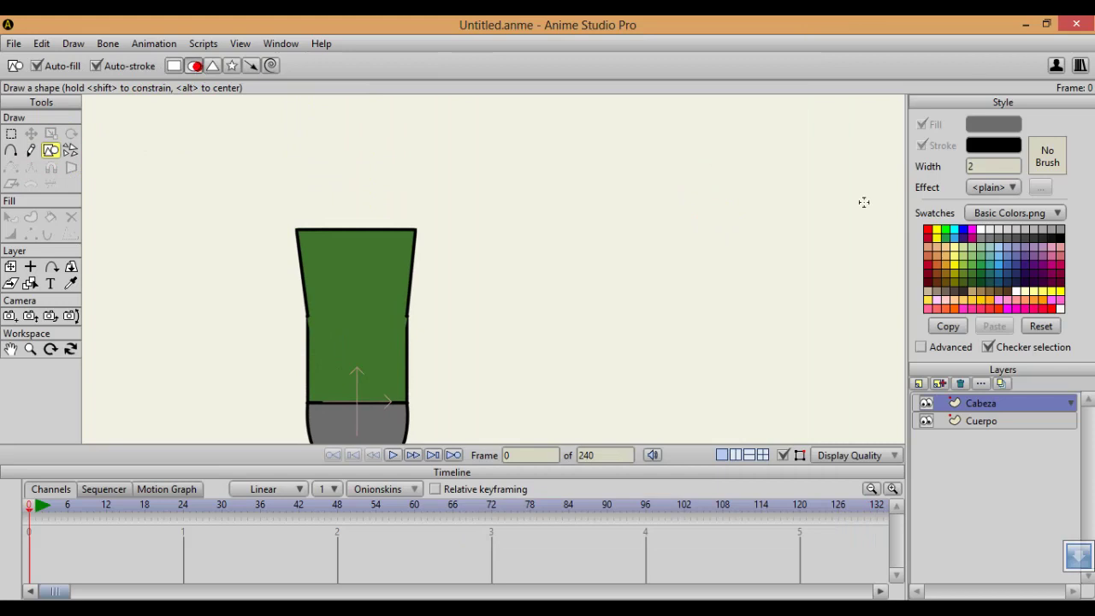
click(958, 245)
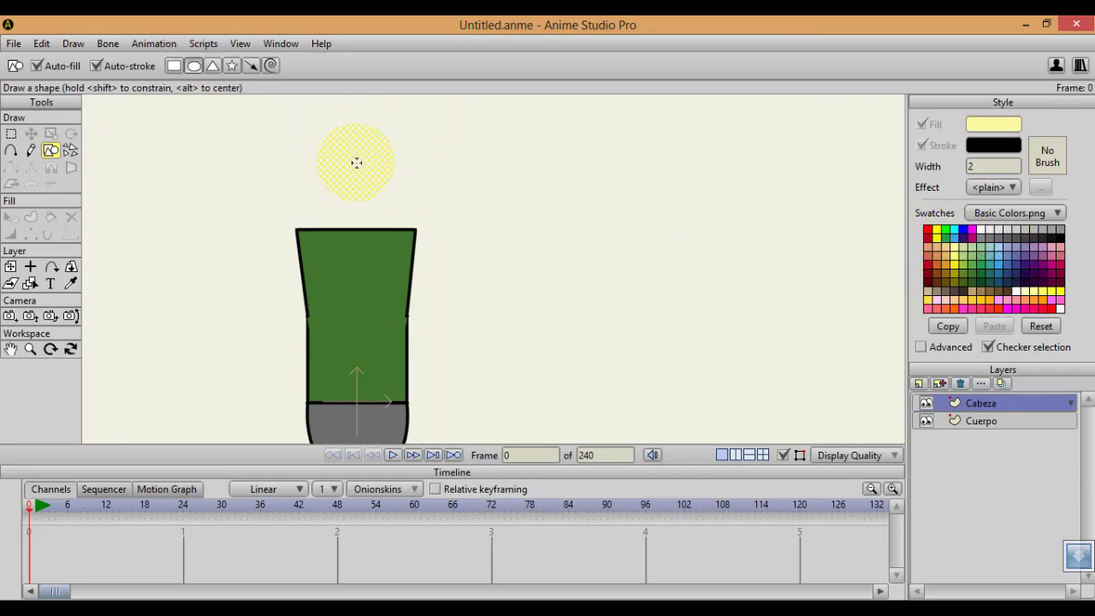
drag(368, 169, 421, 227)
On the Cuerpo layer, select the torso's two top corner points and scale them inward so the shoulders narrow
scroll(418, 314, down, 2)
scroll(421, 330, up, 3)
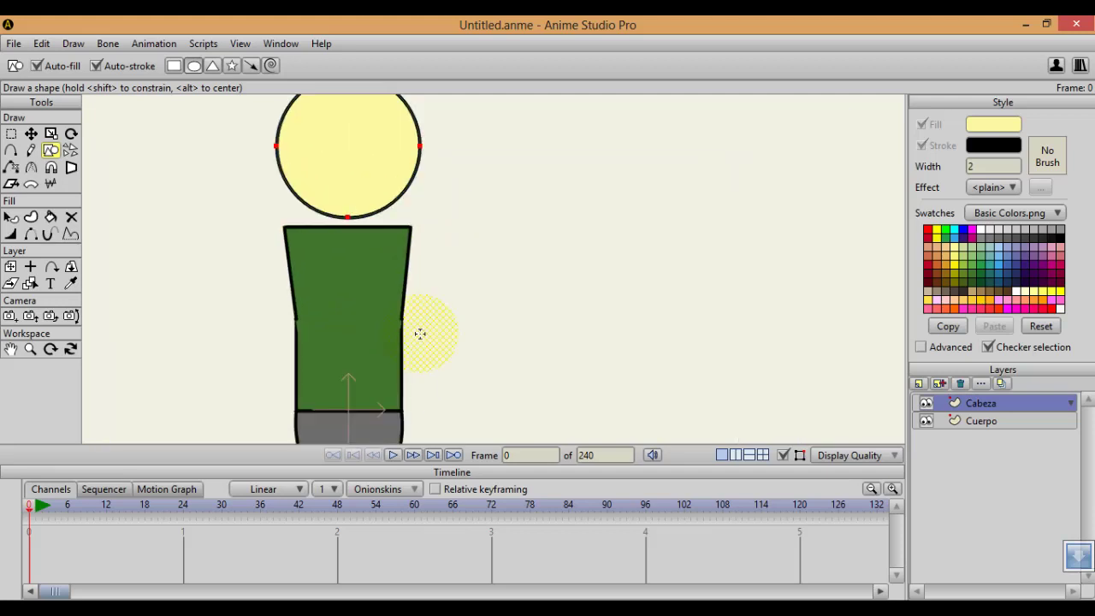
scroll(416, 317, down, 4)
scroll(414, 307, up, 1)
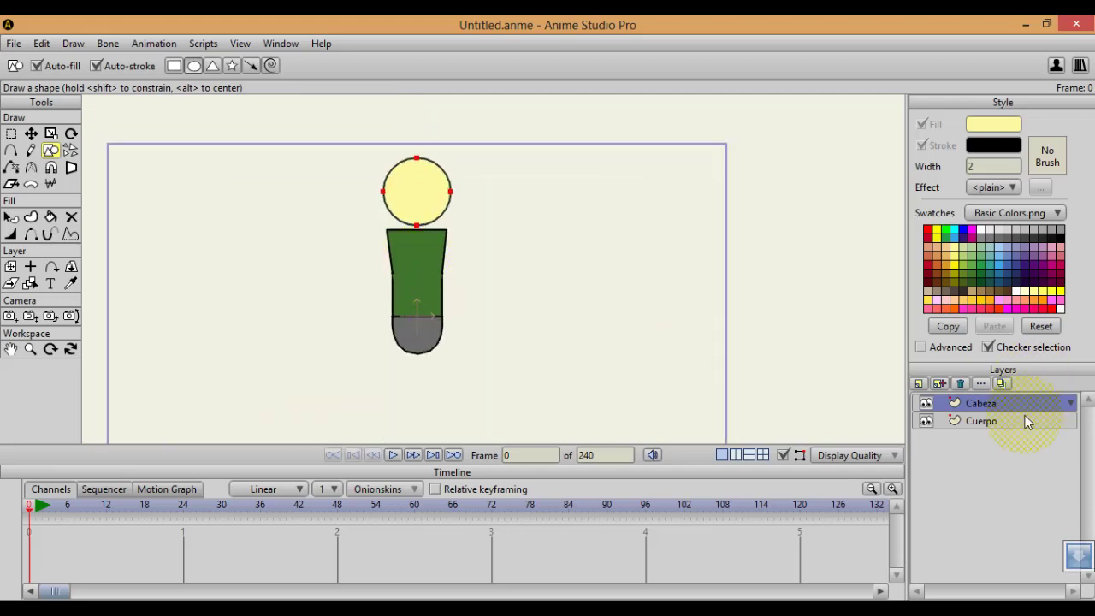
click(981, 421)
scroll(496, 270, up, 2)
key(g)
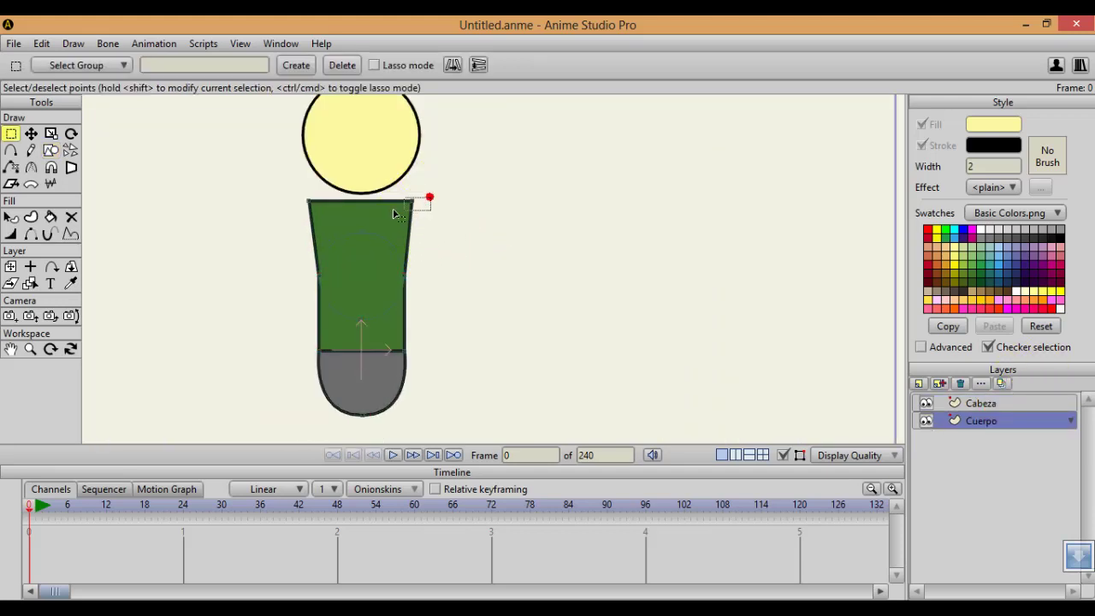
drag(394, 212, 390, 214)
mouse_move(296, 197)
mouse_down()
mouse_move(438, 221)
mouse_move(390, 201)
mouse_move(315, 202)
mouse_up()
key(s)
scroll(337, 207, down, 2)
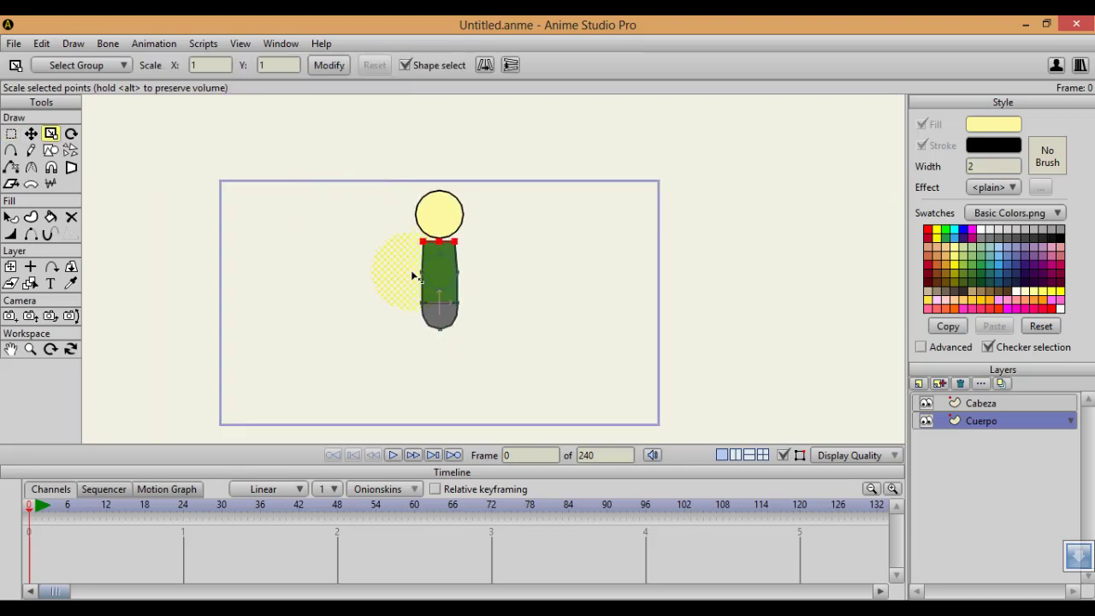
Add a new vector layer above Cabeza and name it BrazoIzq
click(976, 403)
click(920, 384)
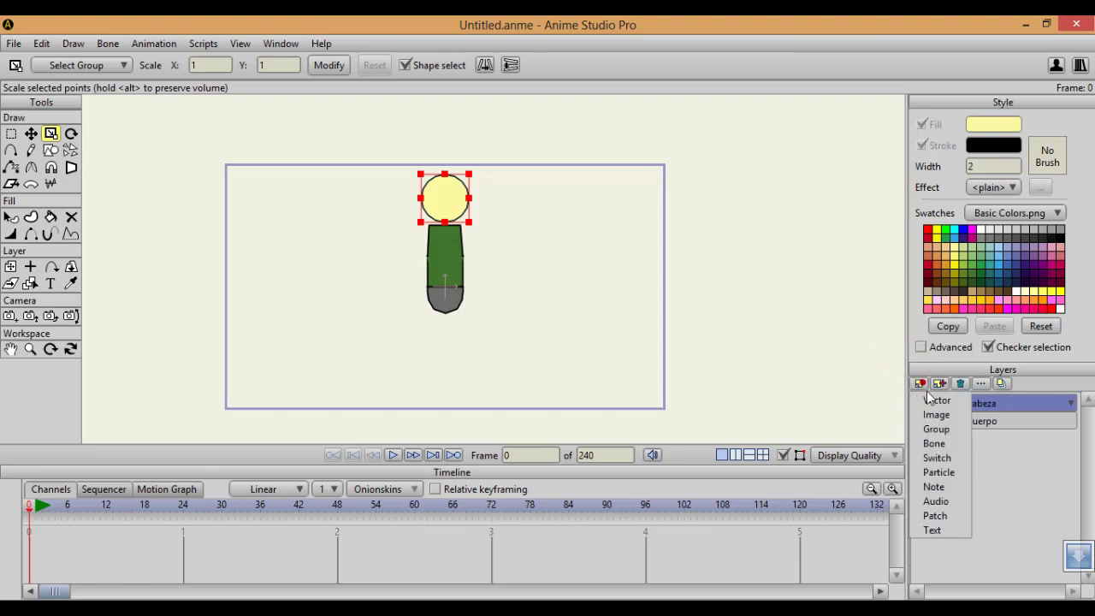
click(934, 399)
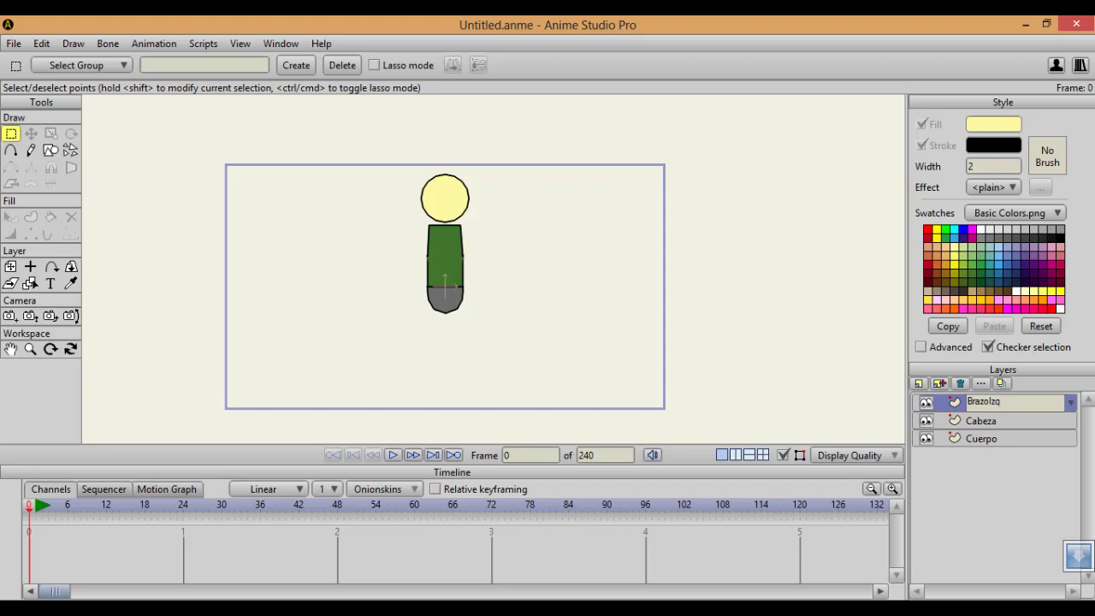
click(929, 403)
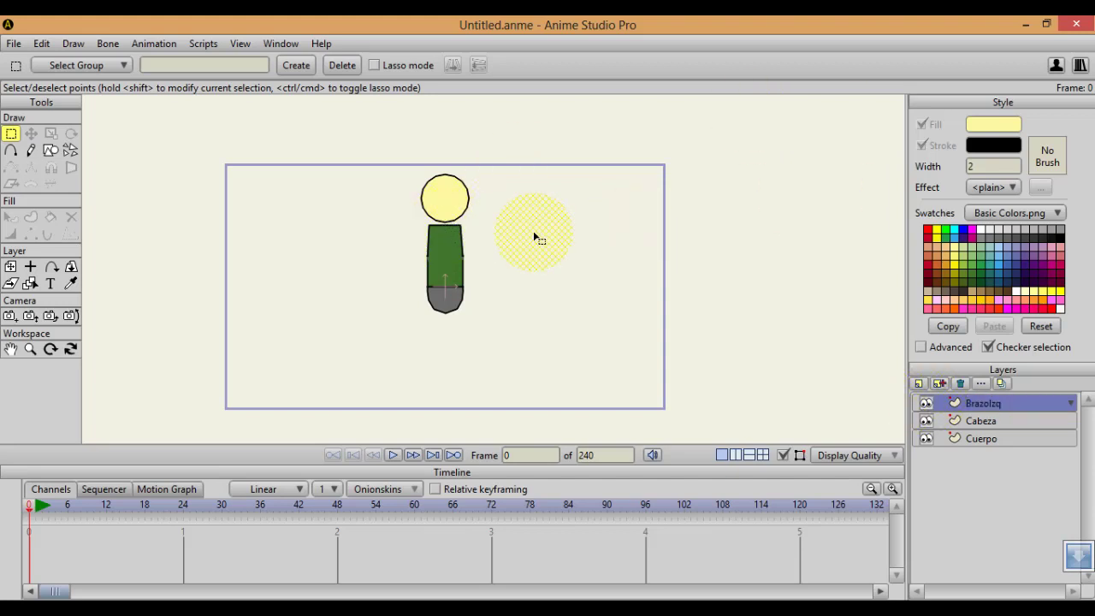
On the Cabeza layer, draw a closed four-point mouth across the lower half of the face and fill it with white
scroll(535, 240, up, 2)
drag(379, 220, 382, 271)
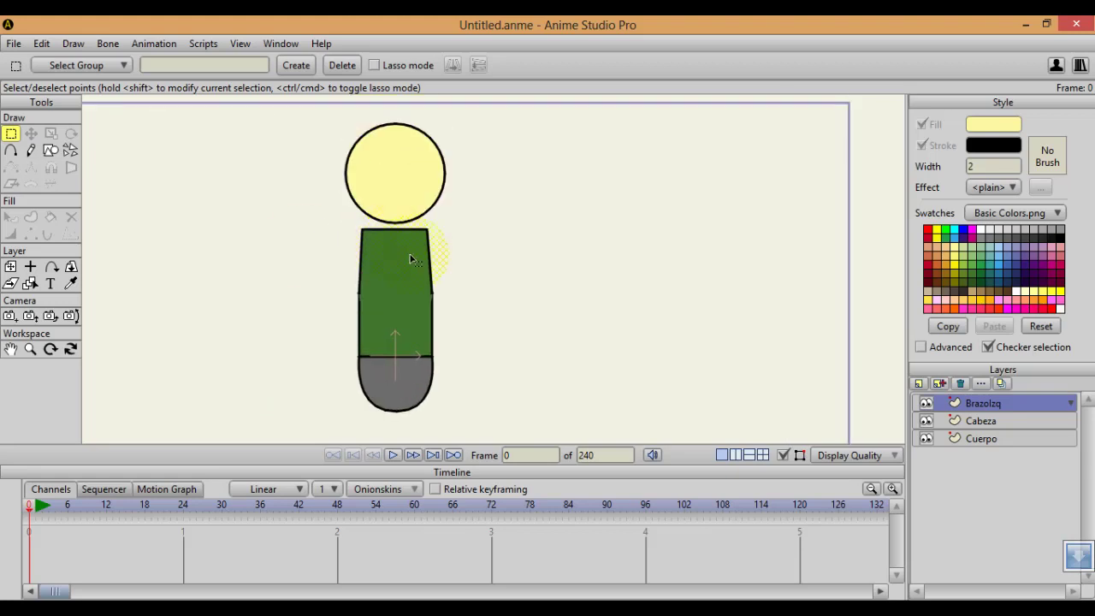
click(1041, 484)
click(1021, 424)
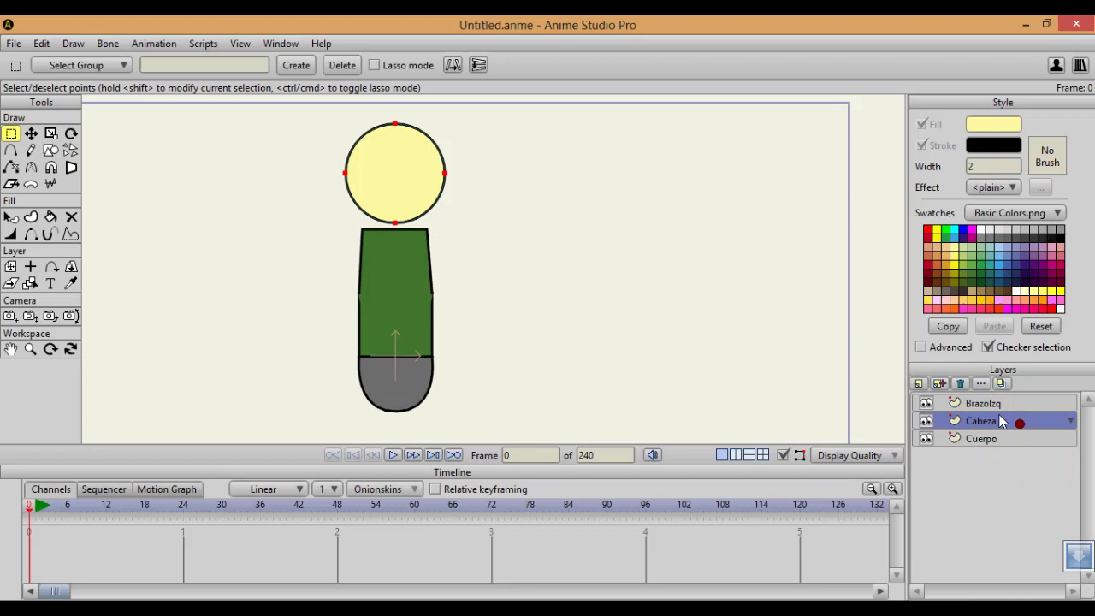
click(12, 150)
scroll(163, 172, up, 1)
drag(166, 167, 152, 275)
scroll(162, 278, up, 1)
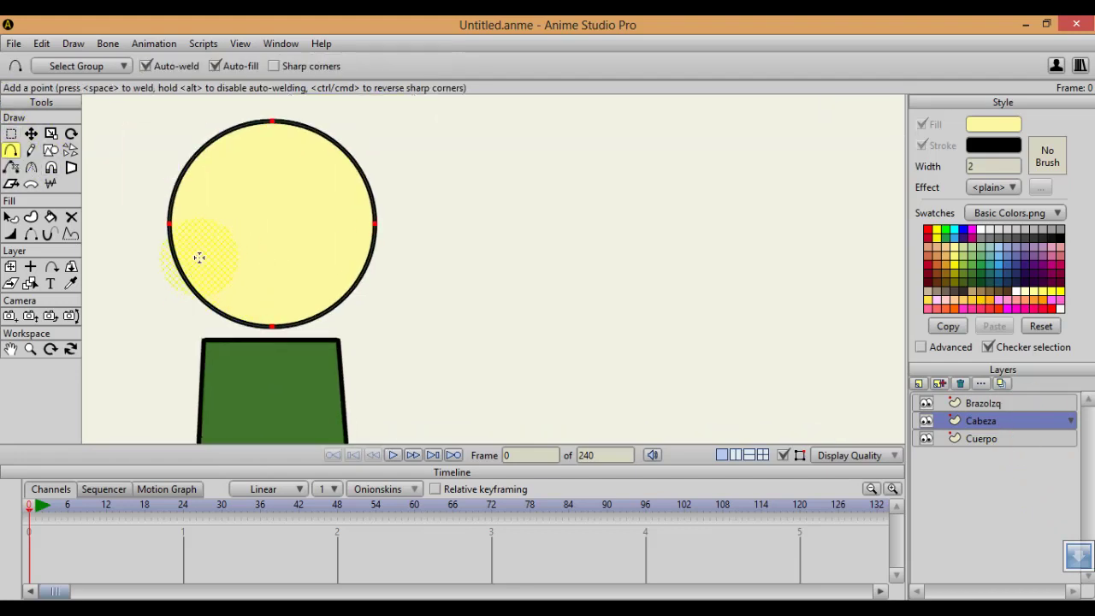
drag(314, 257, 350, 255)
drag(270, 255, 269, 263)
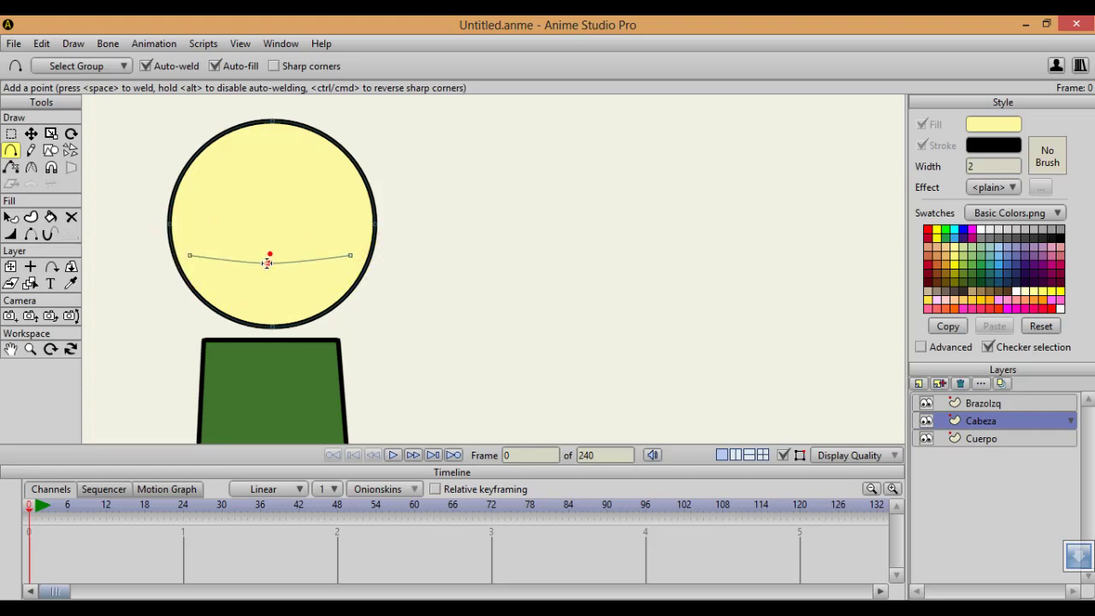
drag(191, 259, 350, 256)
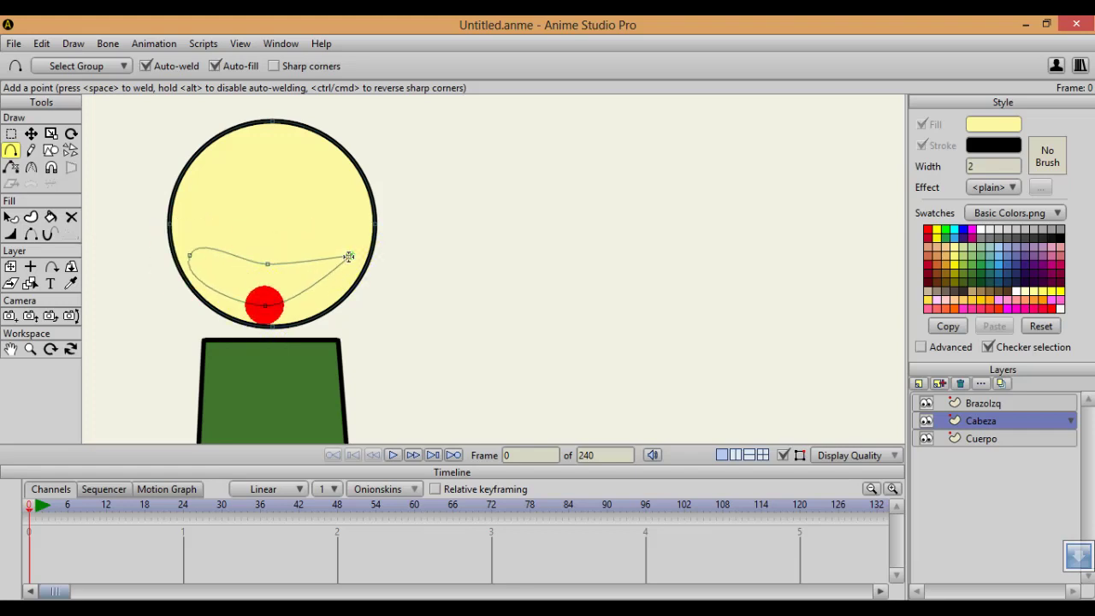
click(982, 231)
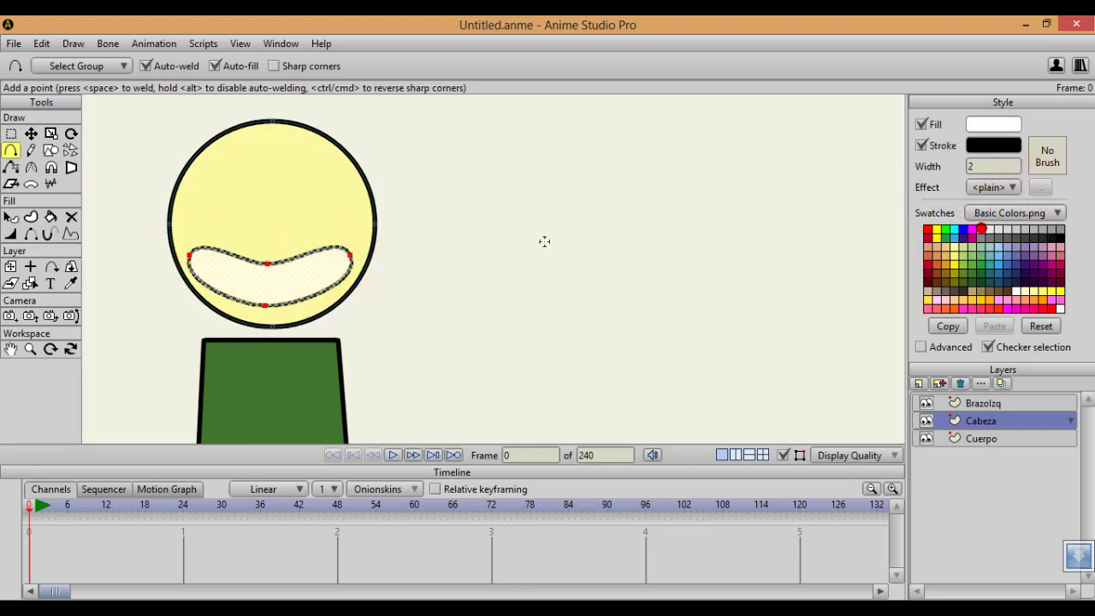
Sharpen the mouth's two corners, smooth the middle points of its upper and lower edges, and check the character in a preview render
key(c)
key(g)
click(544, 241)
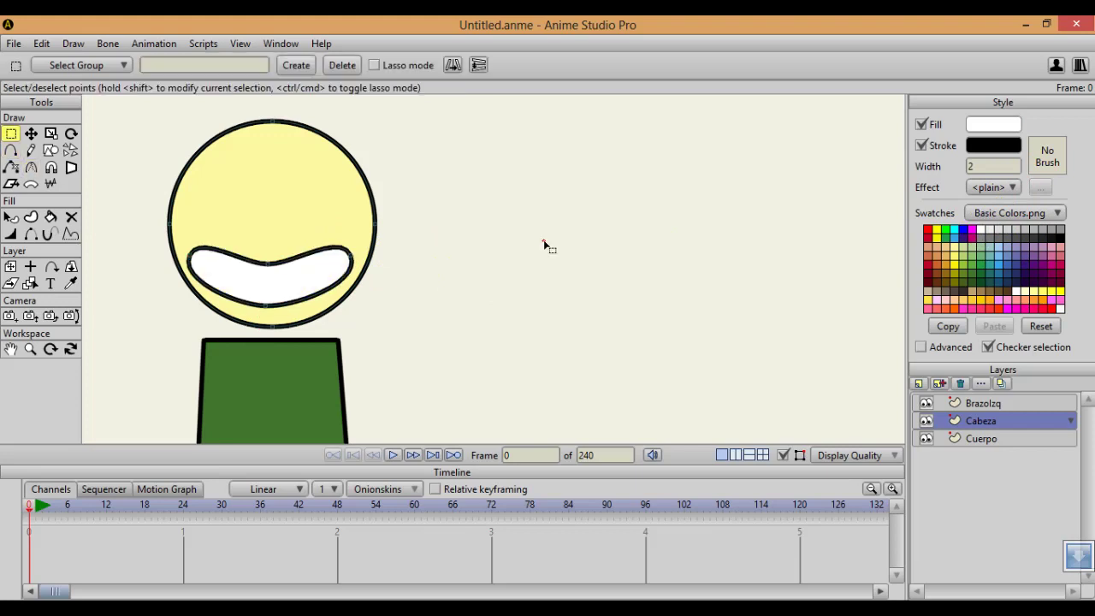
key(c)
drag(352, 250, 324, 226)
drag(192, 255, 1, 249)
drag(276, 298, 514, 252)
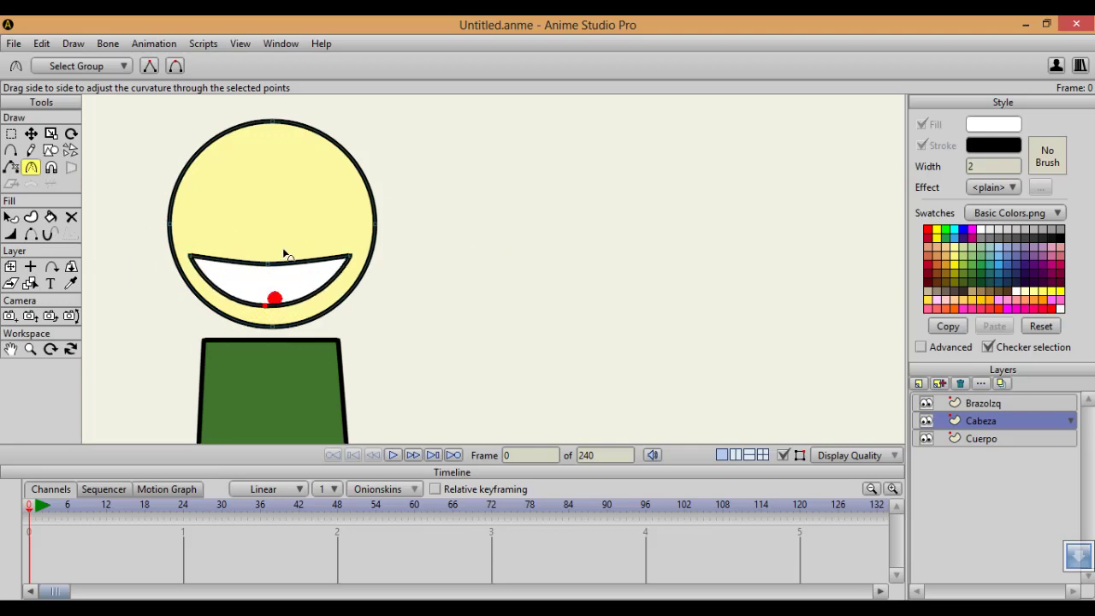
drag(278, 257, 646, 220)
key(ctrl+r)
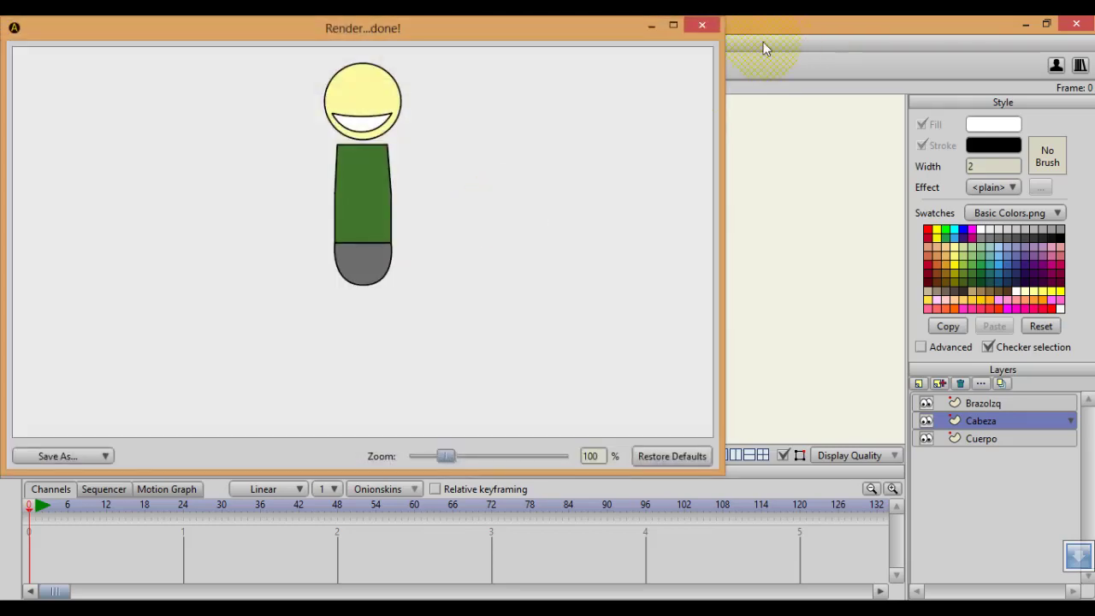
Thicken the mouth outline at its two corners, thin it at the lower middle point, and check the result in a preview render
click(707, 29)
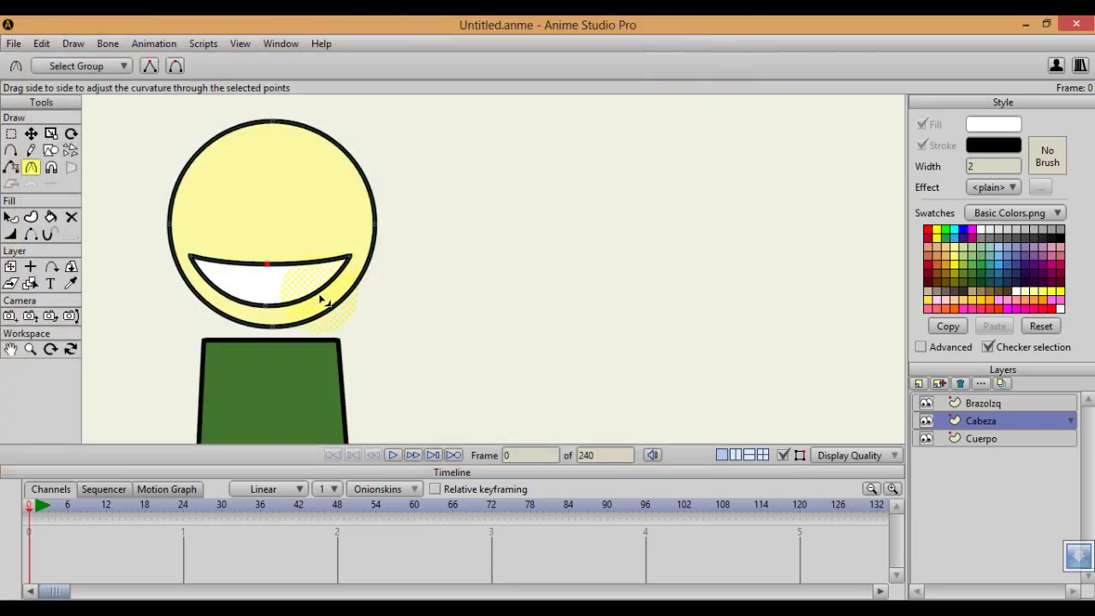
key(w)
drag(351, 257, 367, 276)
mouse_move(206, 261)
mouse_down()
mouse_move(305, 286)
mouse_move(355, 262)
mouse_up()
drag(269, 305, 240, 300)
key(ctrl+r)
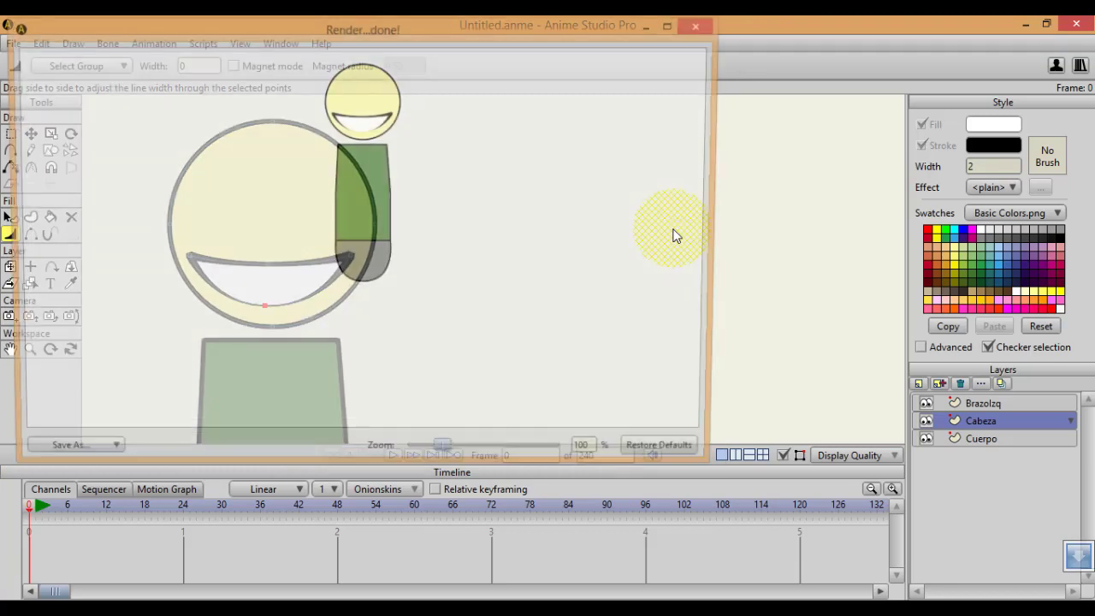
click(702, 26)
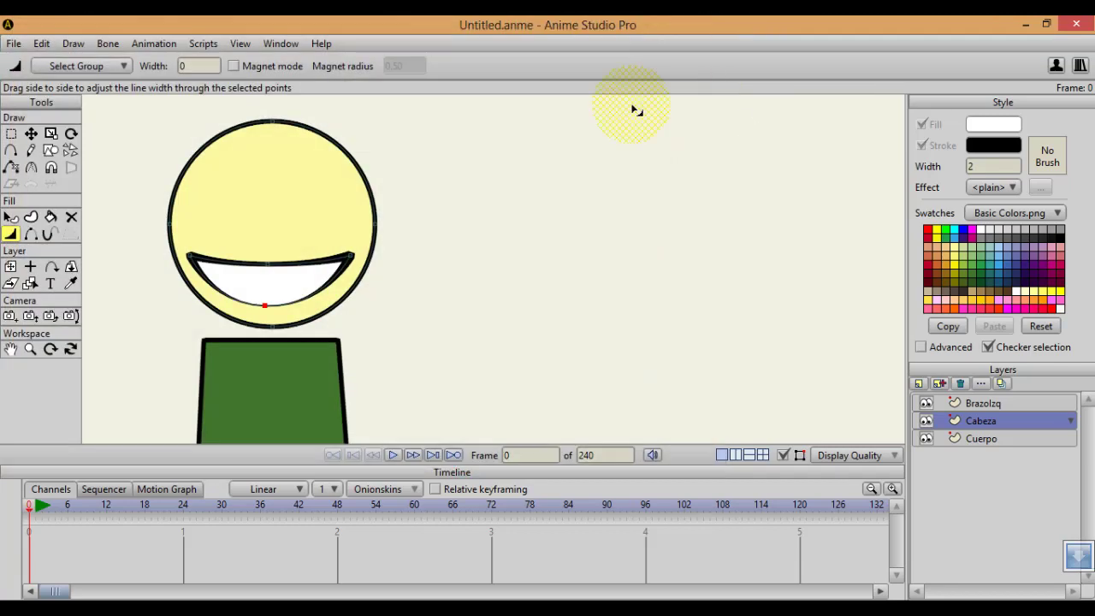
scroll(631, 107, down, 3)
click(958, 420)
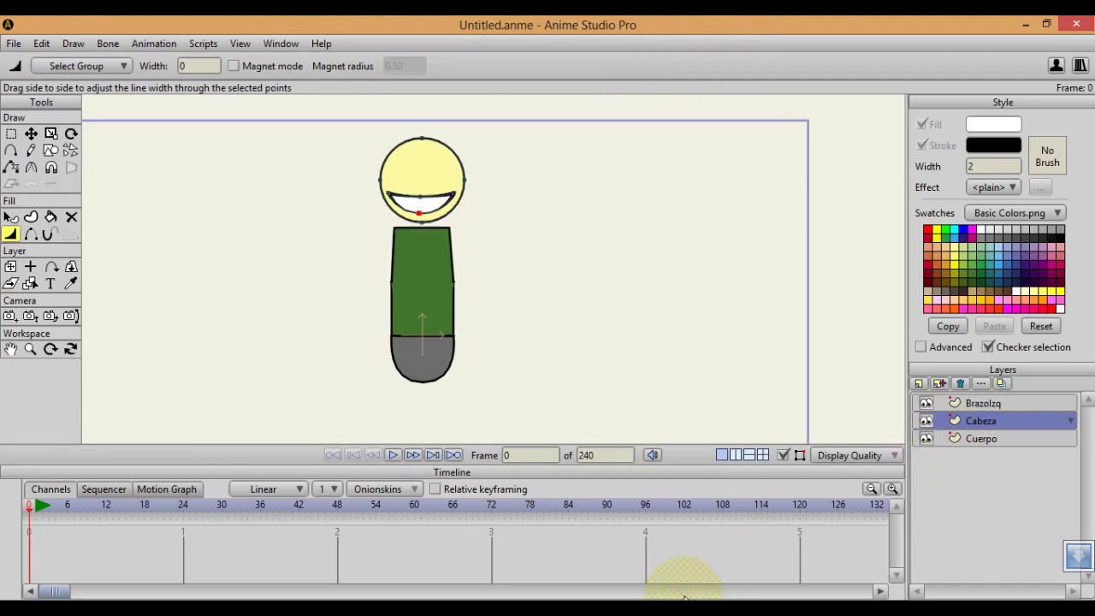
click(578, 609)
click(578, 609)
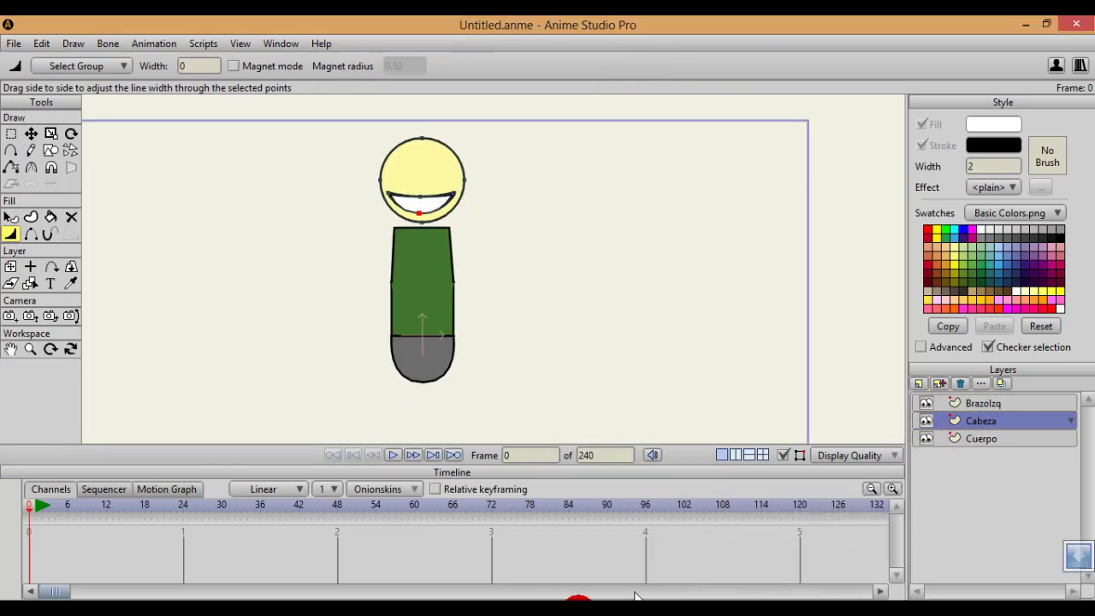
mouse_move(1070, 552)
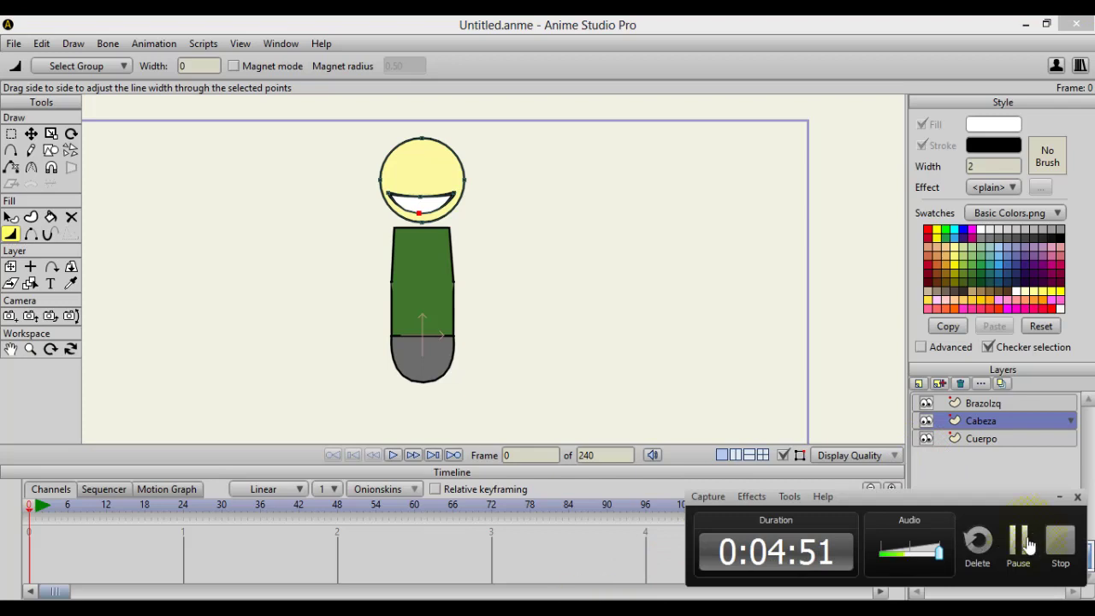
click(1028, 539)
scroll(311, 325, up, 2)
scroll(354, 330, down, 6)
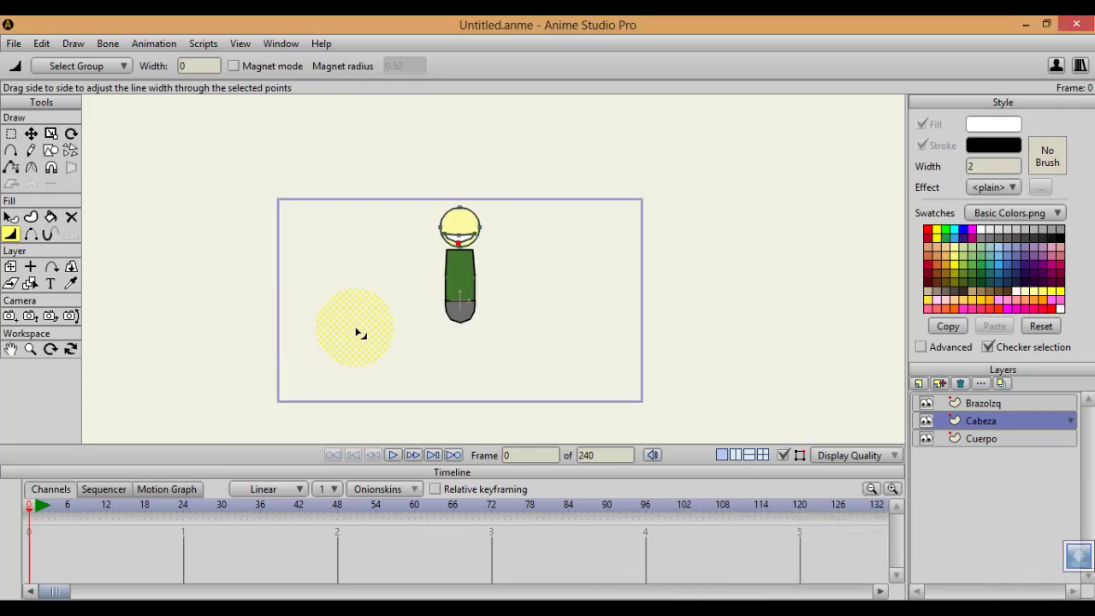
scroll(360, 334, up, 5)
scroll(424, 218, down, 2)
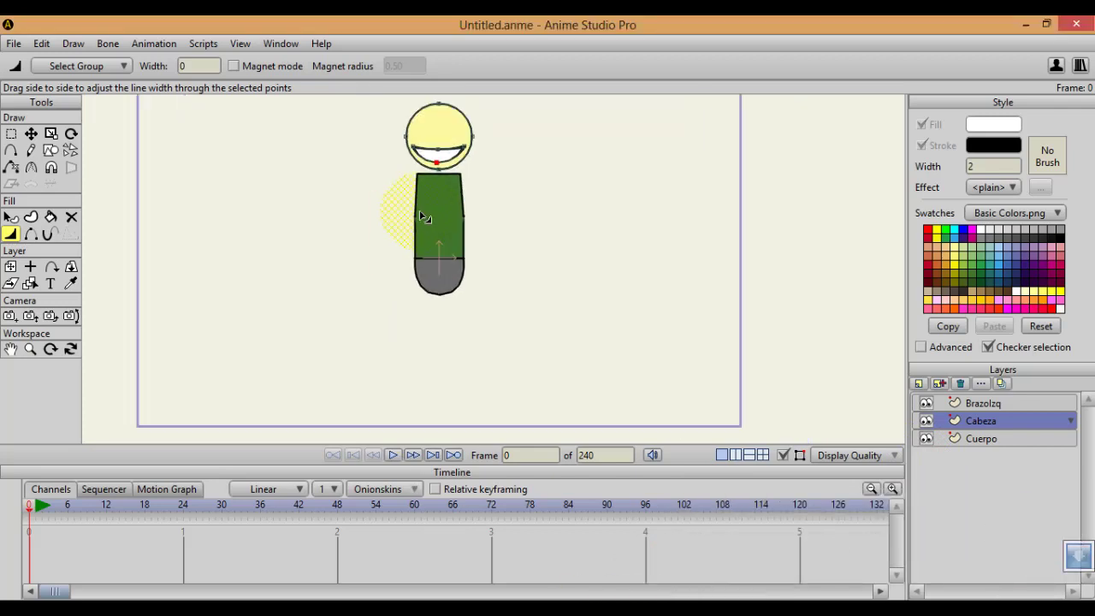
scroll(424, 218, down, 1)
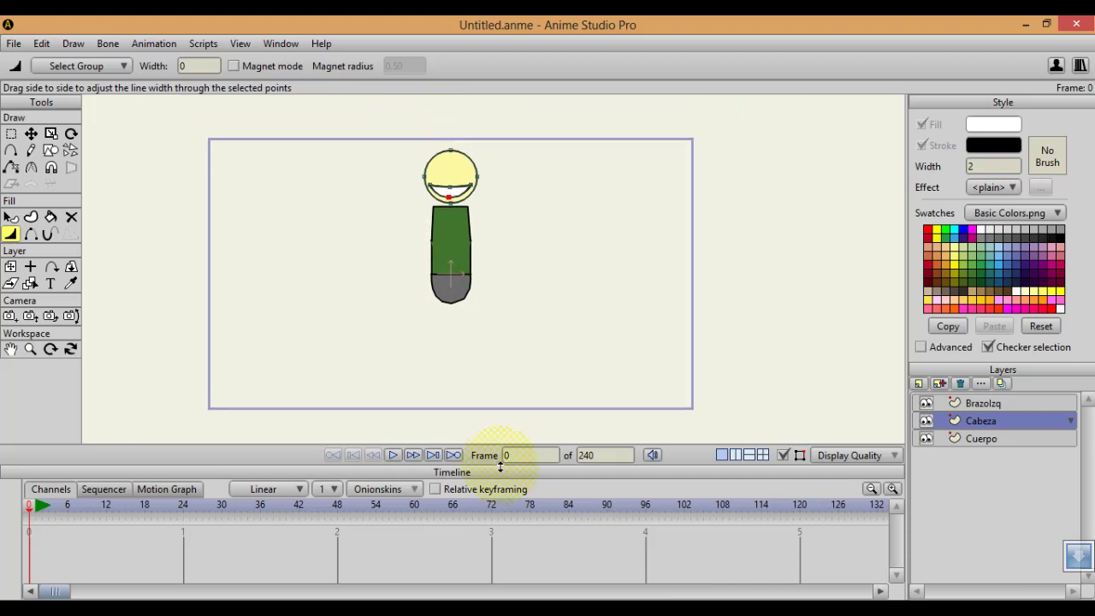
Shrink the timeline area slightly to give the canvas more height
drag(497, 451, 500, 465)
scroll(421, 259, up, 2)
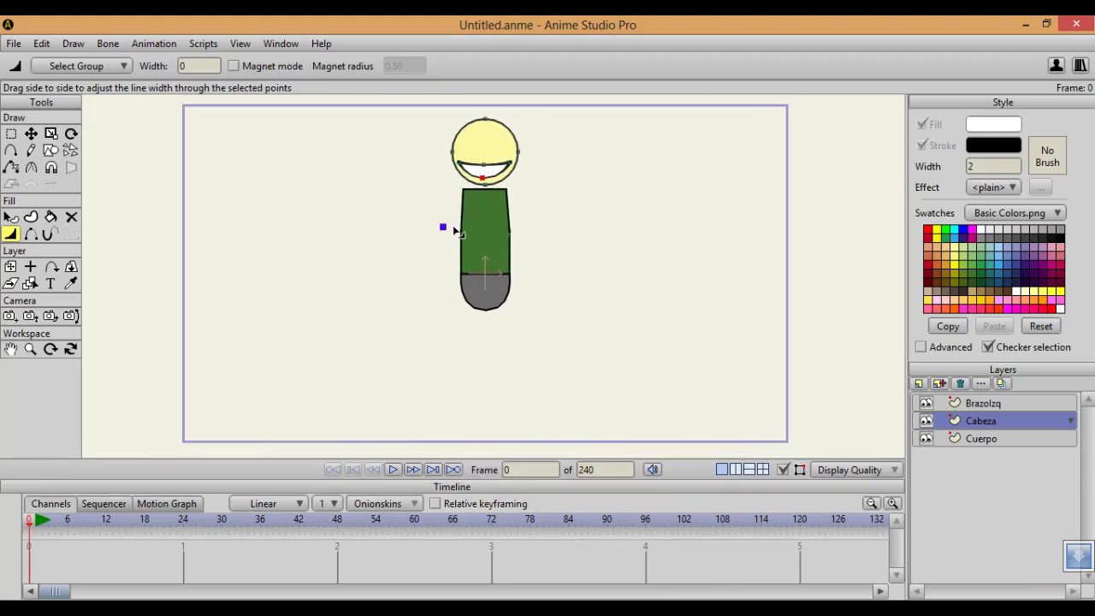
scroll(468, 229, up, 2)
drag(480, 183, 476, 254)
scroll(477, 256, down, 1)
scroll(480, 259, up, 2)
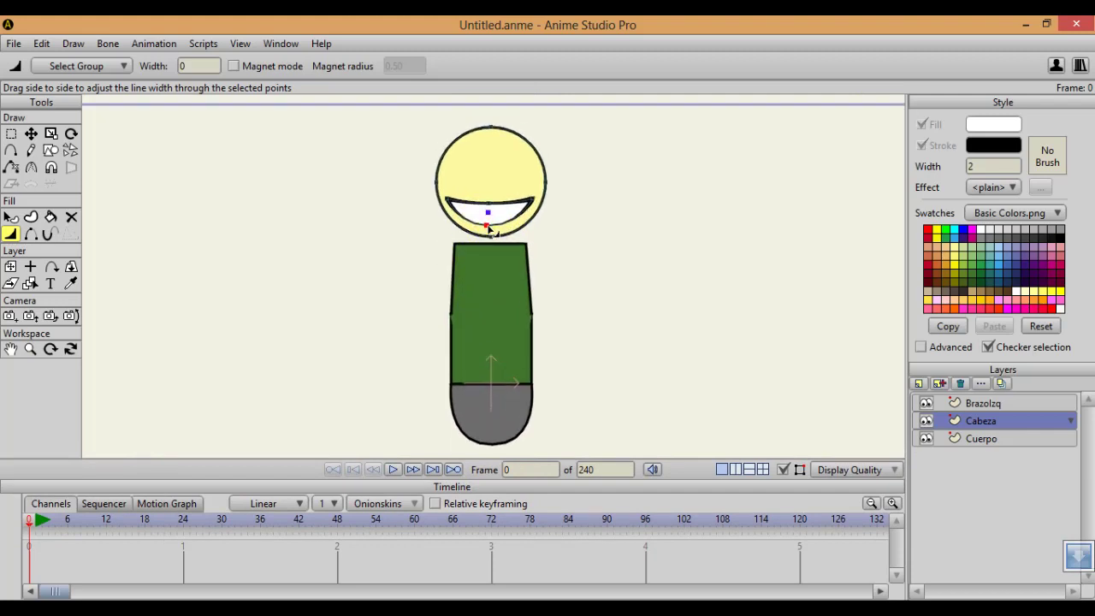
Make BrazoIzq the active layer, choose the rectangle shape, and sample the torso's green fill and black outline with the eyedropper
click(1027, 407)
scroll(391, 179, up, 3)
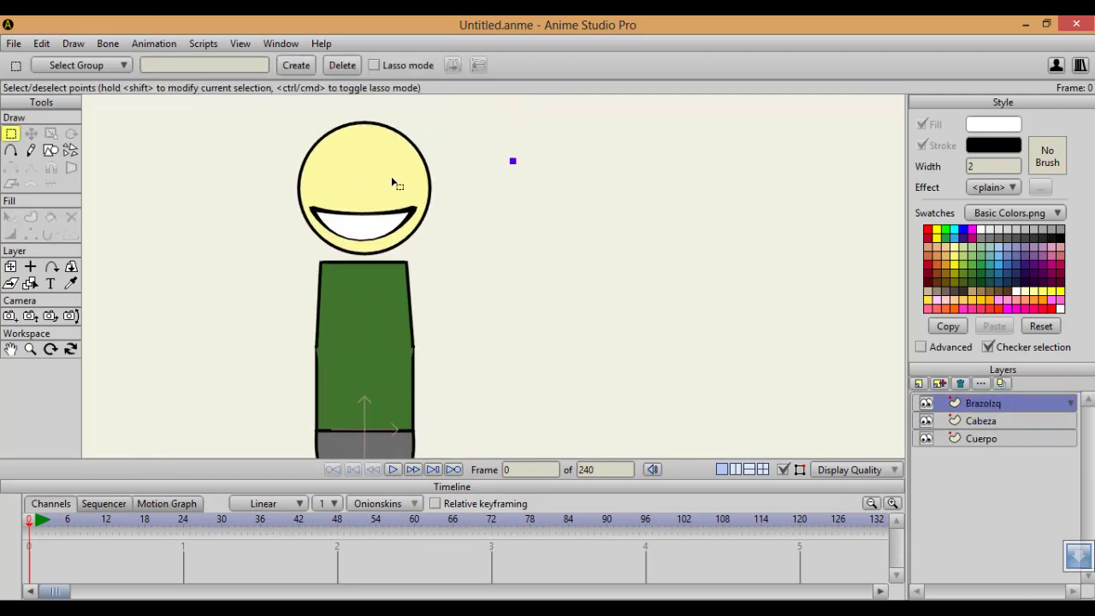
click(51, 150)
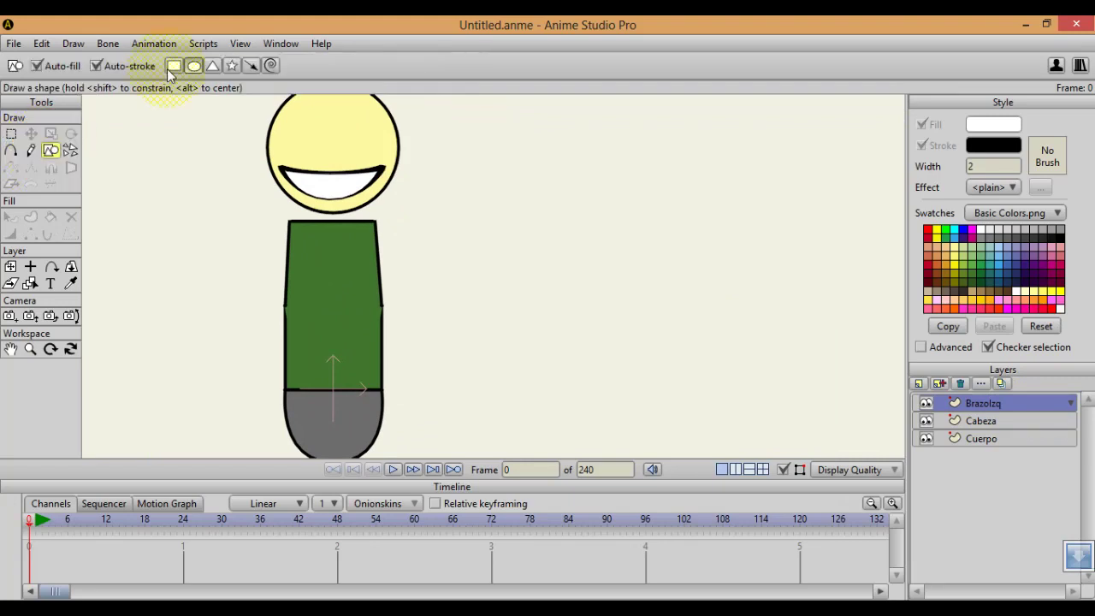
click(172, 66)
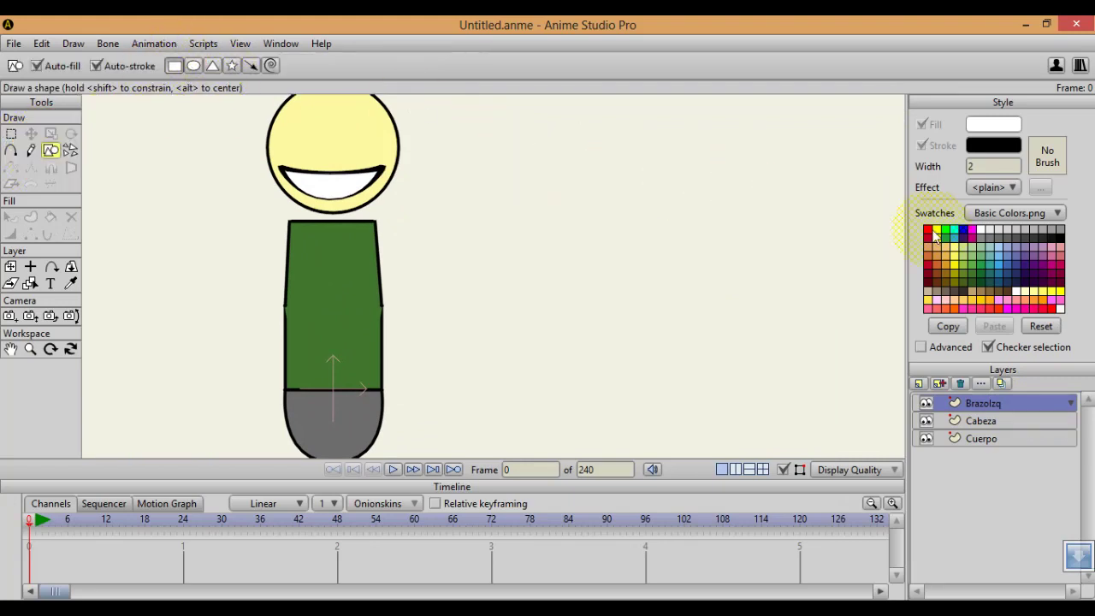
click(70, 283)
click(383, 301)
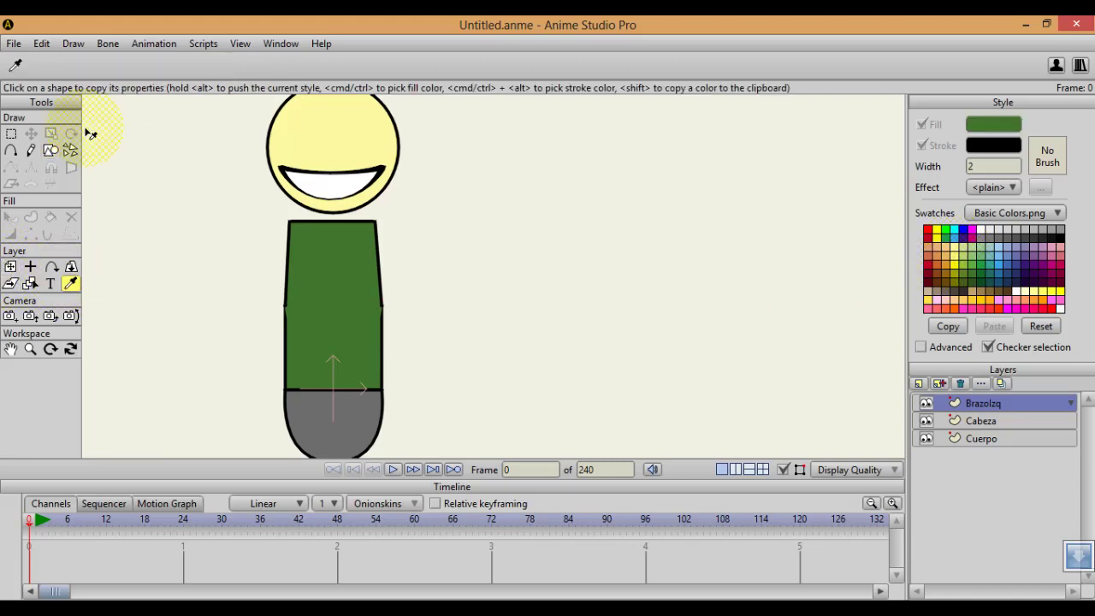
Draw two thin green rectangles end to end, extending horizontally from the torso's shoulder, as the upper arm and forearm
click(31, 151)
click(51, 150)
scroll(395, 238, up, 2)
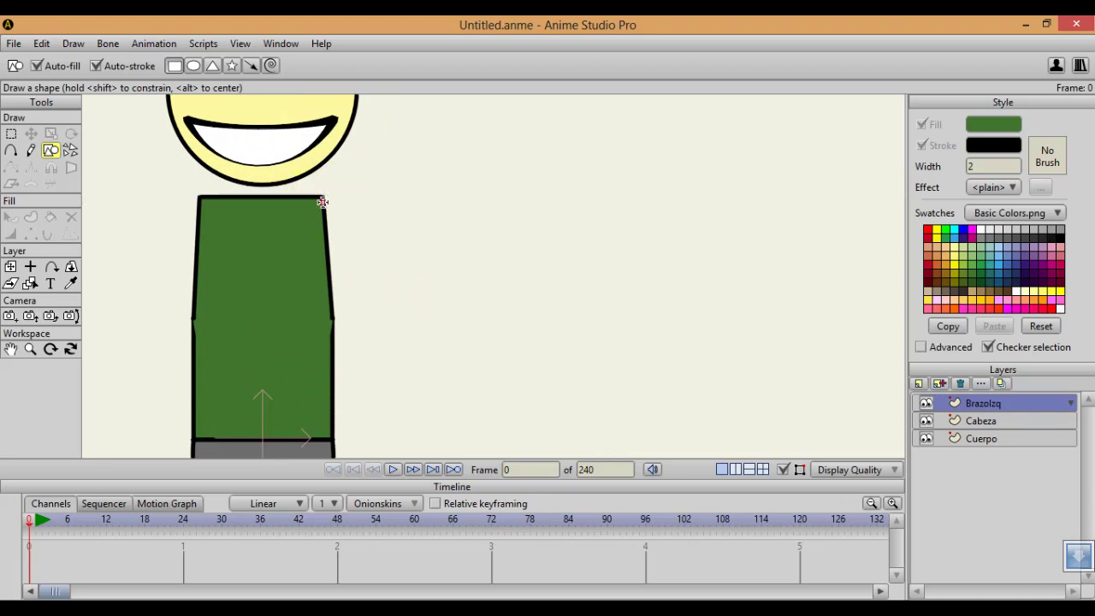
mouse_move(321, 202)
mouse_down()
mouse_move(606, 235)
mouse_move(509, 231)
mouse_move(745, 202)
mouse_up()
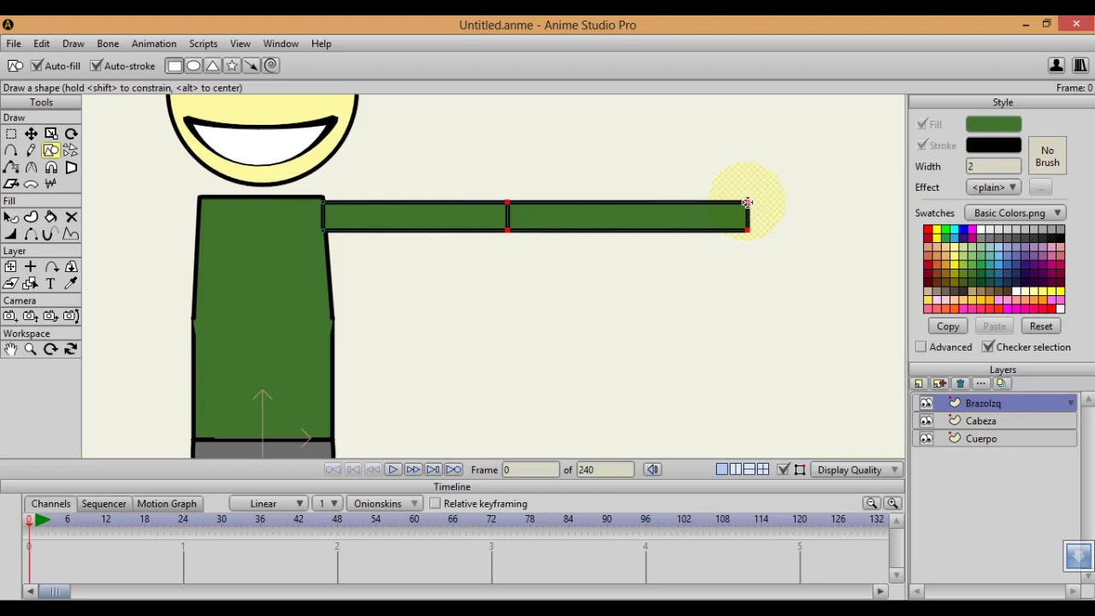
scroll(602, 275, down, 5)
scroll(601, 274, up, 2)
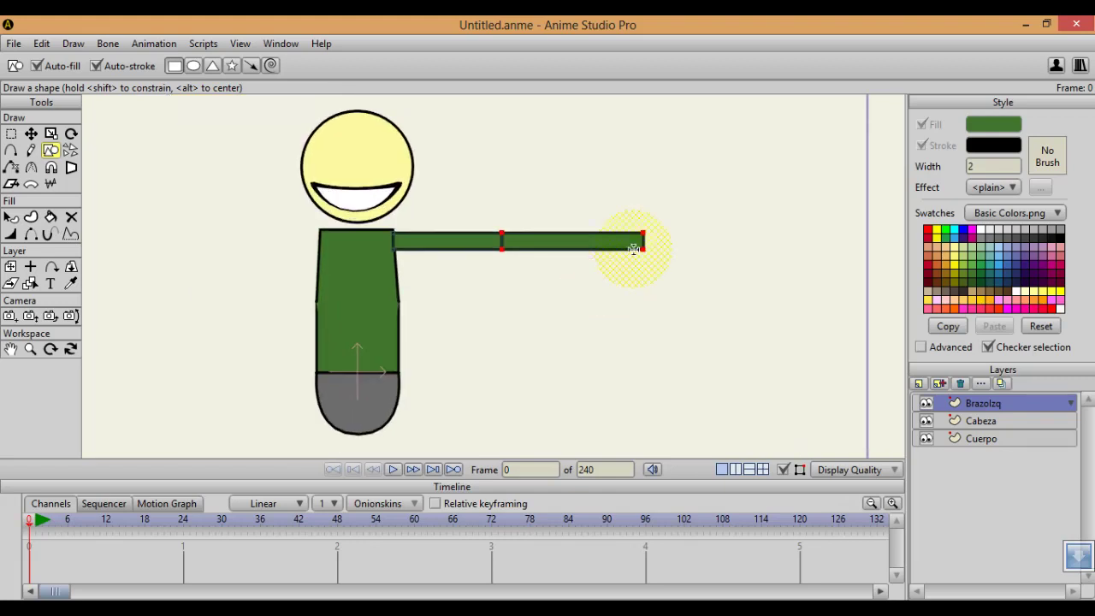
Select all points of both arm rectangles, scale them to a shorter length, and tuck the shoulder end slightly into the torso
key(g)
drag(695, 211, 313, 296)
key(s)
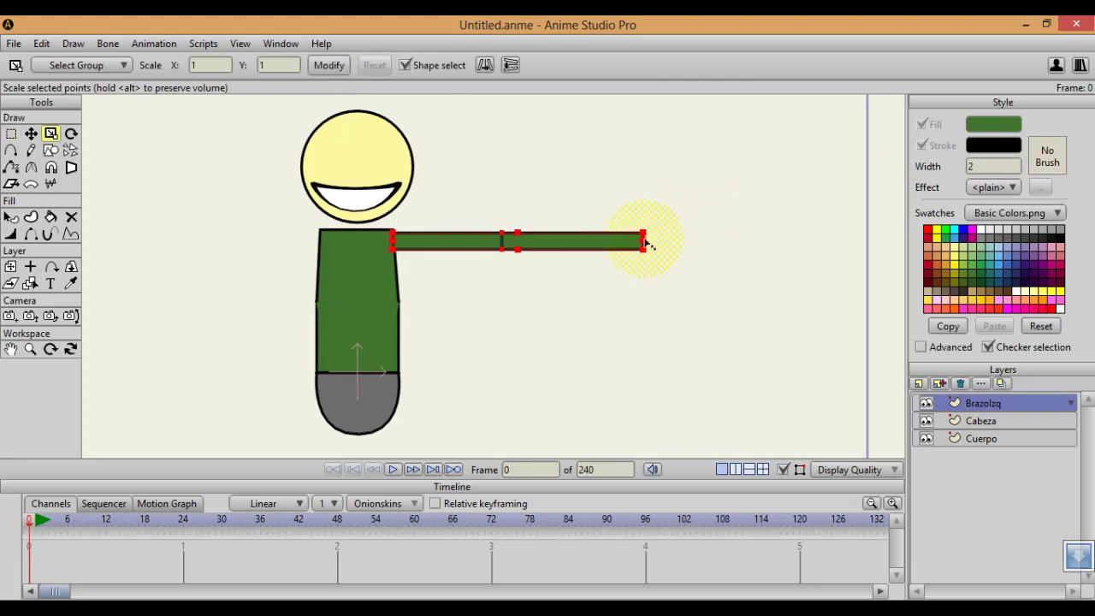
mouse_move(648, 246)
mouse_down()
mouse_move(601, 248)
mouse_move(656, 239)
mouse_move(629, 249)
mouse_move(655, 241)
mouse_move(638, 244)
mouse_up()
key(t)
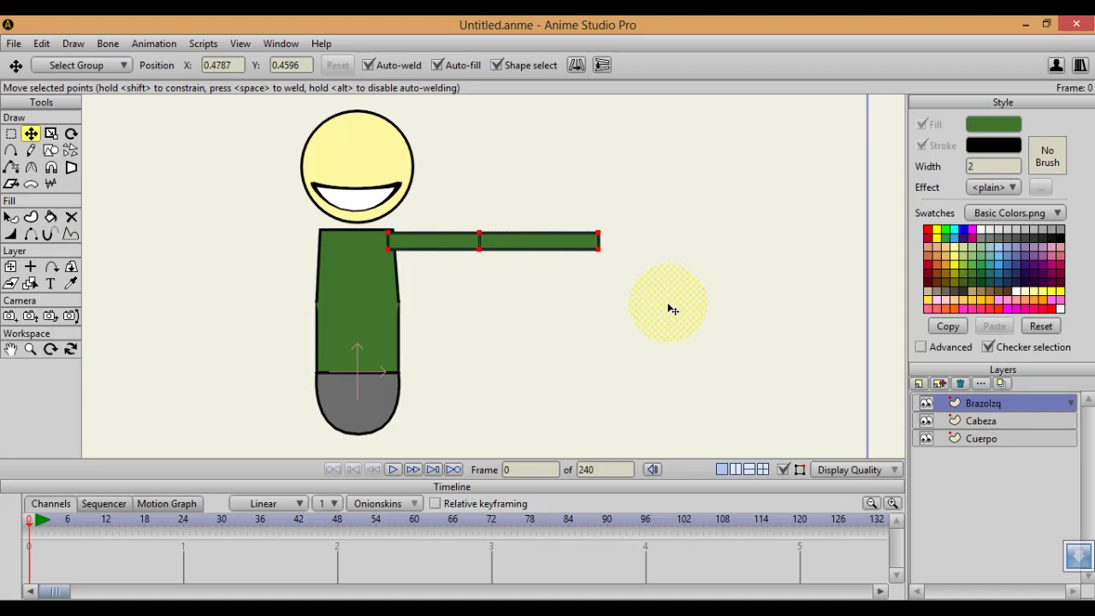
scroll(667, 310, up, 5)
scroll(662, 311, down, 3)
scroll(638, 284, up, 3)
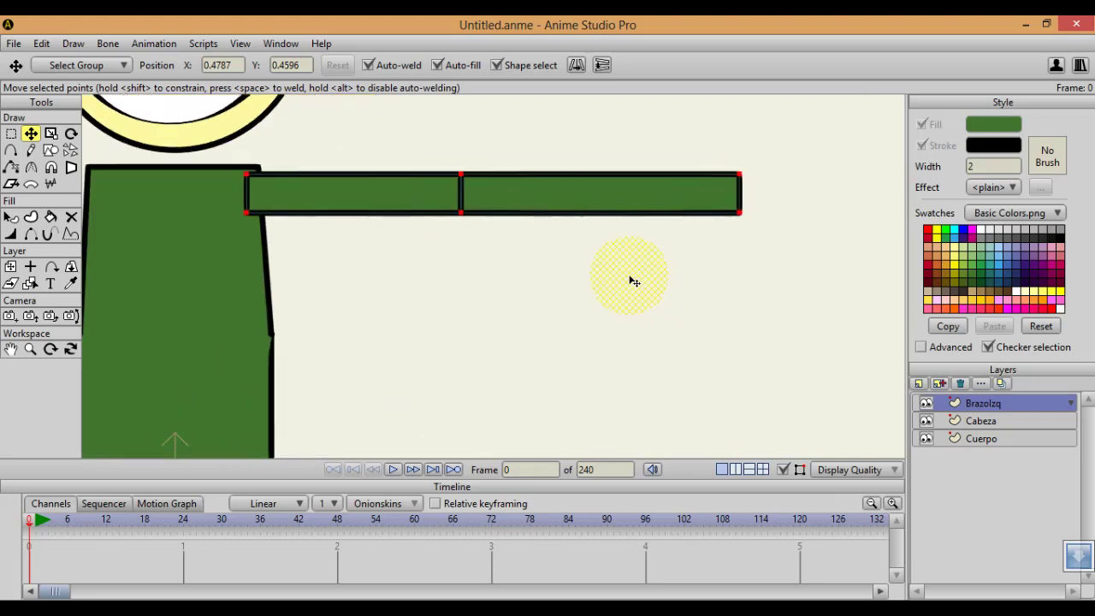
drag(622, 275, 568, 311)
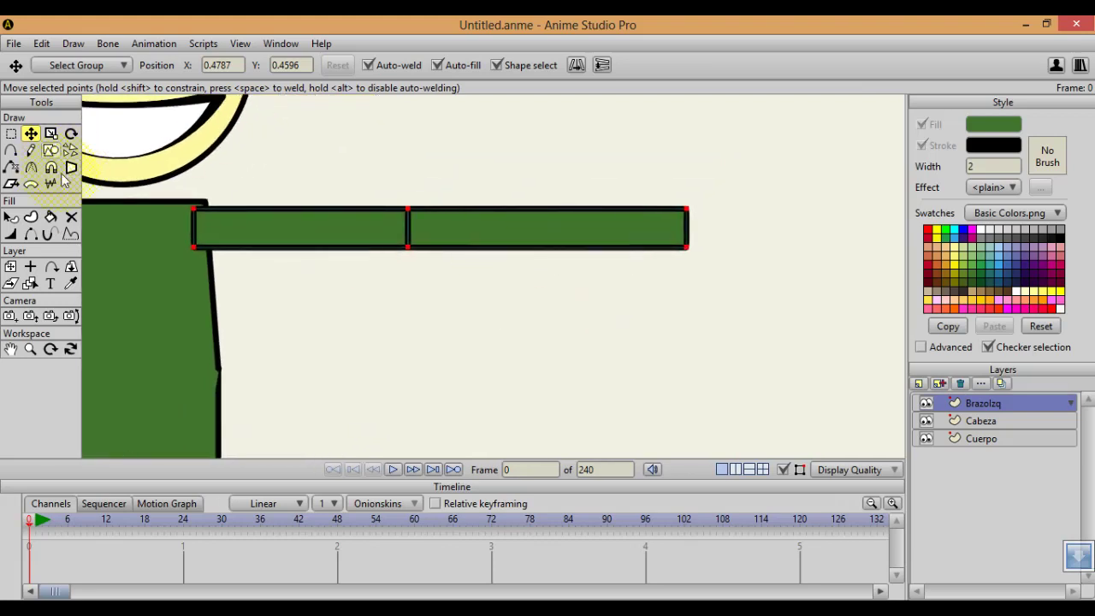
Sample the head's yellow style and draw a small, taller rectangle at the end of the forearm as the hand
click(50, 150)
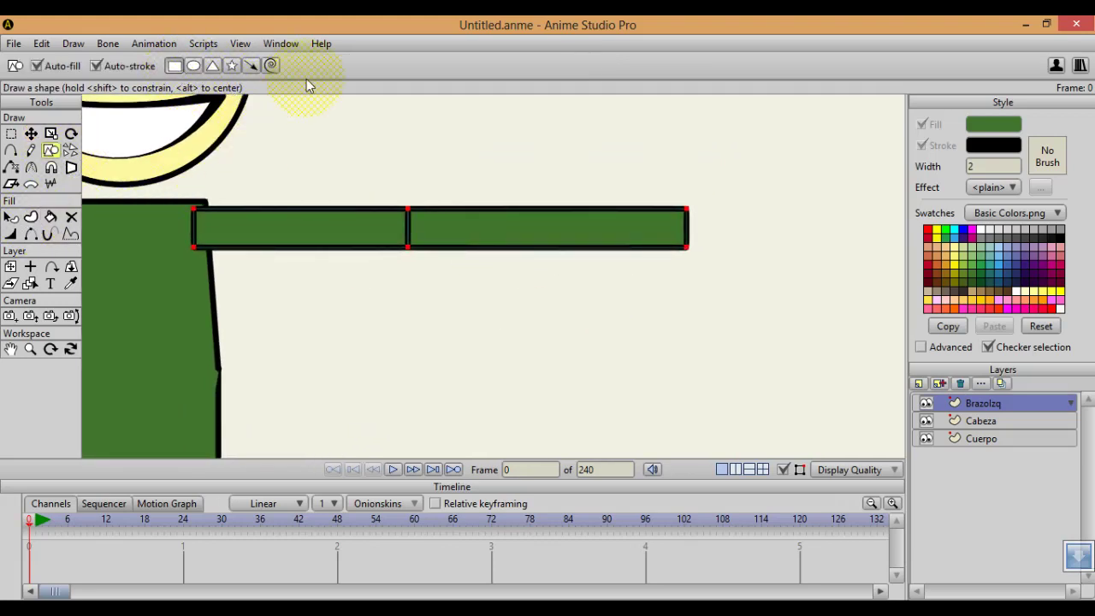
click(70, 283)
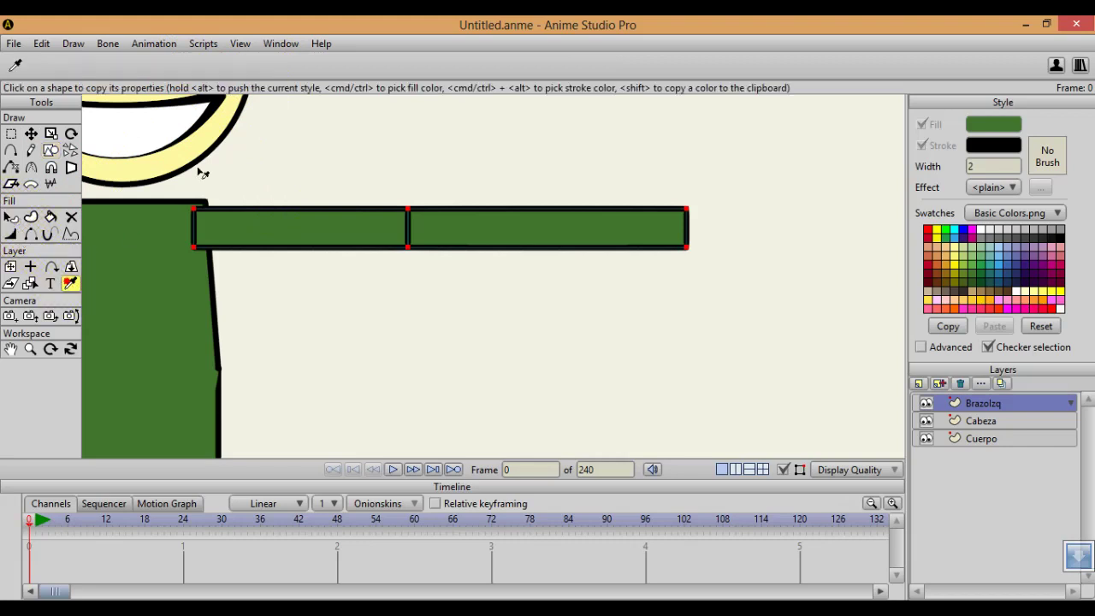
click(191, 157)
click(645, 238)
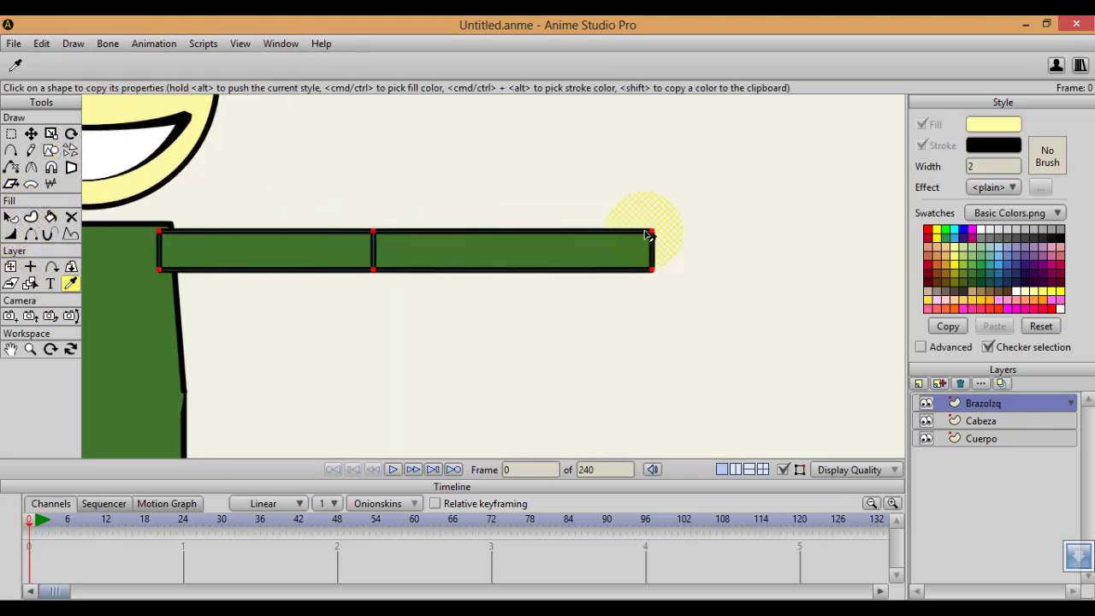
key(r)
mouse_move(655, 205)
mouse_down()
mouse_move(734, 286)
mouse_move(741, 274)
mouse_move(759, 279)
mouse_up()
Select both green arm segments and move them slightly toward the hand so the forearm overlaps it
key(g)
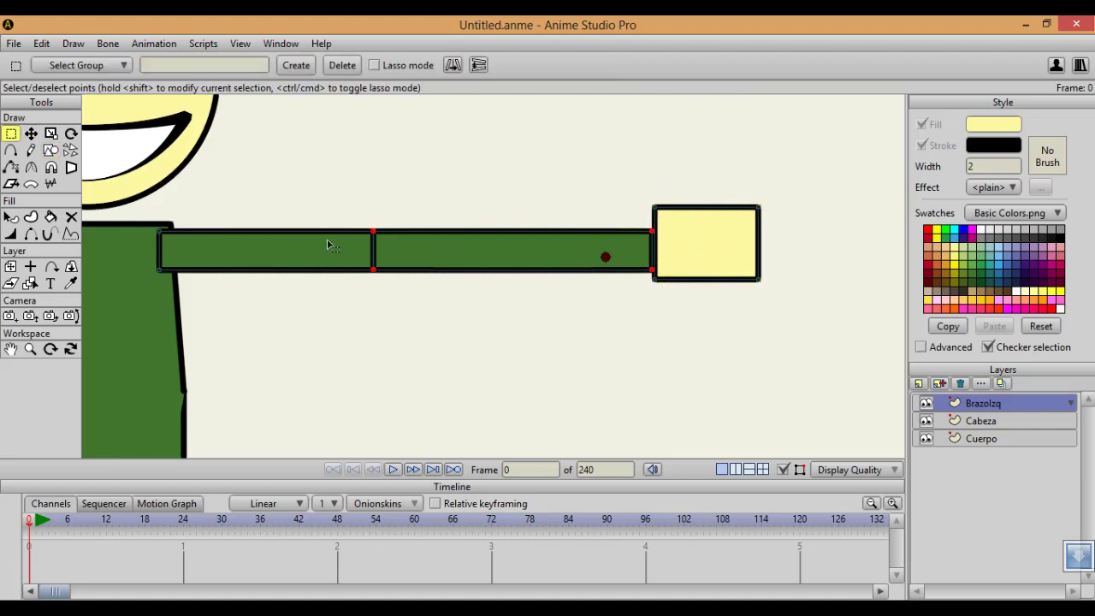
shift+click(326, 240)
key(t)
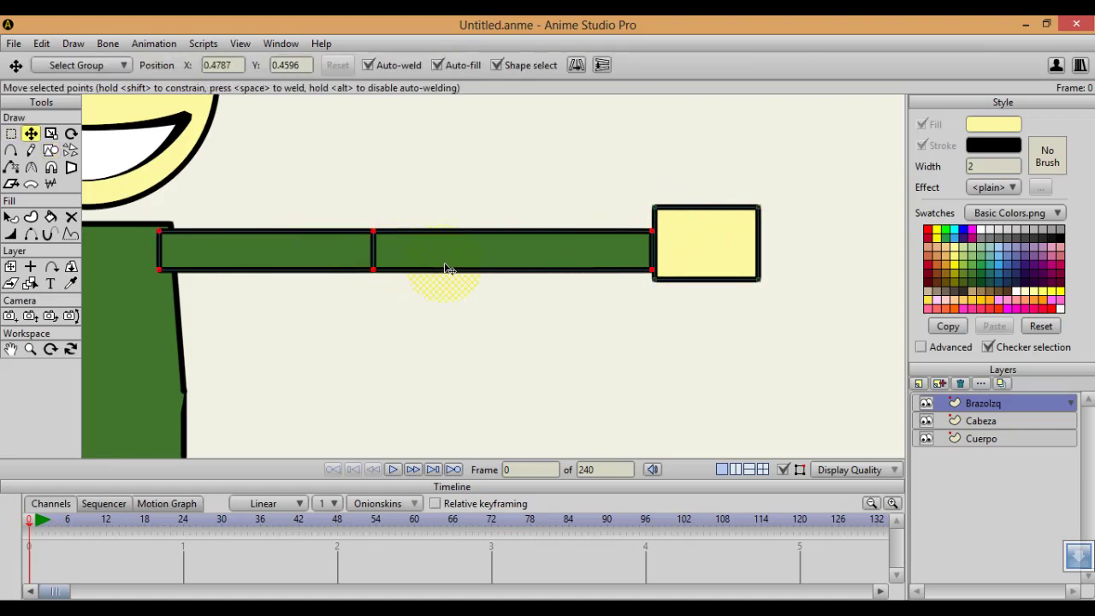
drag(460, 264, 483, 253)
key(Delete)
key(ctrl+v)
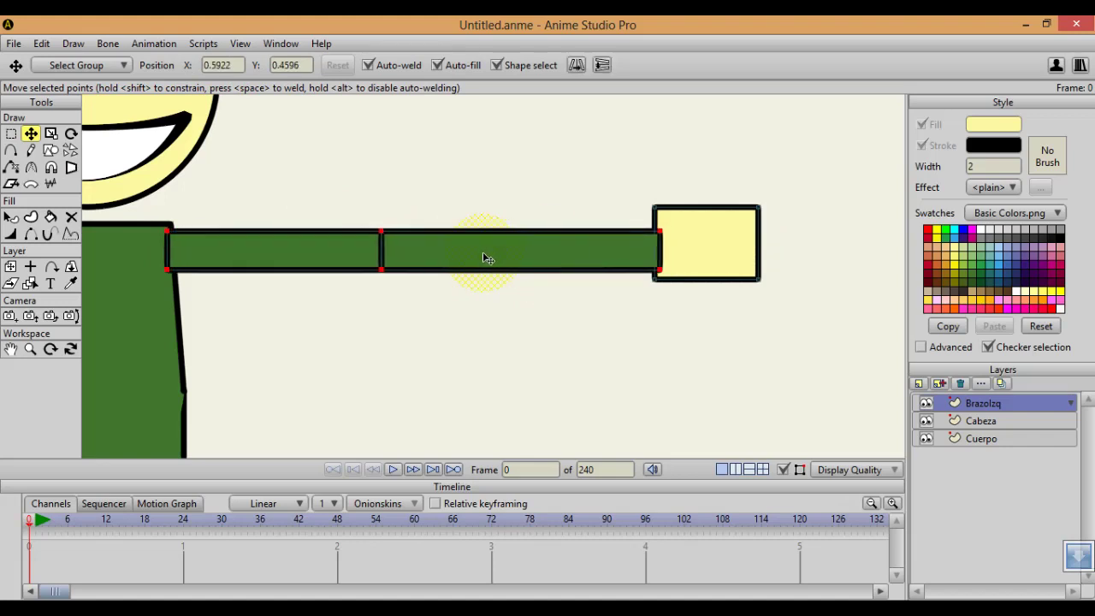
At the elbow, add a middle point to each segment's joining edge and pull it into the neighbouring segment so the ends overlap
scroll(384, 249, up, 8)
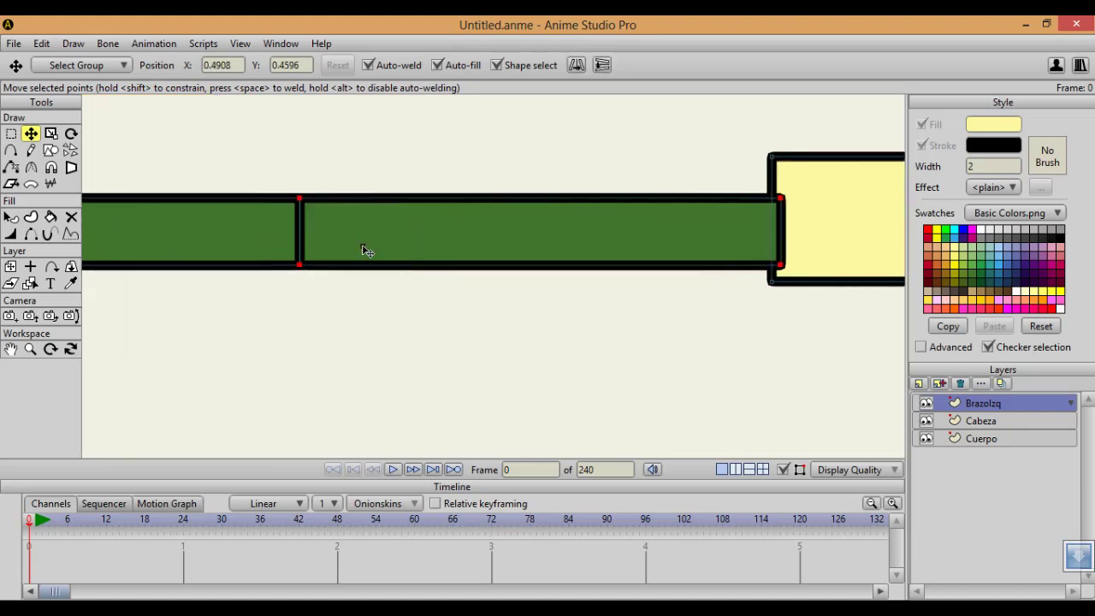
drag(304, 261, 479, 265)
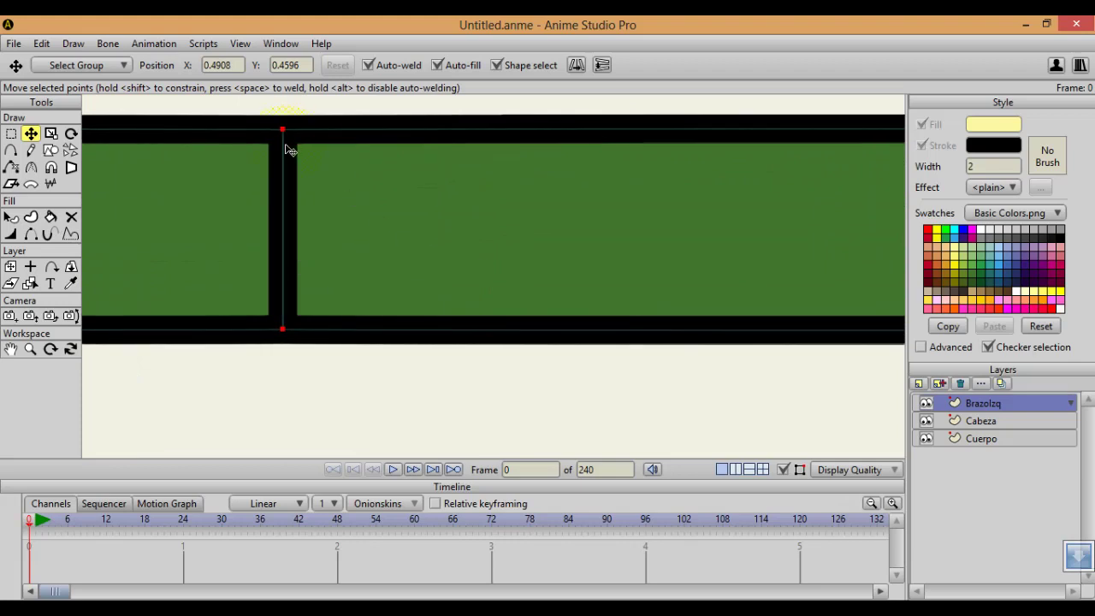
key(g)
key(a)
drag(283, 227, 169, 227)
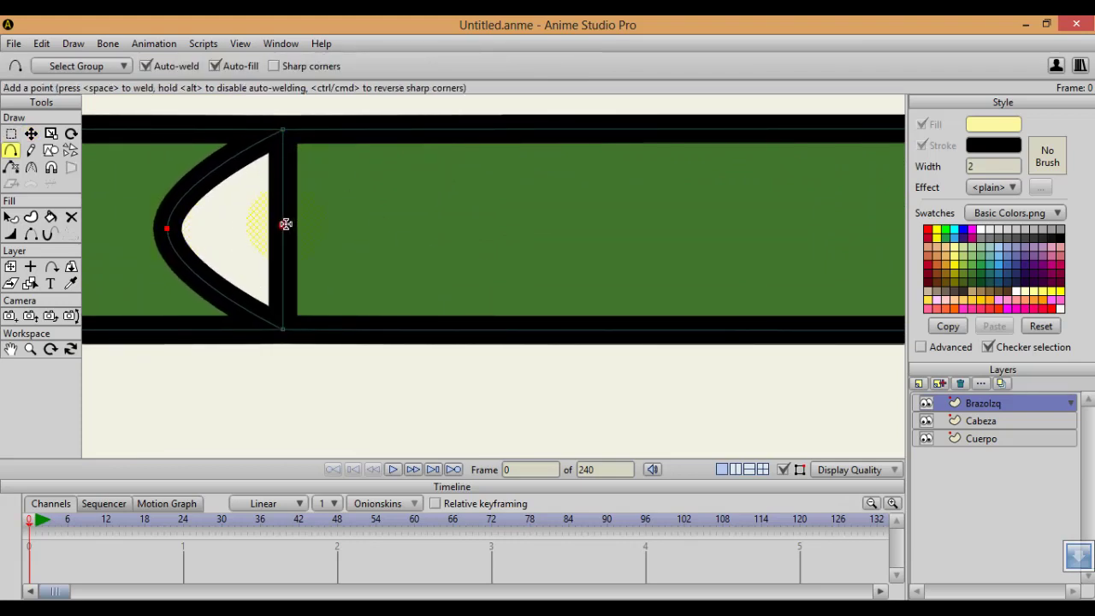
drag(286, 223, 368, 227)
key(t)
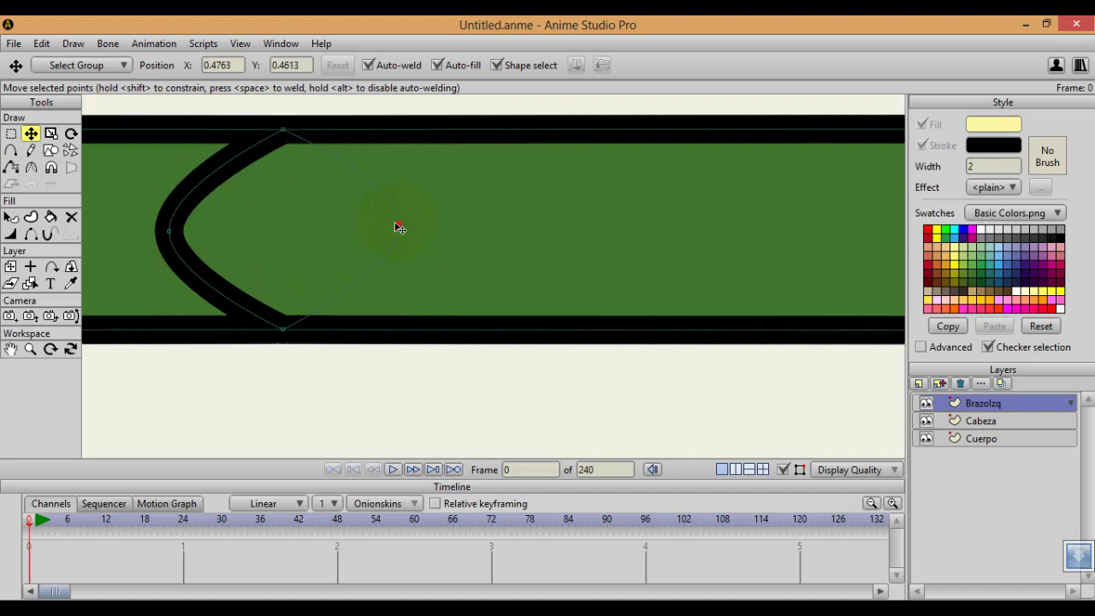
Smooth the elbow curves into a rounded joint and shift their middle points slightly inward
click(176, 232)
key(c)
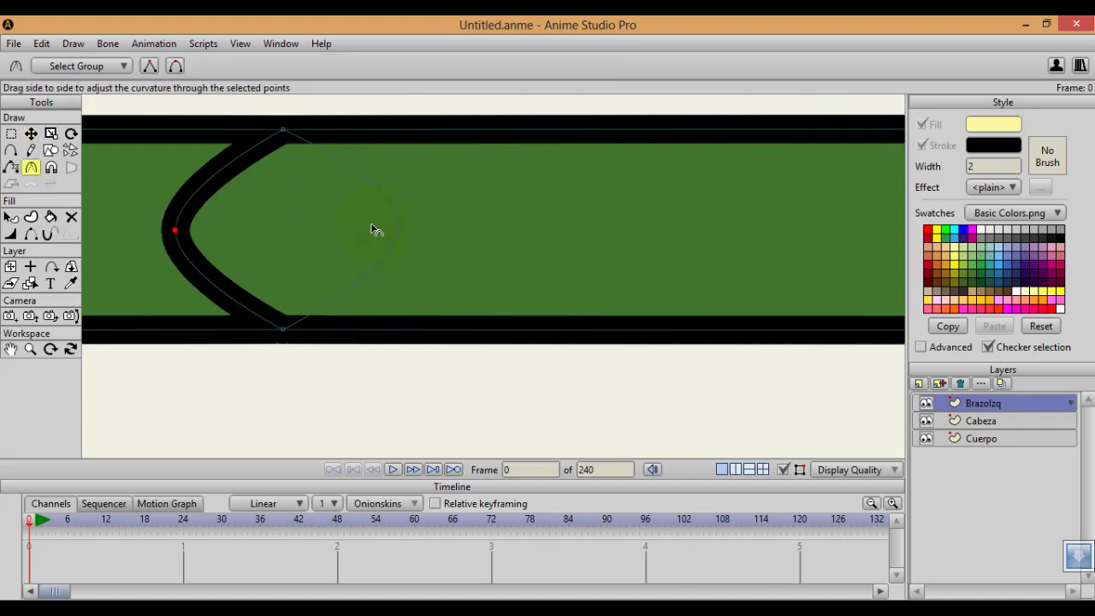
drag(271, 247, 481, 252)
key(t)
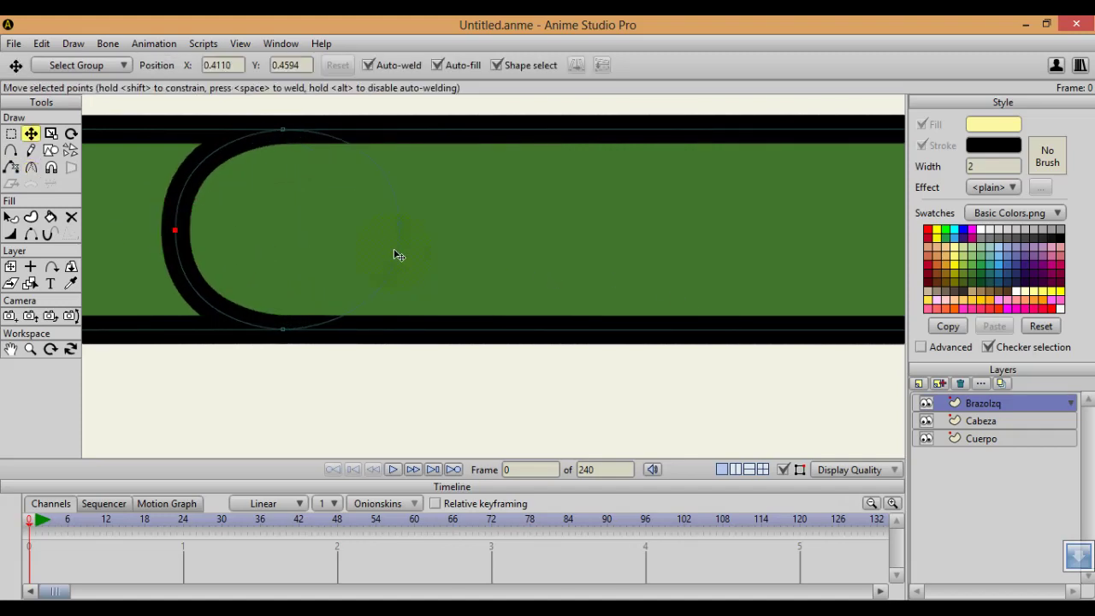
click(391, 225)
drag(170, 236, 181, 234)
Hide both halves of the curved outline that crosses the arm at the elbow
key(h)
click(186, 195)
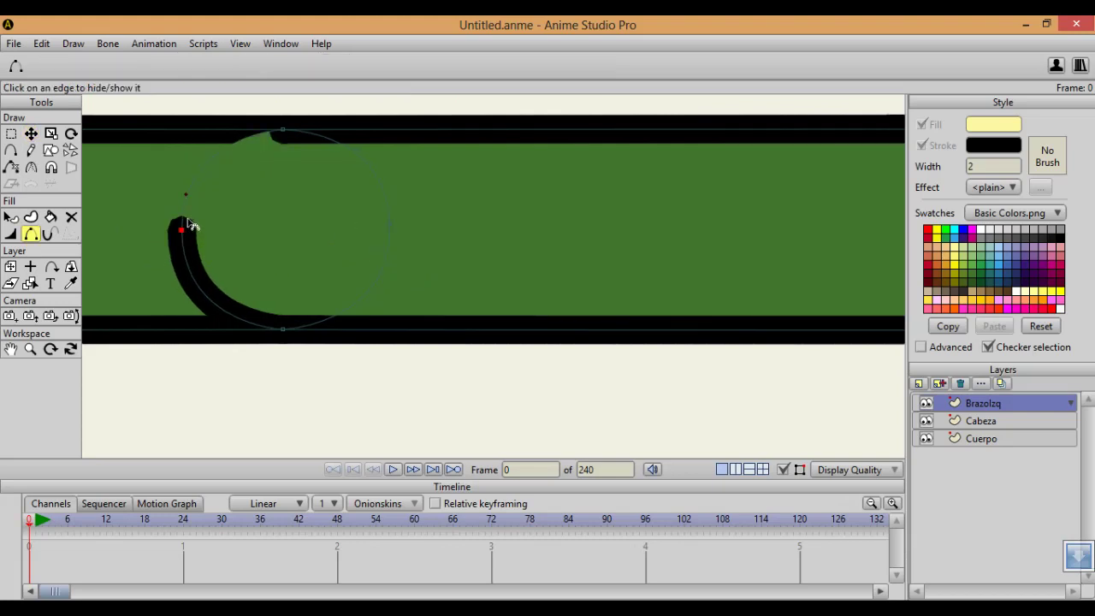
click(190, 265)
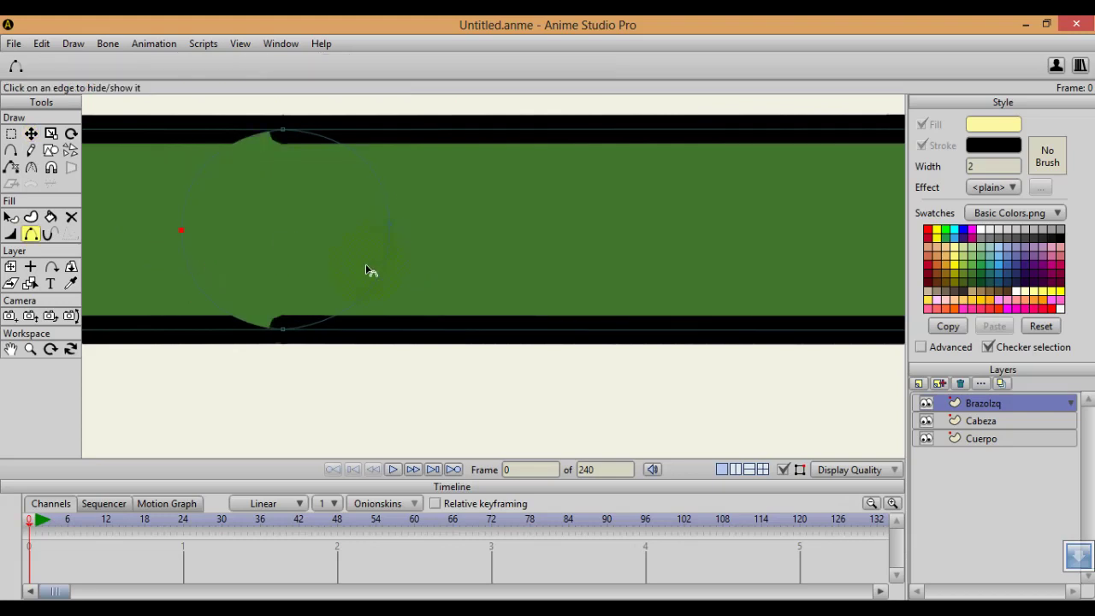
Taper the arm outline to a line width of 0 at the elbow's upper and lower points
key(w)
drag(281, 129, 197, 135)
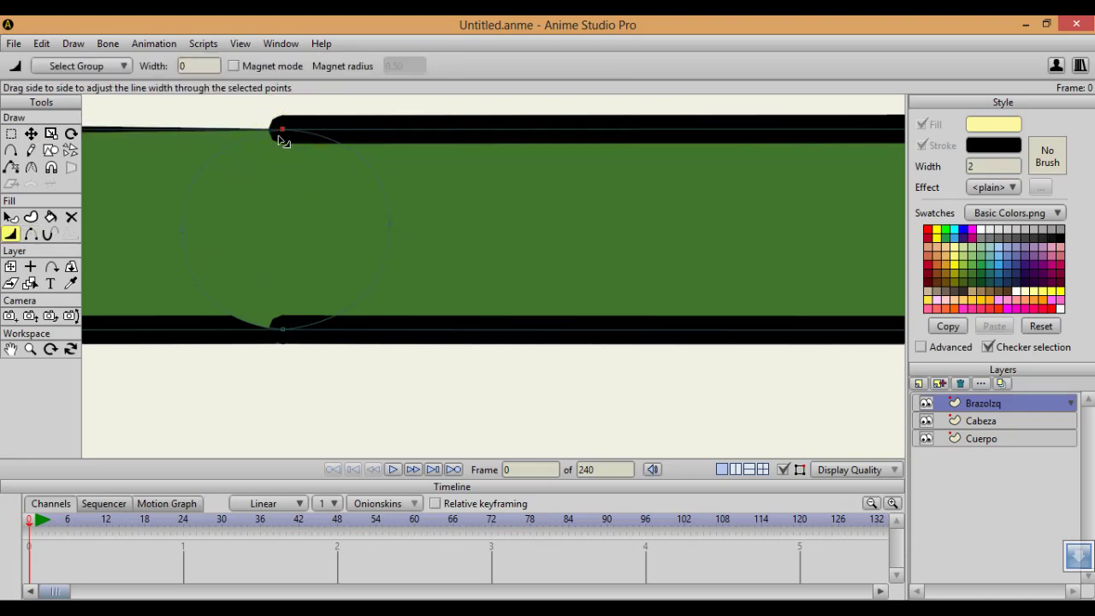
key(g)
key(w)
mouse_move(270, 115)
mouse_down()
mouse_move(310, 172)
mouse_move(296, 162)
mouse_up()
click(272, 344)
key(g)
key(w)
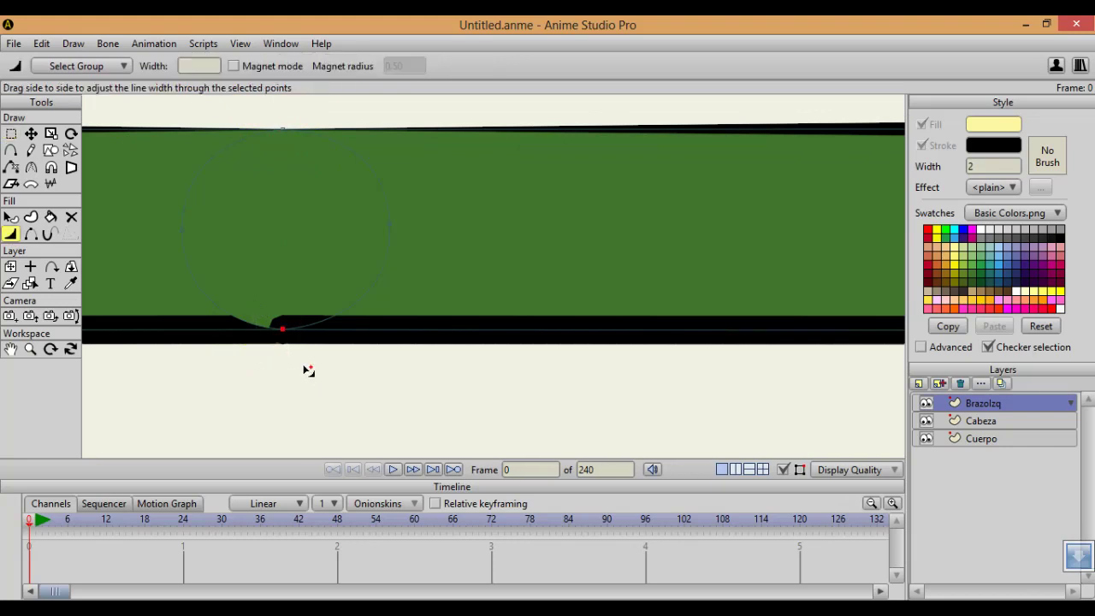
scroll(305, 372, down, 5)
scroll(381, 332, up, 3)
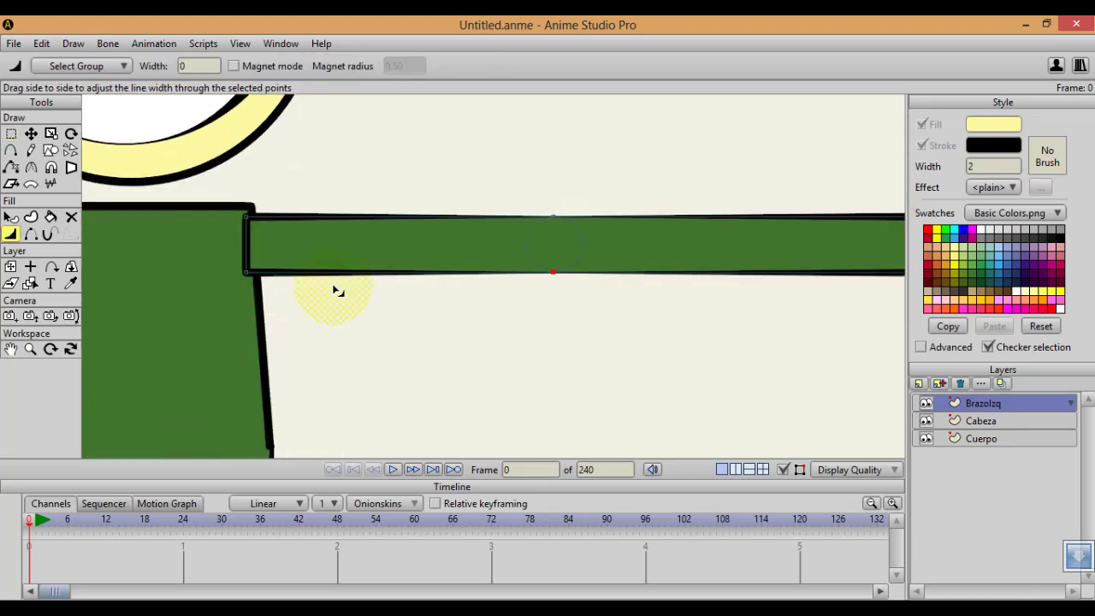
Enlarge the arm's shoulder end by moving its corners, add a middle point pulled into the torso, and curve it into a rounded end
key(t)
drag(247, 218, 252, 208)
drag(245, 272, 219, 246)
key(a)
key(c)
drag(268, 274, 481, 342)
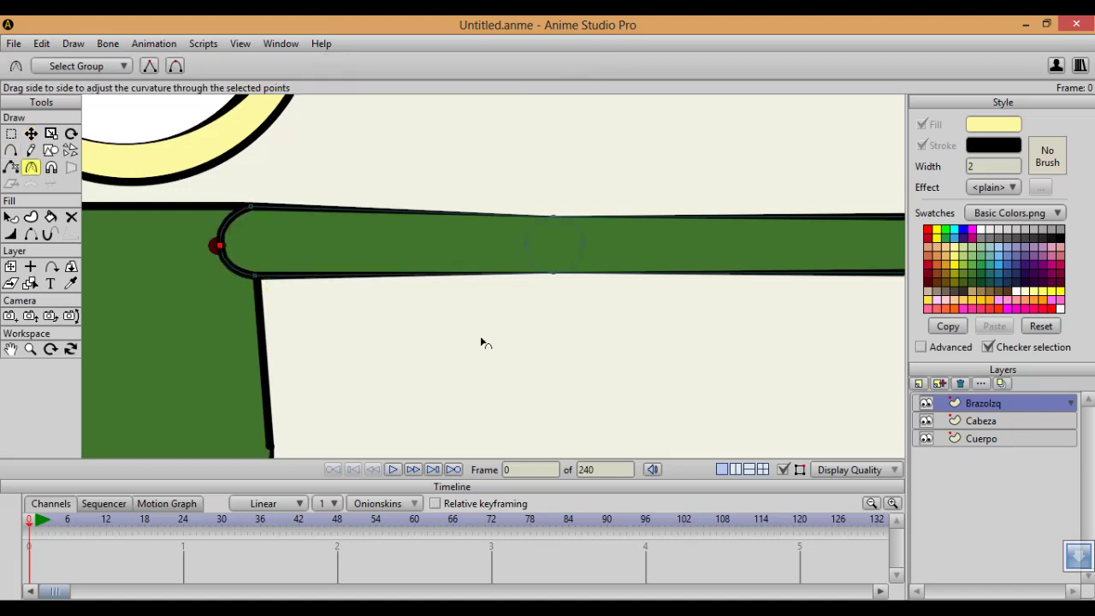
Reduce the line width at the shoulder's innermost point to 0 and render a preview of the character
key(w)
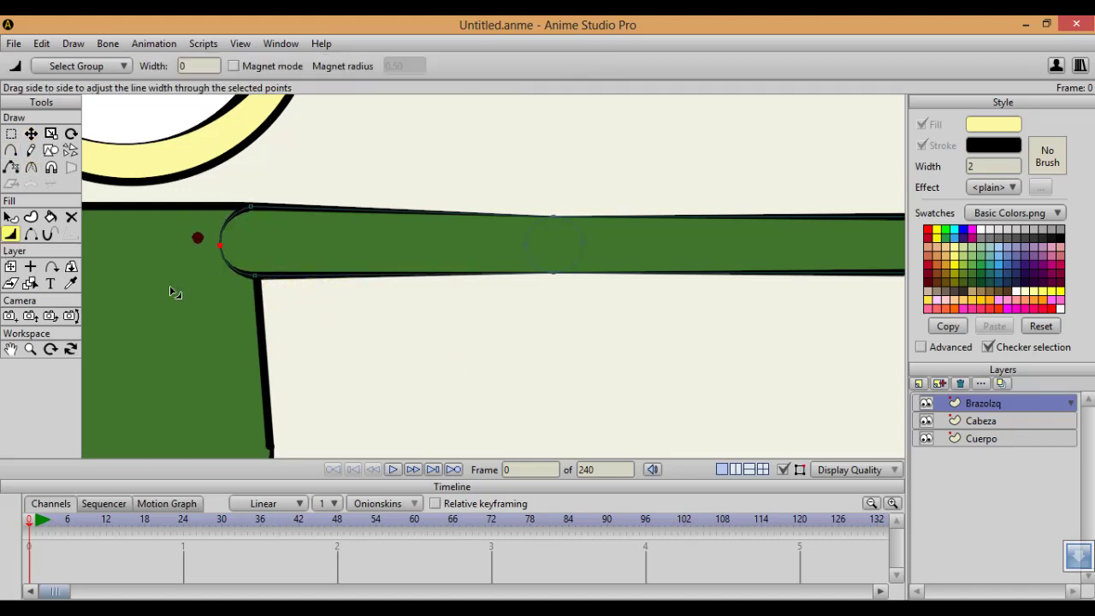
scroll(364, 255, down, 5)
key(ctrl+r)
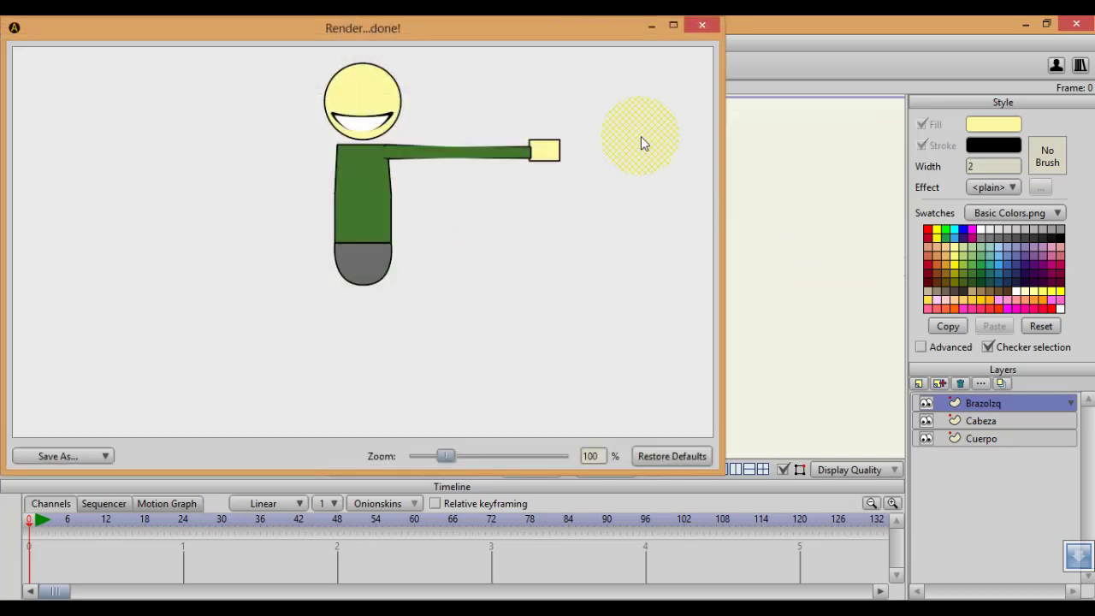
click(710, 29)
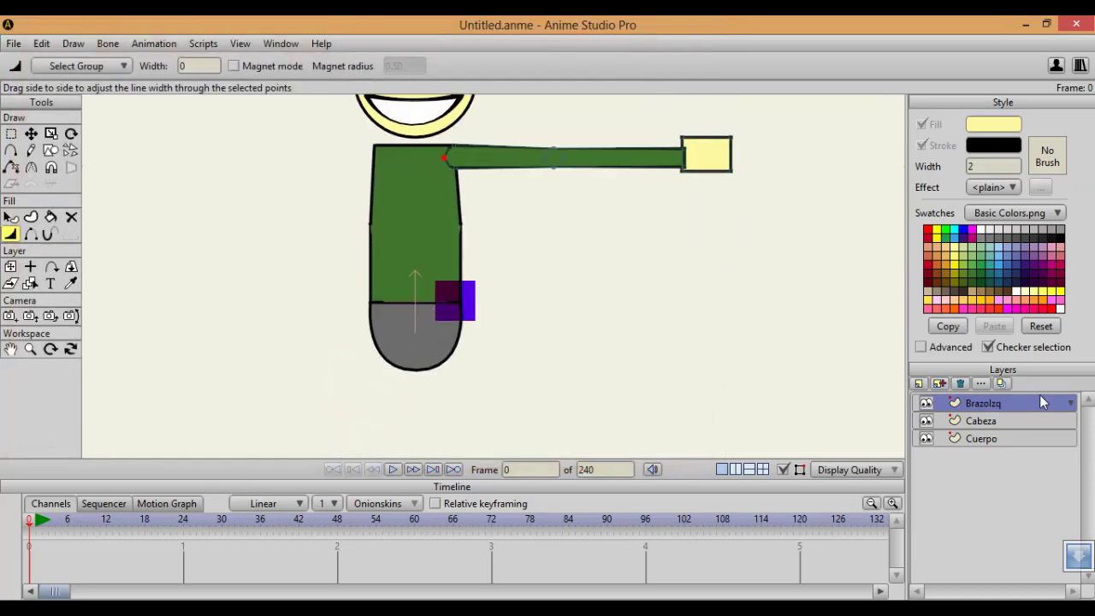
On the Cuerpo layer, set the line width of the torso's two side points to 0 and preview the render
click(1003, 422)
click(1007, 436)
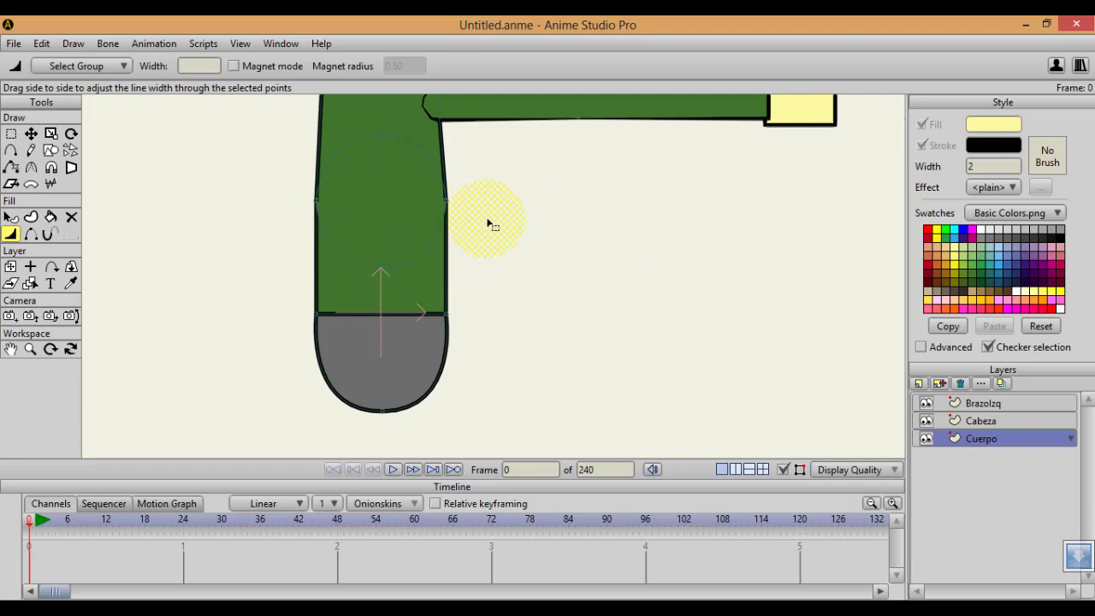
key(g)
drag(487, 219, 154, 166)
key(w)
drag(543, 210, 330, 247)
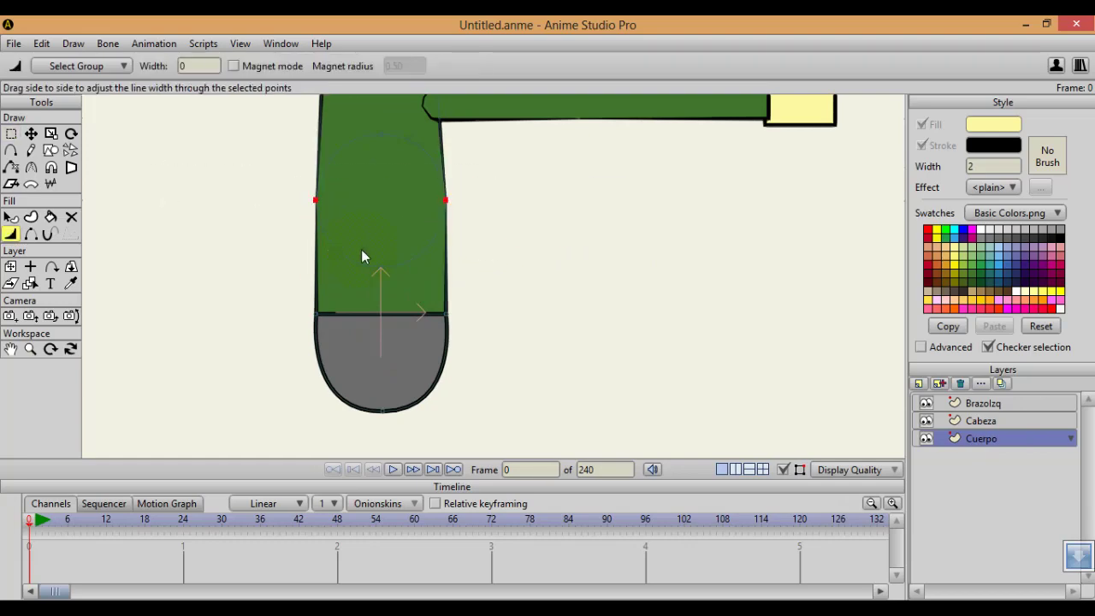
key(ctrl+r)
click(665, 84)
click(696, 30)
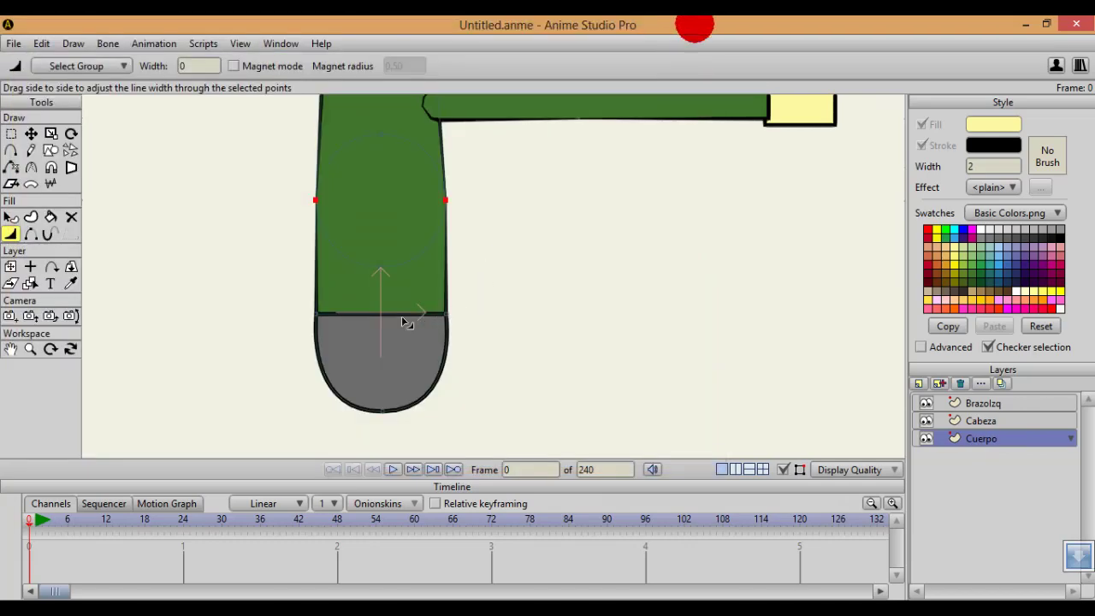
Add a middle point to the waist line, pull it slightly downward, and thicken it to a line width of about 6.8
key(a)
drag(380, 313, 379, 326)
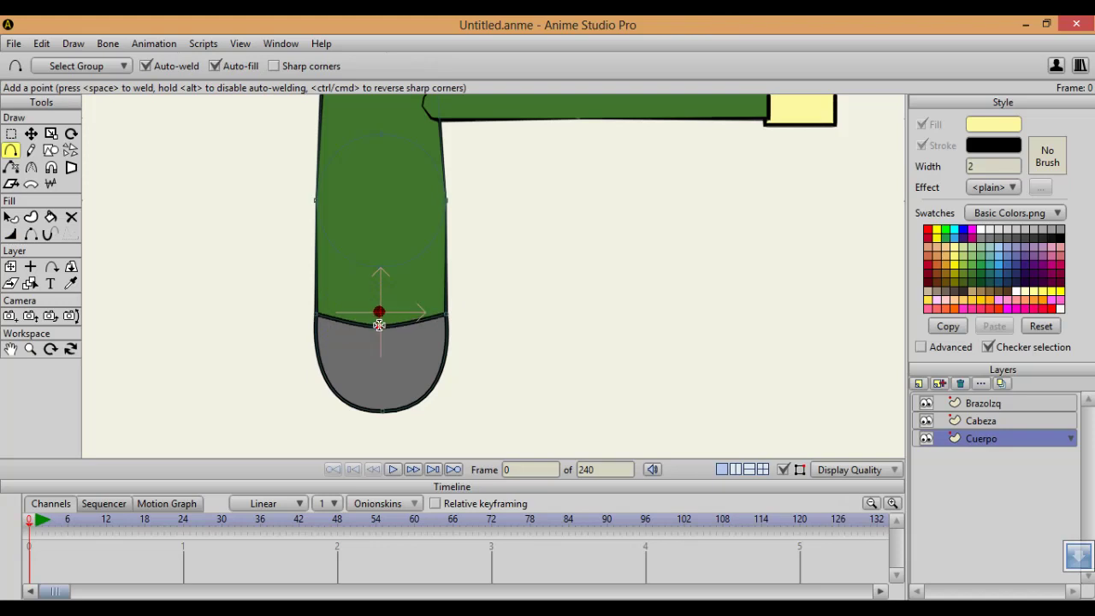
key(t)
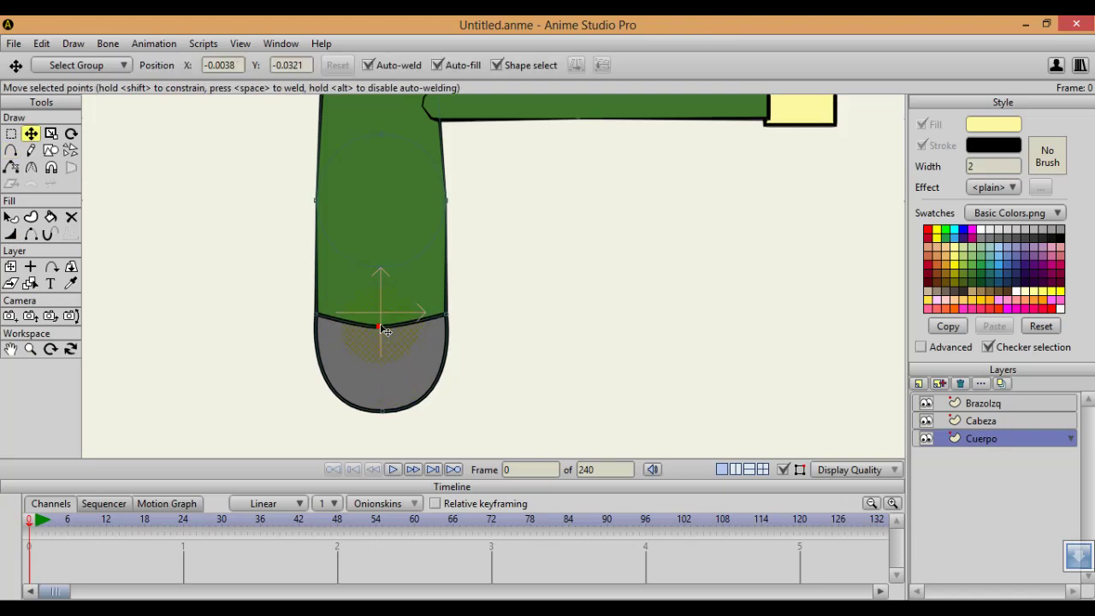
key(w)
drag(380, 326, 444, 345)
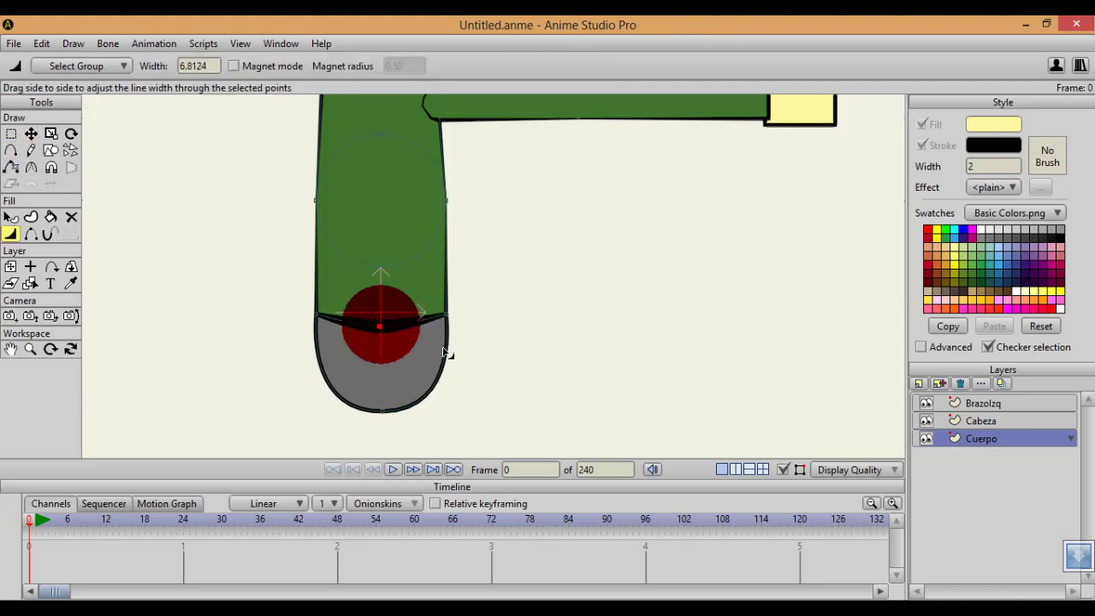
scroll(445, 321, down, 2)
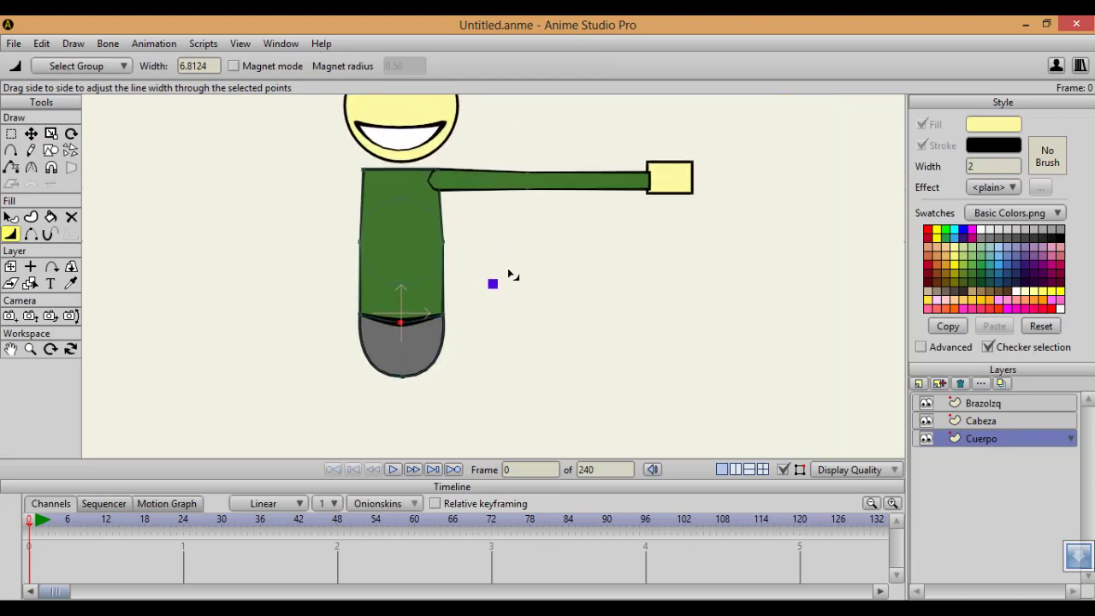
Select all points of the BrazoIzq arm, duplicate its layer, and name the copy BrazoDer
click(953, 405)
scroll(702, 249, up, 2)
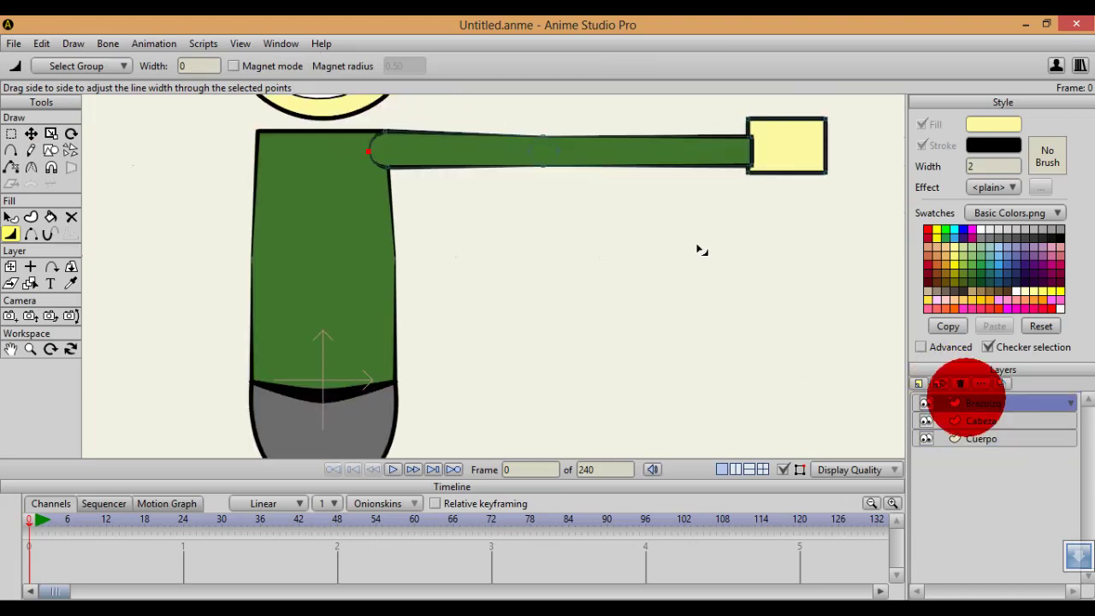
scroll(590, 291, up, 2)
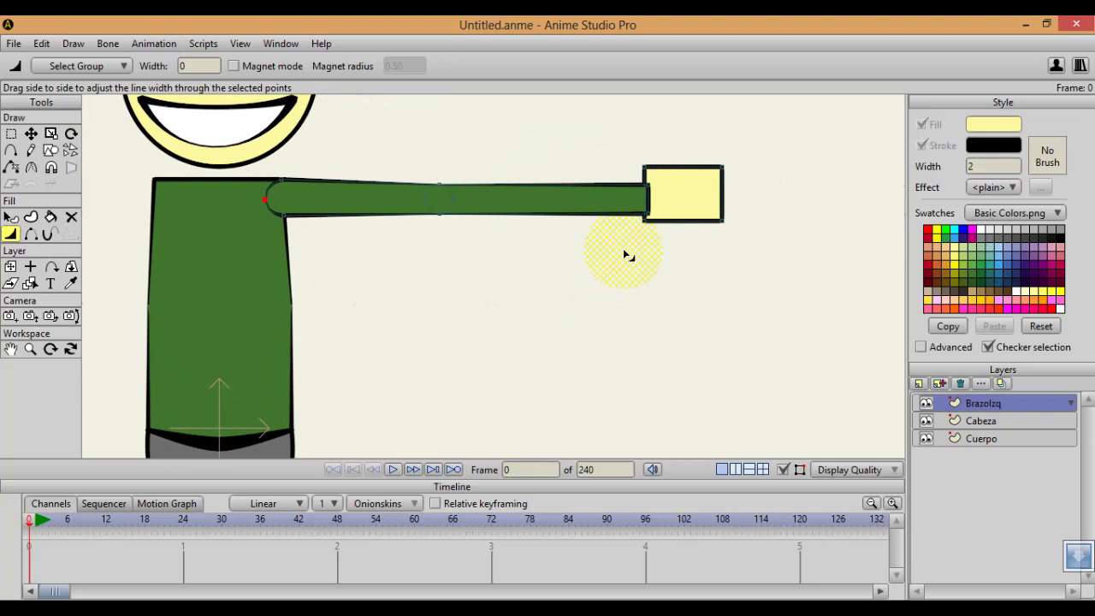
key(ctrl+a)
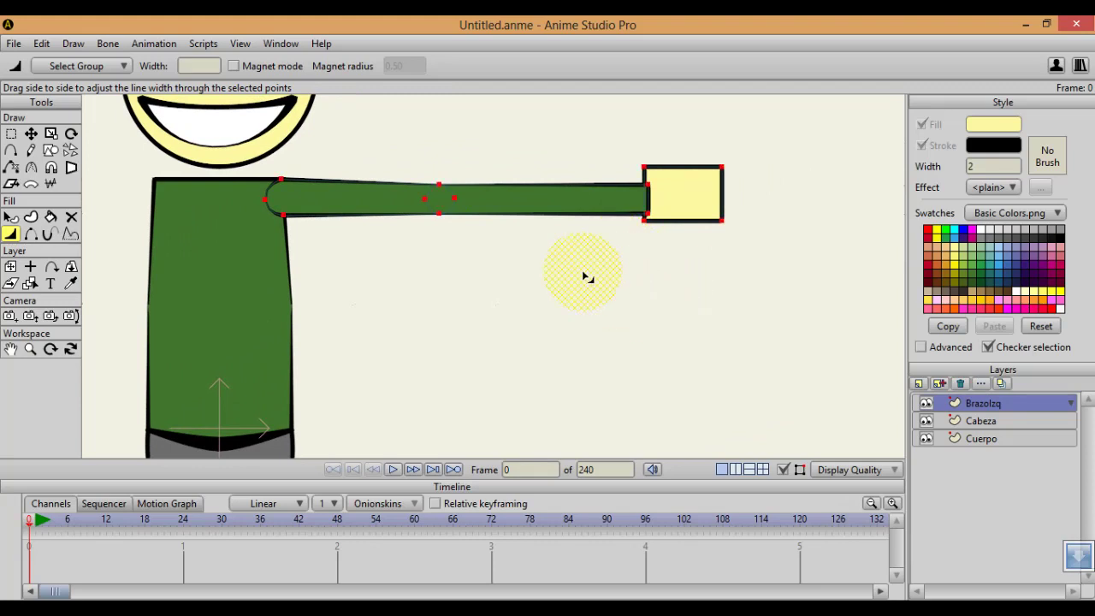
scroll(587, 276, down, 3)
scroll(575, 262, up, 1)
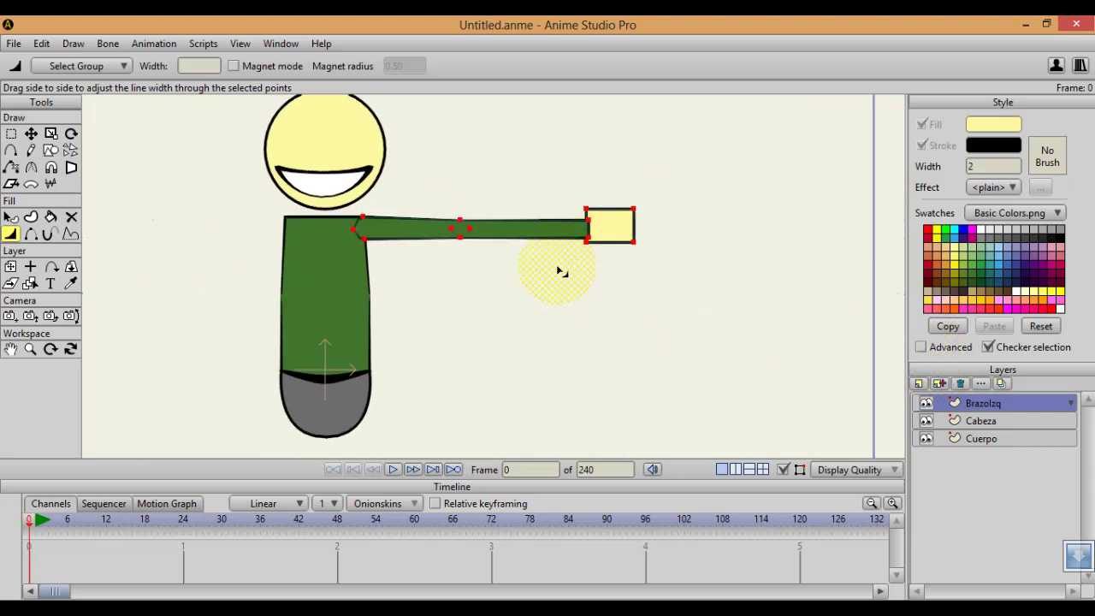
click(939, 387)
double_click(991, 401)
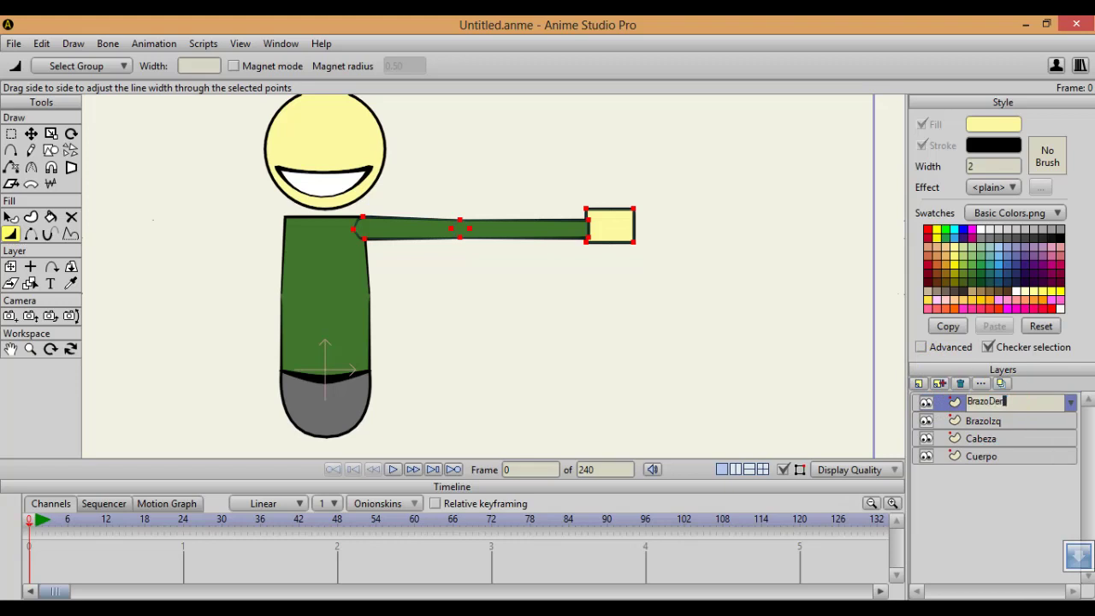
key(Return)
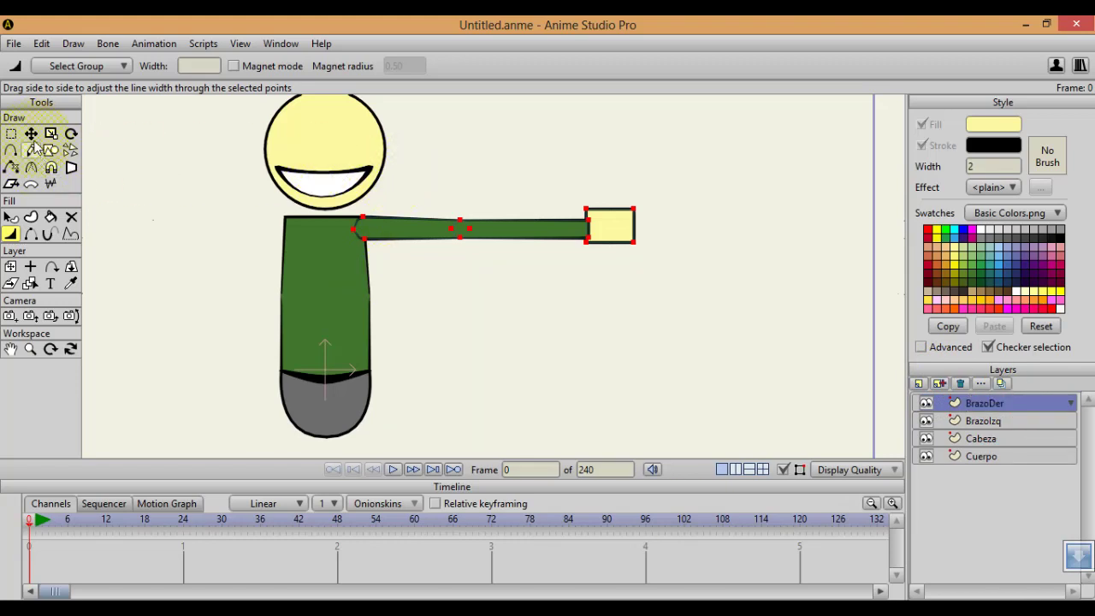
Flip the BrazoDer arm horizontally, place it at the torso's opposite shoulder, and preview the render
click(31, 135)
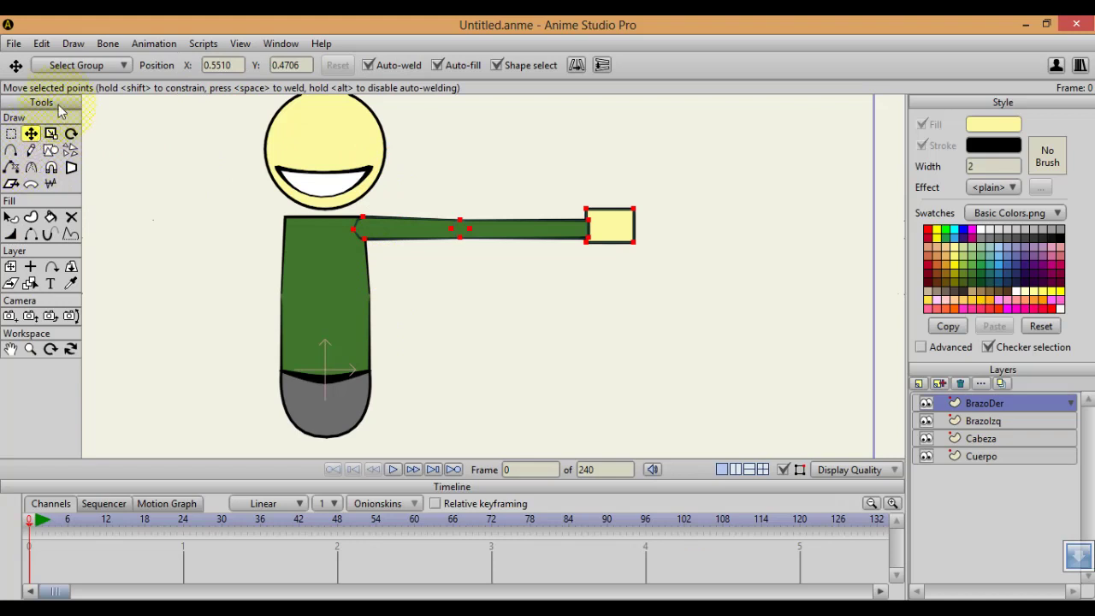
click(576, 65)
drag(689, 192, 385, 240)
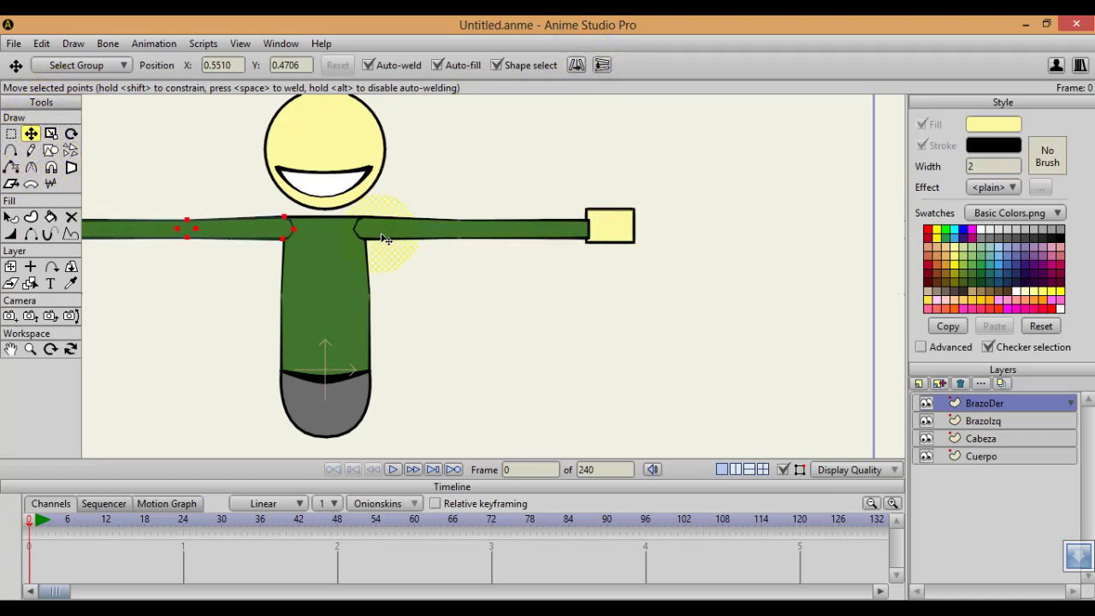
scroll(387, 239, down, 3)
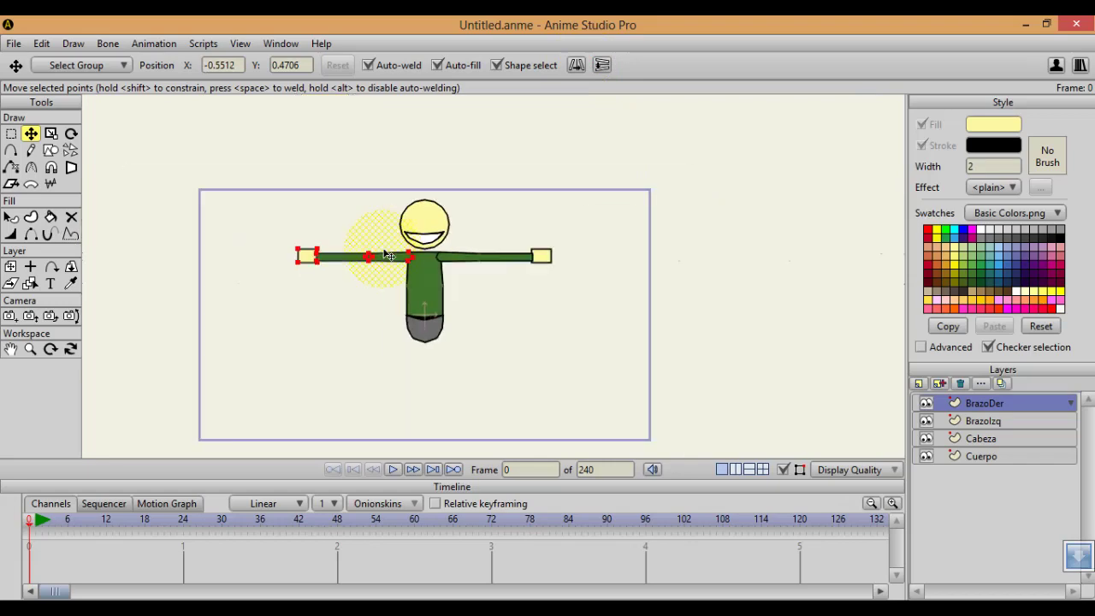
key(ctrl+r)
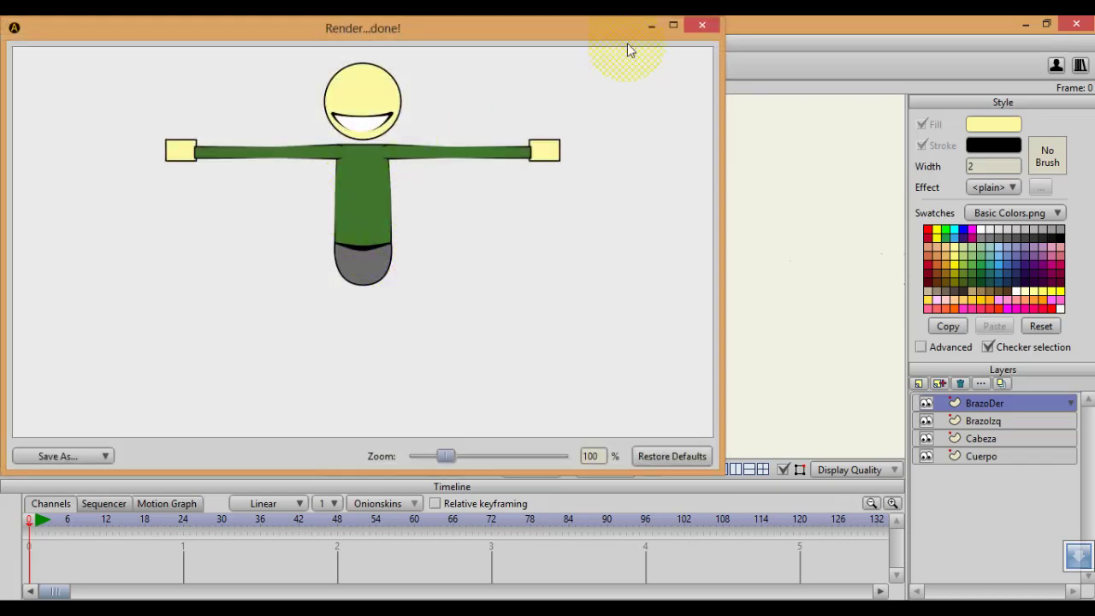
click(703, 26)
scroll(443, 162, up, 5)
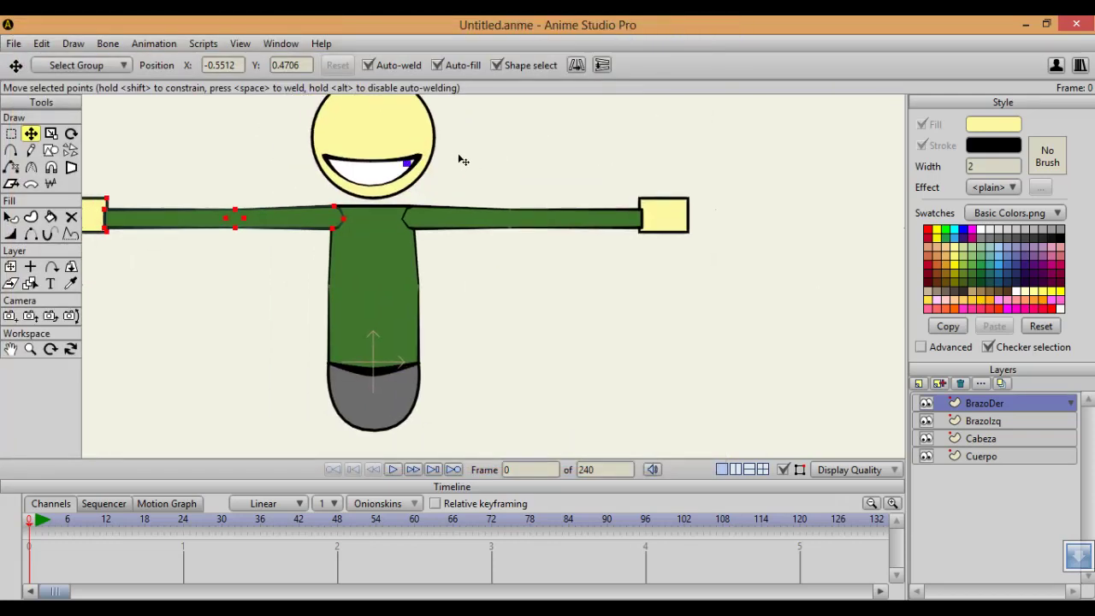
scroll(473, 178, down, 5)
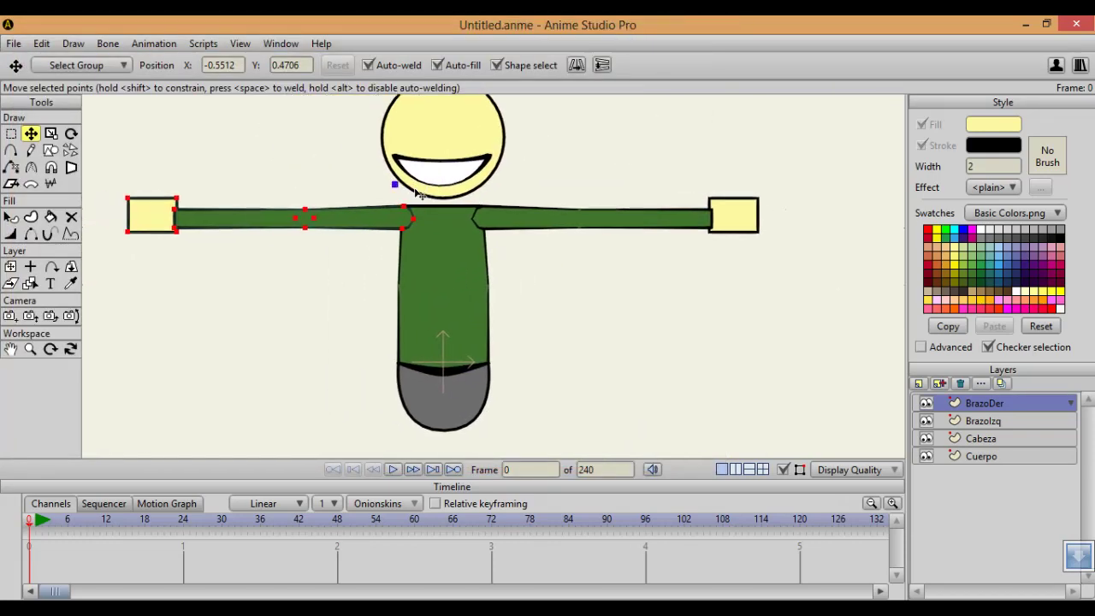
Add a new vector layer directly above Cuerpo and name it PernaIzq
click(989, 458)
click(921, 384)
click(928, 399)
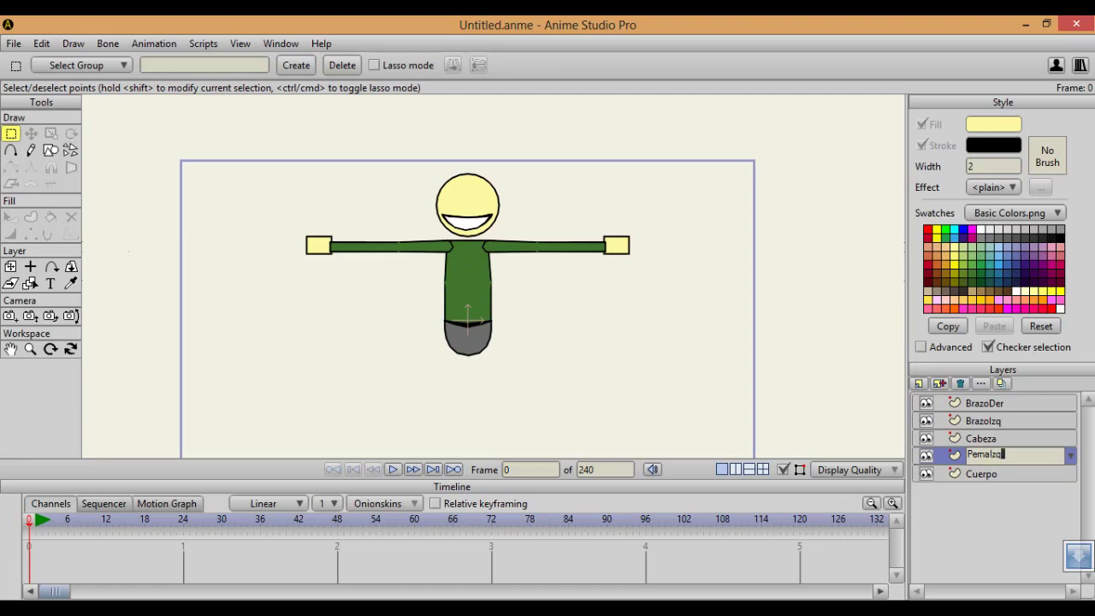
click(927, 396)
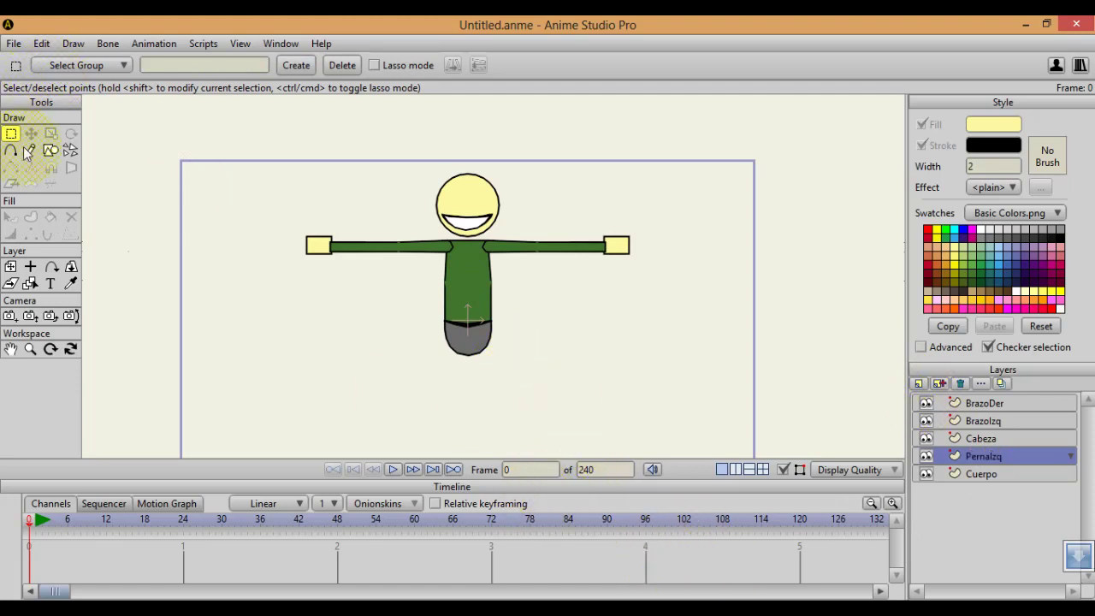
Move the body on the Cuerpo layer up slightly and raise the head on the Cabeza layer to match
scroll(354, 227, down, 3)
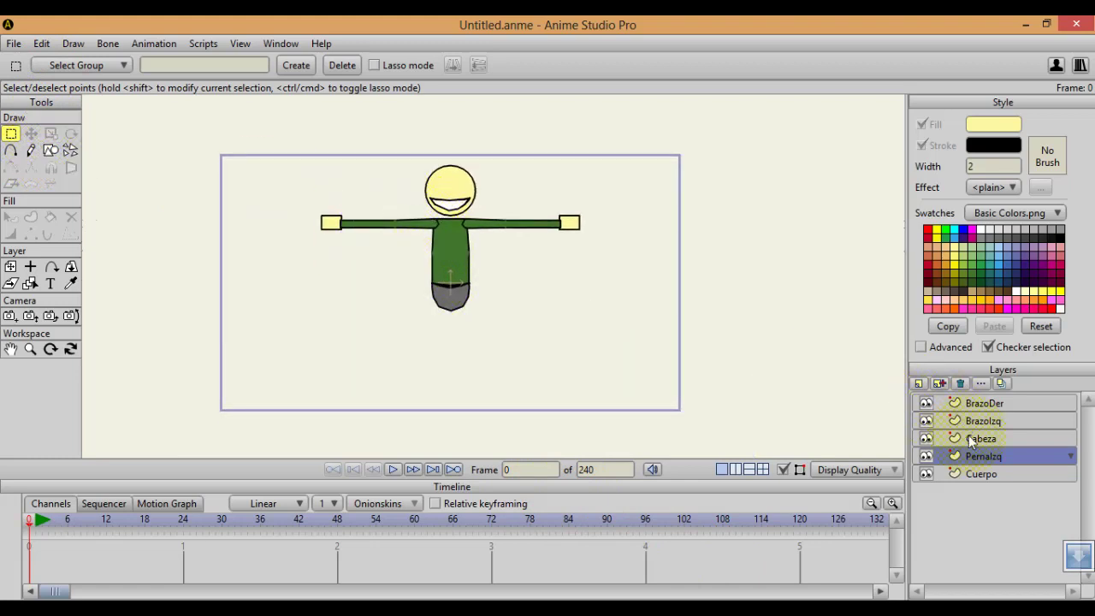
click(984, 470)
scroll(599, 299, up, 2)
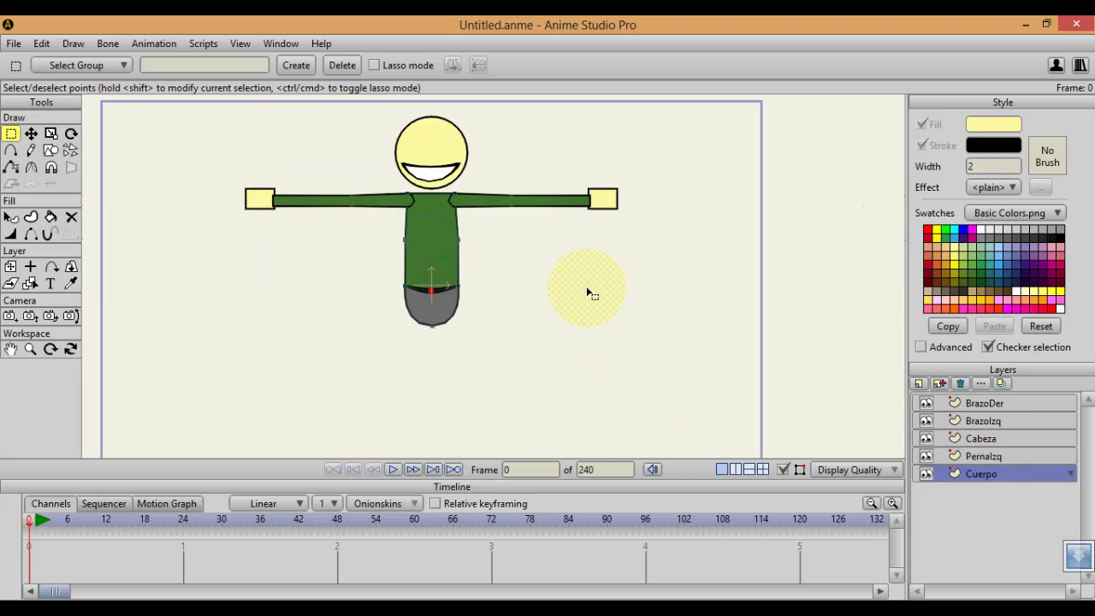
key(t)
mouse_move(453, 284)
mouse_down()
mouse_move(463, 260)
mouse_move(453, 270)
mouse_up()
click(1004, 441)
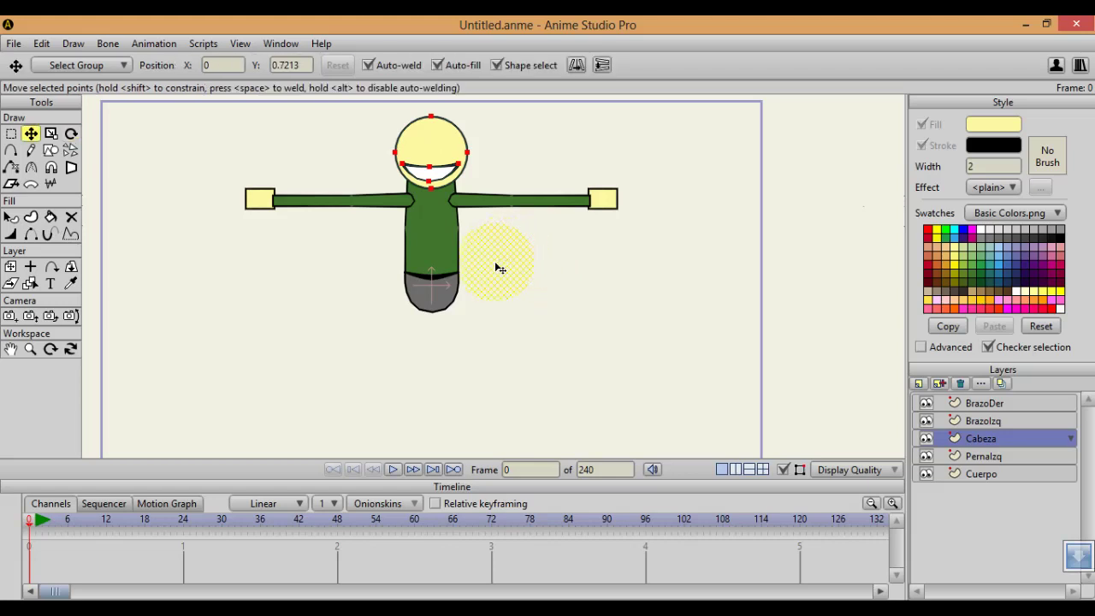
drag(500, 269, 501, 254)
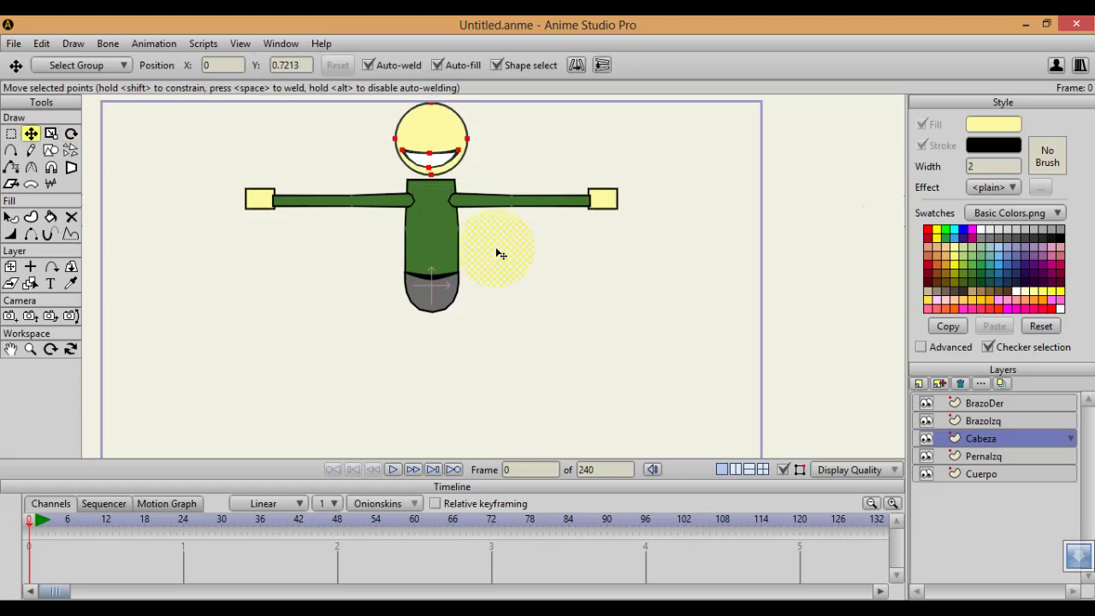
Raise the BrazoIzq and BrazoDer arms slightly to align with the shoulders and render a preview
click(996, 421)
drag(541, 289, 533, 263)
click(985, 404)
drag(545, 321, 543, 311)
key(ctrl+r)
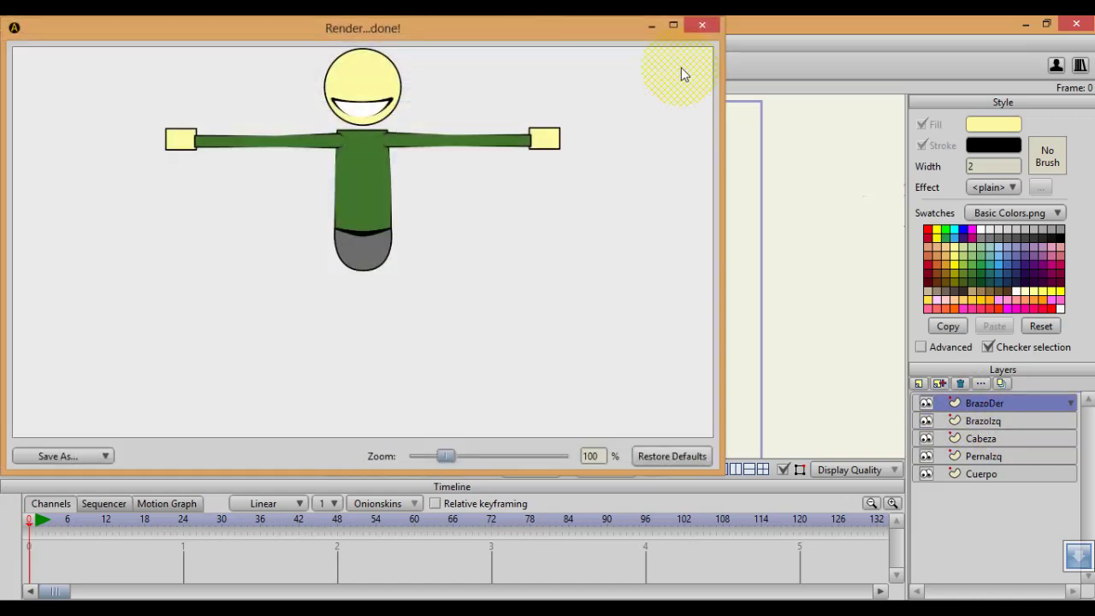
On the PernaIzq layer, copy the hip section's grey fill and black stroke style for drawing rectangles
click(703, 28)
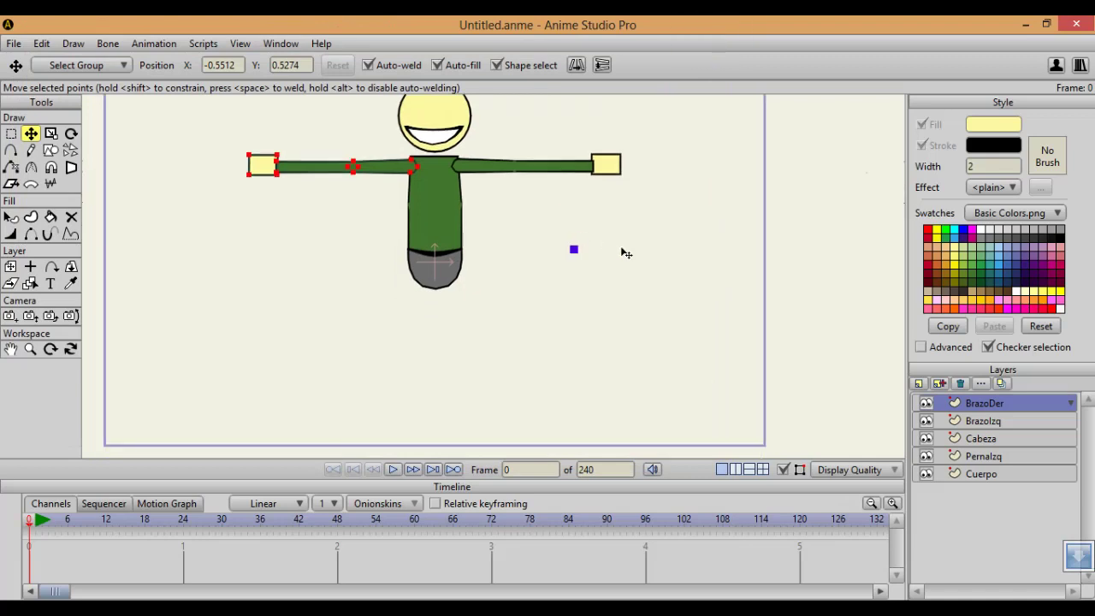
click(993, 460)
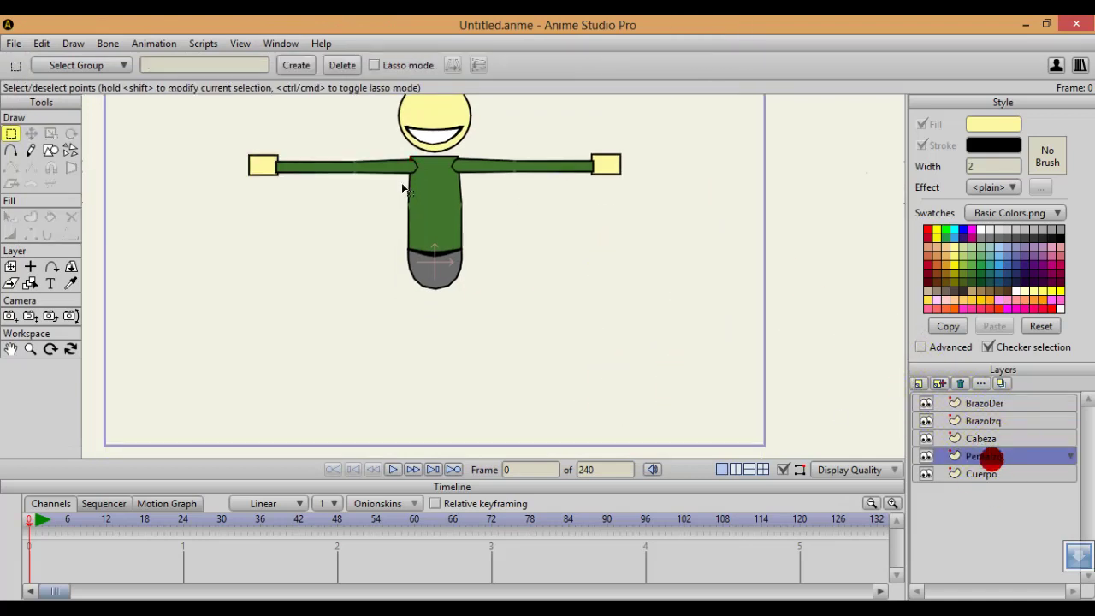
scroll(403, 183, up, 2)
click(31, 151)
click(49, 152)
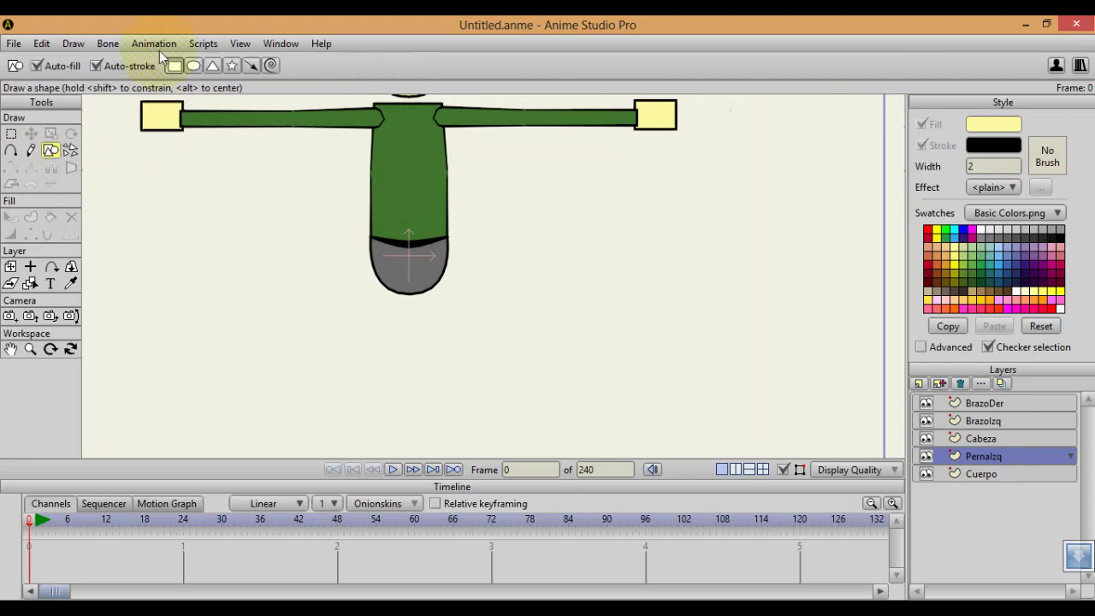
click(71, 283)
click(399, 269)
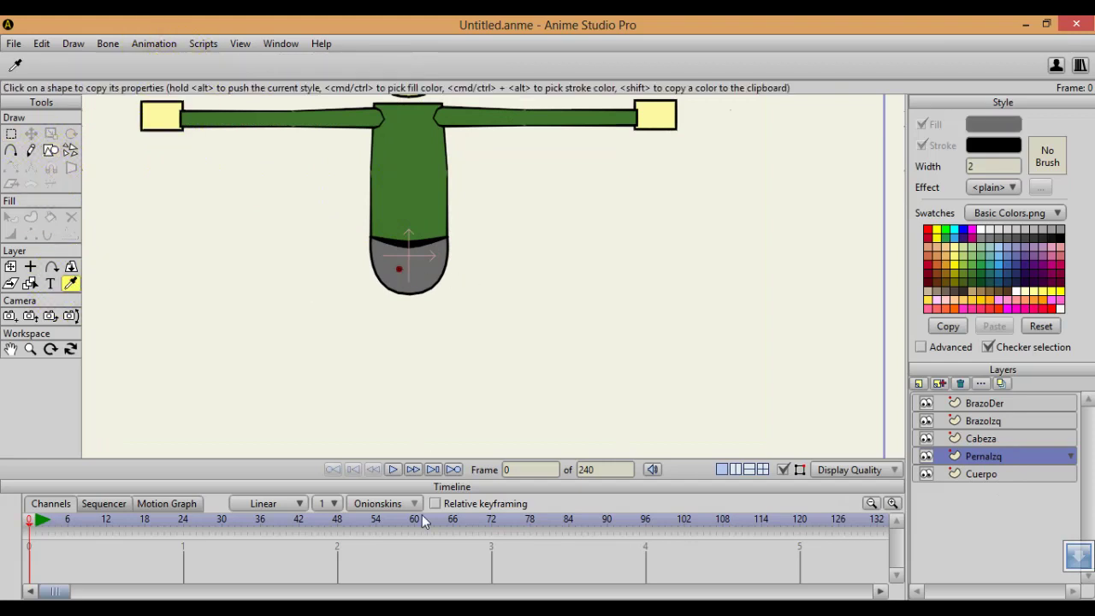
click(645, 612)
click(645, 612)
click(51, 150)
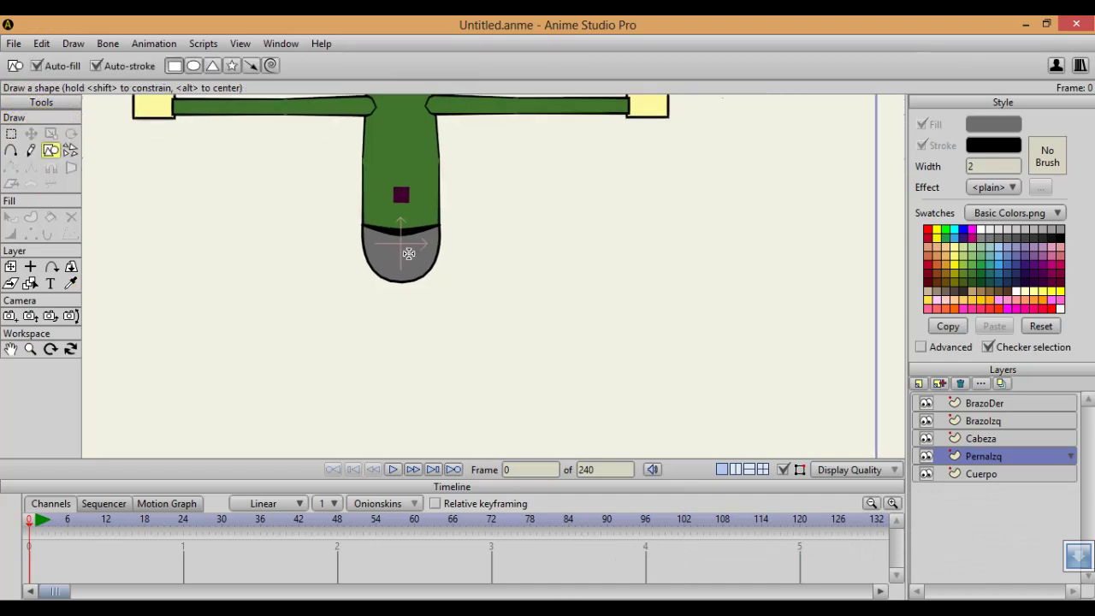
mouse_move(402, 255)
mouse_down()
mouse_move(433, 371)
mouse_move(433, 436)
mouse_move(439, 212)
mouse_move(437, 255)
mouse_up()
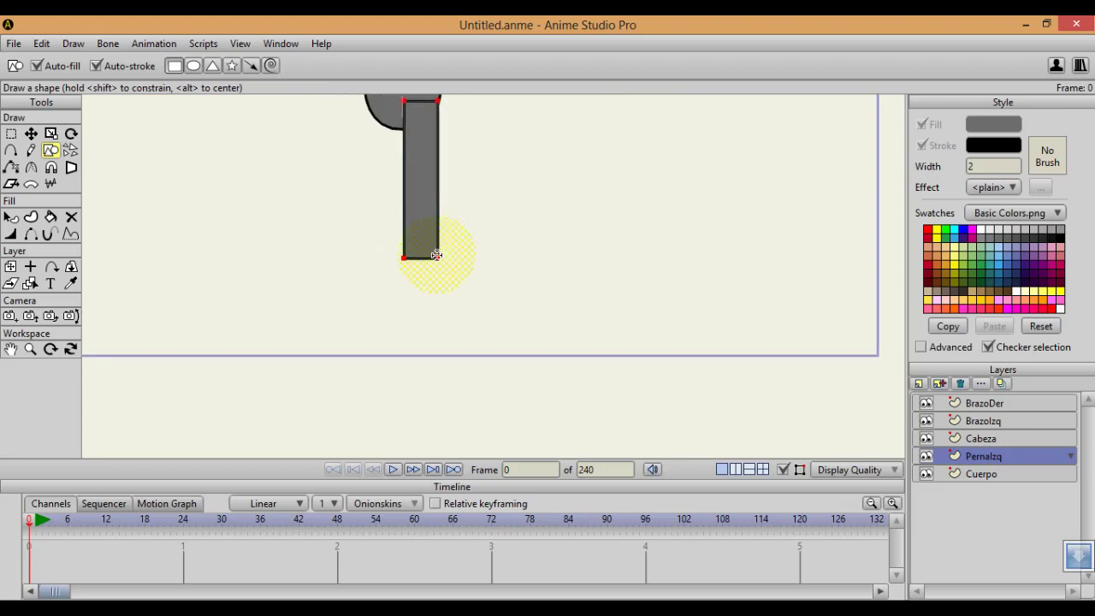
scroll(436, 255, down, 5)
scroll(441, 259, up, 5)
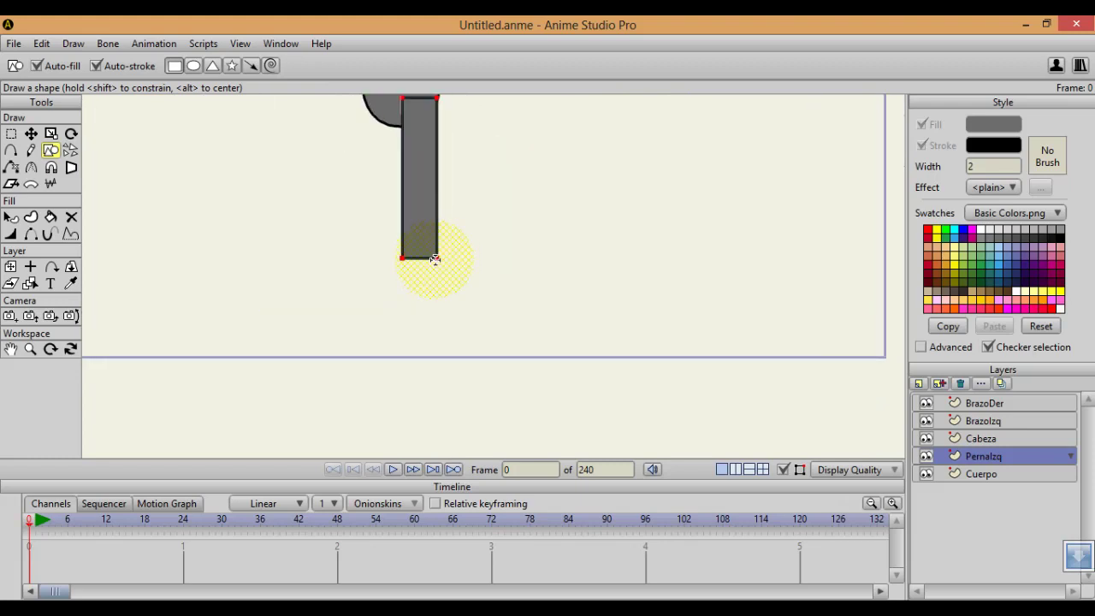
key(ctrl+z)
Draw two grey rectangles stacked end to end below one side of the hips as the thigh and shin
scroll(430, 223, down, 2)
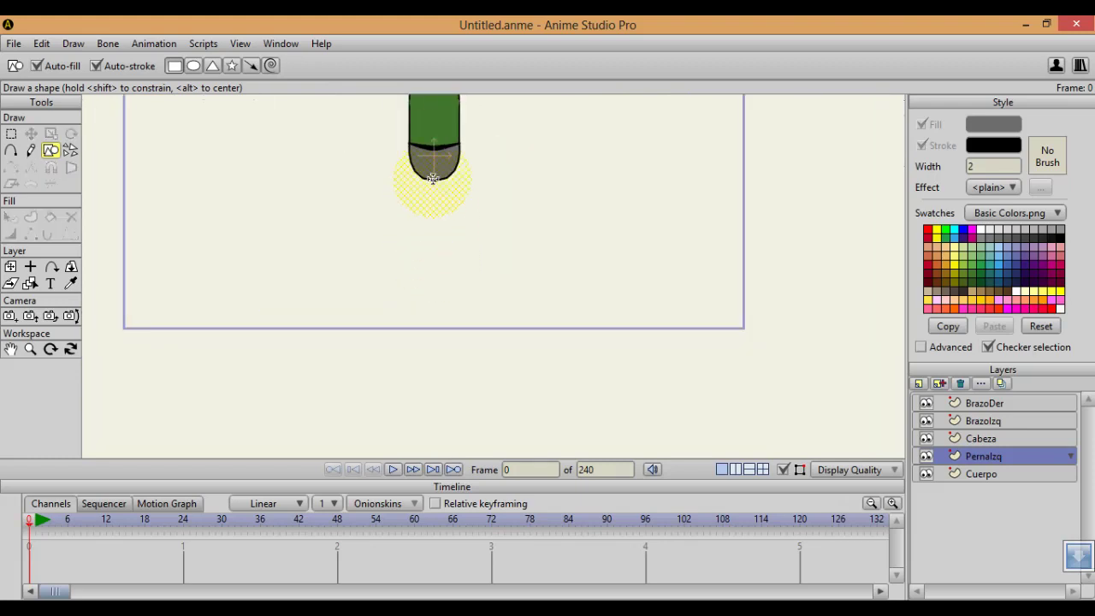
drag(435, 155, 435, 362)
scroll(435, 350, down, 3)
scroll(432, 340, up, 2)
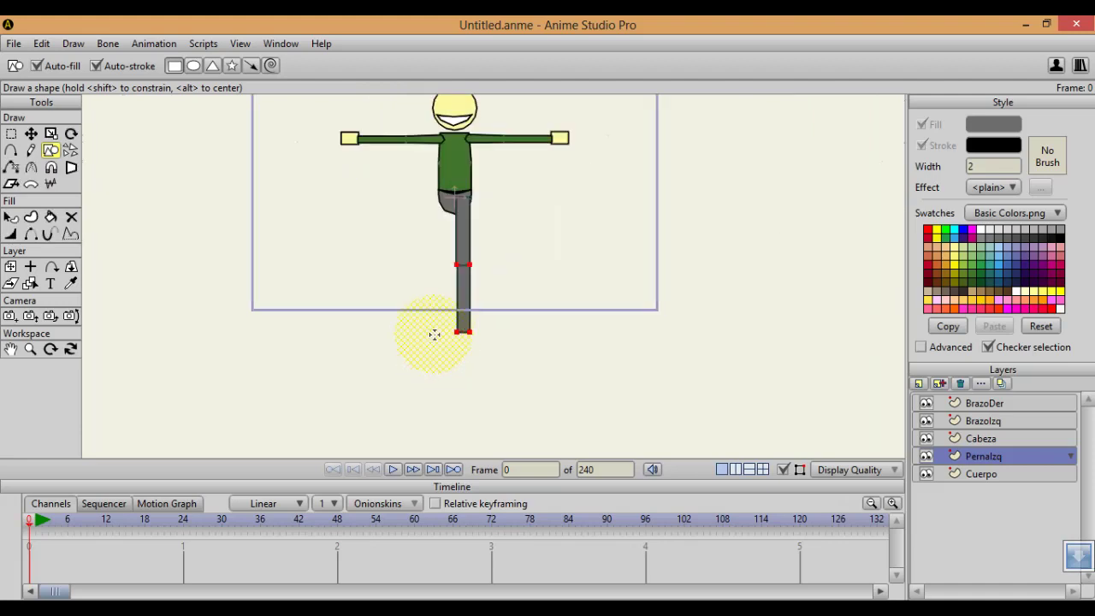
scroll(435, 335, up, 2)
Scale the thigh and shin rectangles together so the leg runs from the hips to the frame's lower edge
key(g)
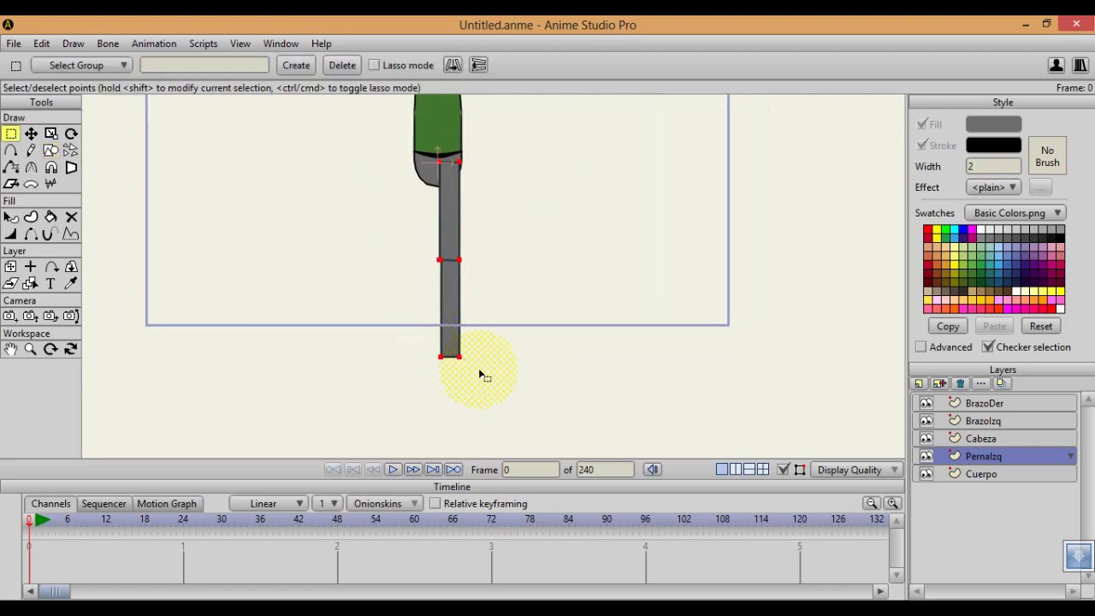
key(s)
drag(527, 409, 502, 357)
key(t)
scroll(496, 380, down, 3)
scroll(495, 376, up, 3)
key(s)
key(t)
scroll(502, 358, down, 3)
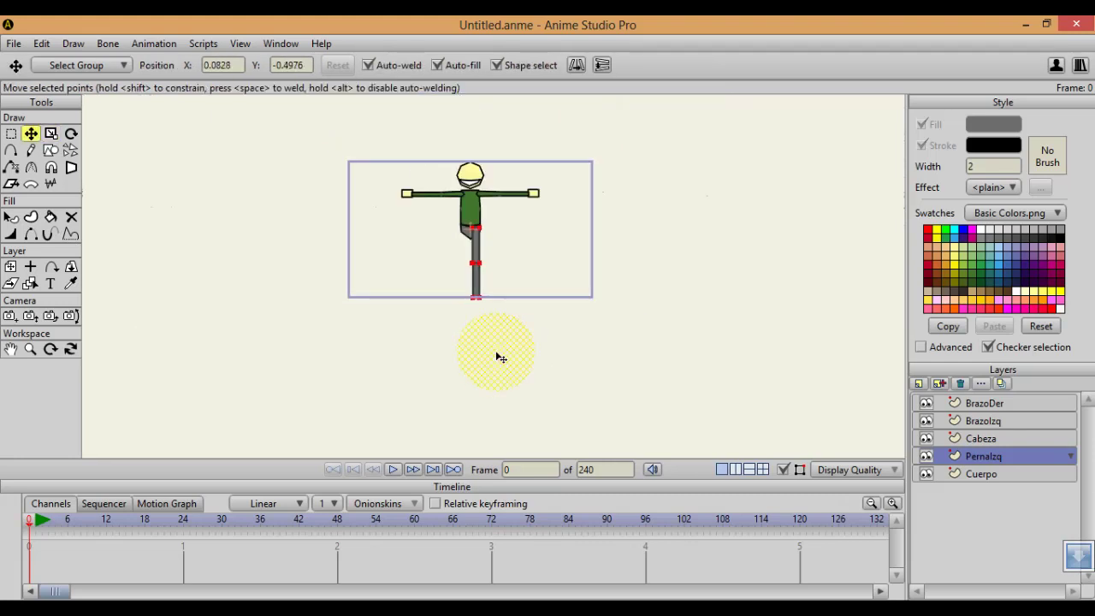
scroll(501, 357, up, 8)
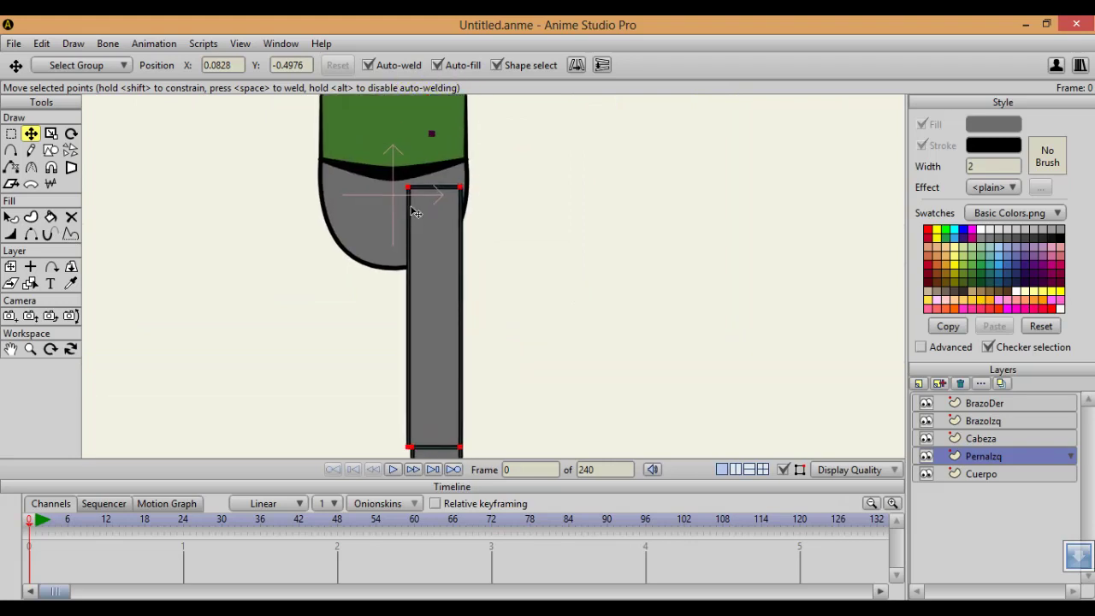
scroll(414, 214, down, 5)
scroll(453, 274, up, 2)
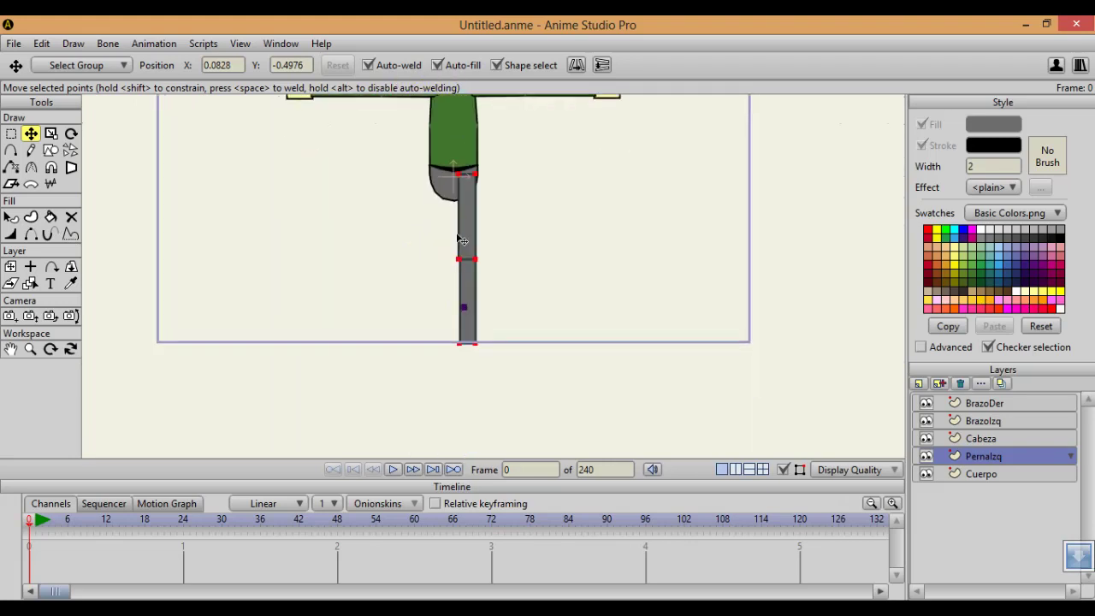
Move the thigh's inner lower corner to line up with the shin's upper corner at the knee
scroll(462, 241, up, 4)
click(343, 204)
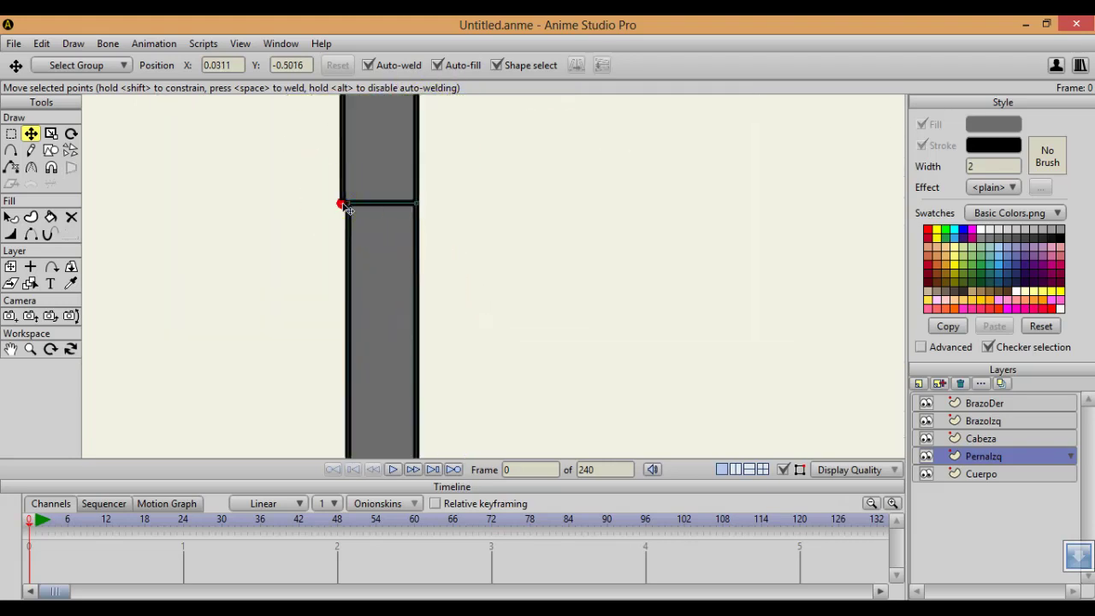
drag(343, 205, 347, 204)
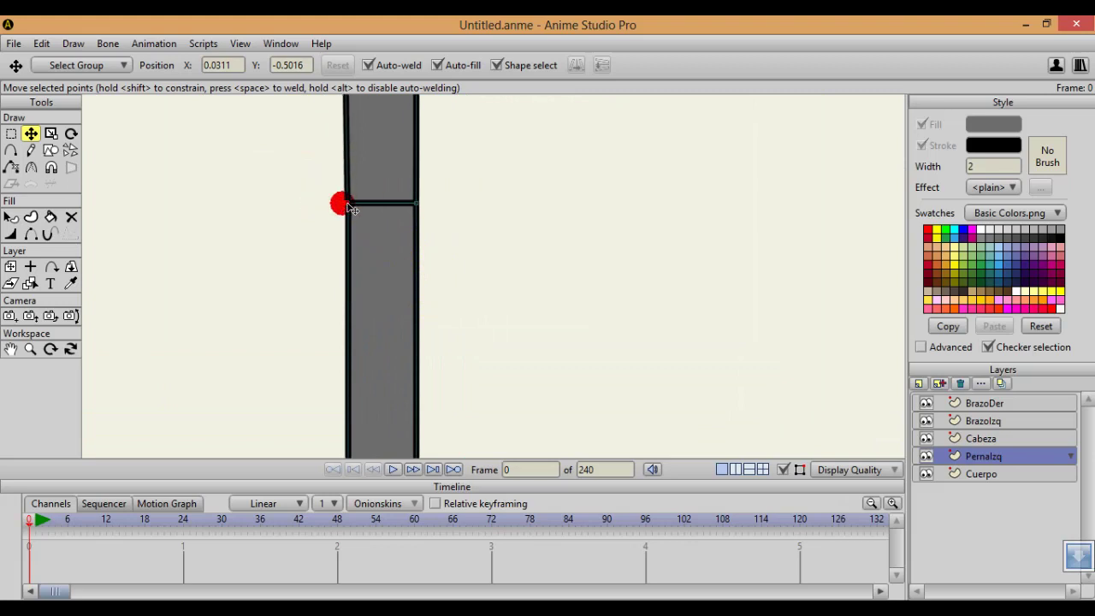
click(418, 204)
scroll(408, 226, down, 4)
scroll(399, 212, up, 5)
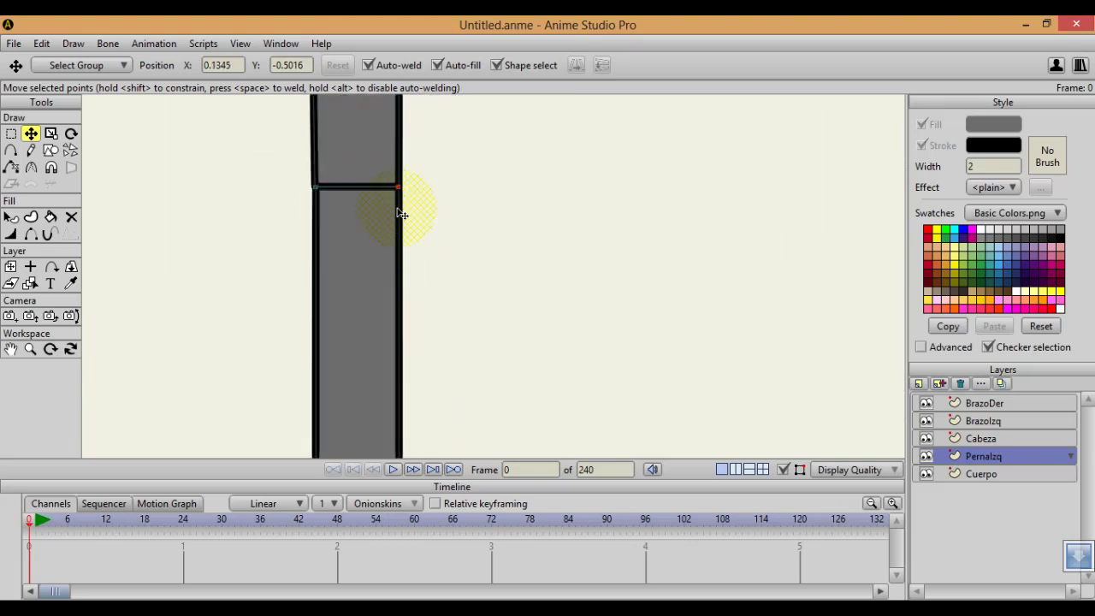
scroll(313, 201, down, 5)
drag(440, 274, 440, 322)
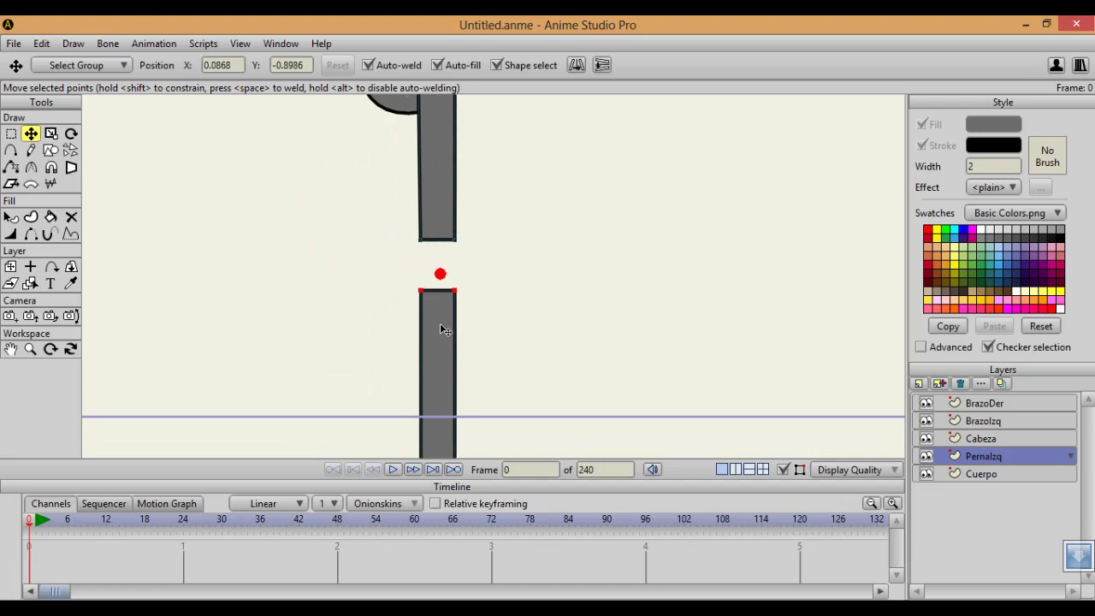
key(ctrl+z)
Move the thigh's inner top corner down to the lower outline of the hips, slanting the thigh's top edge
scroll(444, 261, down, 5)
drag(443, 192, 377, 442)
scroll(416, 255, up, 6)
drag(398, 360, 391, 203)
scroll(400, 201, up, 3)
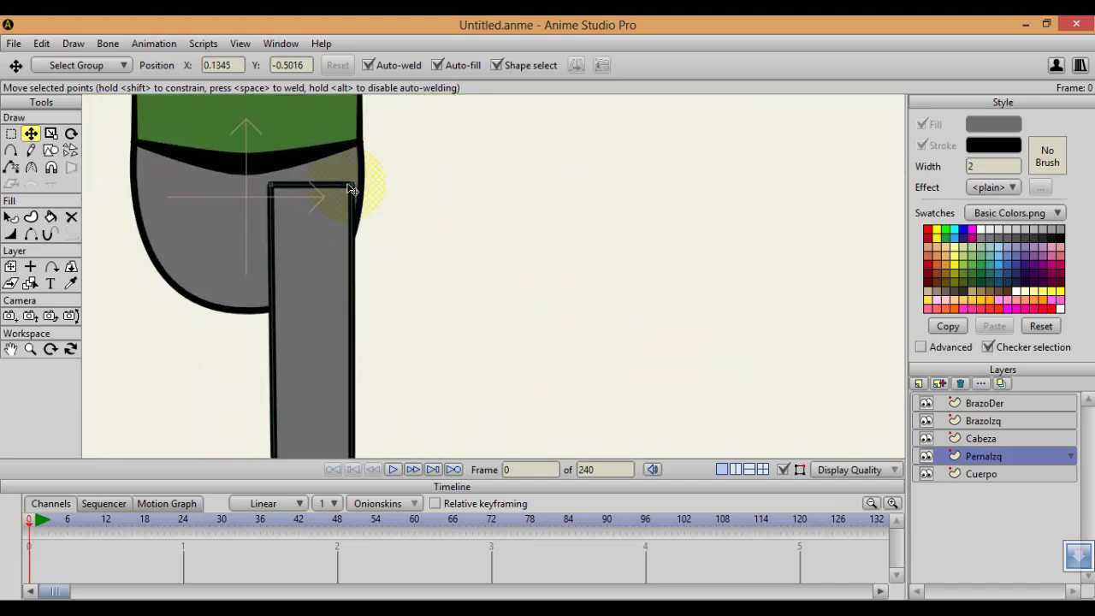
click(355, 185)
click(353, 186)
drag(270, 186, 260, 310)
Add a point on the thigh's slanted top edge to curve it, and set that point's line width to 0
key(a)
drag(303, 245, 491, 324)
key(w)
key(c)
key(w)
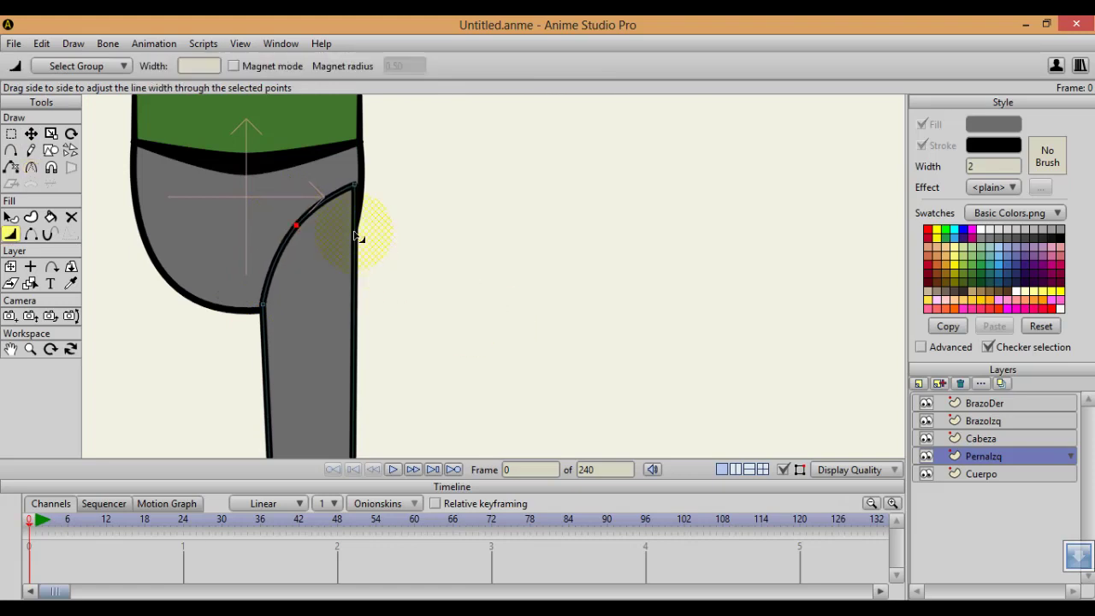
drag(309, 230, 129, 206)
click(310, 229)
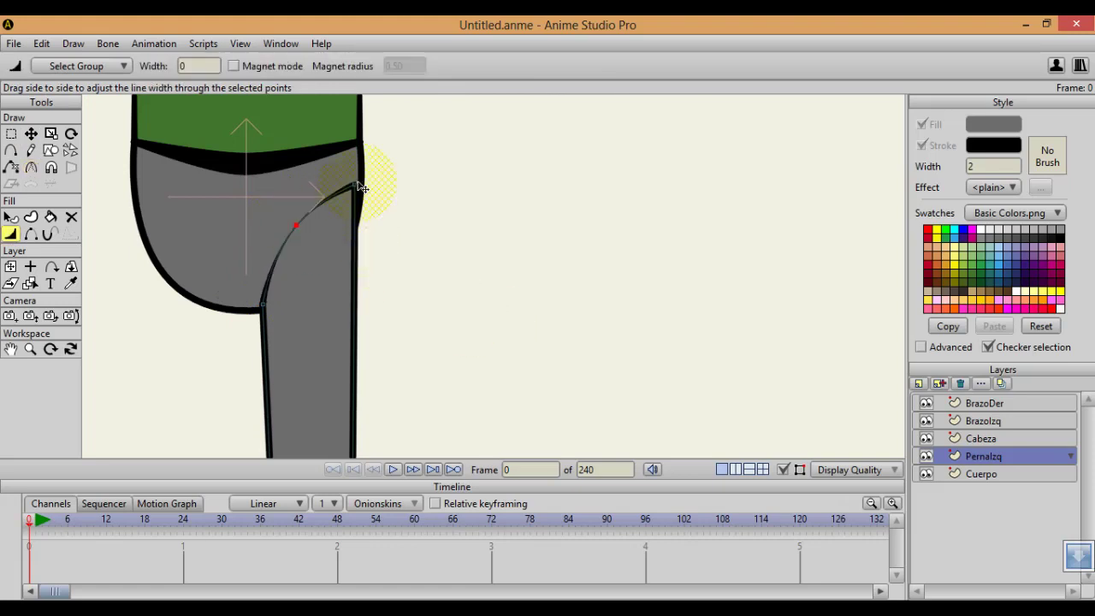
Move the thigh's outer top corner onto the hip outline and preview the render
key(t)
scroll(362, 214, down, 5)
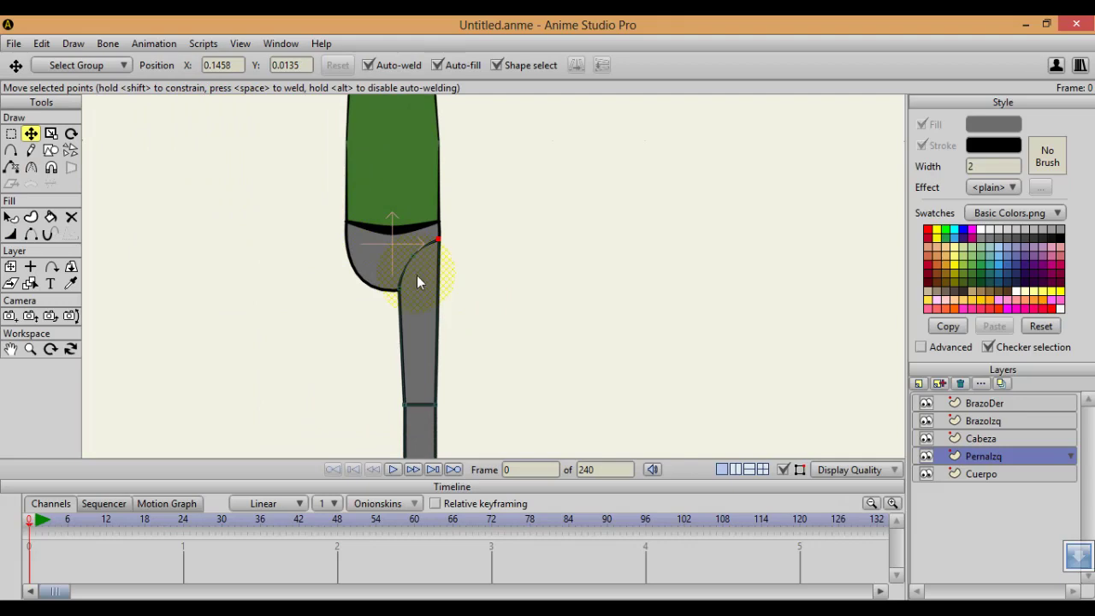
key(ctrl+r)
click(702, 28)
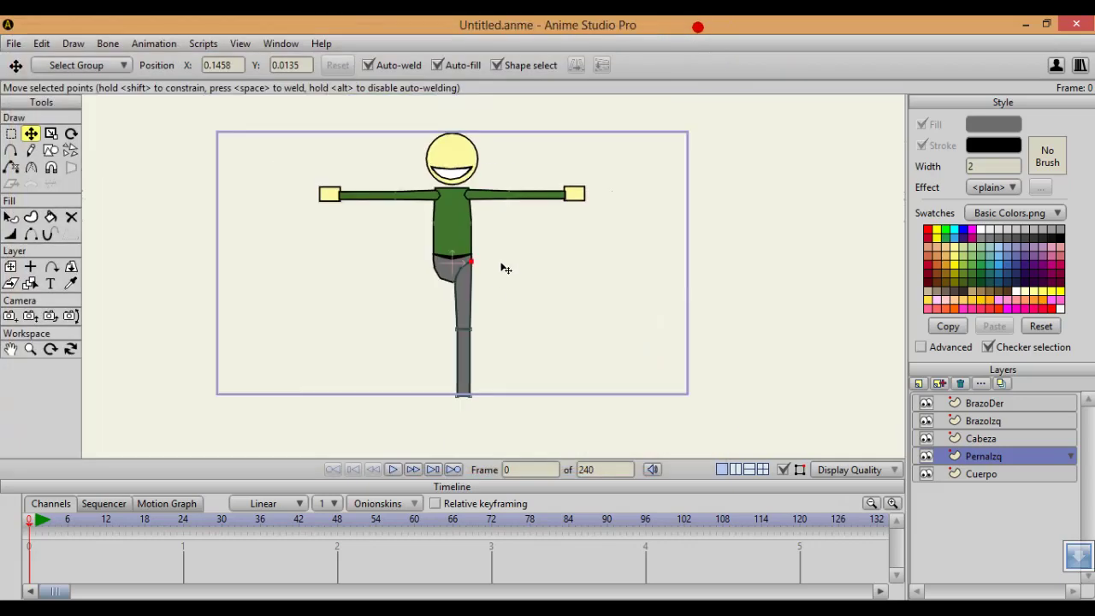
Add midpoints to the thigh's lower edge and the shin's upper edge, and round them into a circular overlapping knee joint
scroll(502, 265, up, 8)
drag(366, 249, 446, 282)
scroll(267, 236, up, 2)
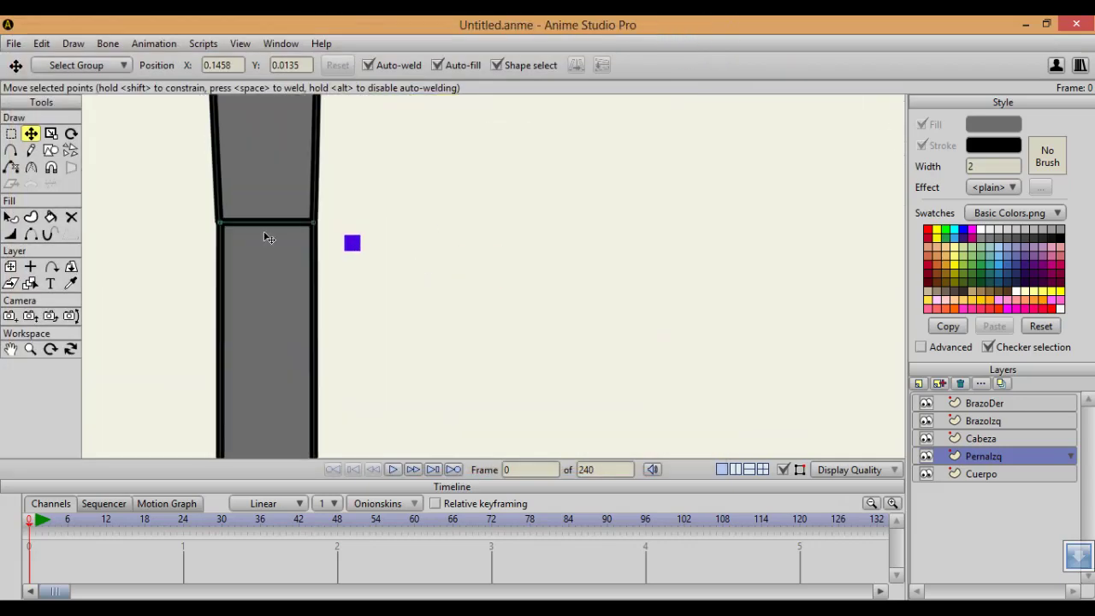
key(a)
mouse_move(264, 231)
mouse_down()
mouse_move(368, 280)
mouse_move(370, 226)
mouse_up()
click(368, 266)
key(c)
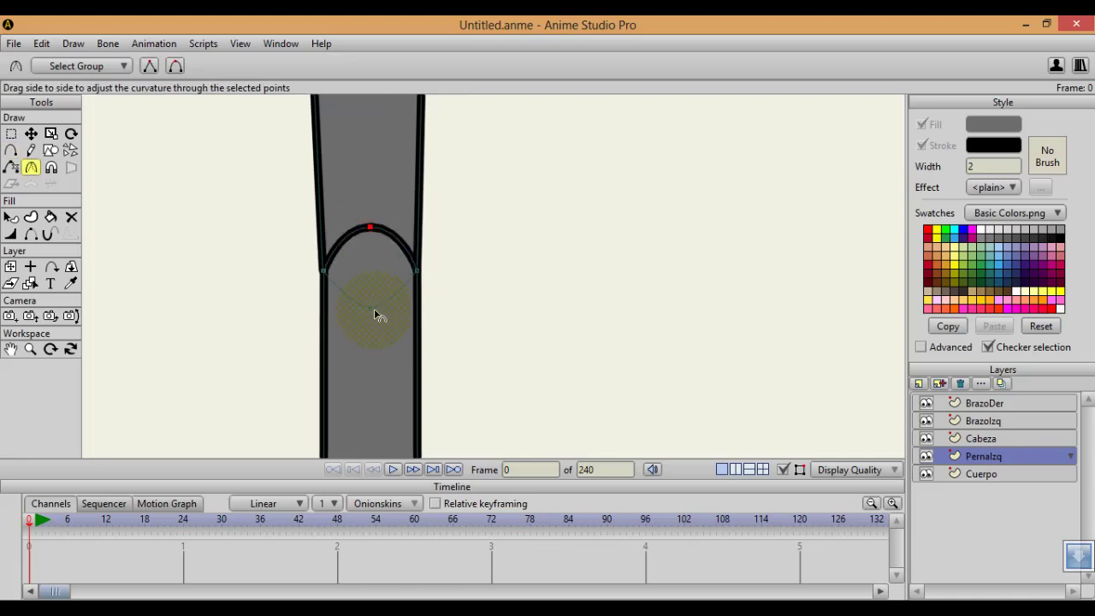
key(t)
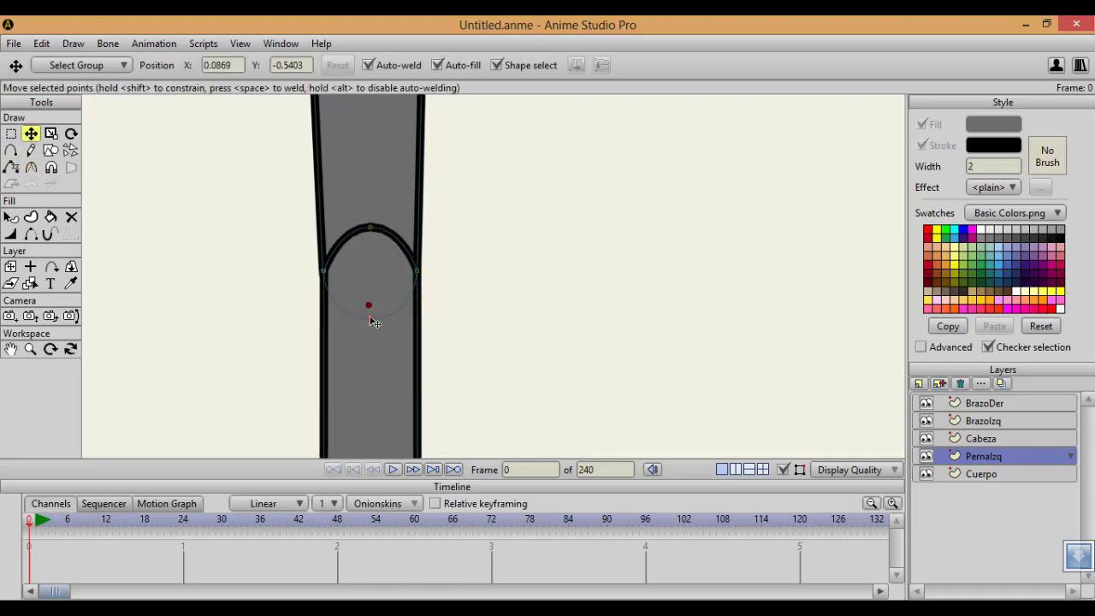
drag(369, 306, 370, 320)
key(c)
click(375, 227)
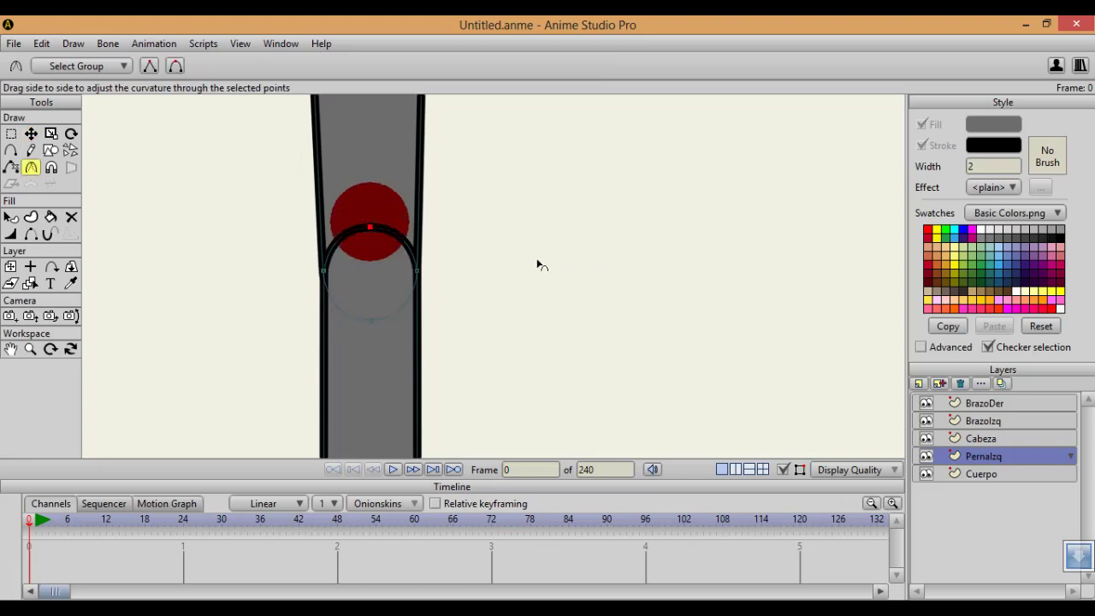
Hide the outline of the knee arcs and set the line width of the knee's two side points to 0
key(h)
click(386, 232)
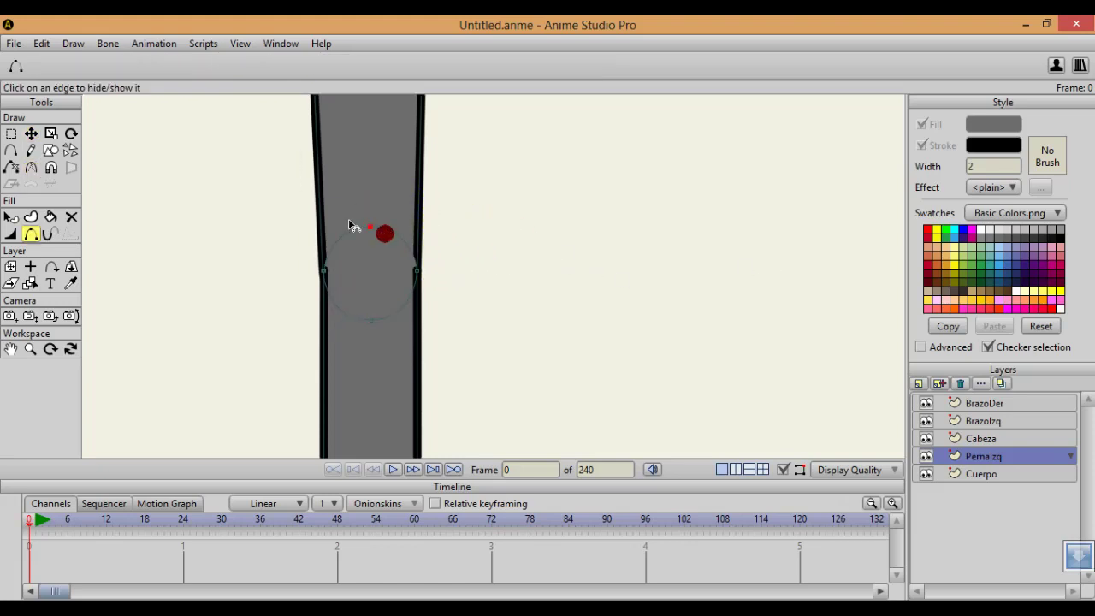
key(g)
drag(477, 261, 240, 298)
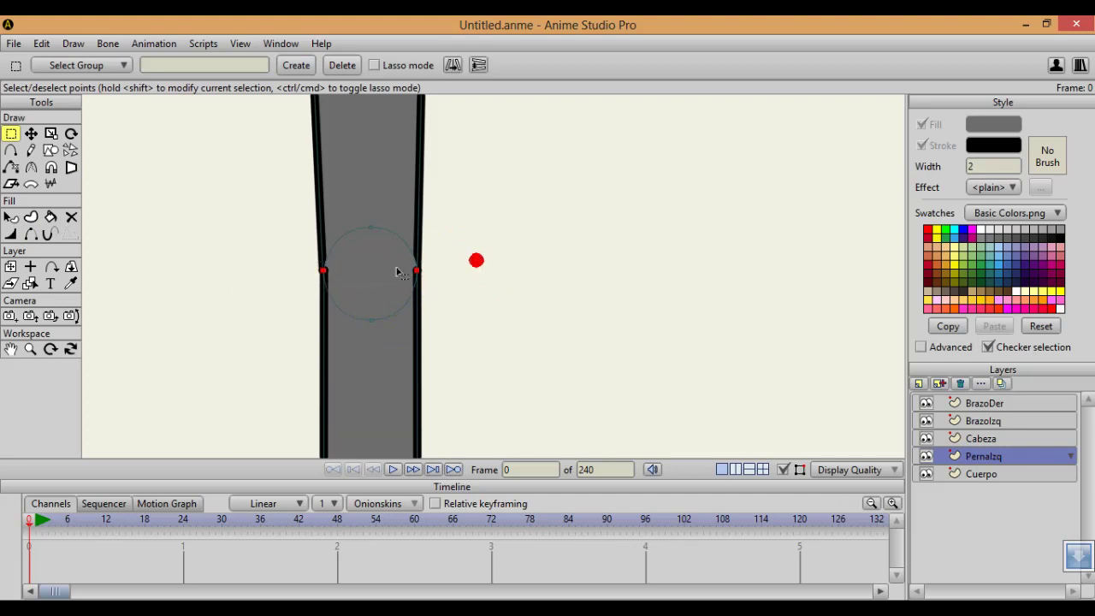
key(w)
drag(559, 277, 388, 294)
scroll(385, 288, down, 8)
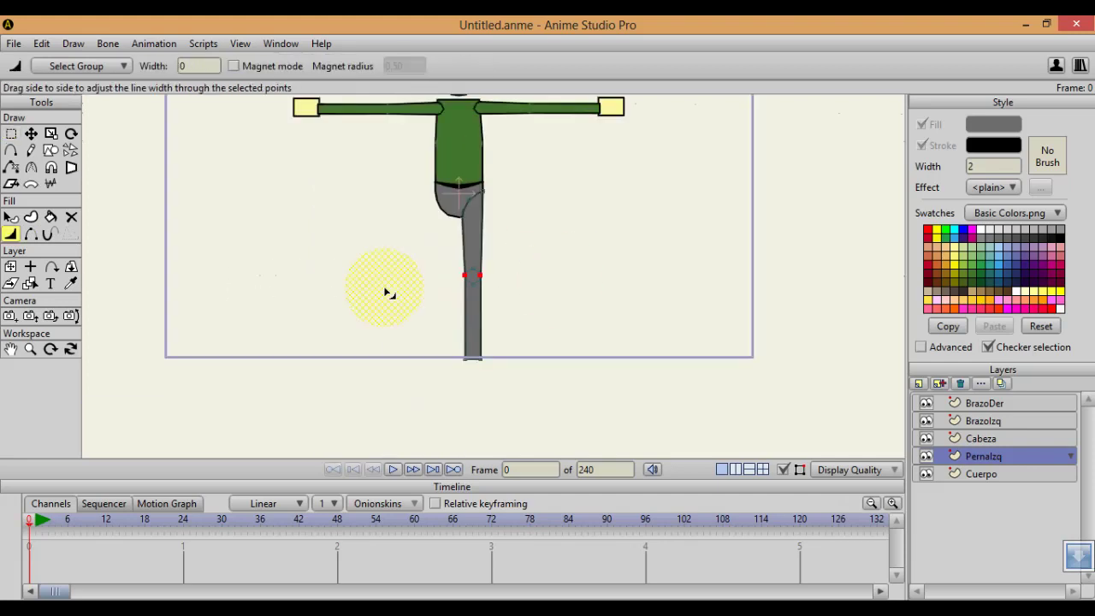
scroll(426, 318, down, 1)
scroll(428, 282, up, 3)
scroll(427, 280, down, 5)
scroll(428, 337, up, 5)
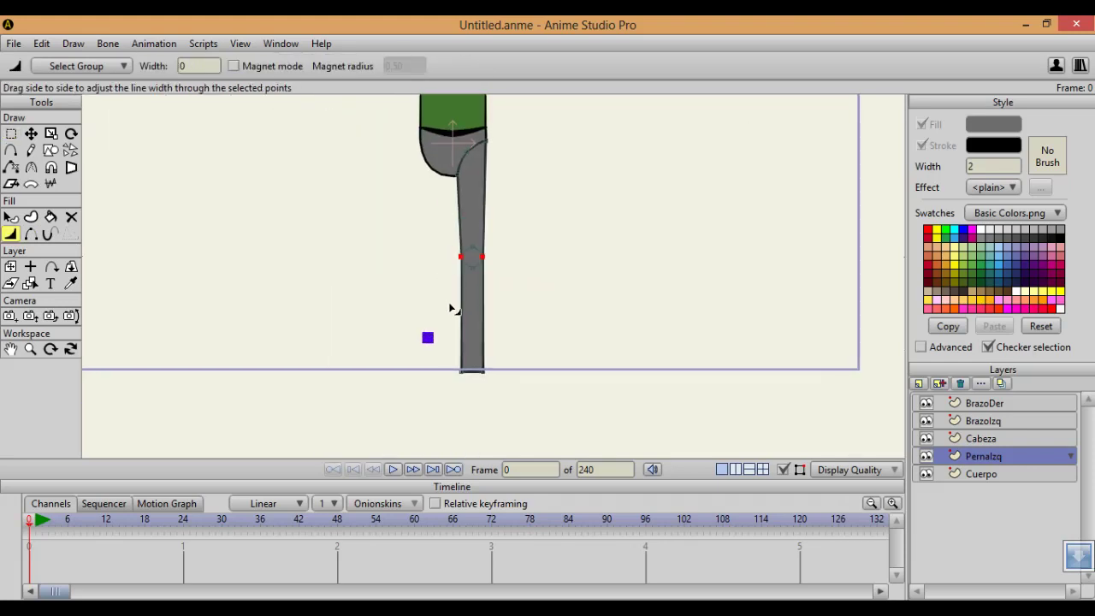
Narrow the leg at the knee by scaling its points, and select the ankle's corner points for scaling
scroll(459, 317, up, 2)
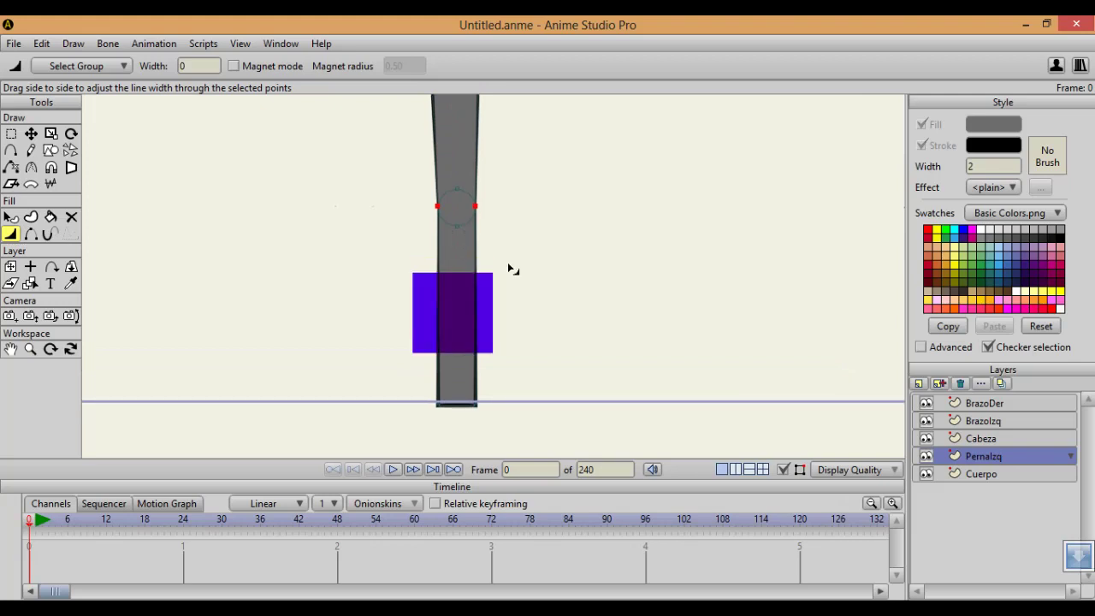
key(g)
key(s)
drag(477, 212, 391, 214)
key(g)
drag(397, 387, 463, 406)
key(s)
scroll(488, 359, down, 5)
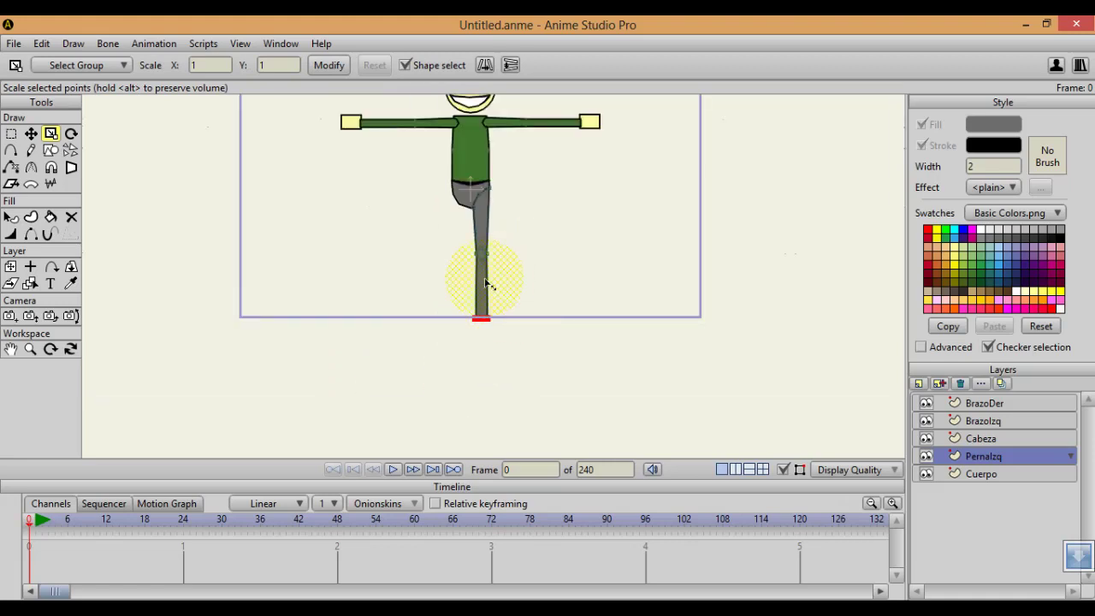
scroll(485, 283, up, 4)
key(a)
drag(449, 272, 432, 262)
scroll(550, 342, down, 6)
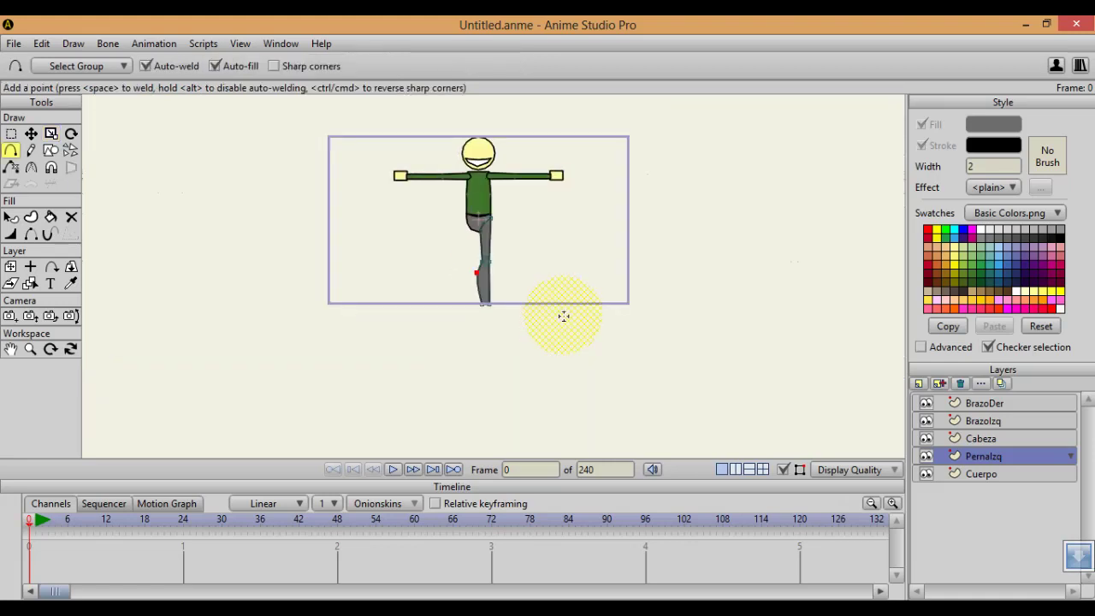
key(ctrl+z)
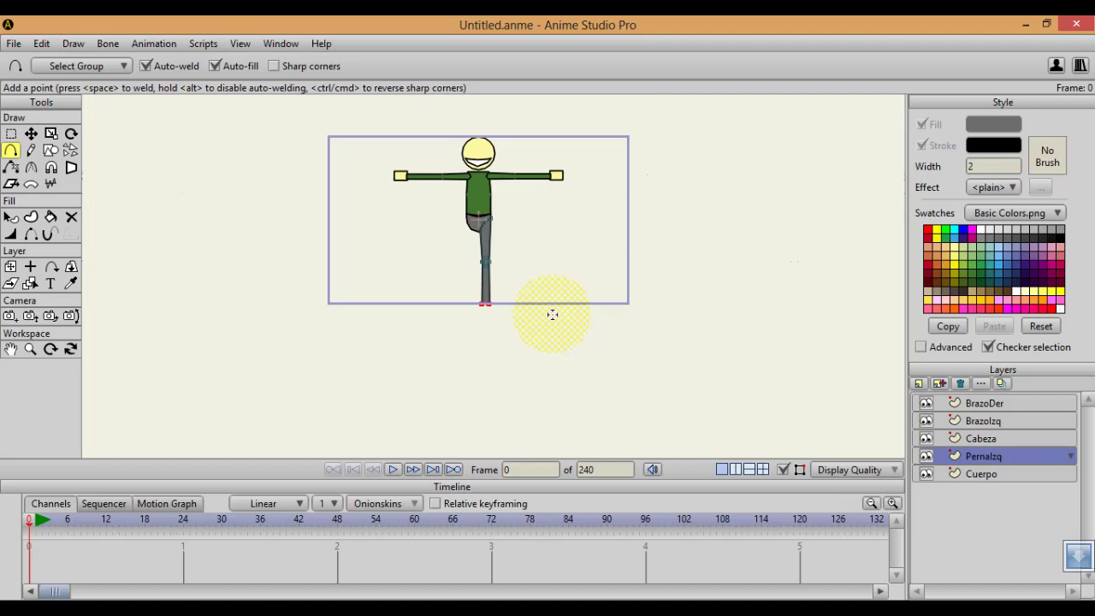
Render a preview of the character with the shaped leg
key(ctrl+r)
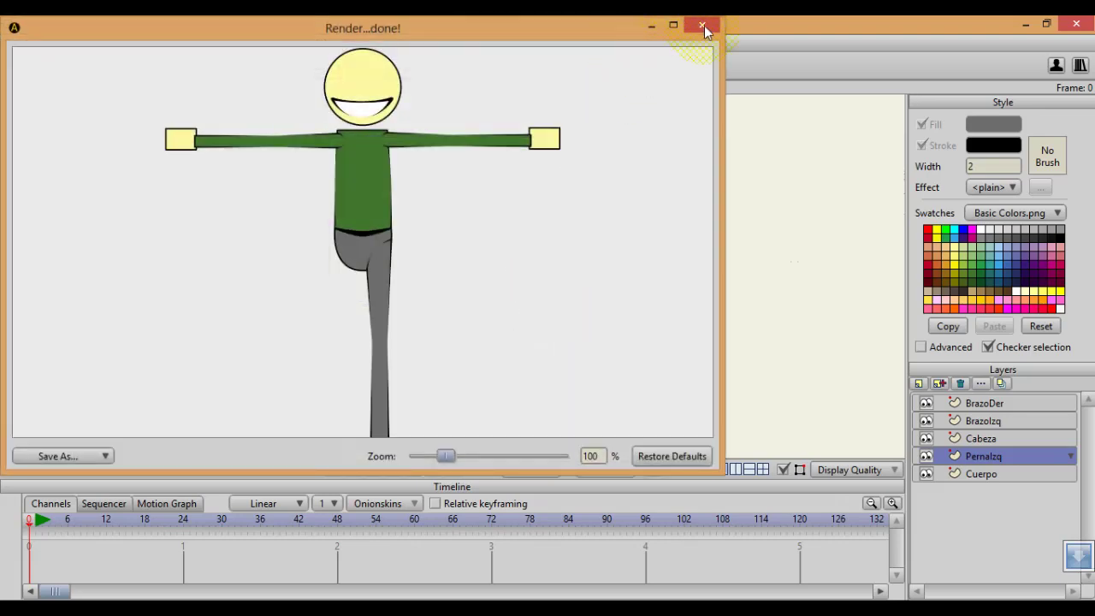
Shorten the whole leg on PernaIzq by scaling all its points vertically until the ankle lies inside the frame
click(705, 26)
scroll(557, 249, up, 3)
scroll(557, 232, down, 3)
scroll(557, 233, up, 3)
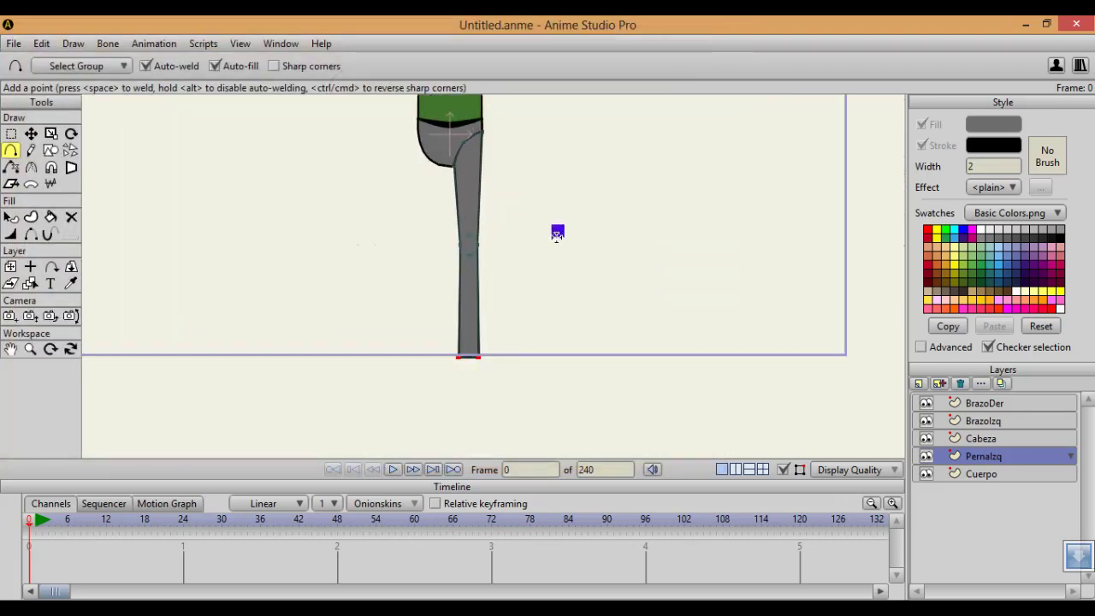
key(ctrl+a)
key(s)
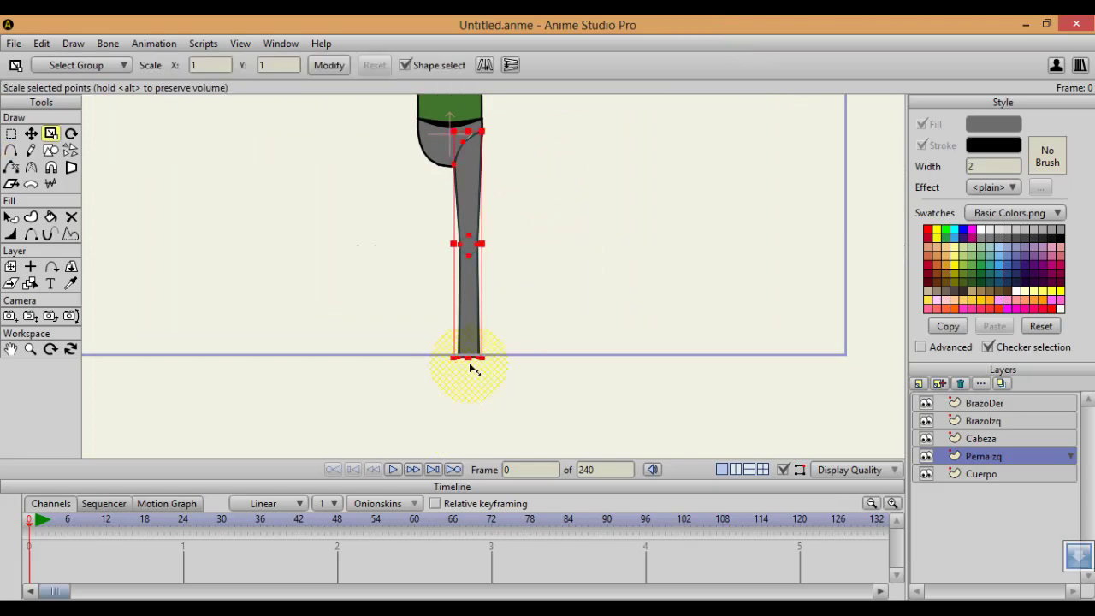
drag(475, 360, 465, 314)
key(t)
Render a preview of the character with the shortened leg and inspect the leg up close
key(ctrl+r)
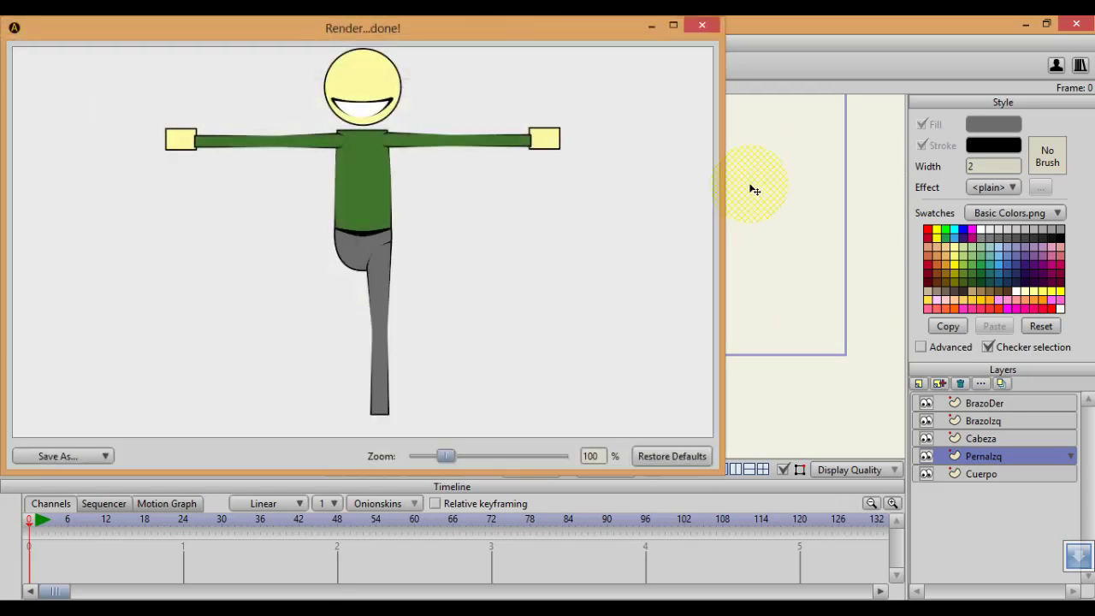
click(702, 25)
scroll(519, 263, up, 2)
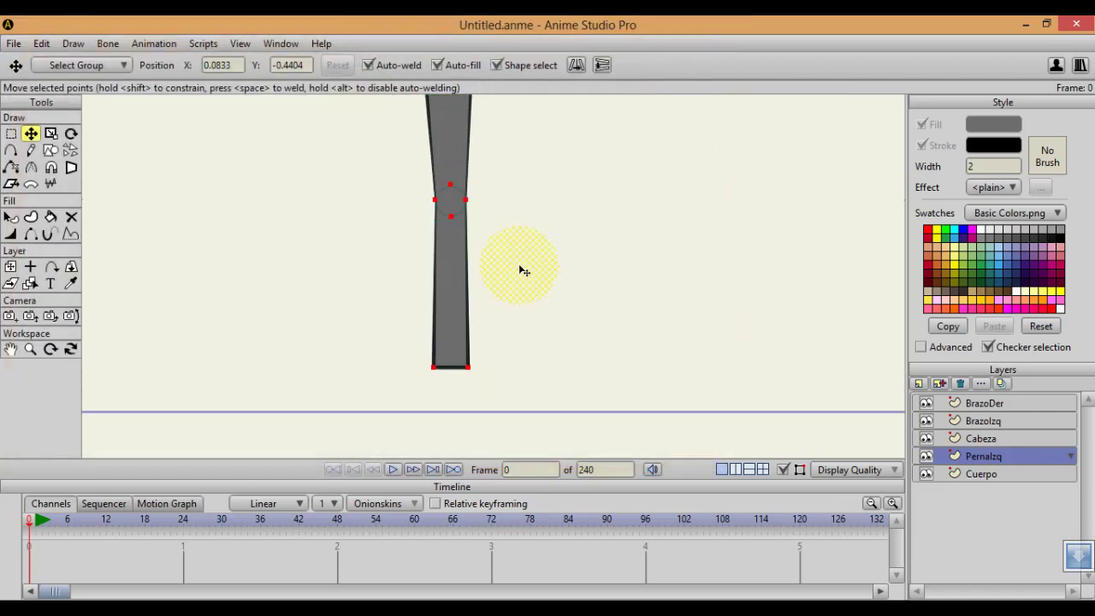
scroll(522, 262, down, 2)
scroll(530, 257, up, 3)
scroll(530, 188, down, 2)
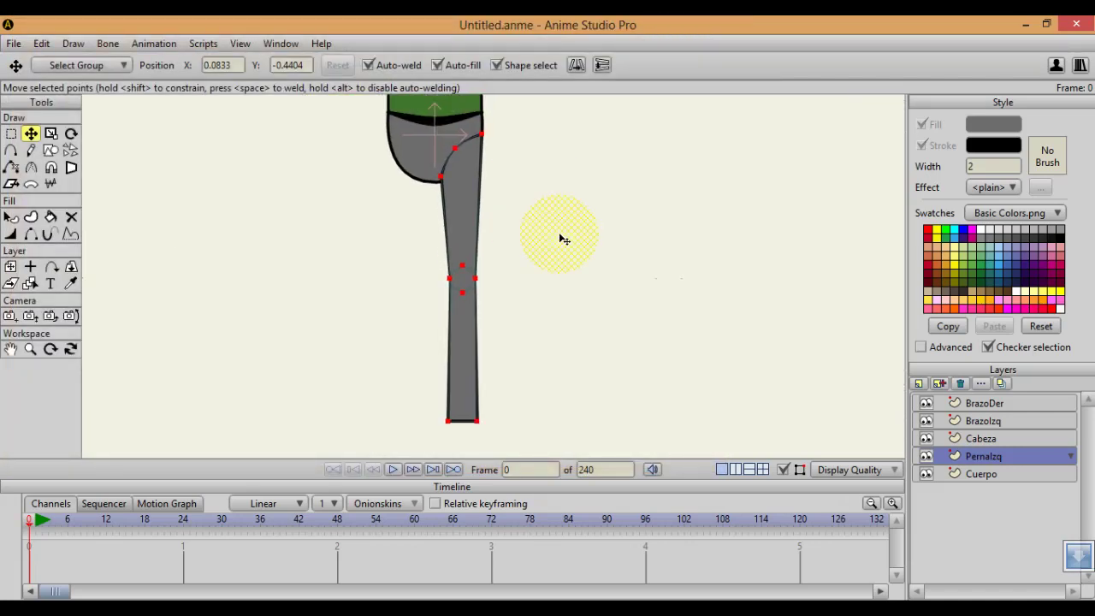
Duplicate the PernaIzq layer and name the copy PernaDer
click(939, 383)
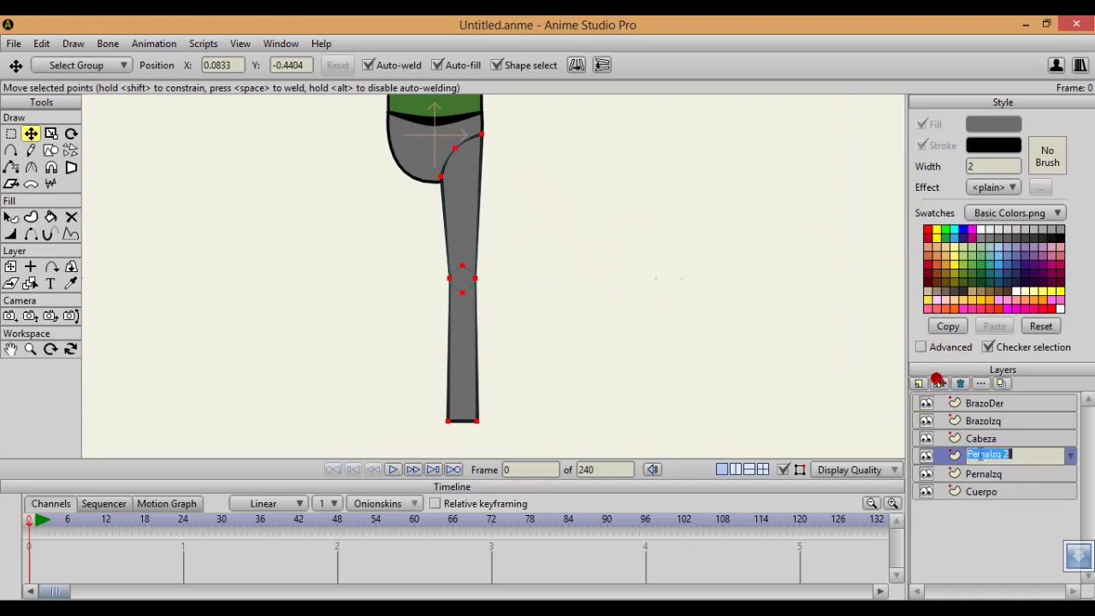
double_click(984, 455)
drag(1013, 455, 990, 454)
key(Return)
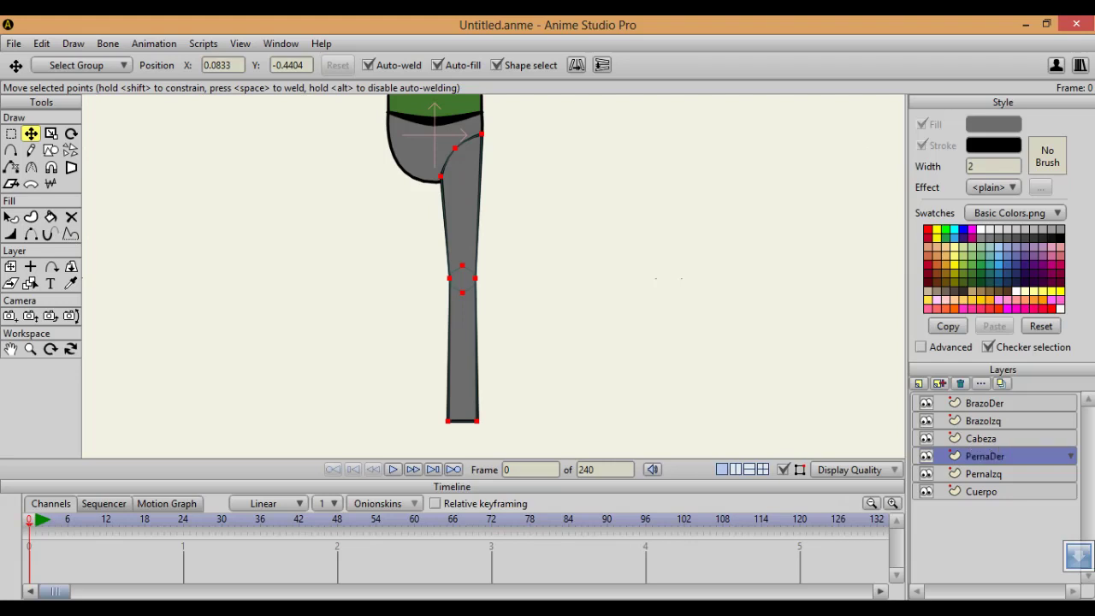
Mirror the PernaDer leg horizontally, place it under the opposite side of the hips, and render a preview
drag(590, 156, 542, 161)
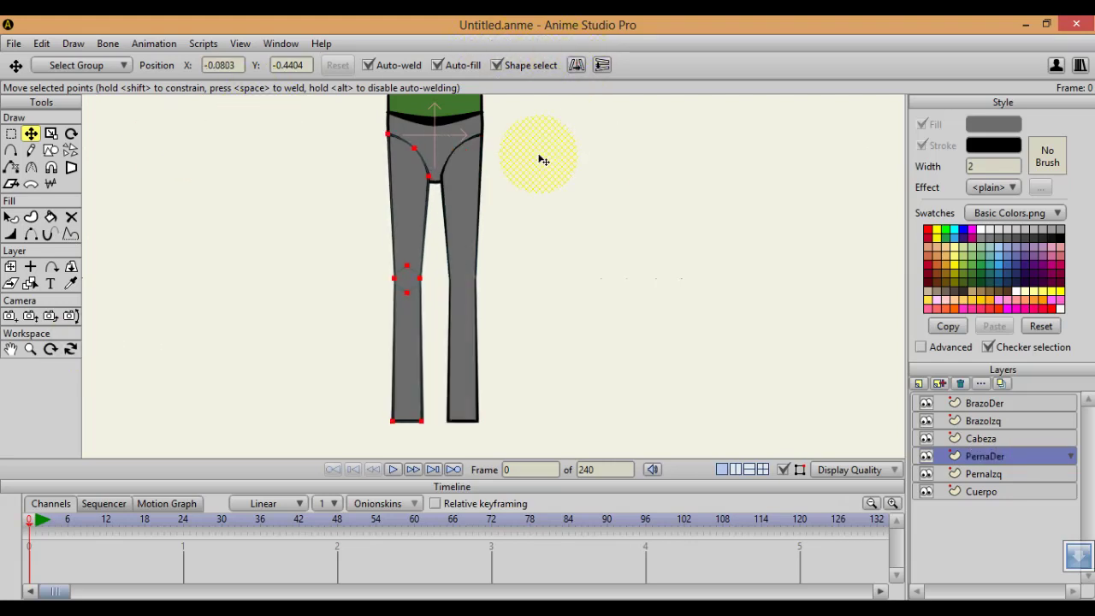
key(ctrl+r)
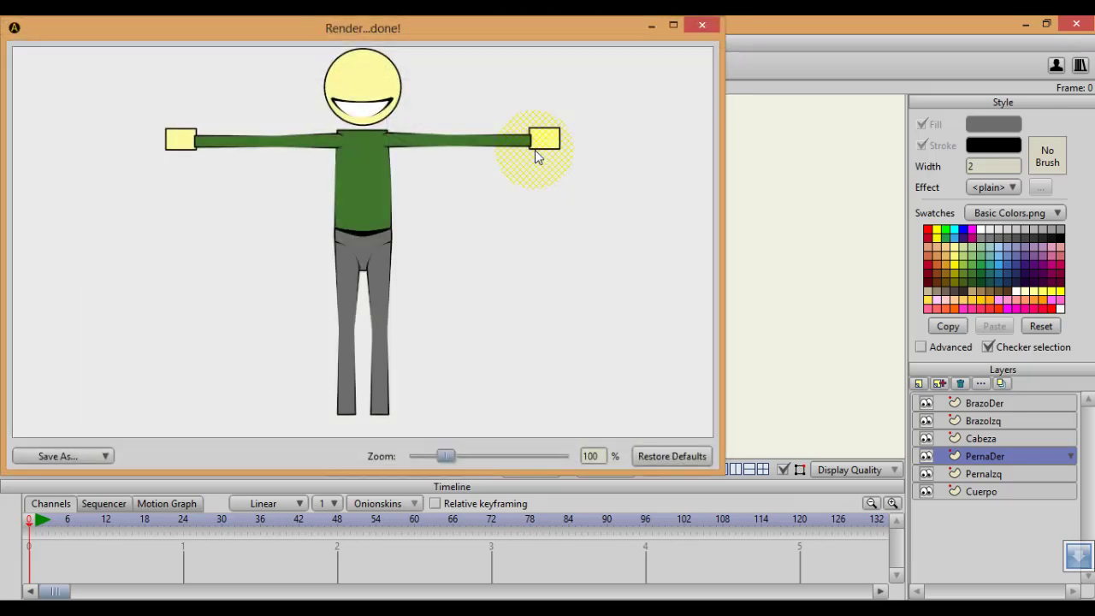
click(702, 29)
Lower the torso's two upper corner points on the Cuerpo layer so they tuck behind the shoulders
drag(694, 162, 705, 269)
drag(701, 227, 707, 334)
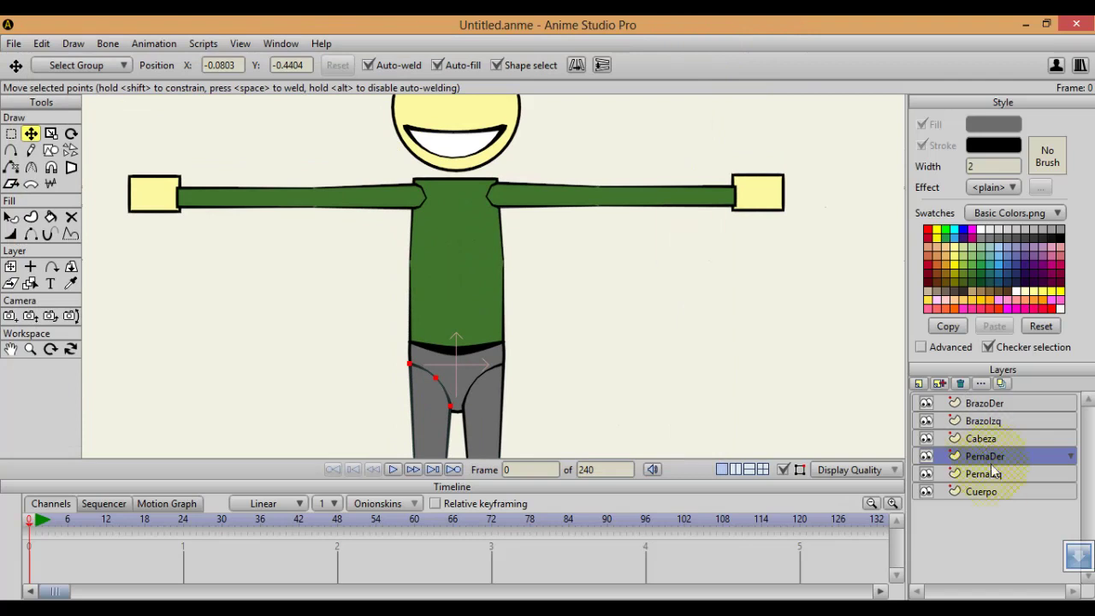
click(992, 491)
scroll(476, 119, up, 2)
drag(473, 117, 497, 256)
key(g)
key(t)
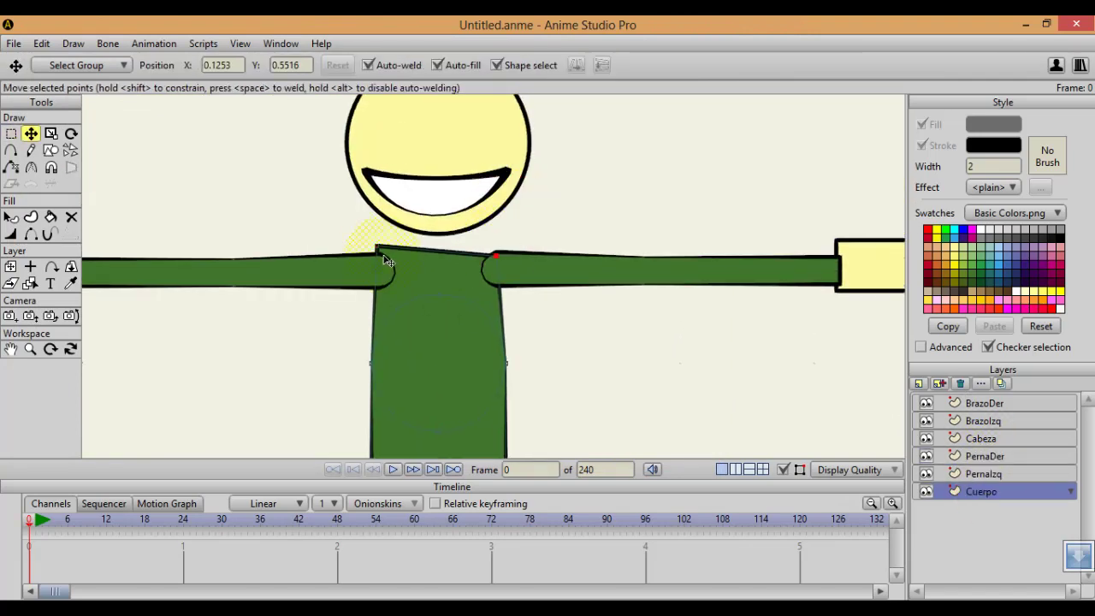
drag(380, 247, 376, 256)
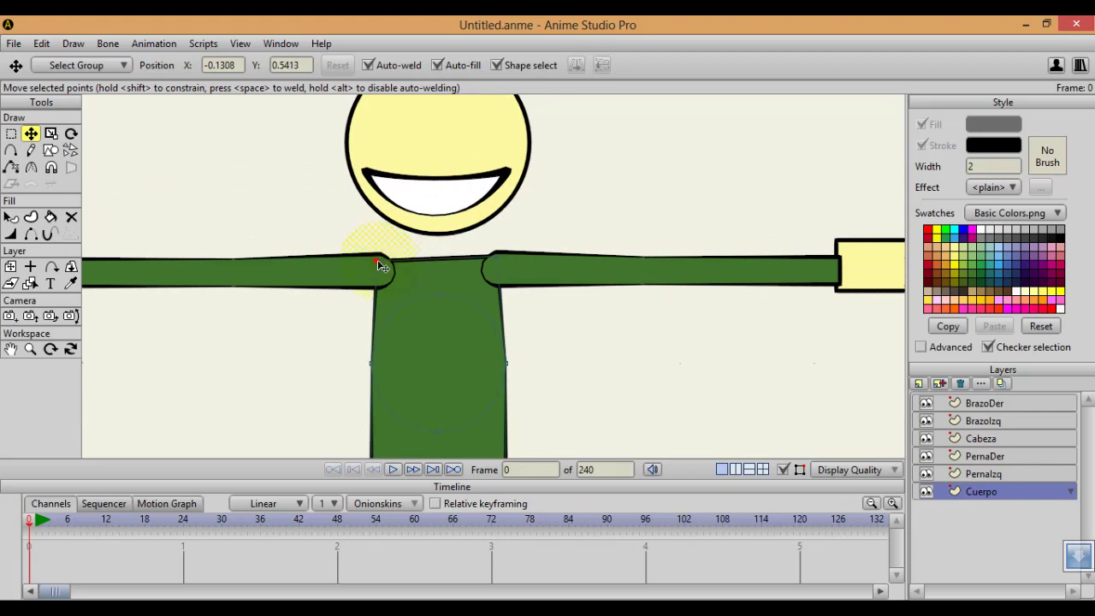
Add a midpoint to the torso's upper edge, curve it up into a neckline, and thicken its line width to 5.3749
key(a)
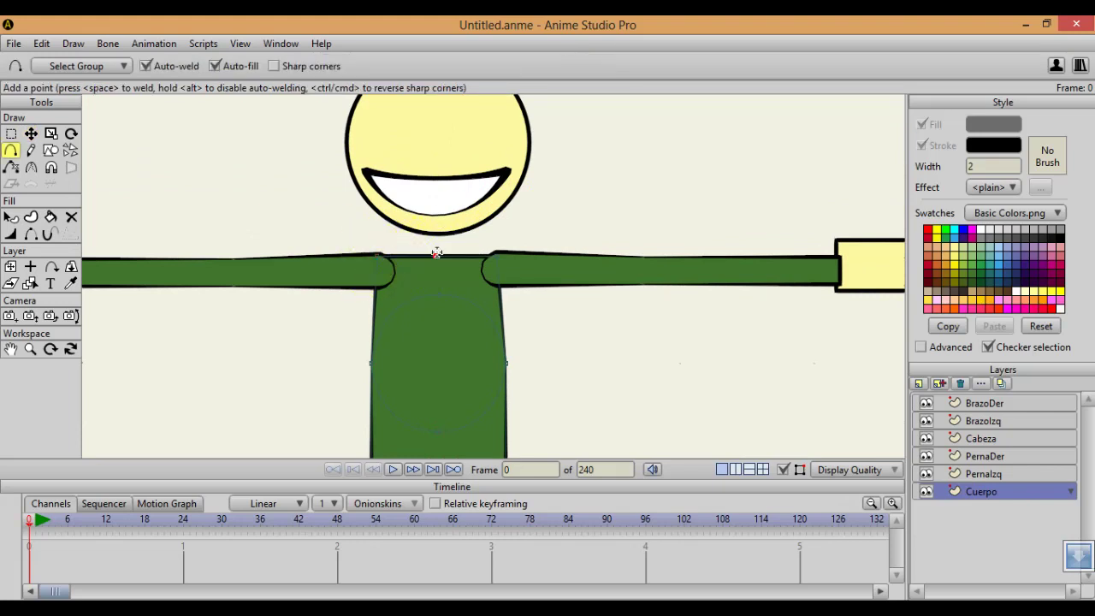
drag(438, 254, 752, 288)
key(c)
scroll(696, 303, down, 4)
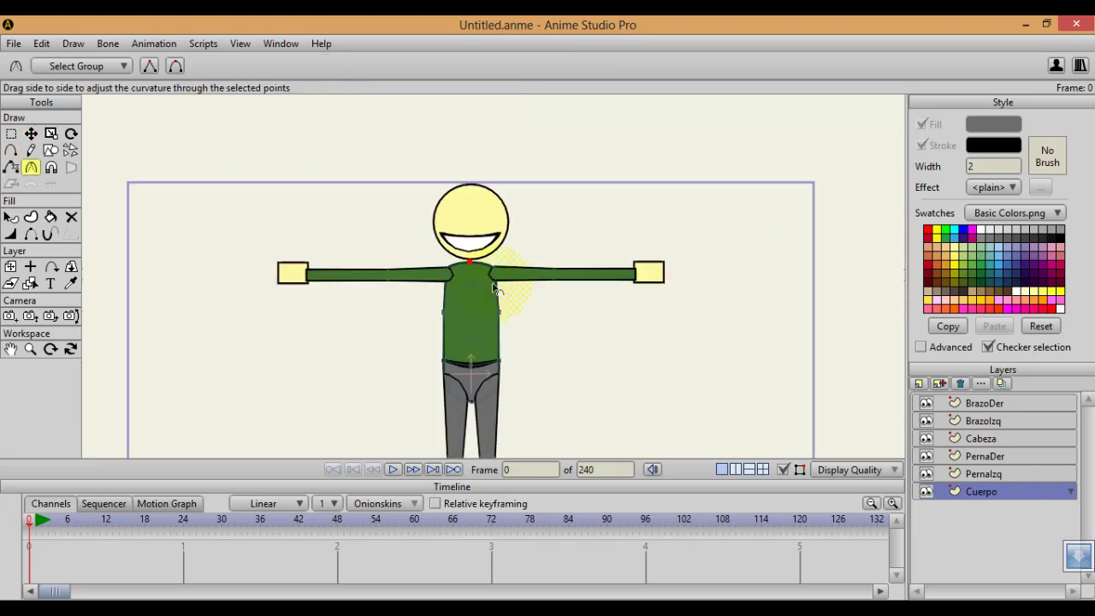
key(w)
scroll(496, 281, down, 5)
drag(470, 260, 499, 259)
scroll(501, 289, up, 4)
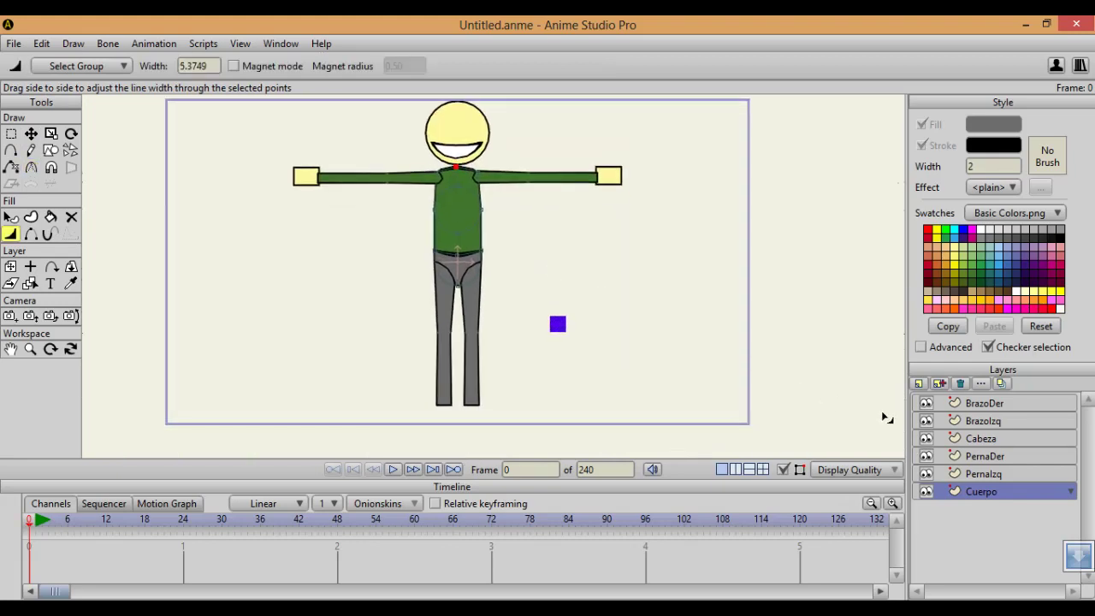
Create a vector layer named PieIzq and place it directly below PernaIzq in the layer order
click(983, 473)
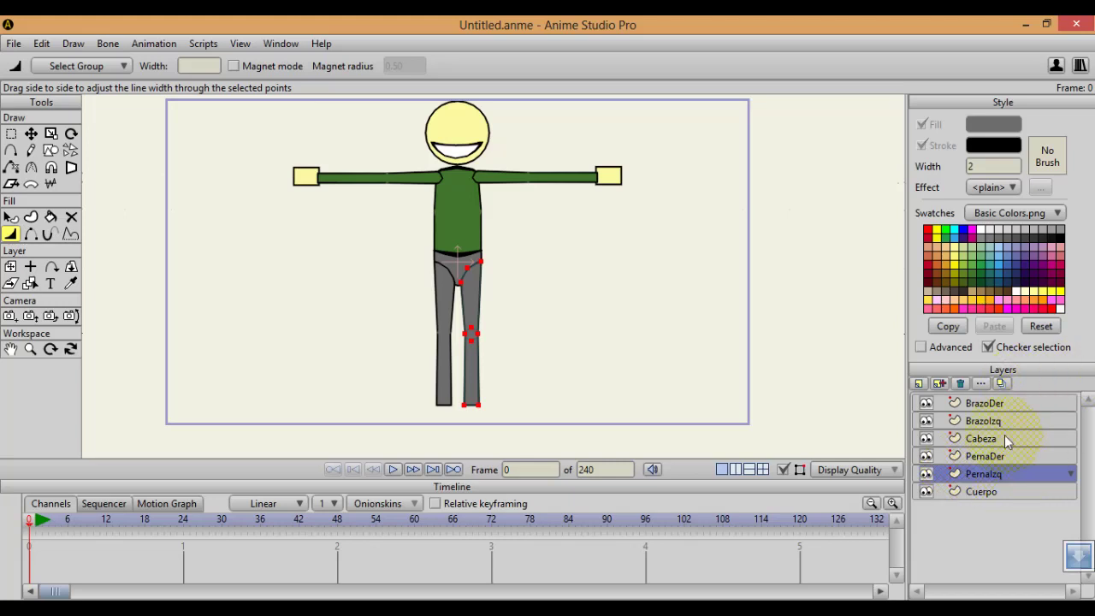
click(919, 383)
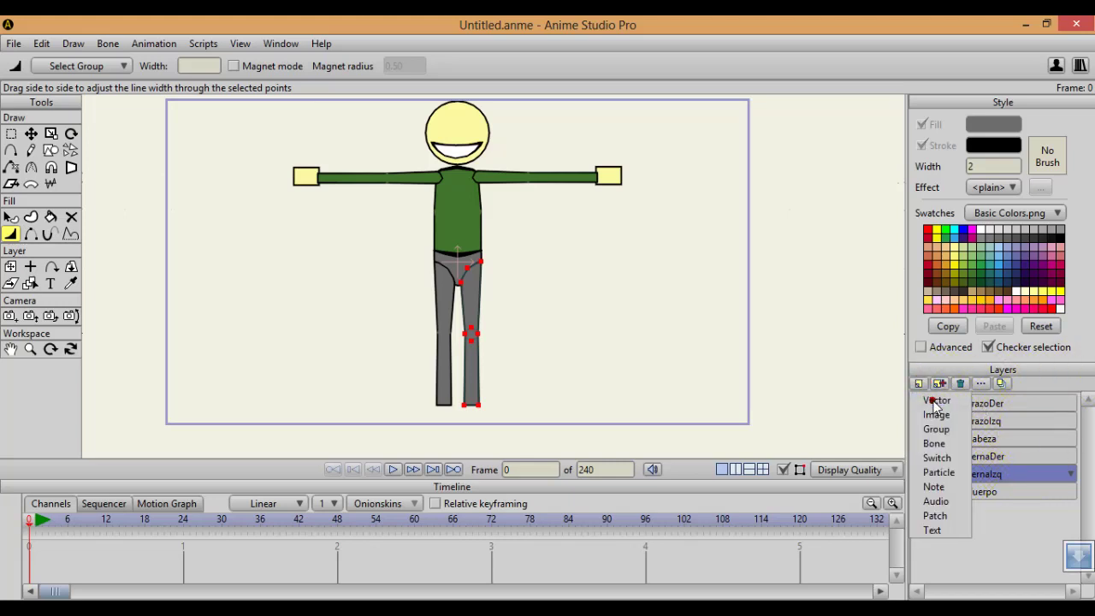
click(931, 397)
text(P)
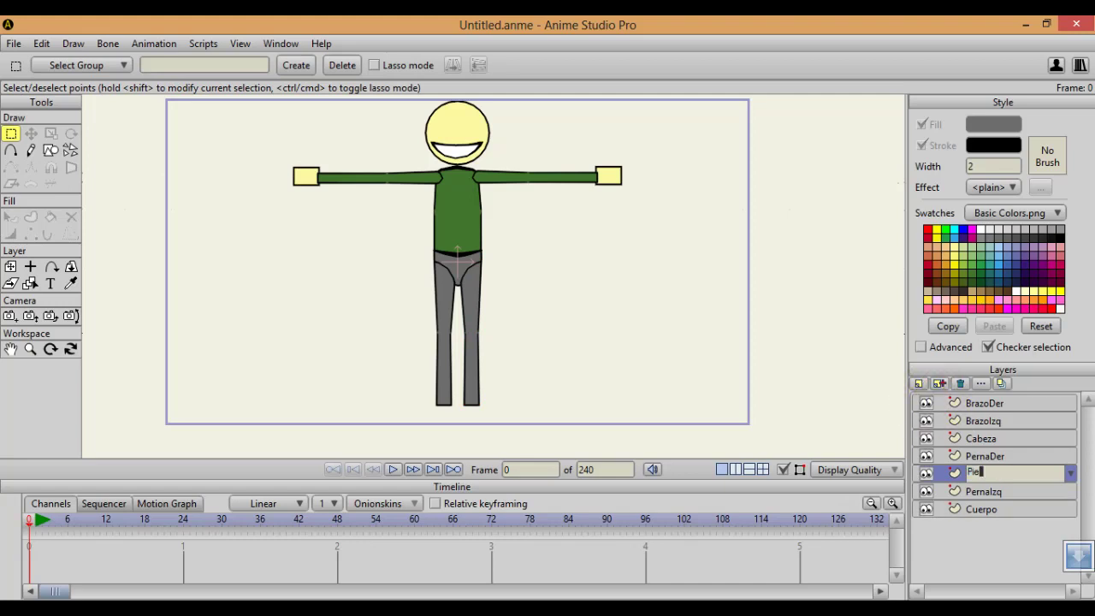
text(ielzq)
key(Return)
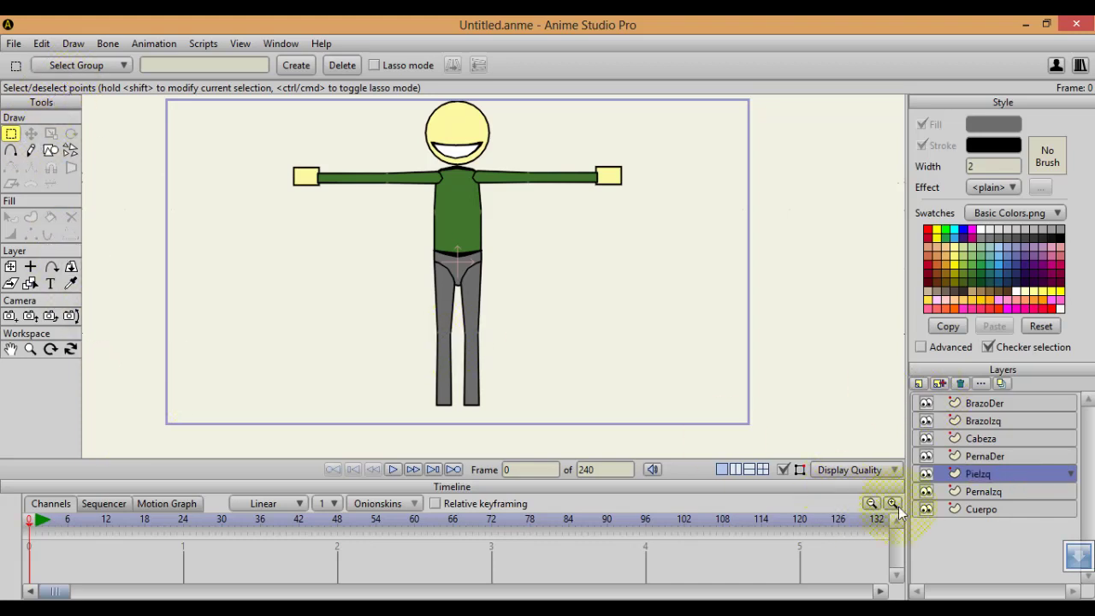
drag(1013, 473, 1013, 497)
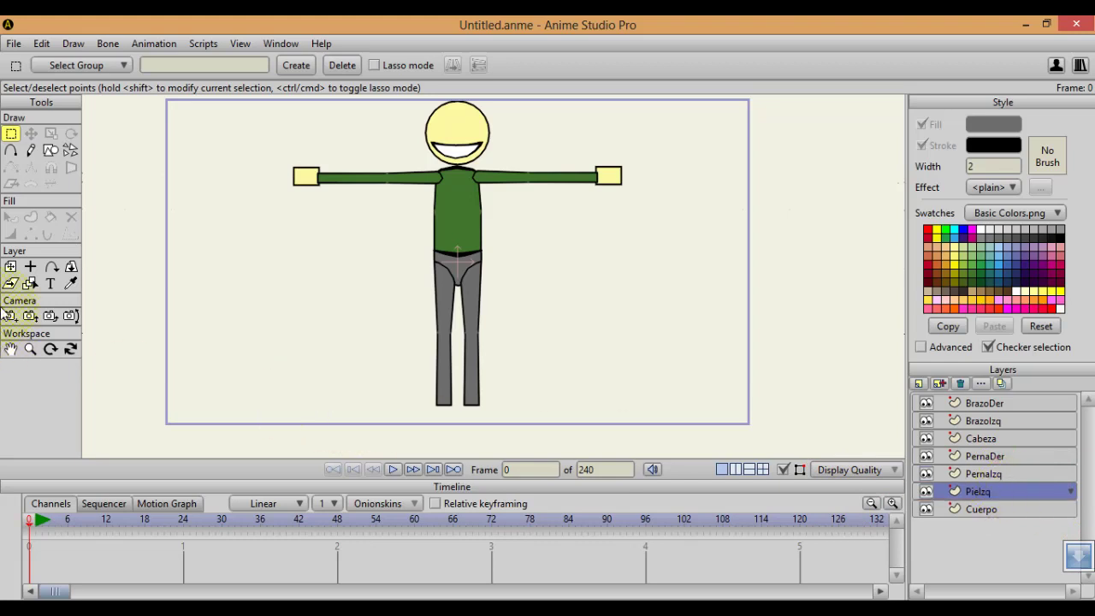
Draw two overlapping dark brown rectangles beneath the PernaIzq ankle as the heel and toe of the foot
click(30, 150)
click(50, 150)
scroll(541, 154, up, 5)
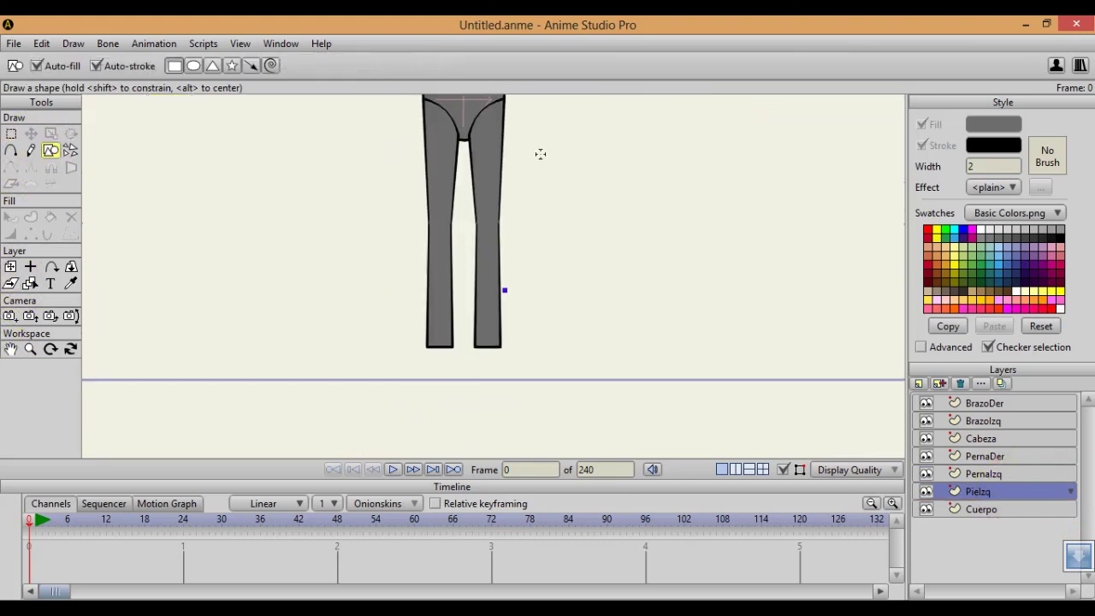
scroll(499, 244, up, 1)
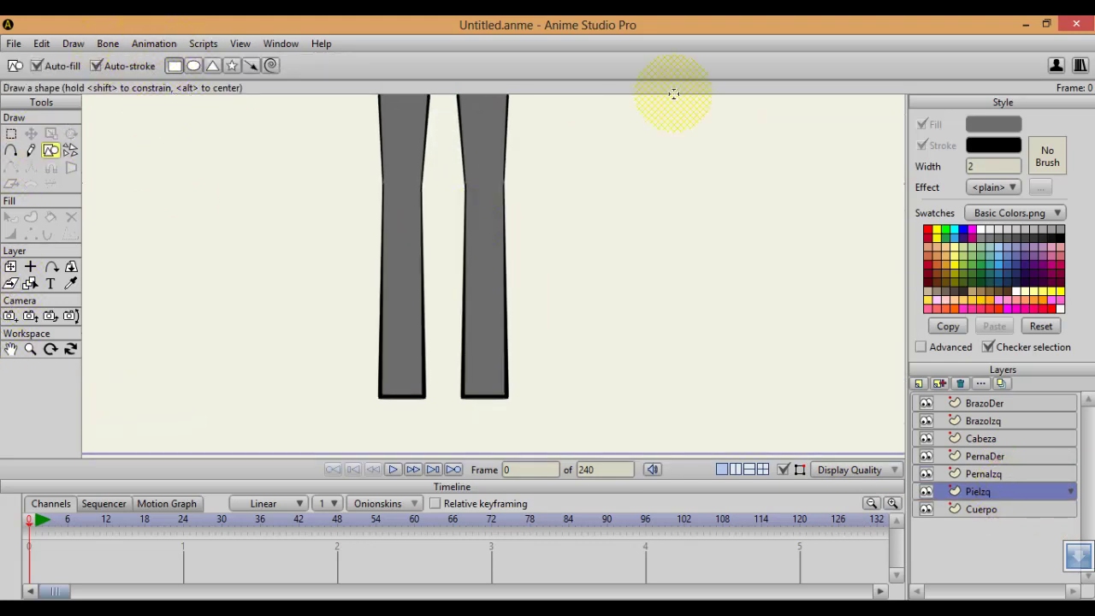
click(1016, 299)
scroll(409, 350, down, 1)
scroll(384, 313, up, 2)
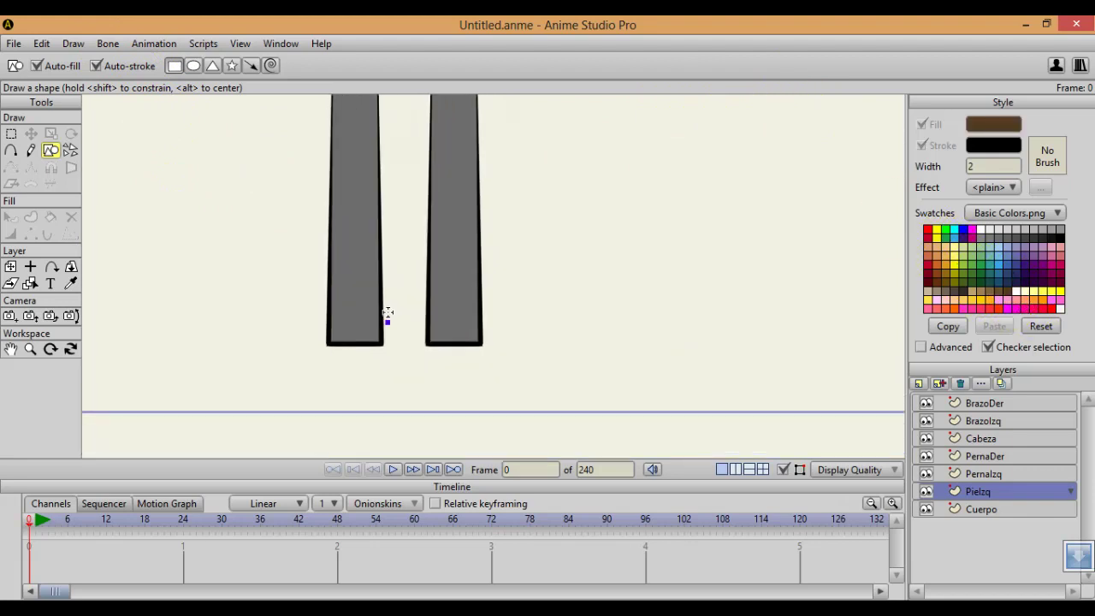
drag(434, 314, 548, 346)
key(t)
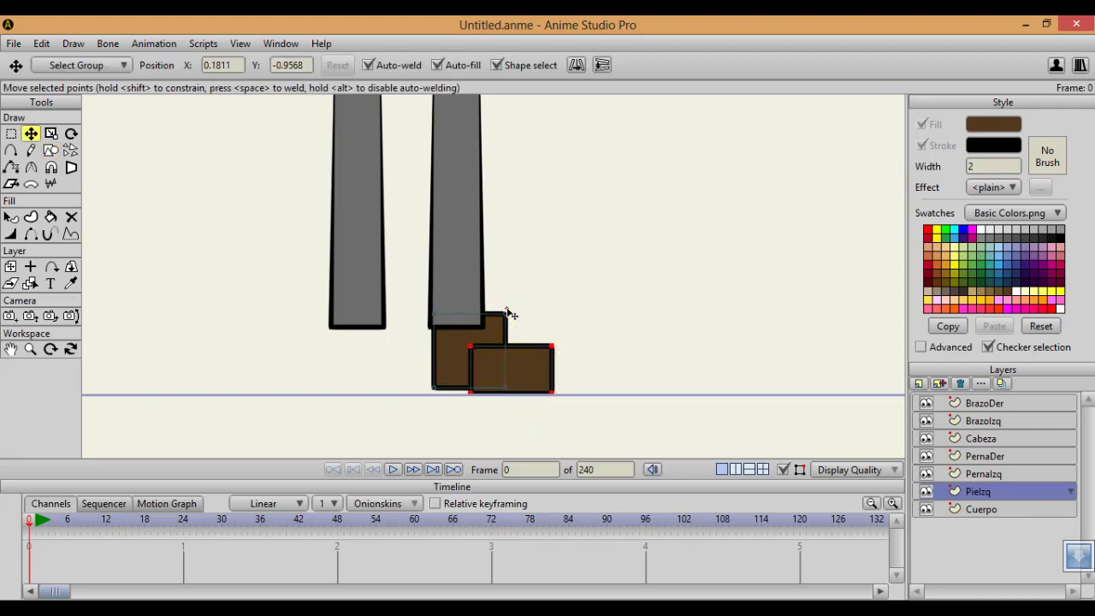
Reshape the heel rectangle so its upper edge slopes down toward the toe, round its rear lower corner, and tilt the toe rectangle slightly
drag(507, 308, 553, 349)
key(ctrl+z)
drag(476, 348, 531, 373)
key(ctrl+z)
key(c)
key(t)
key(g)
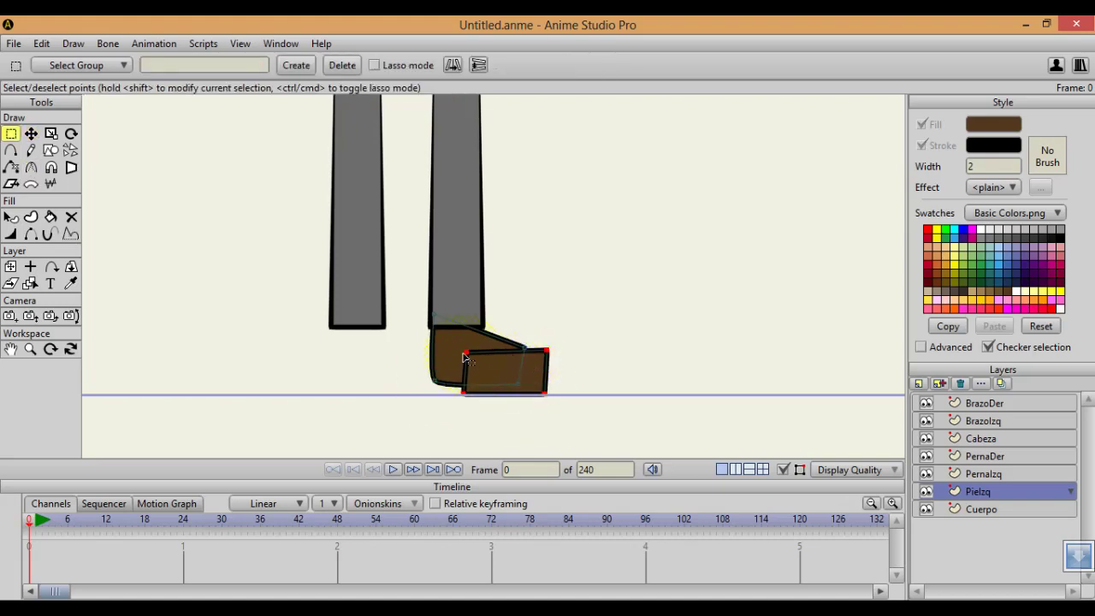
Set the line width of the toe shape's upper rear corner point to 0
click(468, 353)
key(w)
drag(468, 353, 120, 316)
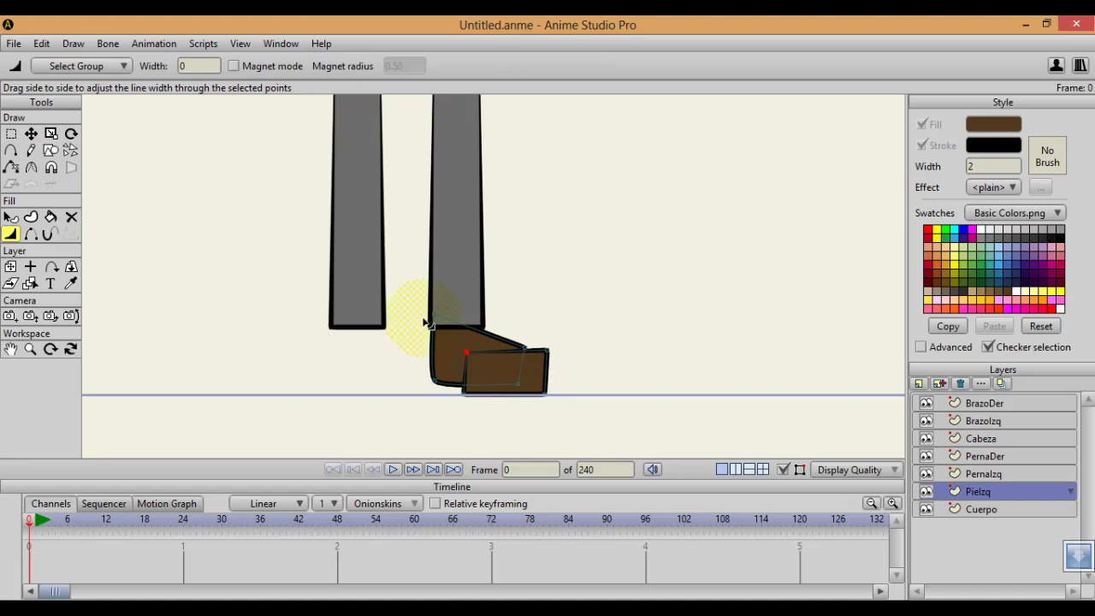
Refine the PieIzq shoe outline with a heel point and its upper front point moved to the toe piece's corner, and preview the render
key(a)
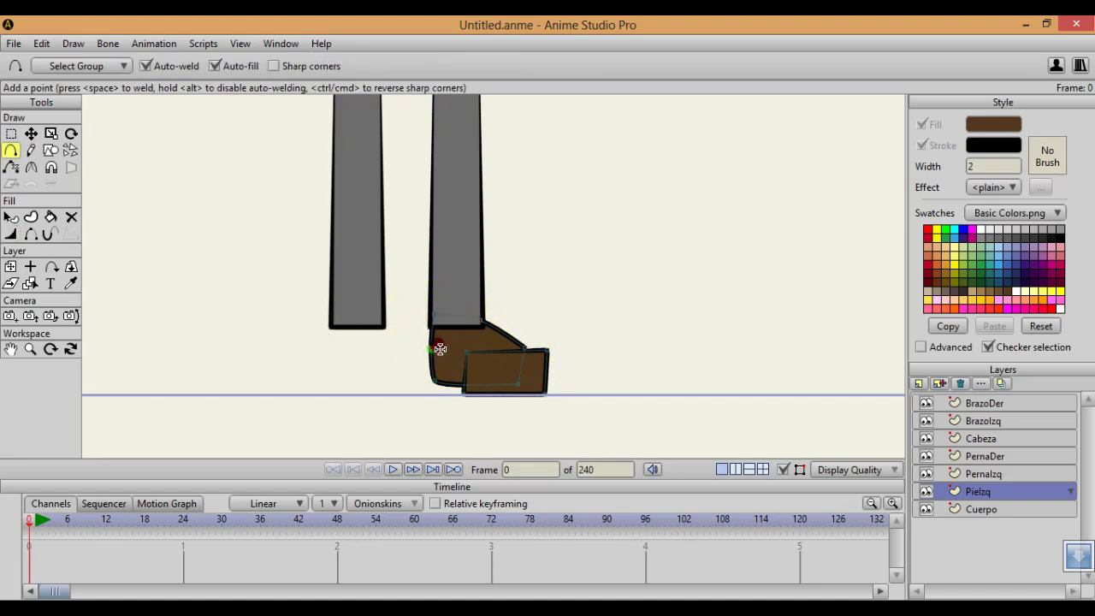
key(c)
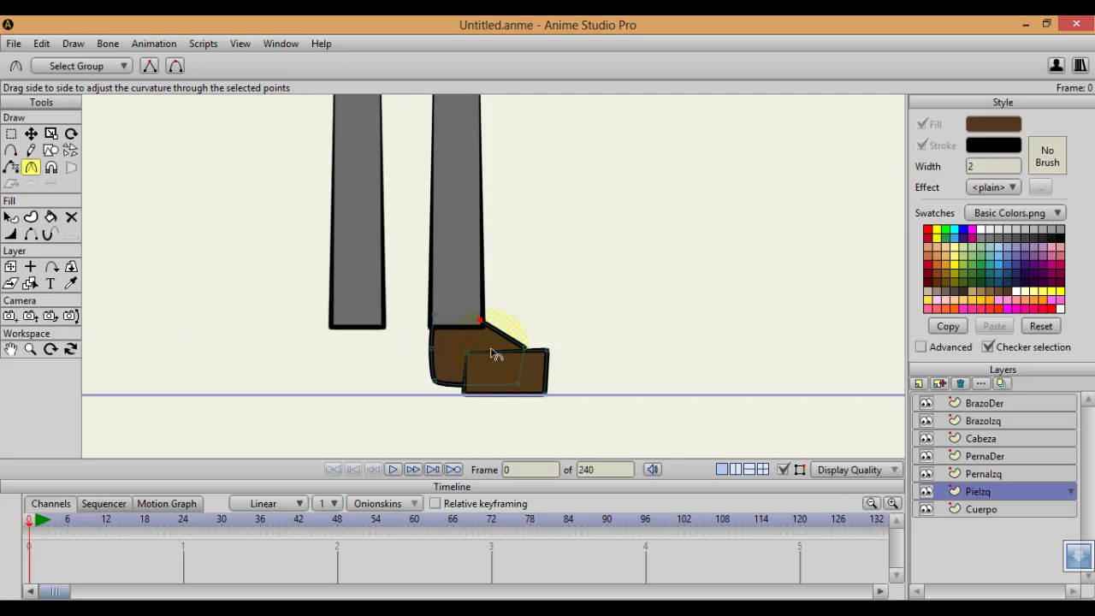
key(t)
drag(525, 349, 542, 353)
key(ctrl+r)
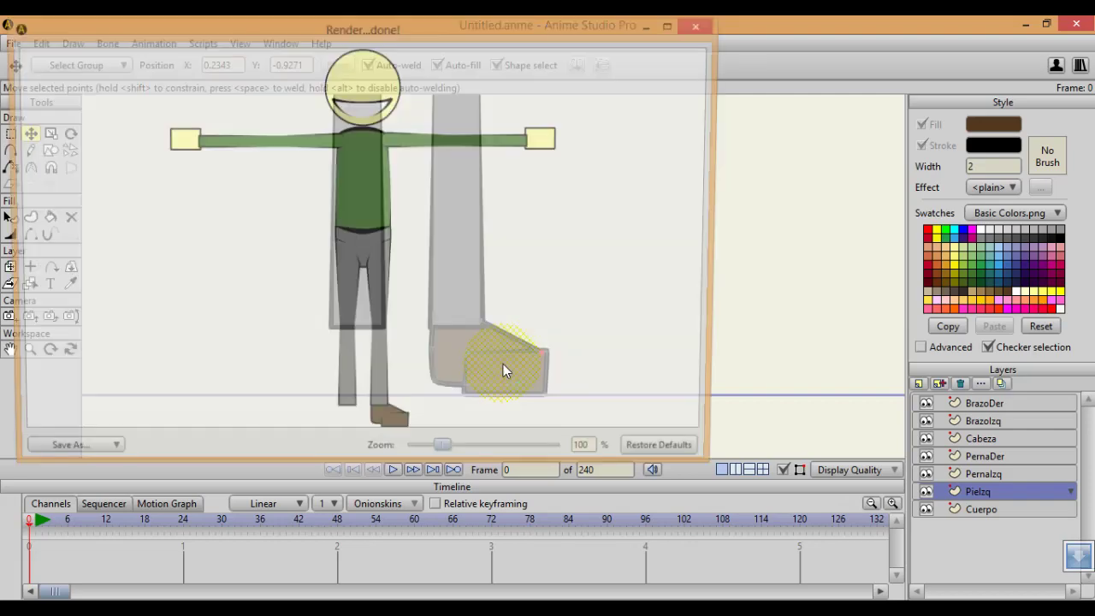
click(700, 28)
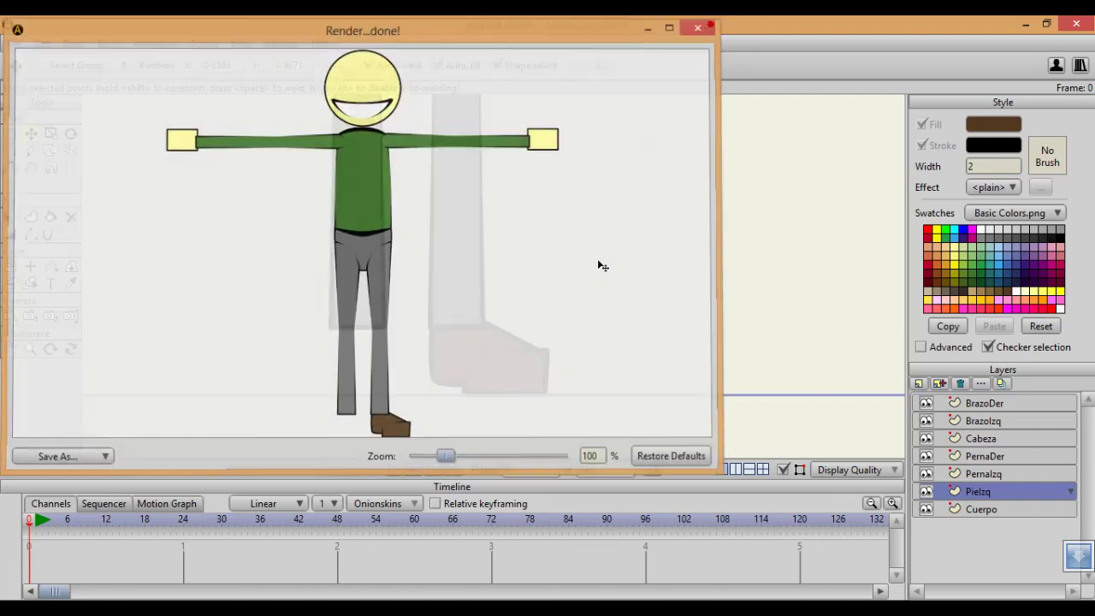
Adjust the PieIzq shoe's lower points where the sole meets the toe piece, and preview the rendered character
mouse_move(462, 363)
mouse_down()
mouse_move(444, 332)
mouse_move(447, 363)
mouse_move(477, 370)
mouse_up()
click(498, 351)
key(ctrl+r)
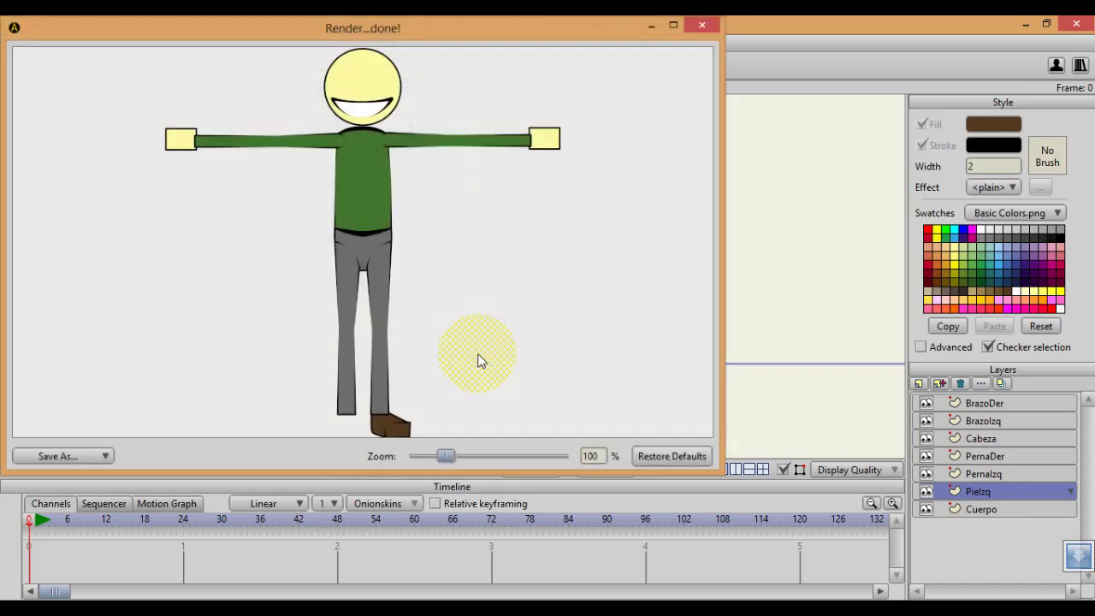
click(697, 24)
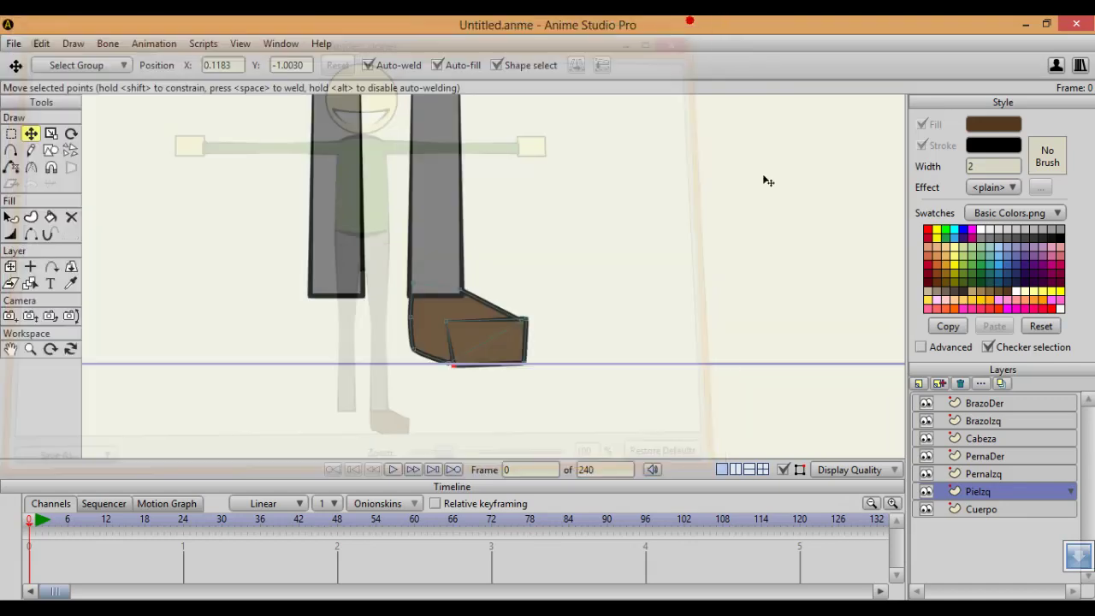
Duplicate the PieIzq layer and rename the copy PieDer
click(947, 381)
double_click(977, 489)
drag(979, 489, 1091, 481)
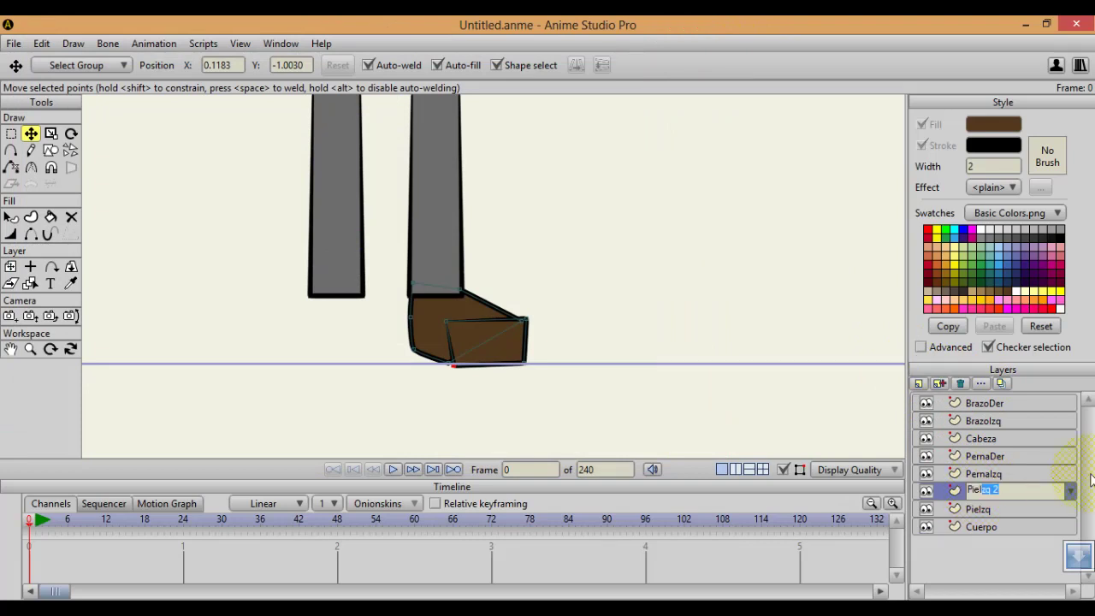
text(Der)
key(Return)
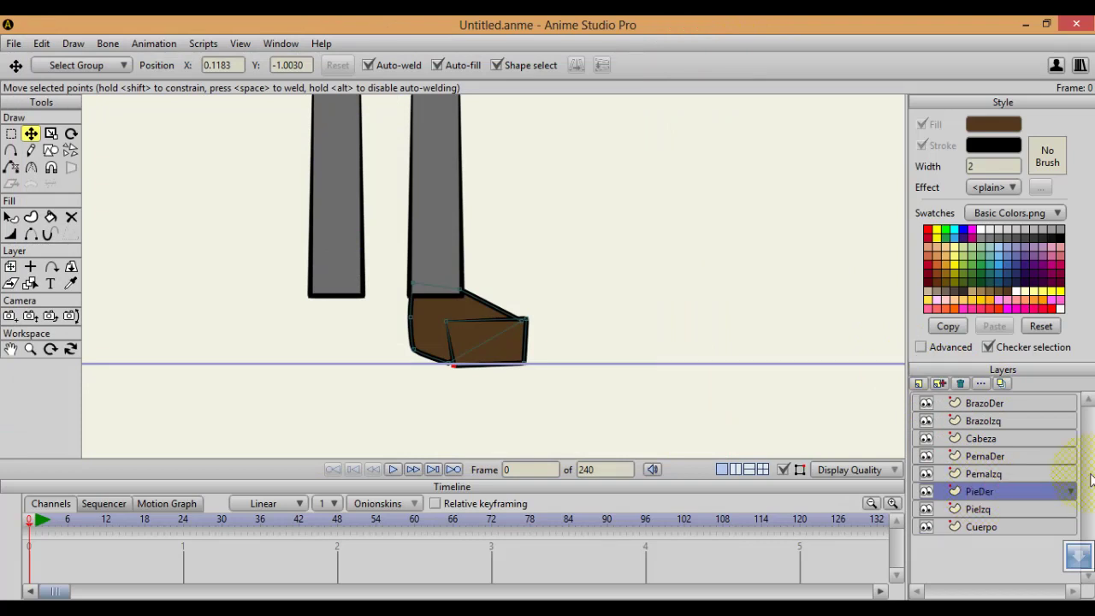
Flip all points of the PieDer shoe horizontally and move the shoe under the character's other leg
key(ctrl+a)
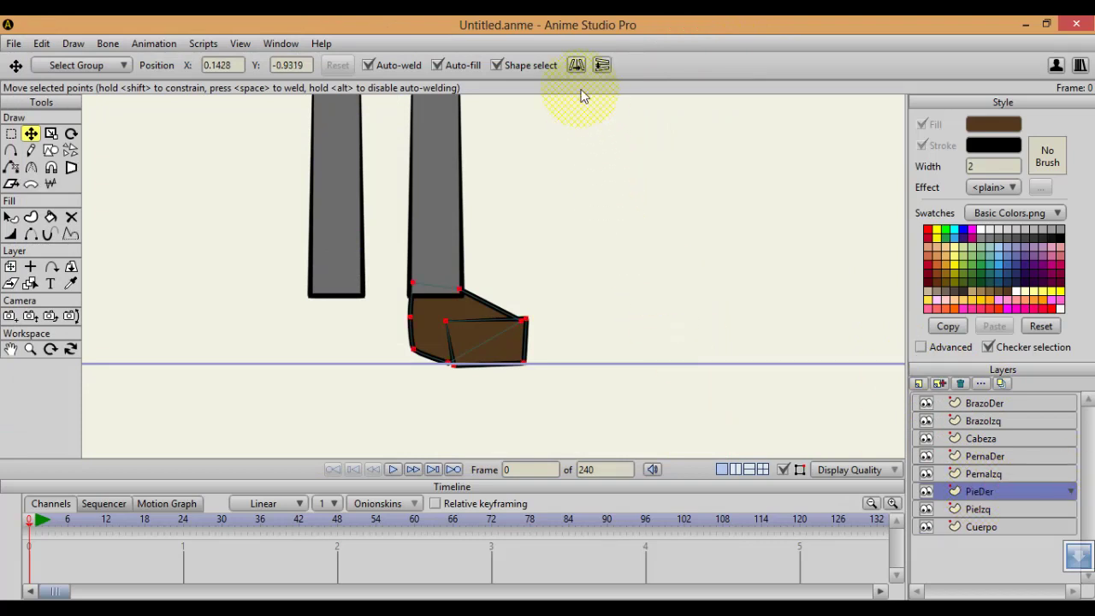
click(579, 66)
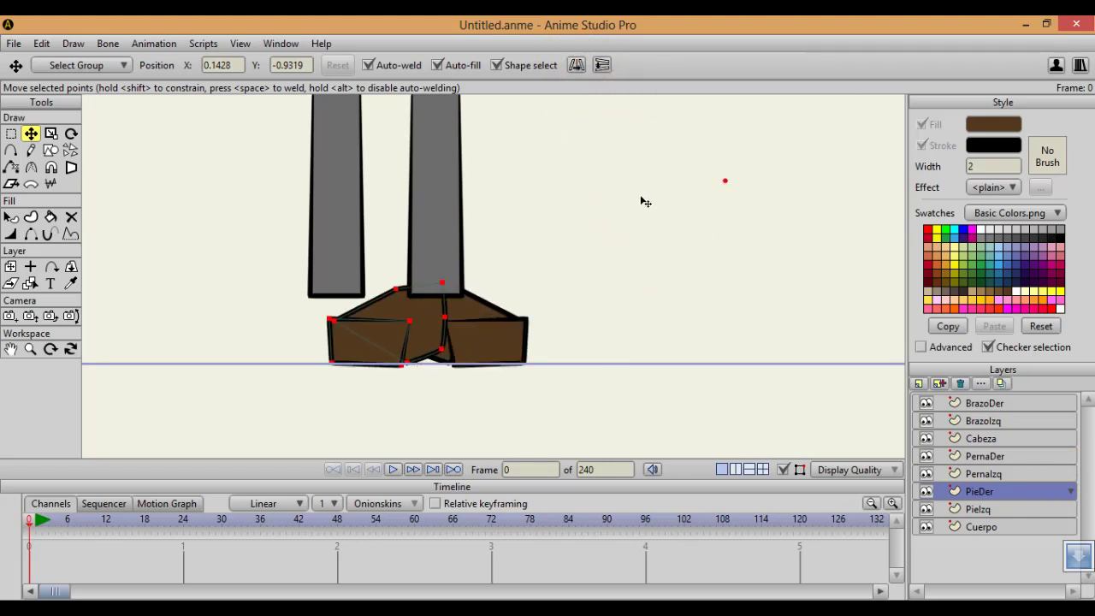
drag(592, 206, 567, 208)
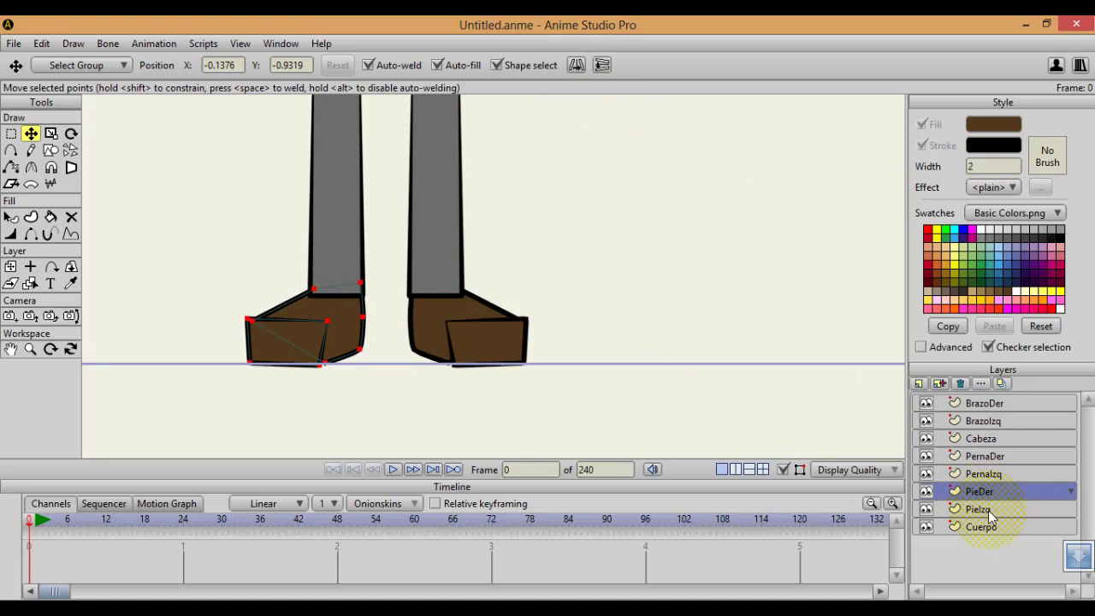
scroll(550, 395, down, 2)
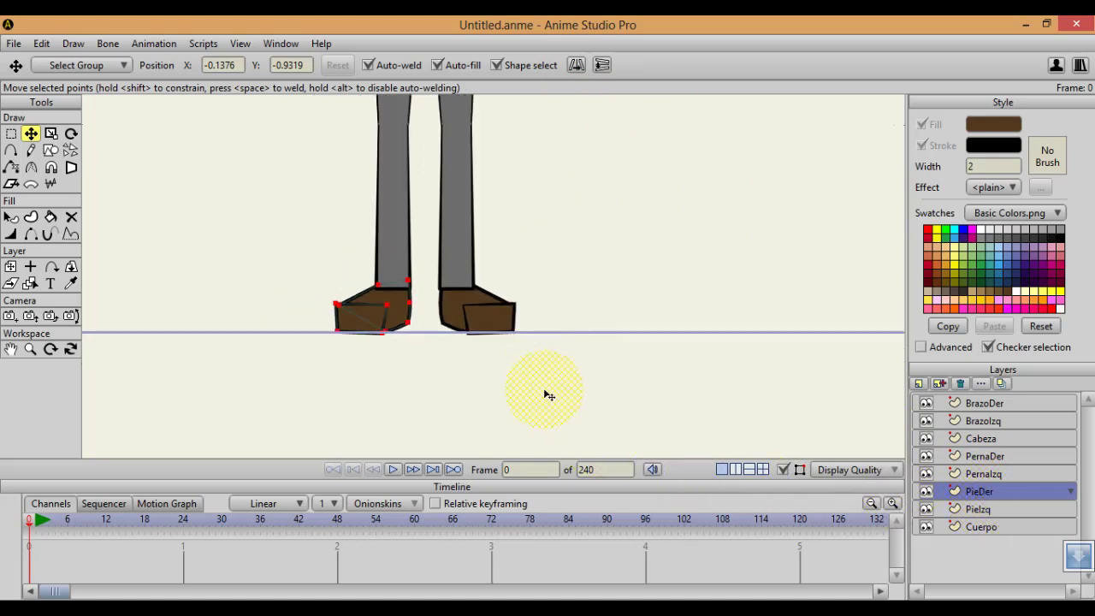
scroll(624, 269, down, 4)
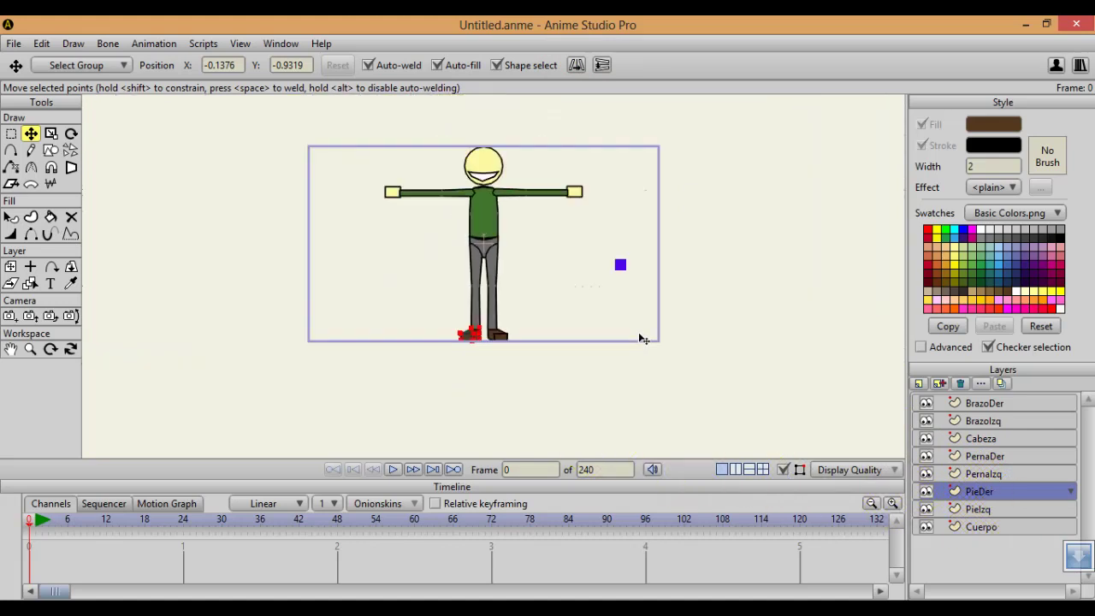
scroll(641, 335, up, 1)
scroll(614, 348, down, 1)
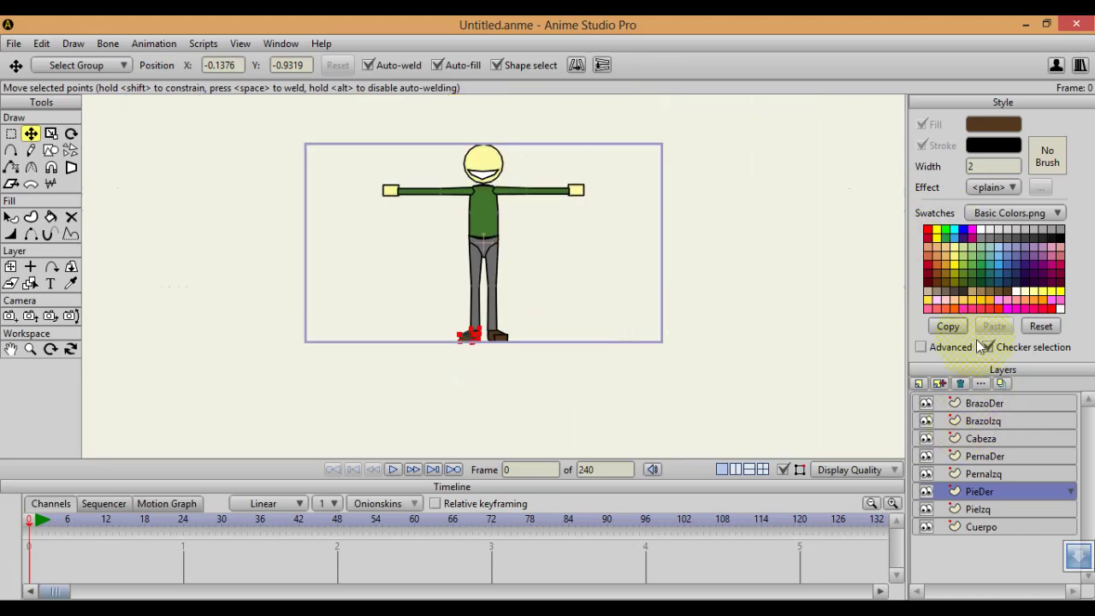
Save the project as TutoGiro in the AnmeStudioLuisk folder
click(8, 44)
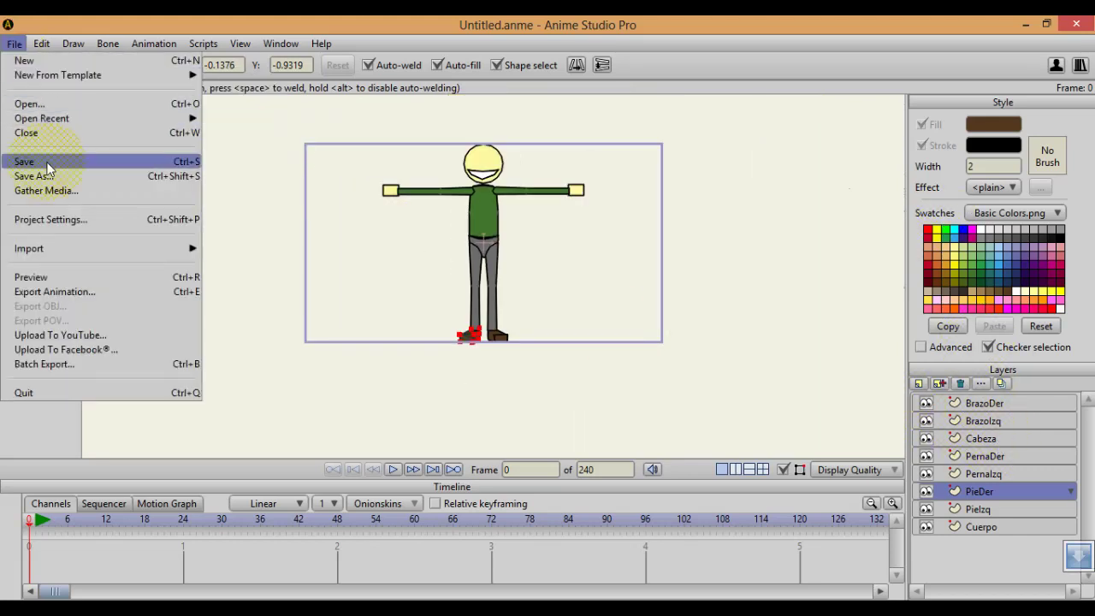
click(47, 162)
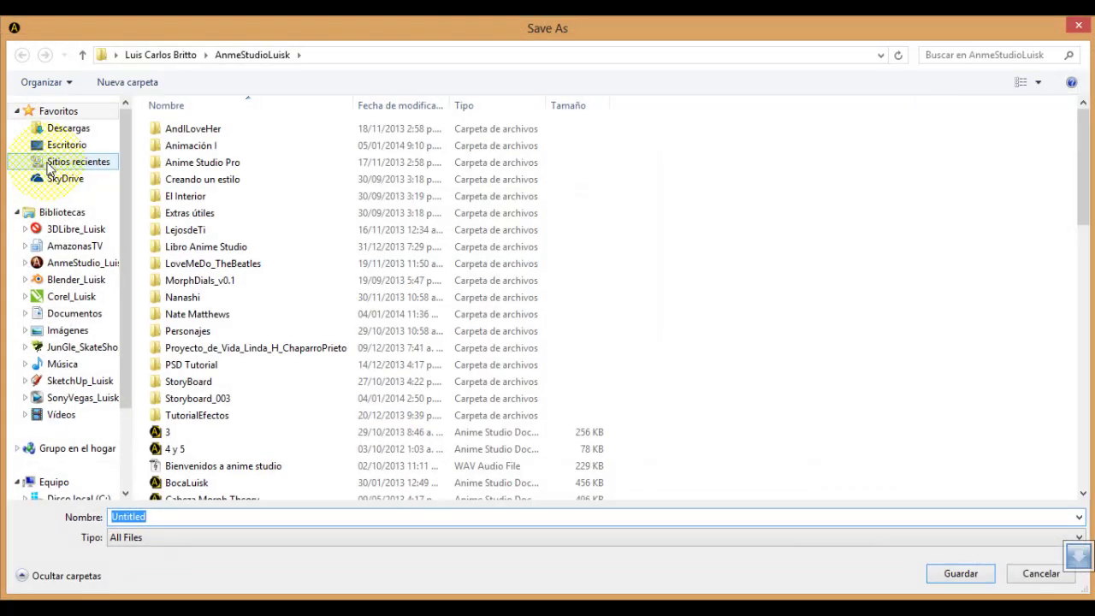
text(TutoGiro)
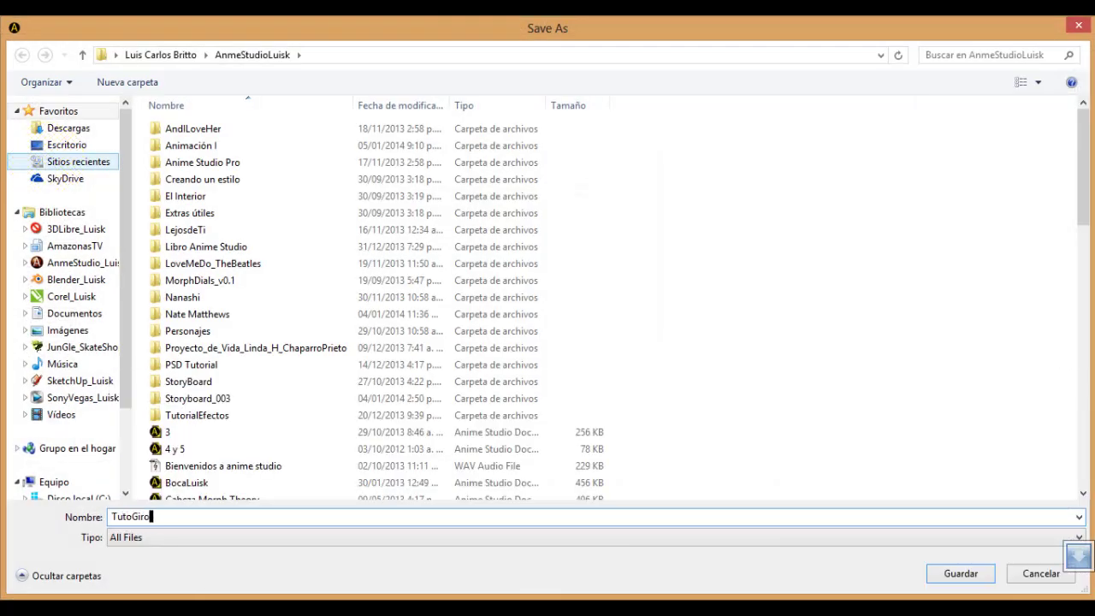
key(Return)
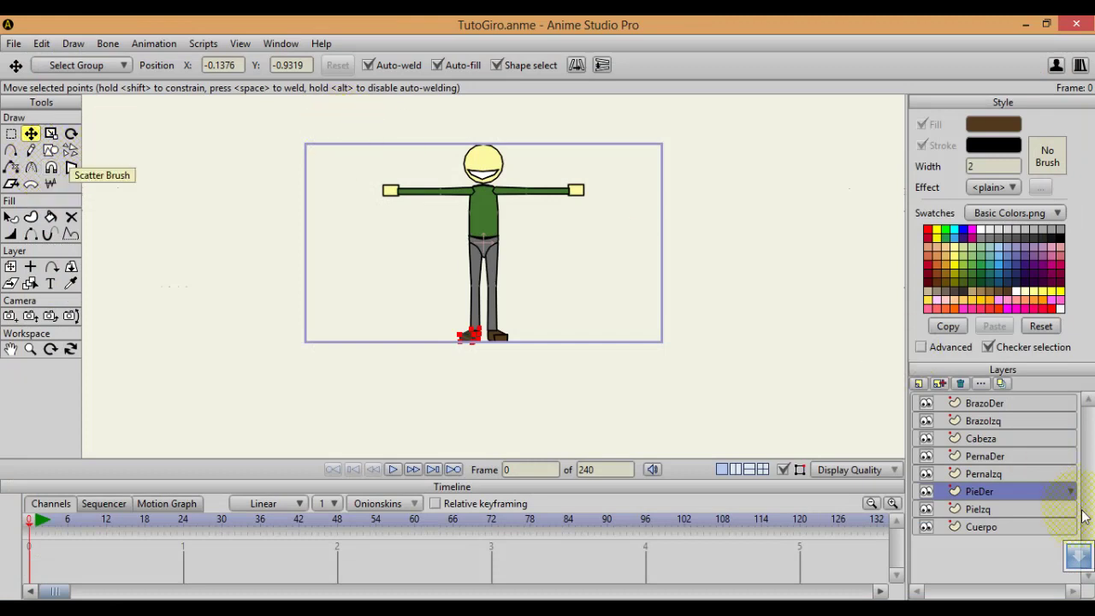
Move the PieDer layer above the PernaDer layer
click(1000, 477)
mouse_move(1000, 484)
mouse_down()
mouse_move(1001, 495)
mouse_move(1007, 476)
mouse_up()
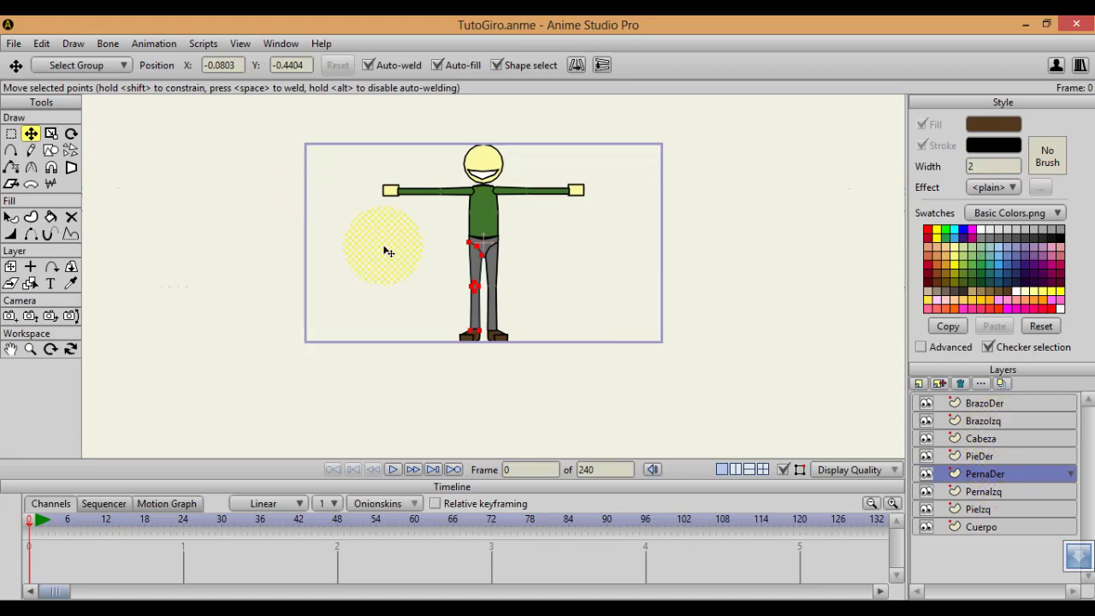
scroll(391, 262, down, 3)
scroll(391, 262, up, 5)
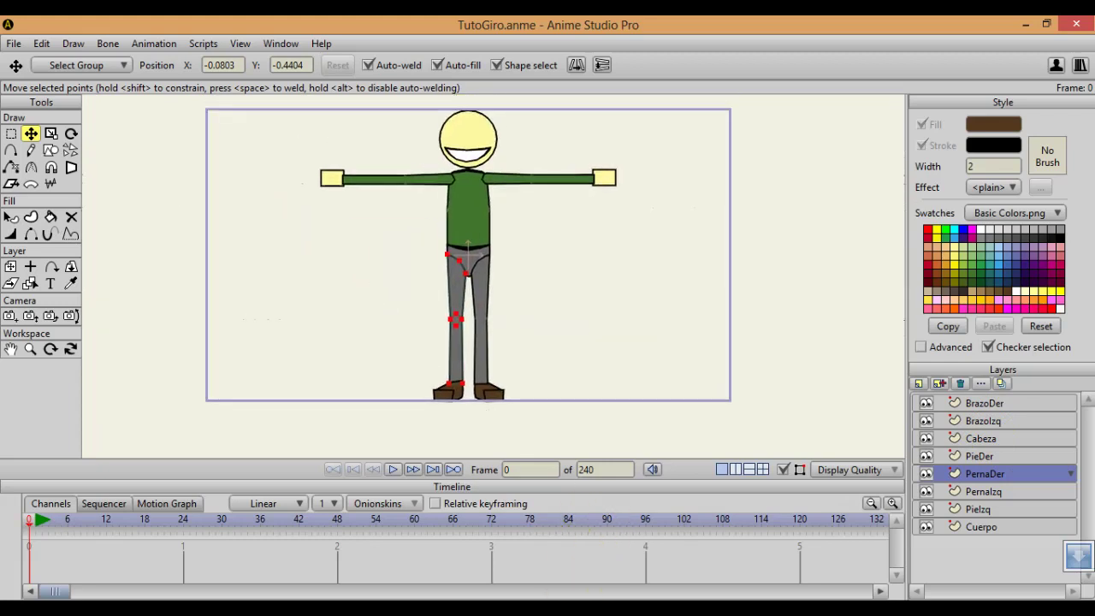
click(651, 610)
Place the PieDer layer directly beneath PernaDer so the leg overlaps the top of the shoe
click(993, 455)
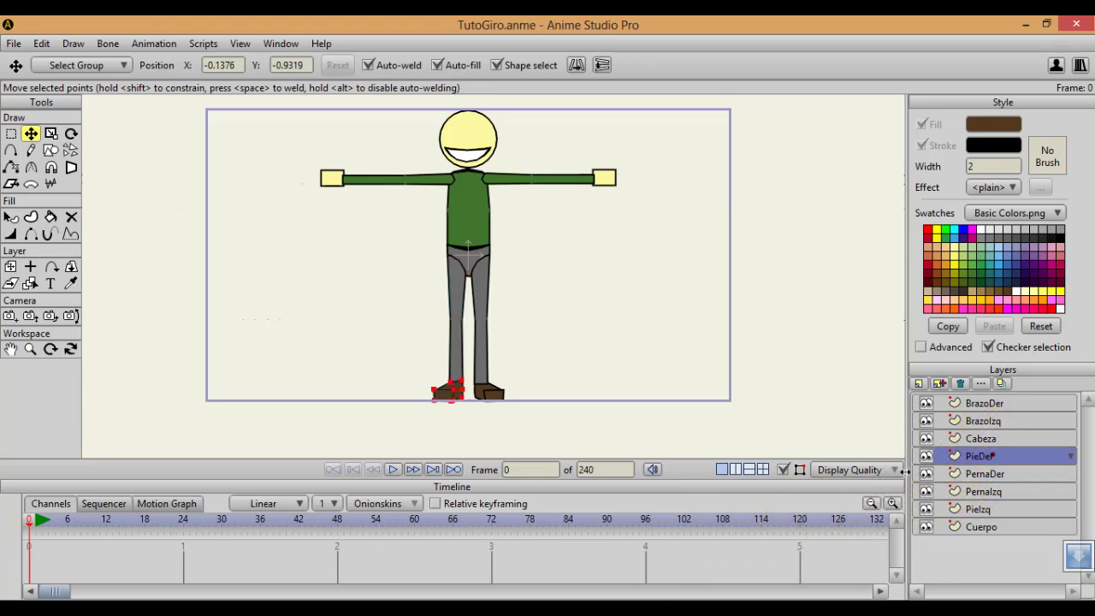
scroll(639, 379, up, 5)
drag(639, 379, 562, 38)
scroll(454, 279, up, 5)
drag(474, 251, 492, 197)
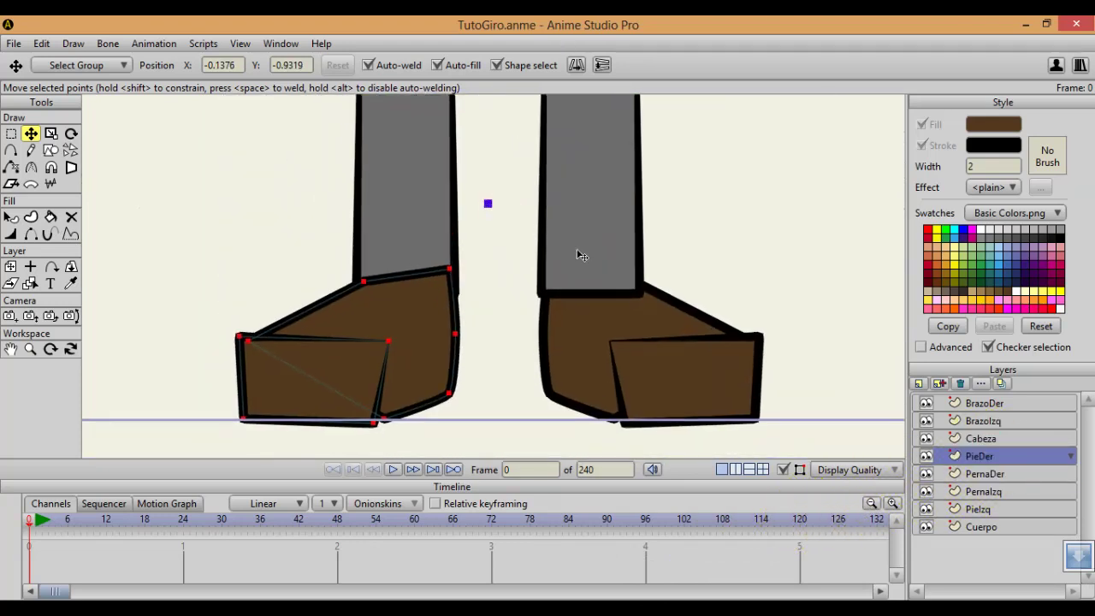
drag(990, 457, 1012, 490)
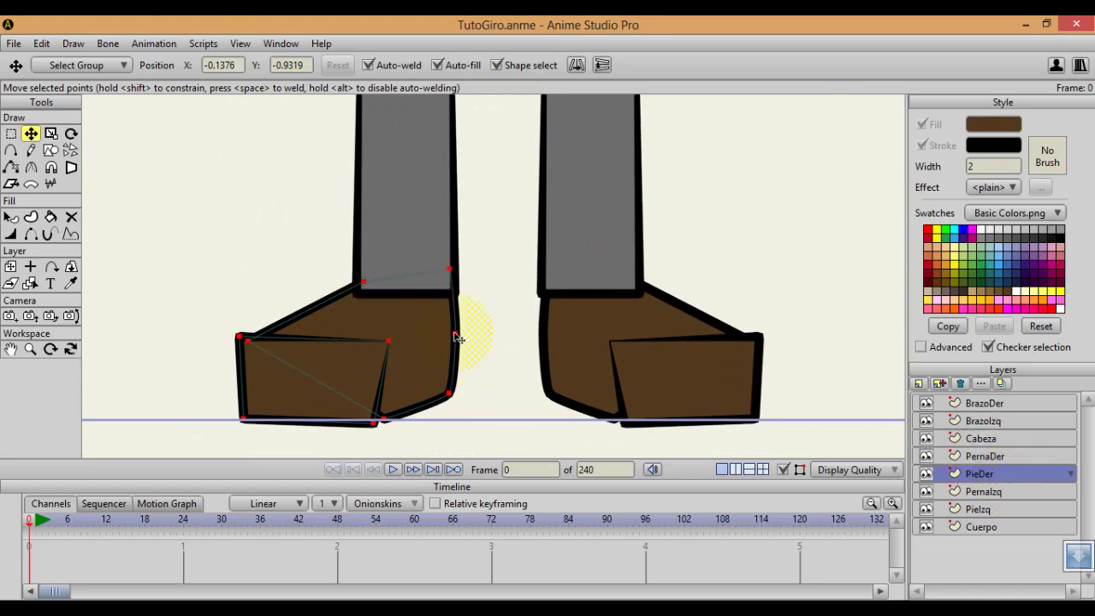
Add a point to the top edge of the PieDer shoe, pull it up behind the leg and curve it
key(a)
drag(404, 270, 403, 228)
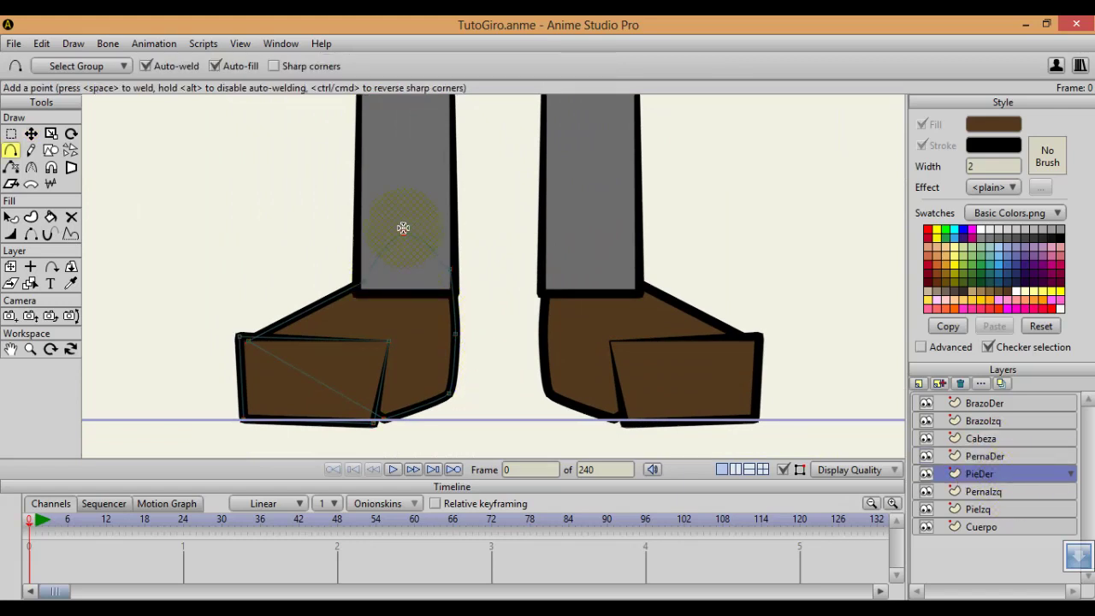
key(c)
Add a matching point to the top edge of the PieIzq shoe and round it into an arc behind the leg
click(972, 492)
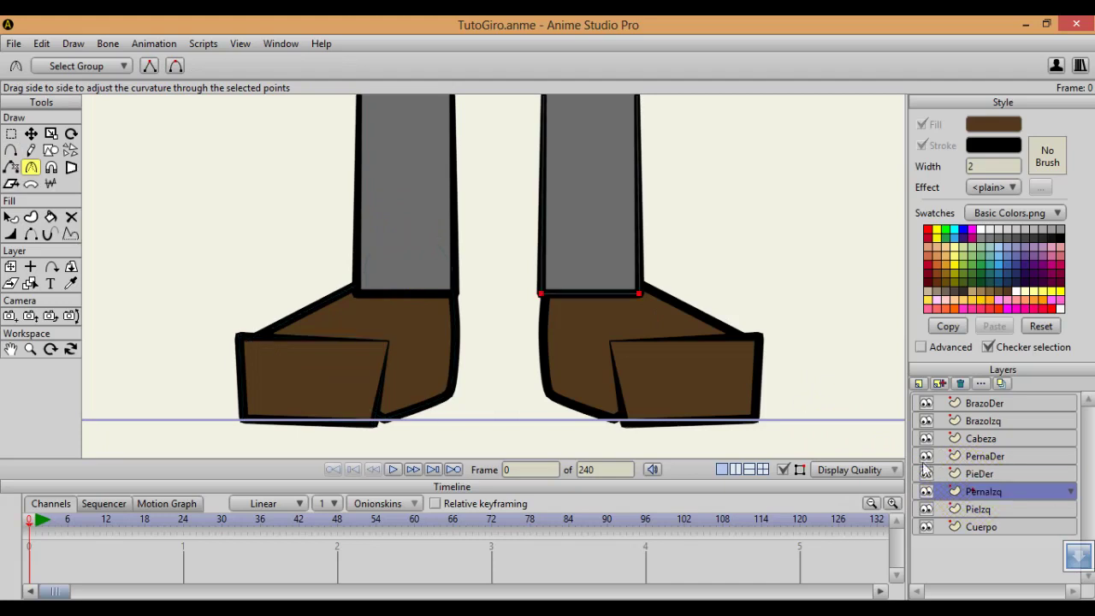
click(978, 509)
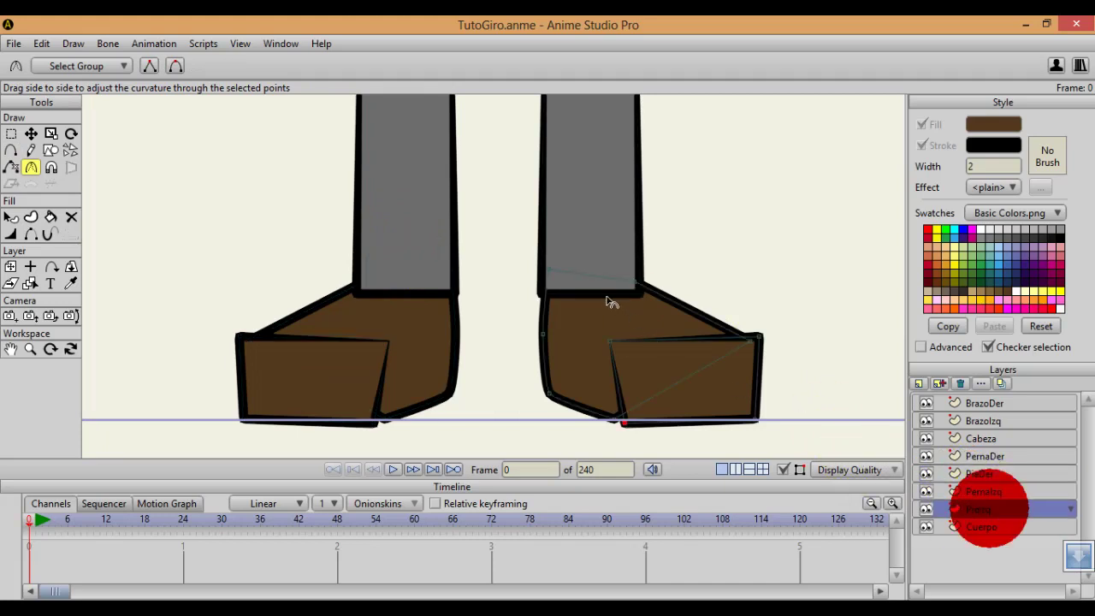
key(a)
drag(588, 277, 591, 231)
key(c)
drag(880, 328, 907, 337)
Create a bone layer above BrazoDer and name it Smile
scroll(856, 354, down, 5)
scroll(855, 353, up, 3)
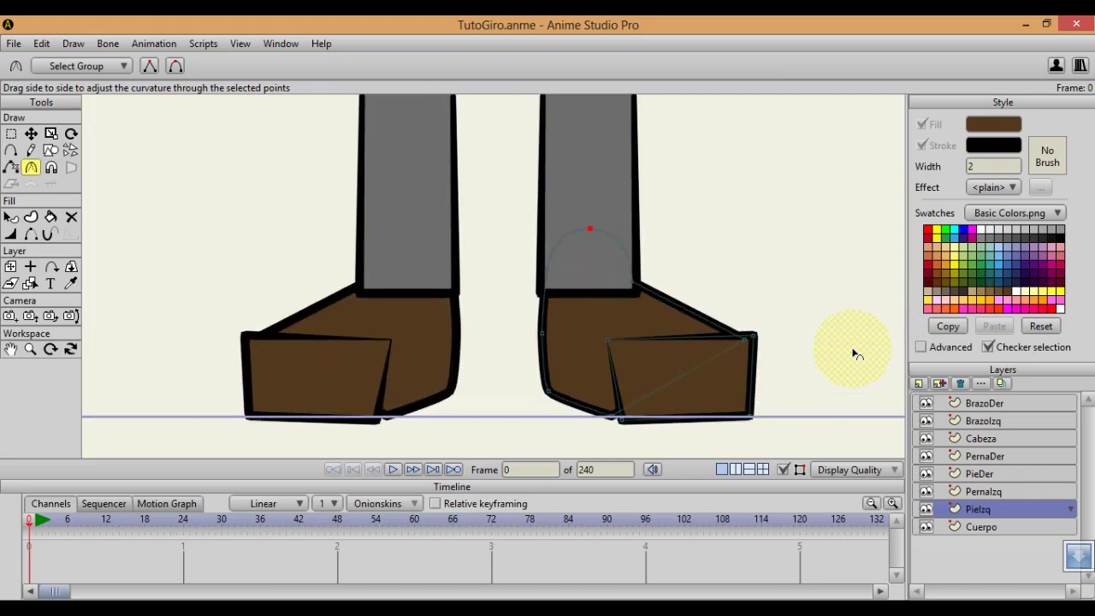
scroll(611, 257, down, 5)
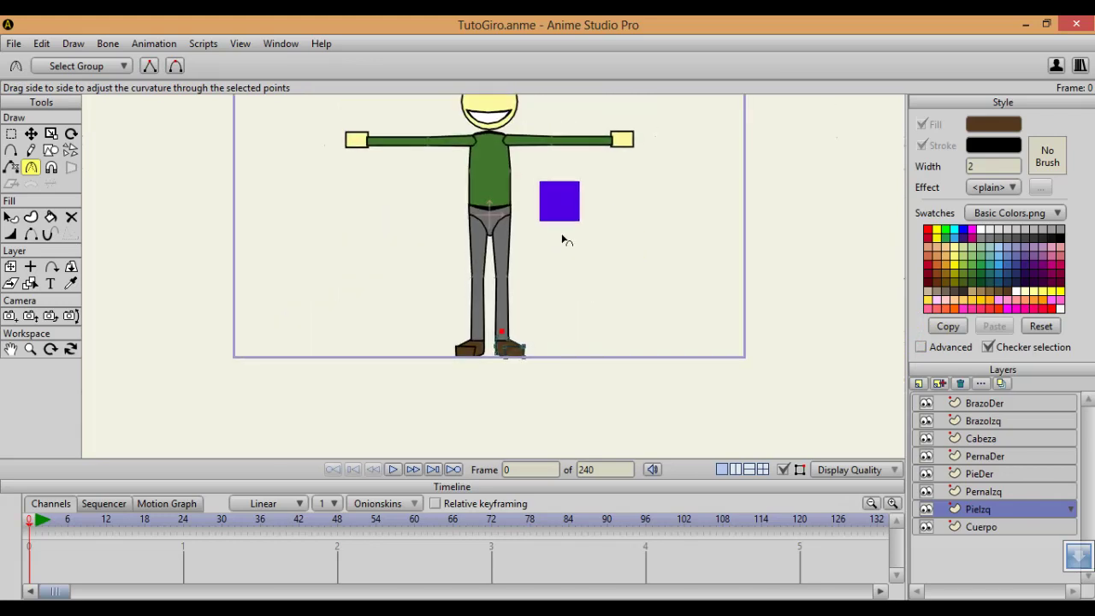
click(562, 239)
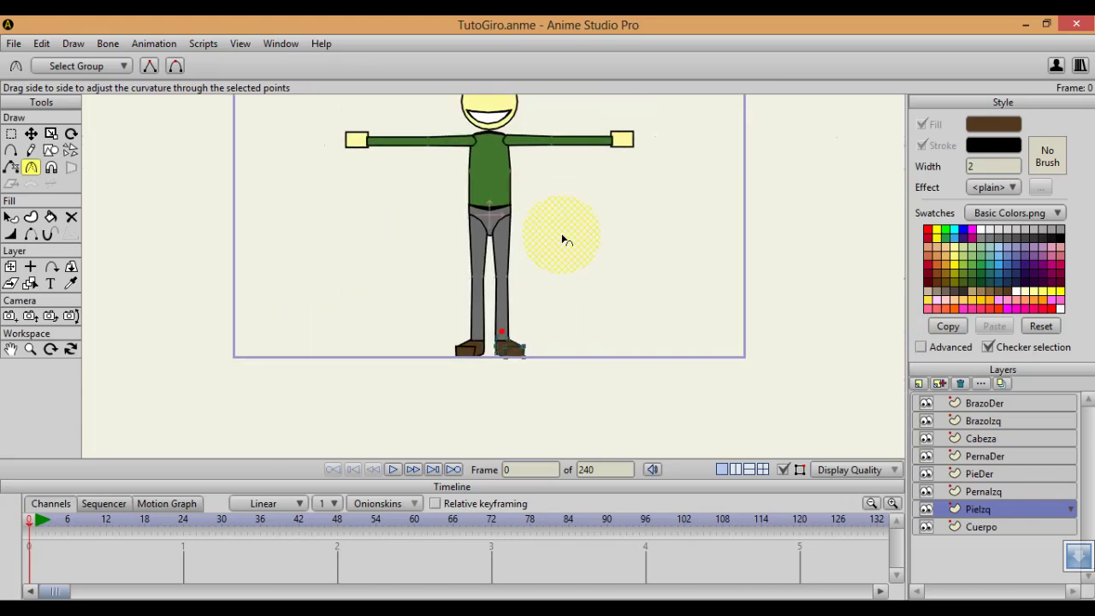
drag(563, 236, 579, 279)
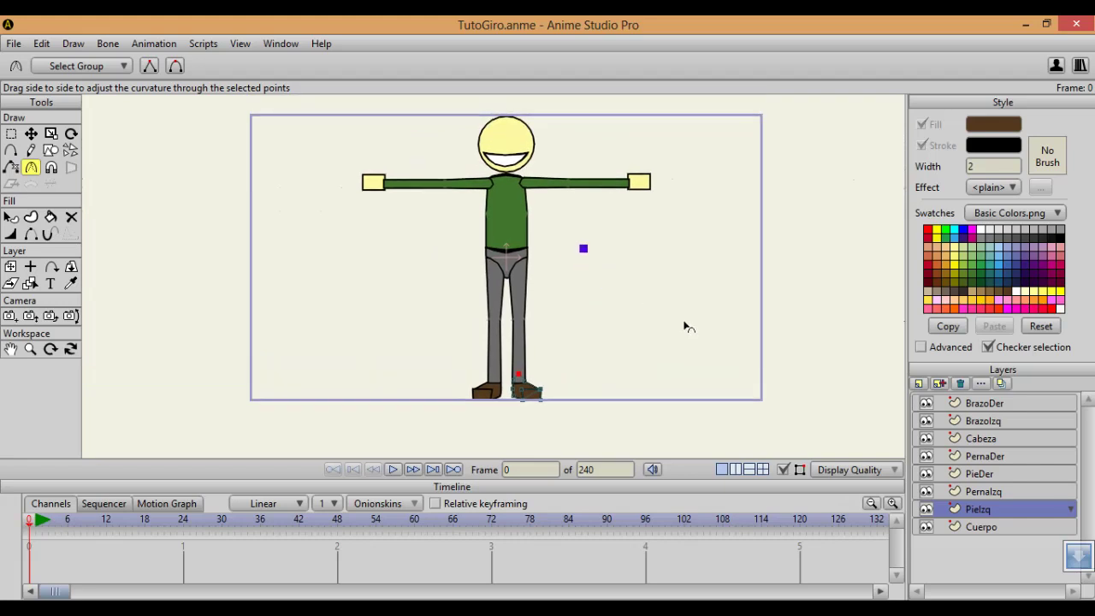
click(955, 404)
click(916, 383)
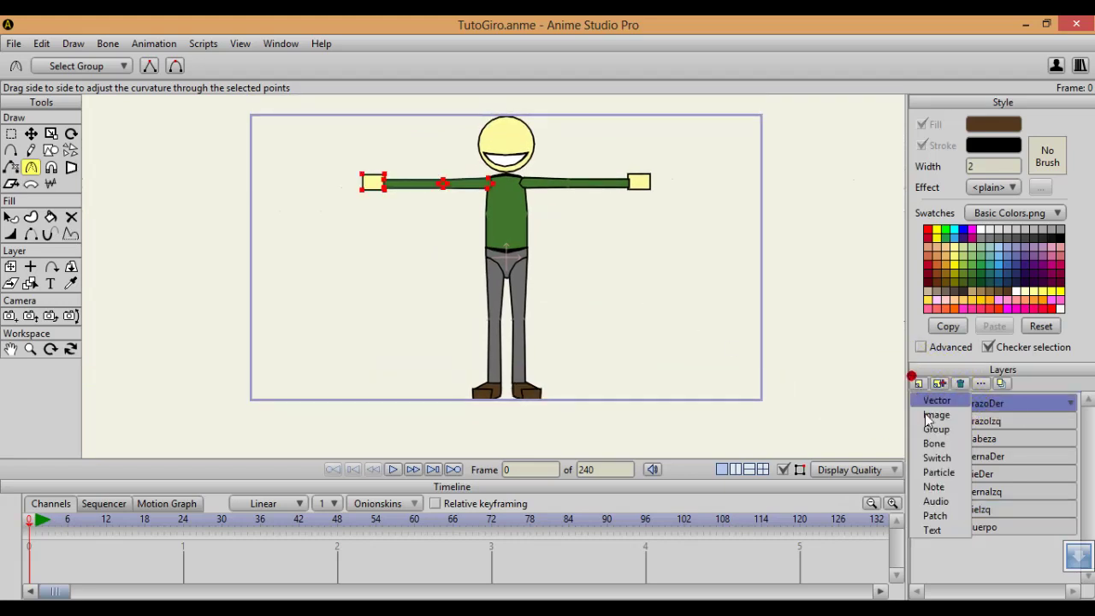
click(929, 442)
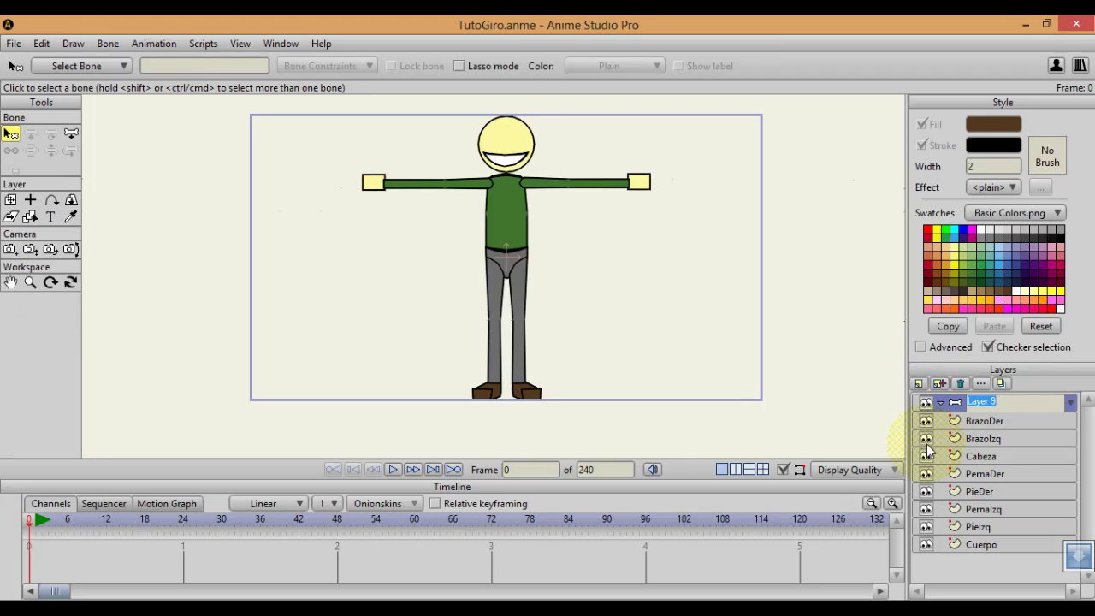
text(Smile)
key(Return)
Move all the body part layers, BrazoDer through Cuerpo, into the Smile bone layer and collapse it
click(976, 424)
shift+click(991, 541)
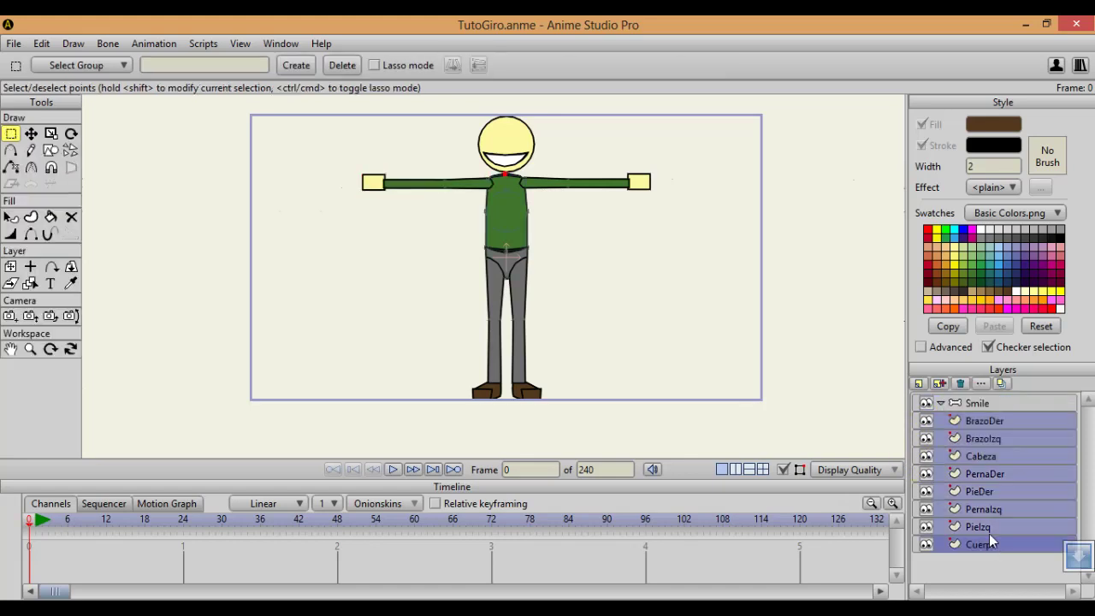
drag(991, 541, 954, 409)
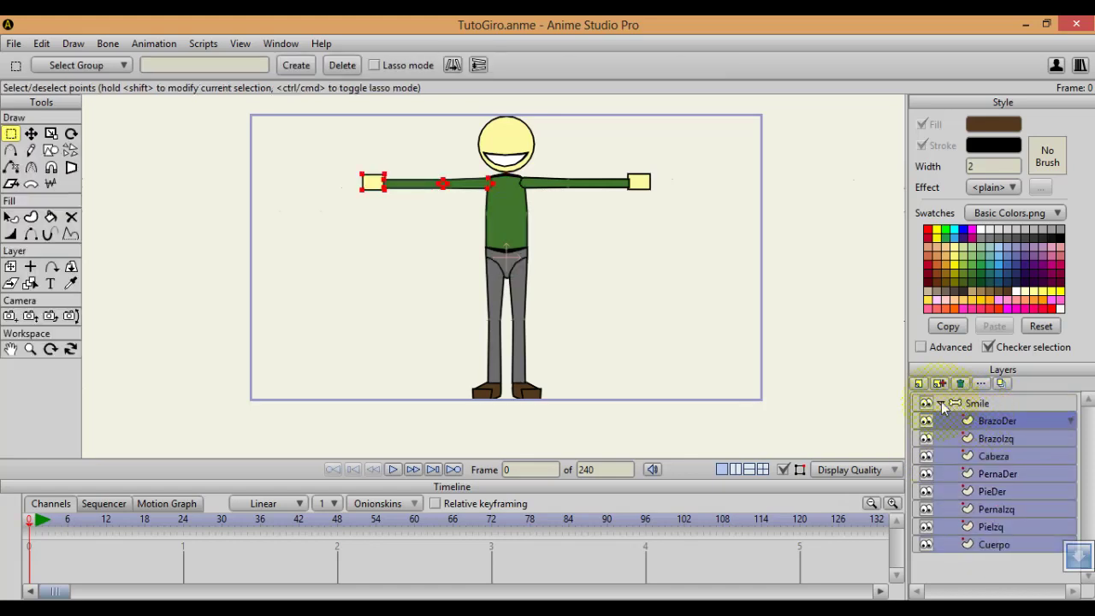
click(941, 404)
click(942, 403)
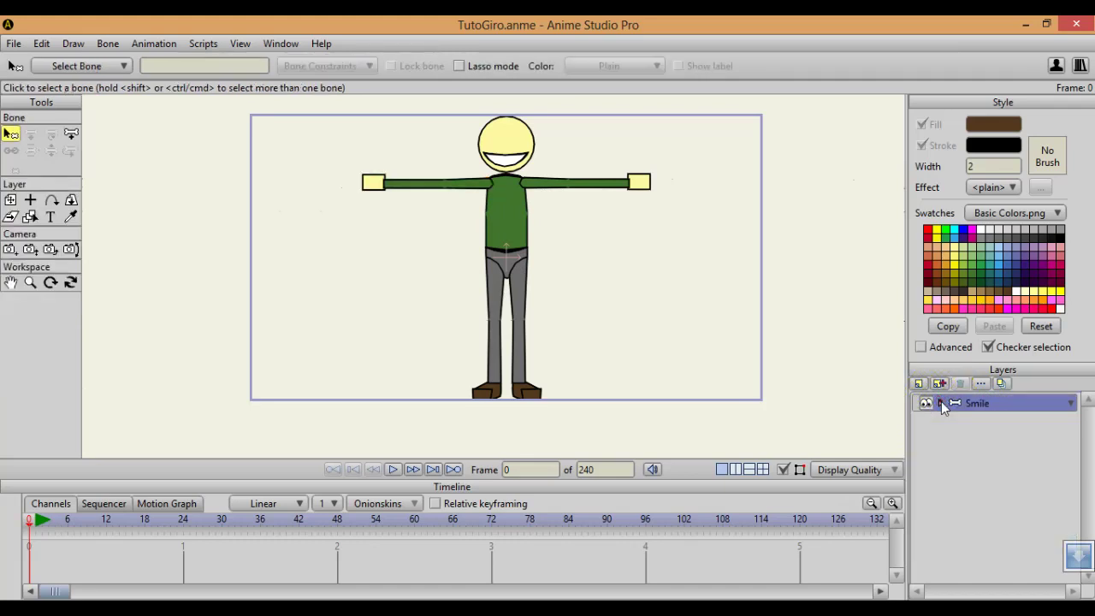
Expand the Smile bone layer to list its body part layers
click(941, 403)
double_click(941, 403)
click(942, 403)
click(941, 403)
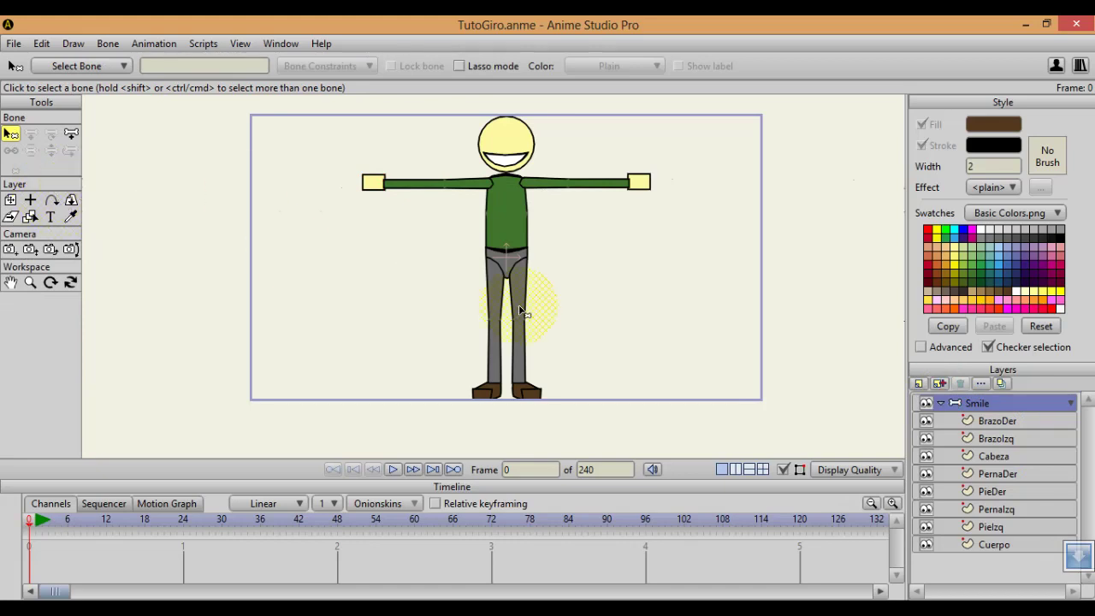
click(625, 609)
click(633, 609)
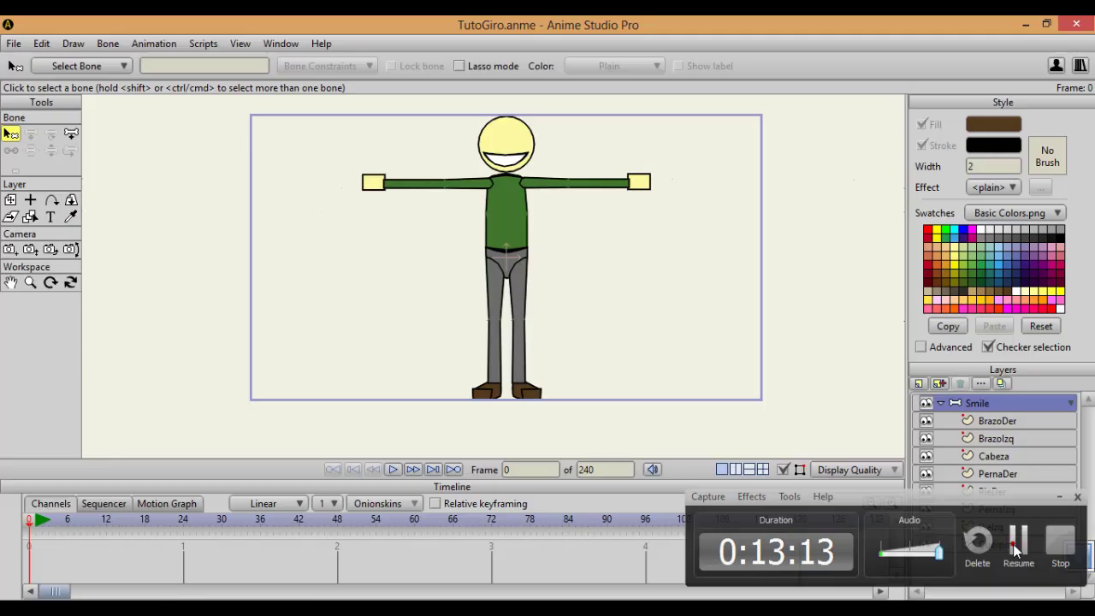
click(1013, 542)
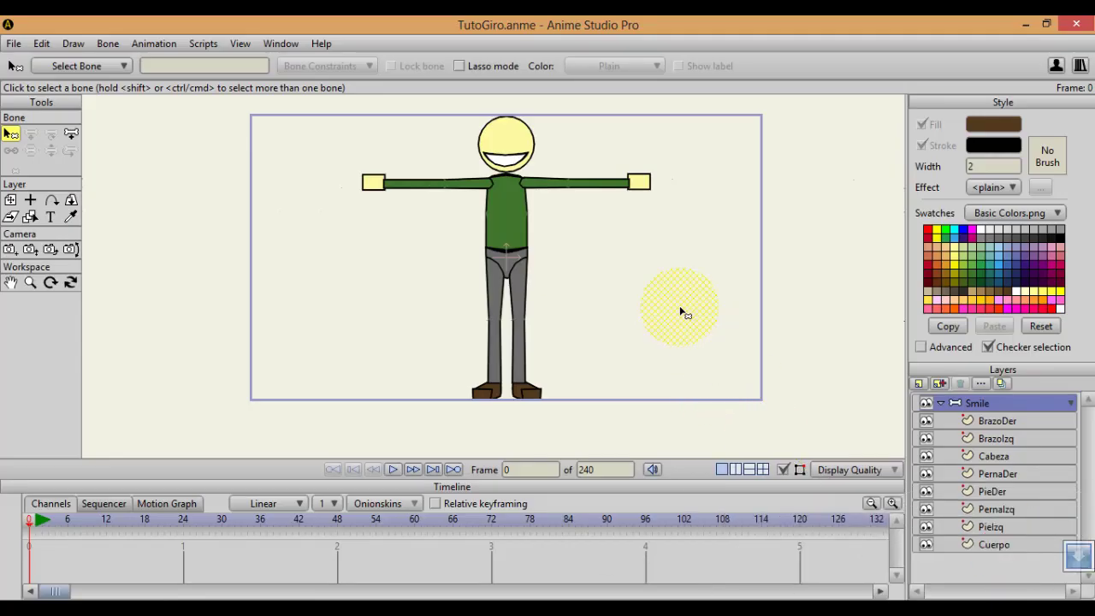
Add two chained spine bones up the middle of the torso, from the waist to mid-torso and on to the neck
click(70, 134)
click(403, 31)
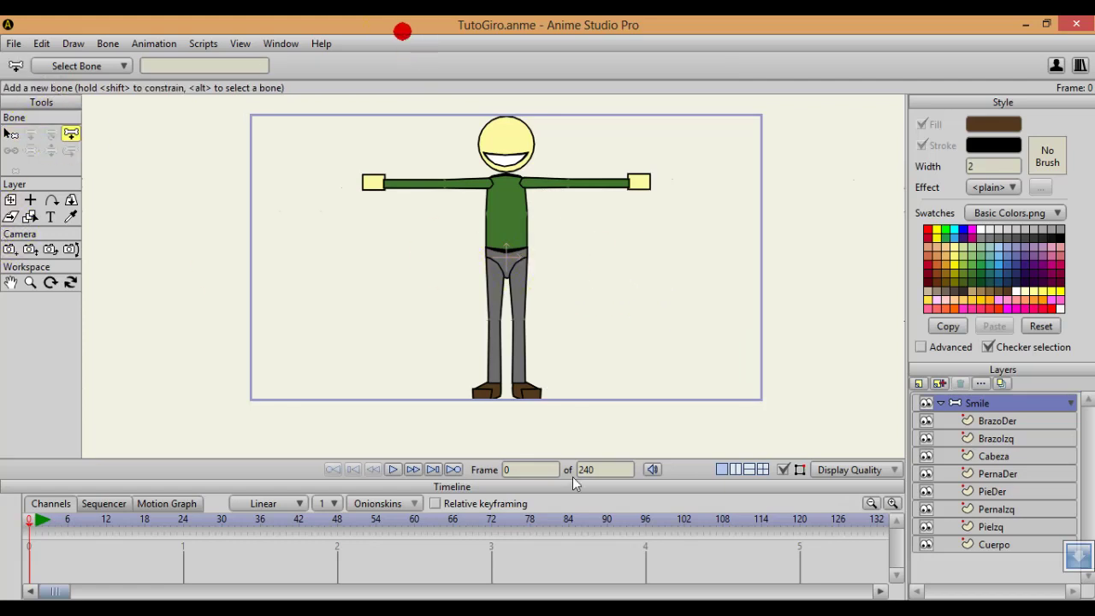
scroll(480, 252, up, 5)
drag(576, 277, 562, 272)
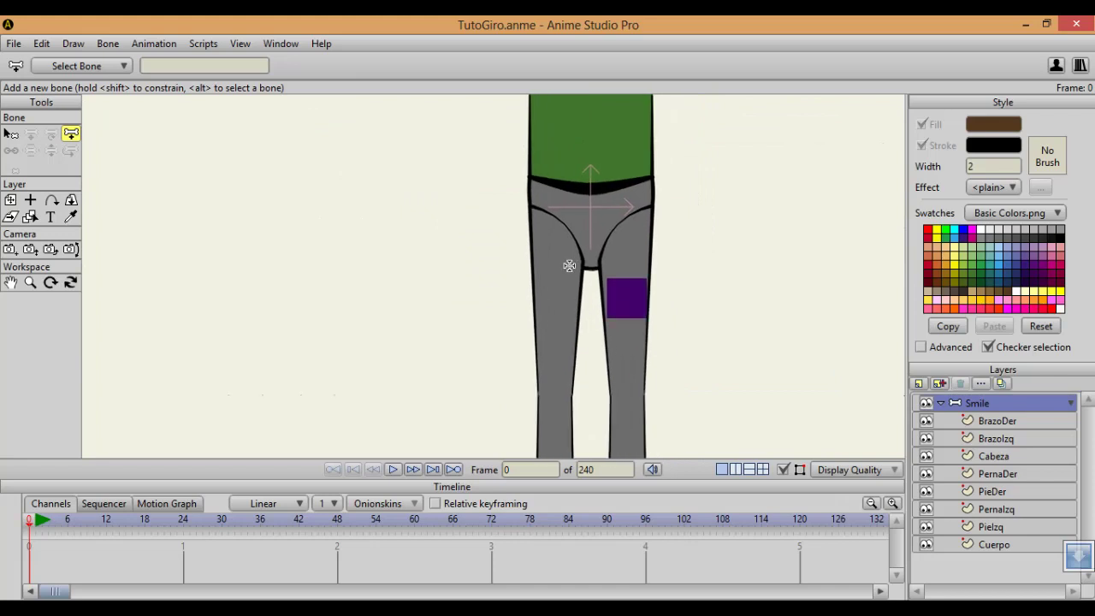
scroll(587, 220, down, 4)
scroll(587, 220, up, 4)
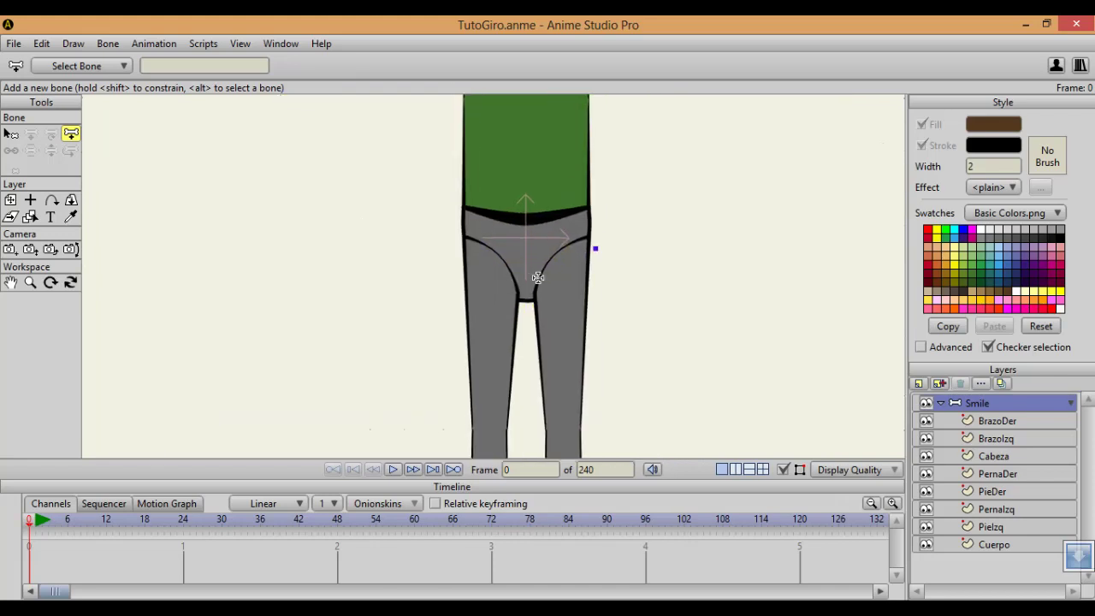
scroll(612, 249, down, 3)
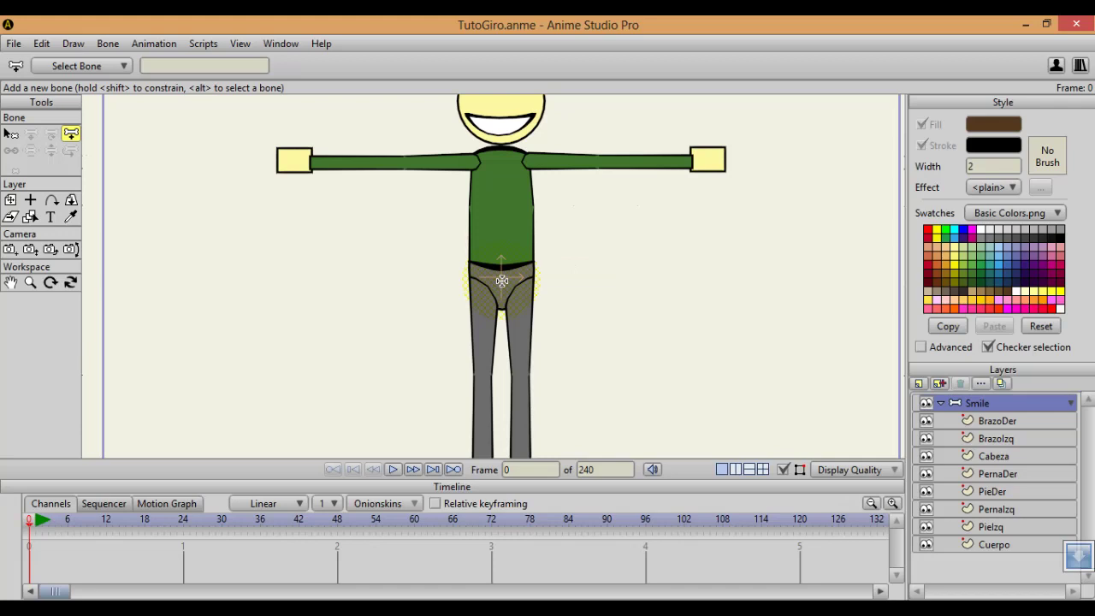
scroll(503, 276, up, 2)
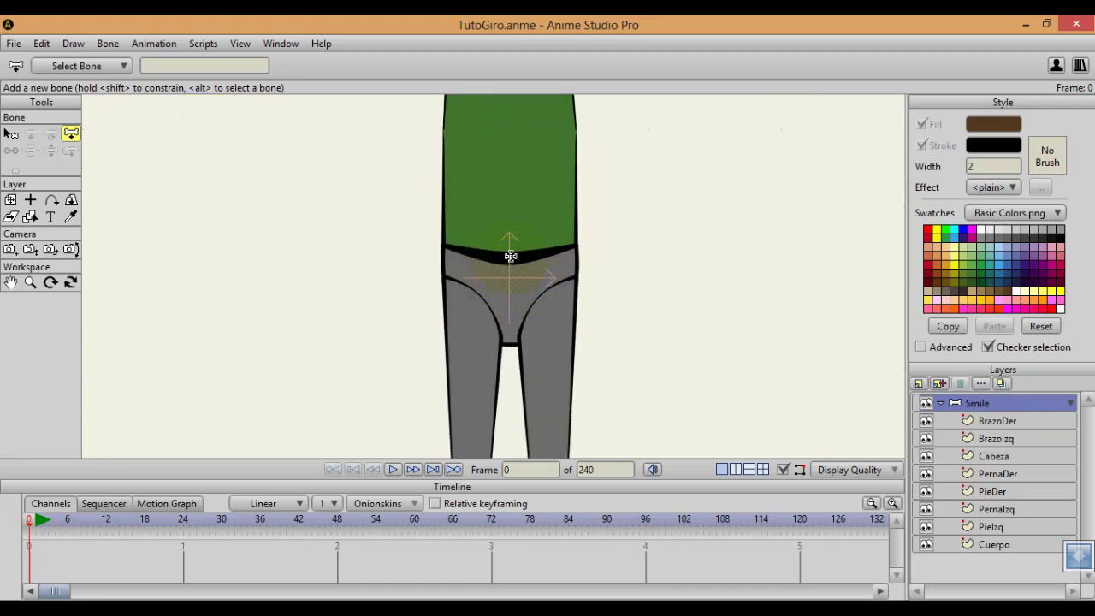
scroll(510, 256, down, 2)
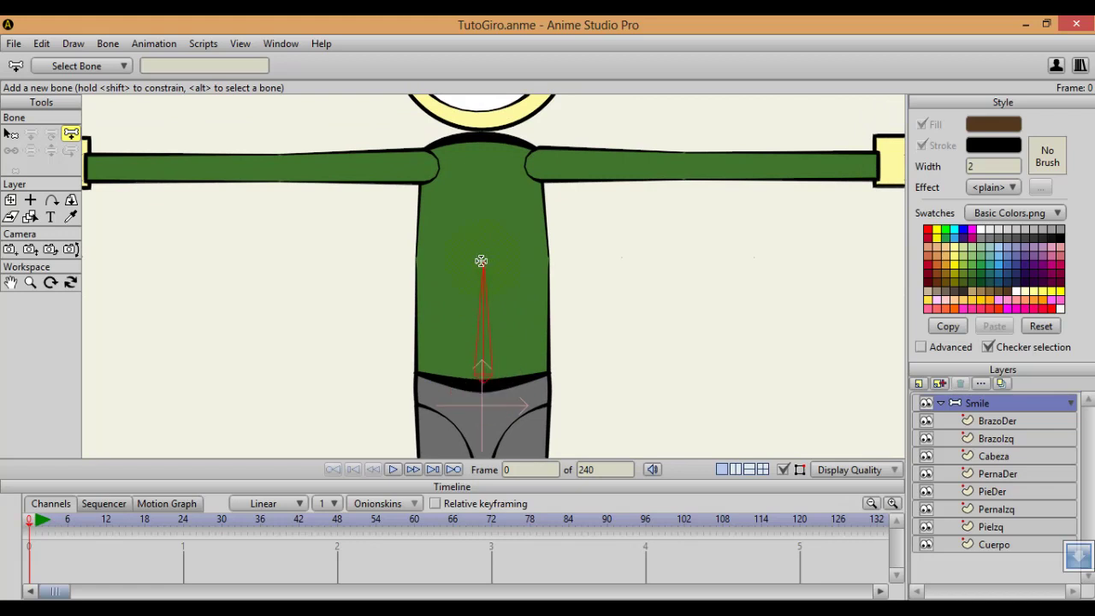
drag(481, 264, 481, 145)
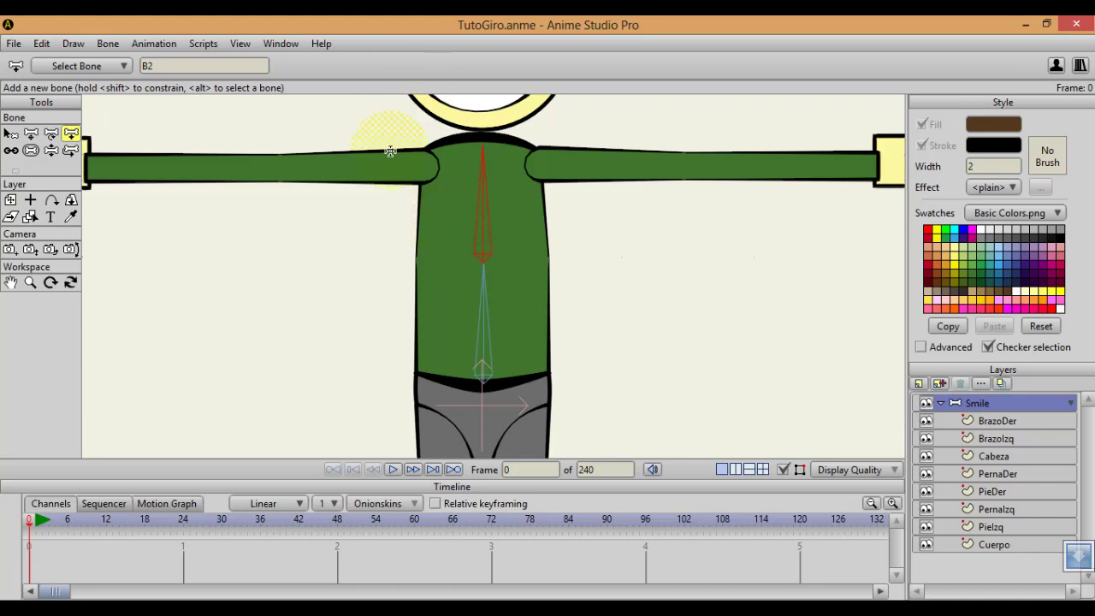
Add a pelvis bone between the waist and the crotch
scroll(496, 244, down, 2)
drag(492, 330, 457, 334)
scroll(479, 226, up, 4)
scroll(483, 200, down, 2)
Add a chain of upper arm, forearm and hand bones along the canvas-right arm, undoing any stray bone
scroll(482, 201, up, 5)
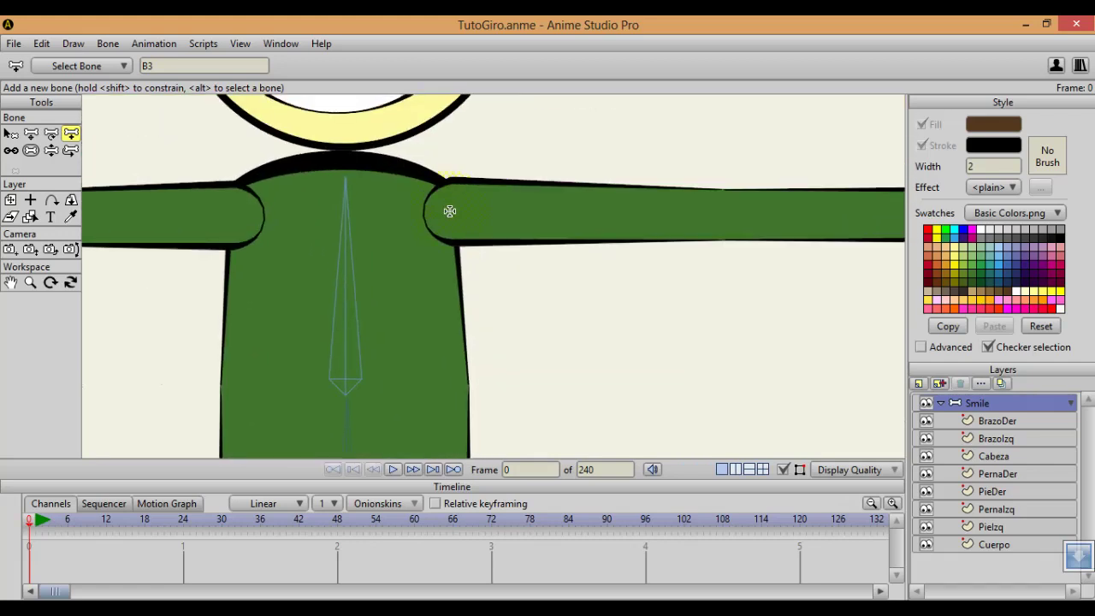
drag(450, 210, 730, 210)
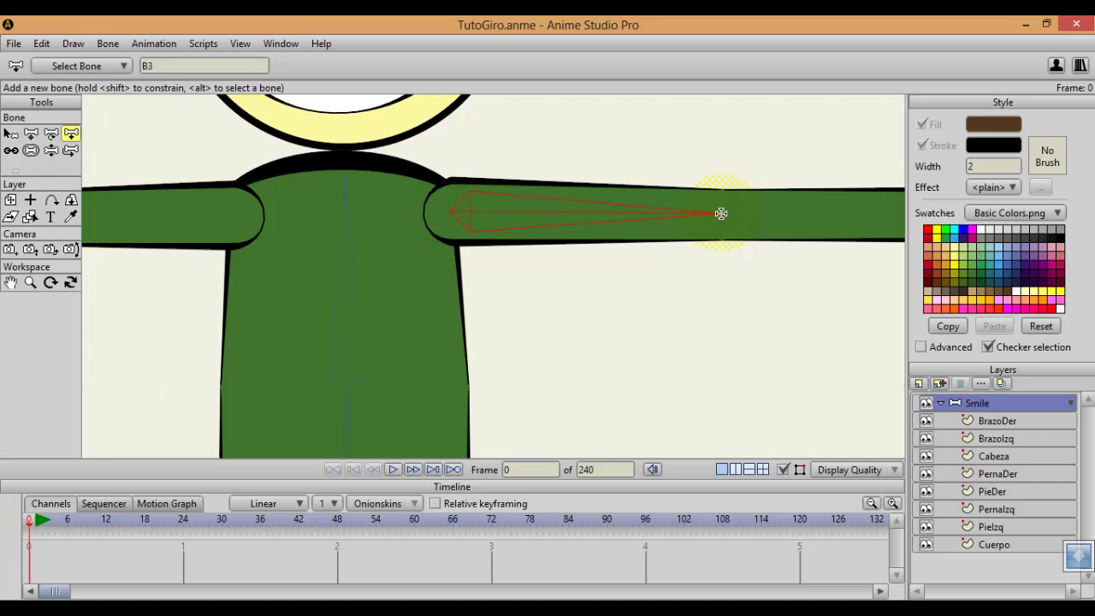
drag(721, 214, 746, 220)
drag(813, 225, 658, 239)
key(ctrl+z)
drag(567, 229, 567, 228)
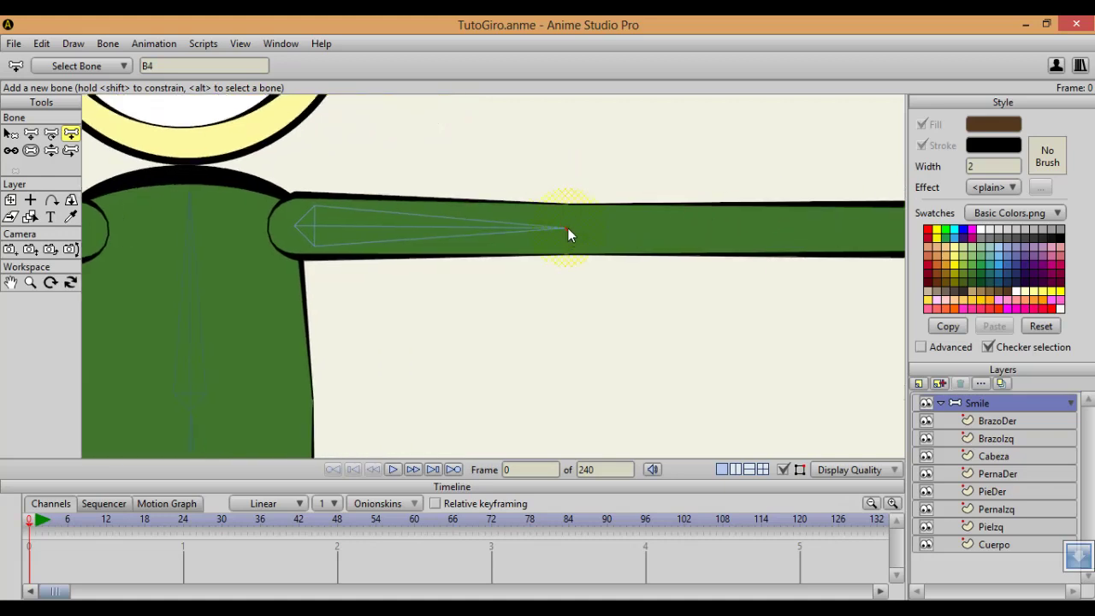
drag(566, 269, 574, 234)
mouse_move(769, 253)
mouse_down()
mouse_move(600, 261)
mouse_move(843, 261)
mouse_up()
Add a matching chain of upper arm, forearm and hand bones along the canvas-left arm
scroll(800, 267, down, 3)
drag(402, 310, 603, 305)
scroll(604, 305, up, 3)
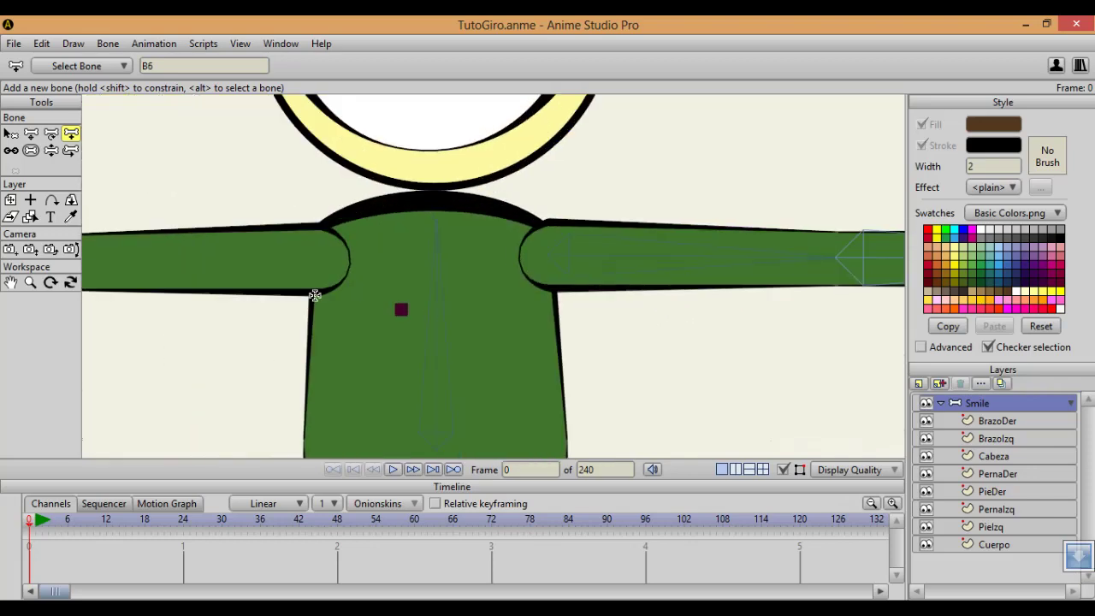
drag(418, 293, 786, 320)
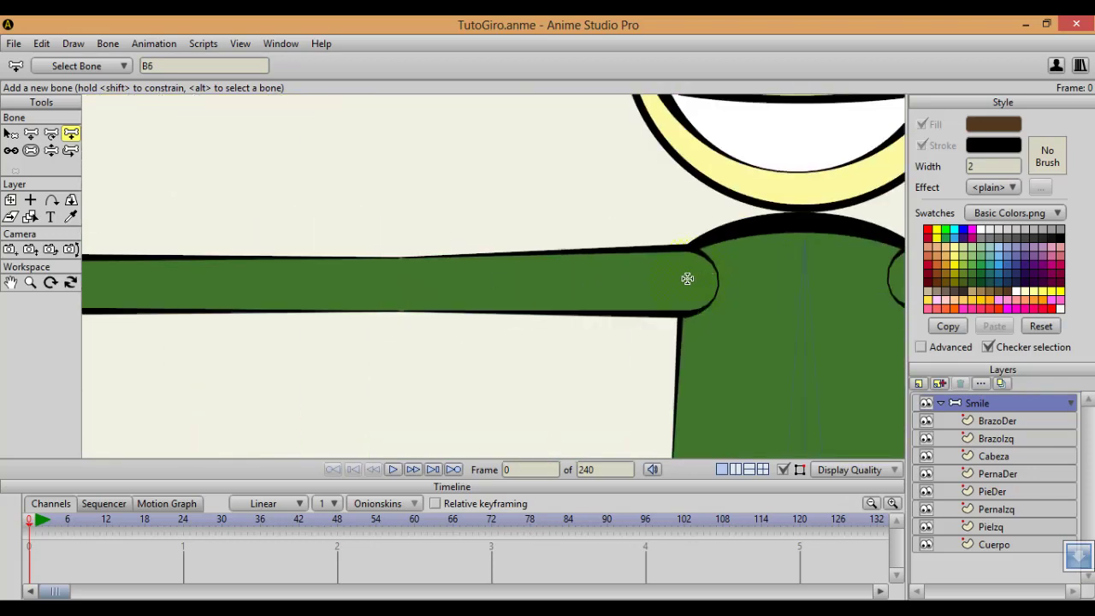
drag(678, 279, 777, 276)
drag(778, 277, 257, 275)
Add a head bone running from the neck up to the top of the head
scroll(648, 317, down, 3)
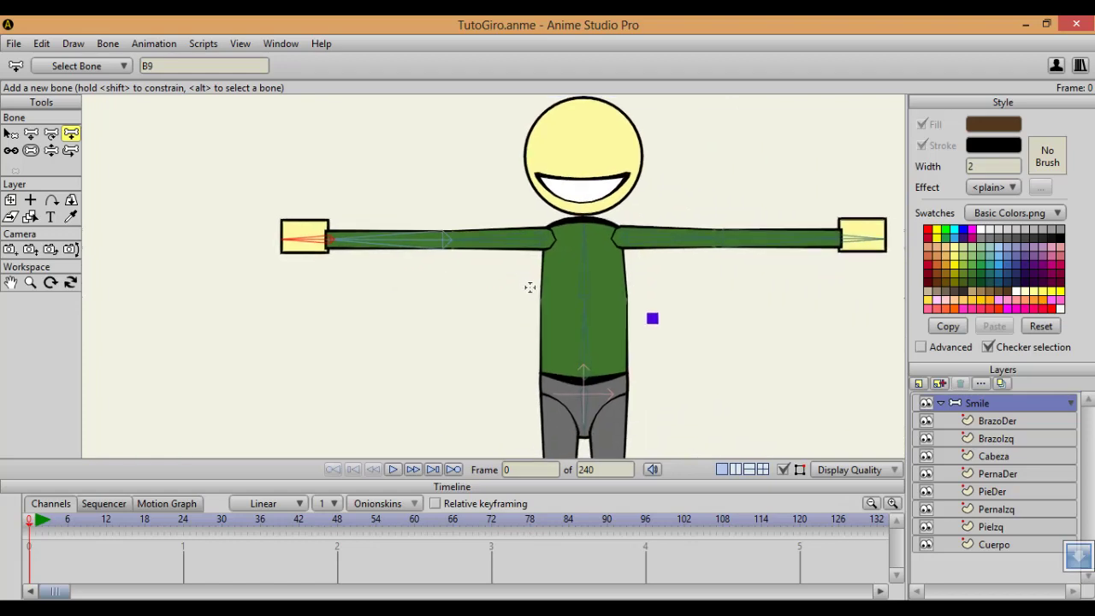
scroll(616, 138, up, 3)
scroll(603, 144, down, 1)
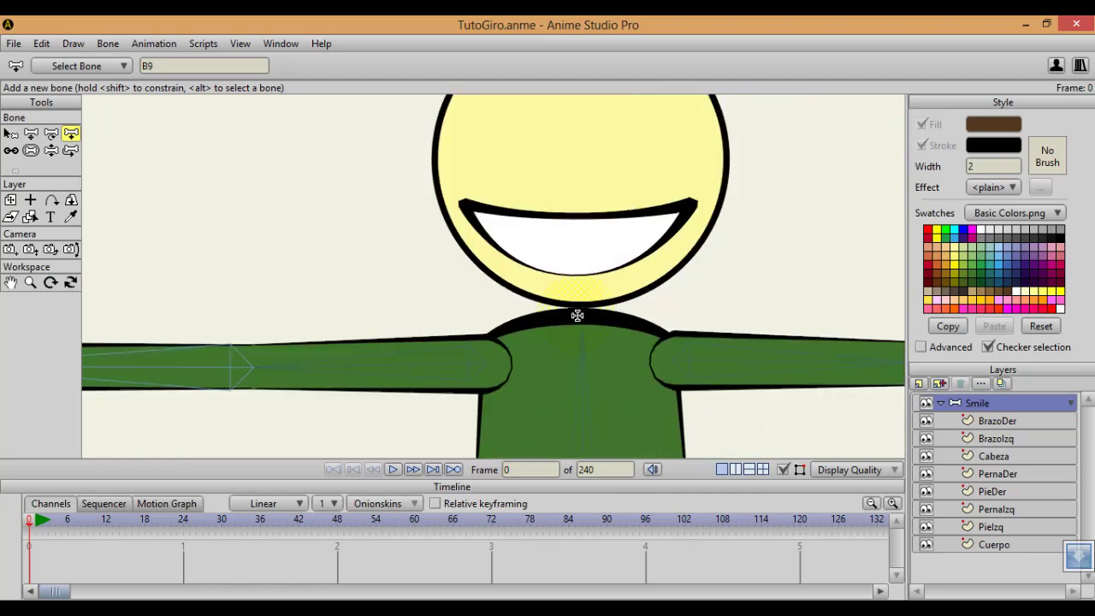
drag(583, 315, 581, 172)
scroll(590, 288, down, 4)
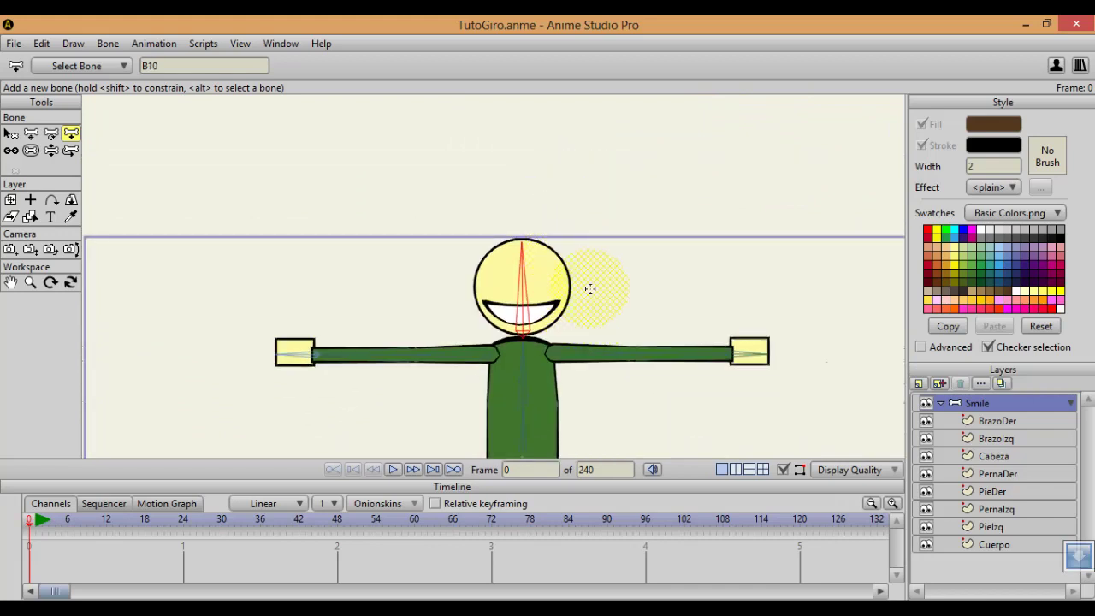
Add a chain of thigh, shin and foot bones down the canvas-right leg
drag(592, 286, 616, 217)
scroll(615, 217, up, 4)
scroll(648, 259, down, 3)
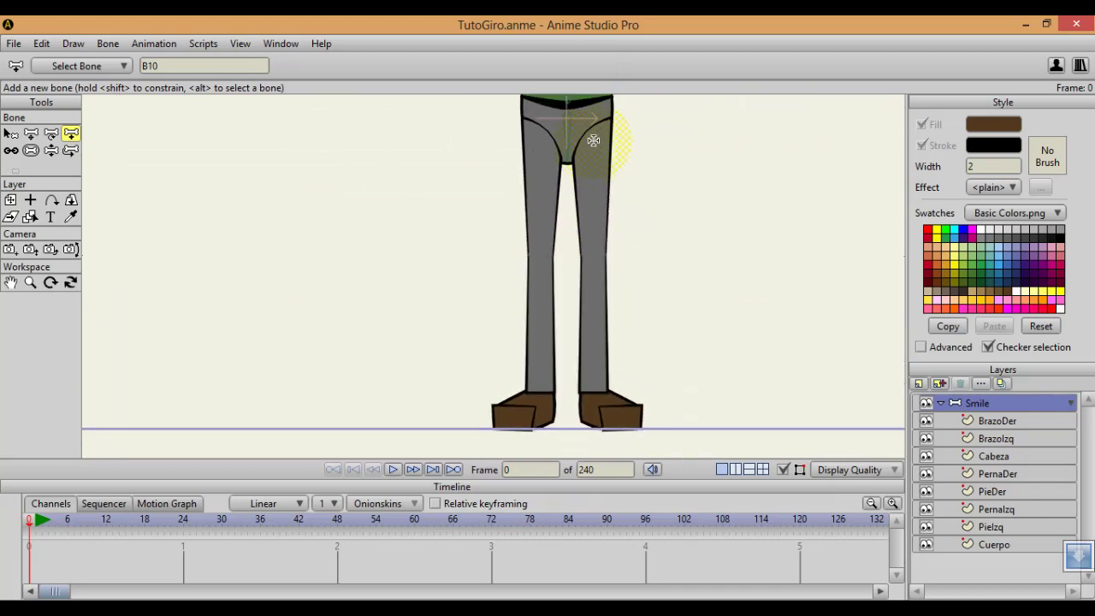
drag(591, 139, 594, 422)
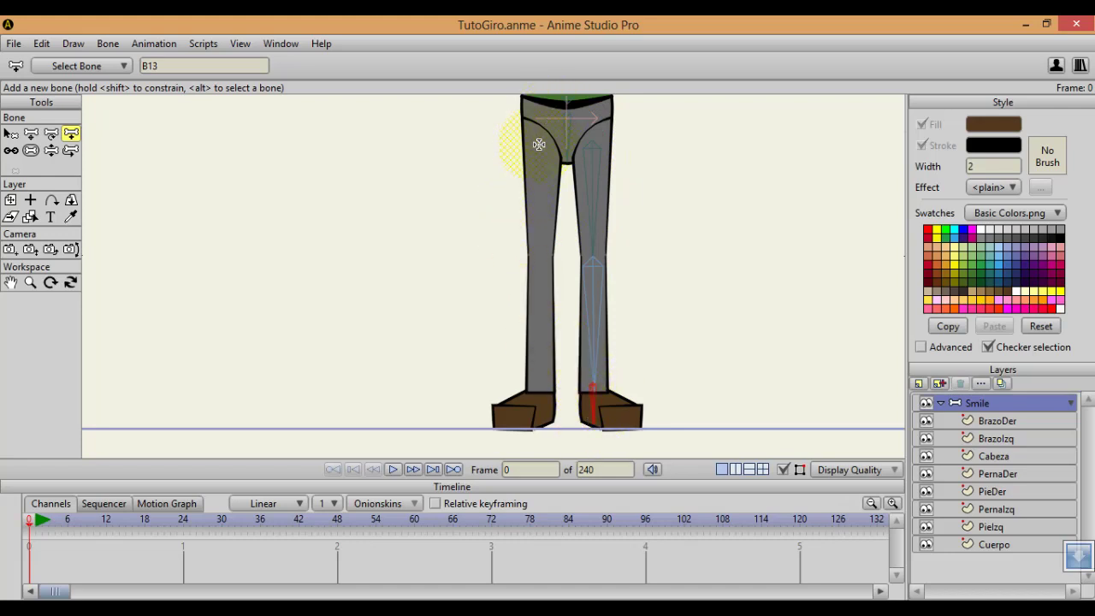
Add a matching chain of thigh, shin and foot bones down the canvas-left leg
drag(539, 144, 542, 422)
scroll(570, 359, down, 5)
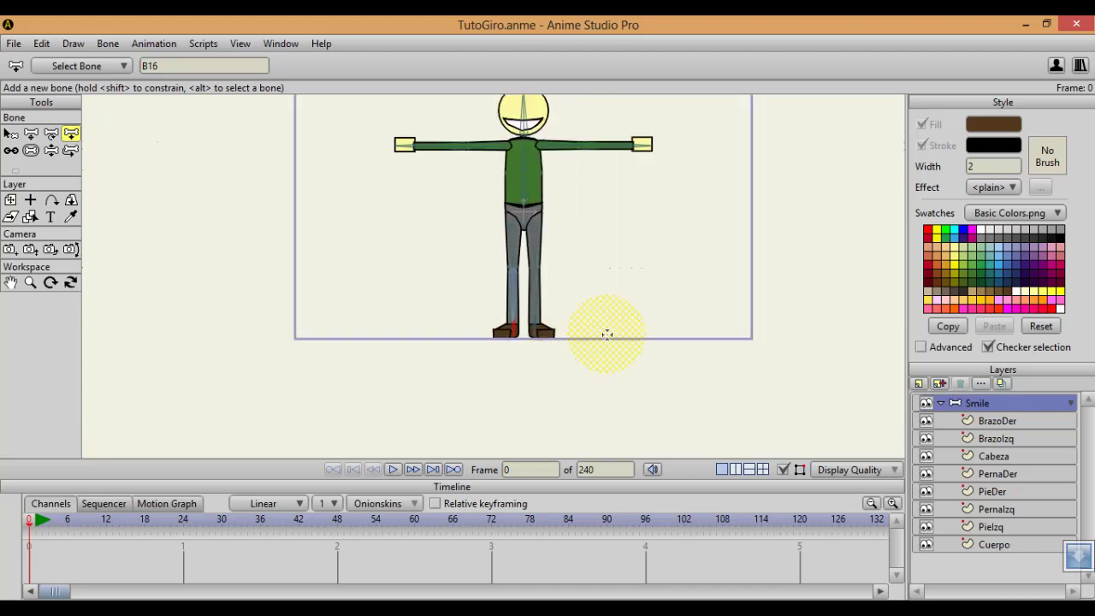
scroll(576, 242, down, 2)
scroll(535, 331, up, 5)
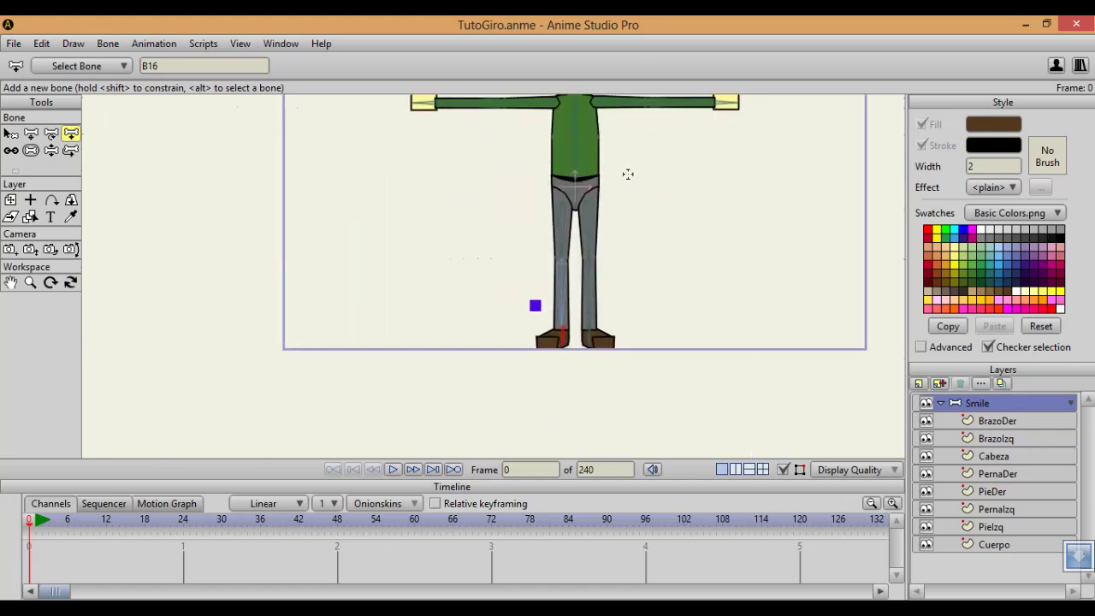
scroll(628, 174, up, 2)
scroll(587, 245, down, 5)
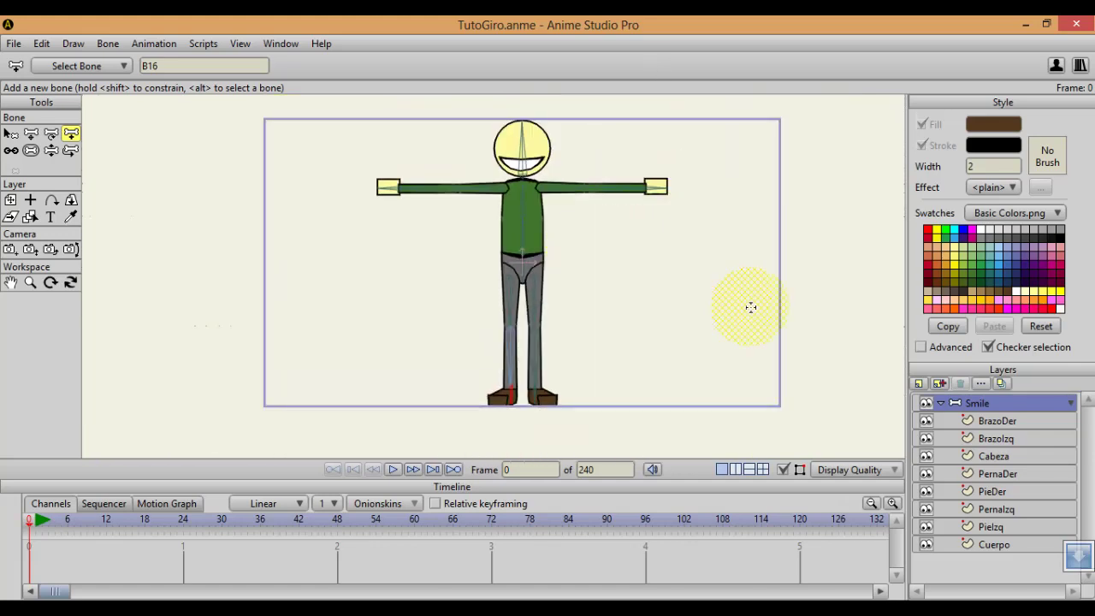
Select both thigh bones and reparent them to the pelvis bone
drag(504, 320, 542, 283)
key(b)
scroll(563, 214, up, 4)
key(p)
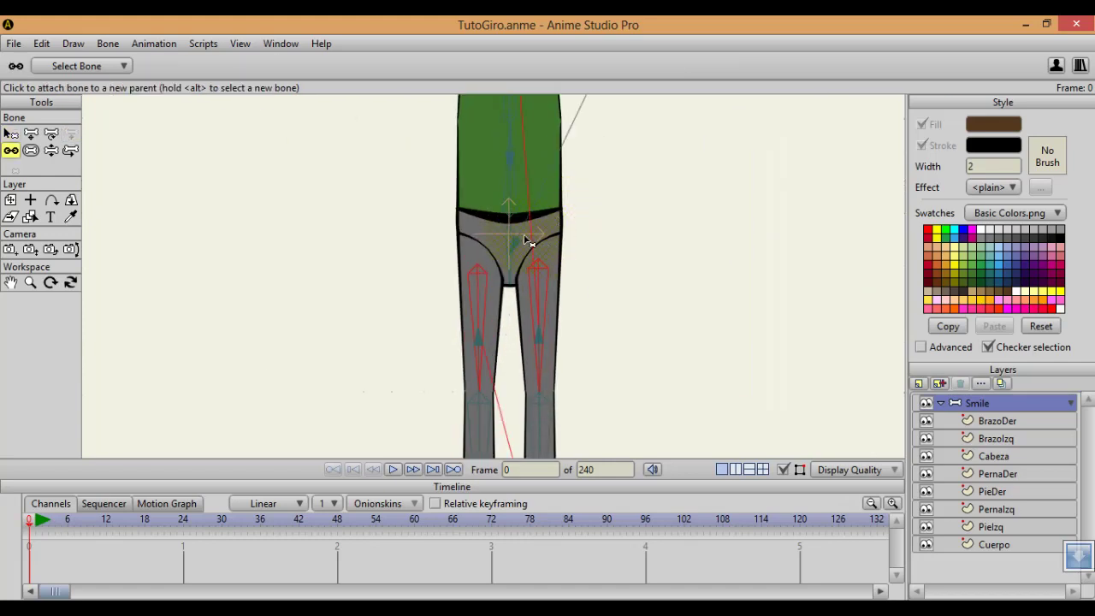
click(511, 239)
Select the pelvis bone and reparent it to the lower spine bone
key(b)
click(508, 237)
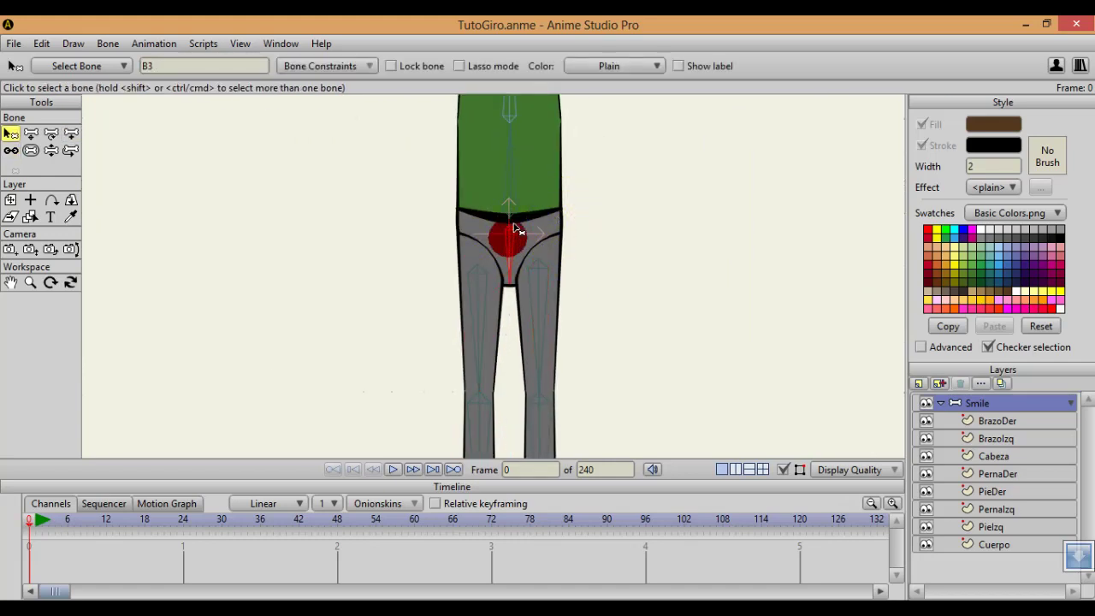
key(p)
click(511, 185)
Select both upper arm bones and reparent them to the upper spine bone
drag(536, 146, 497, 248)
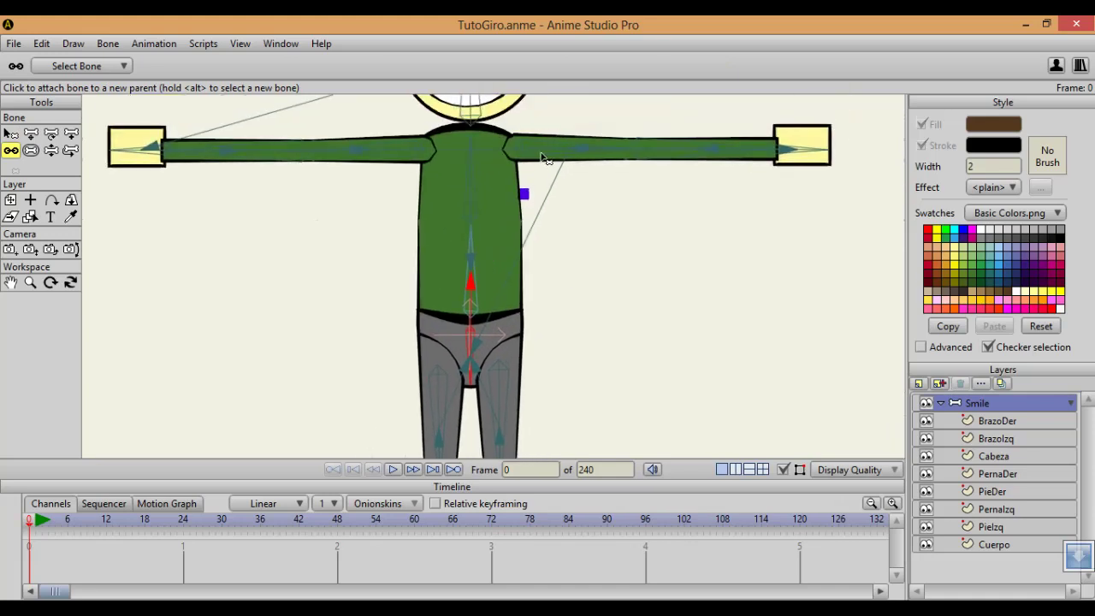
key(z)
click(551, 116)
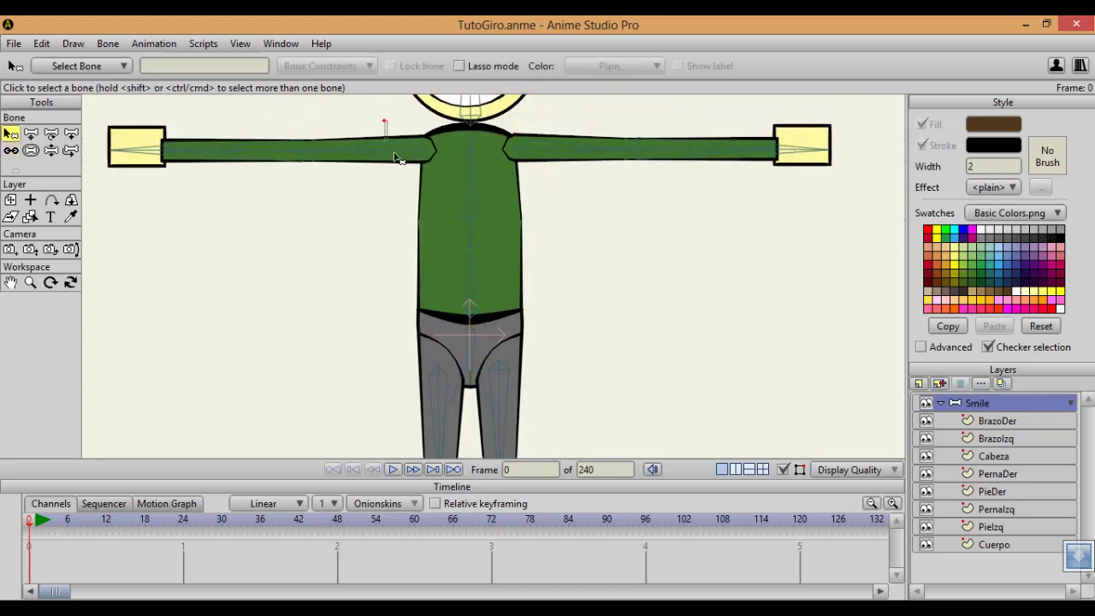
click(385, 119)
key(p)
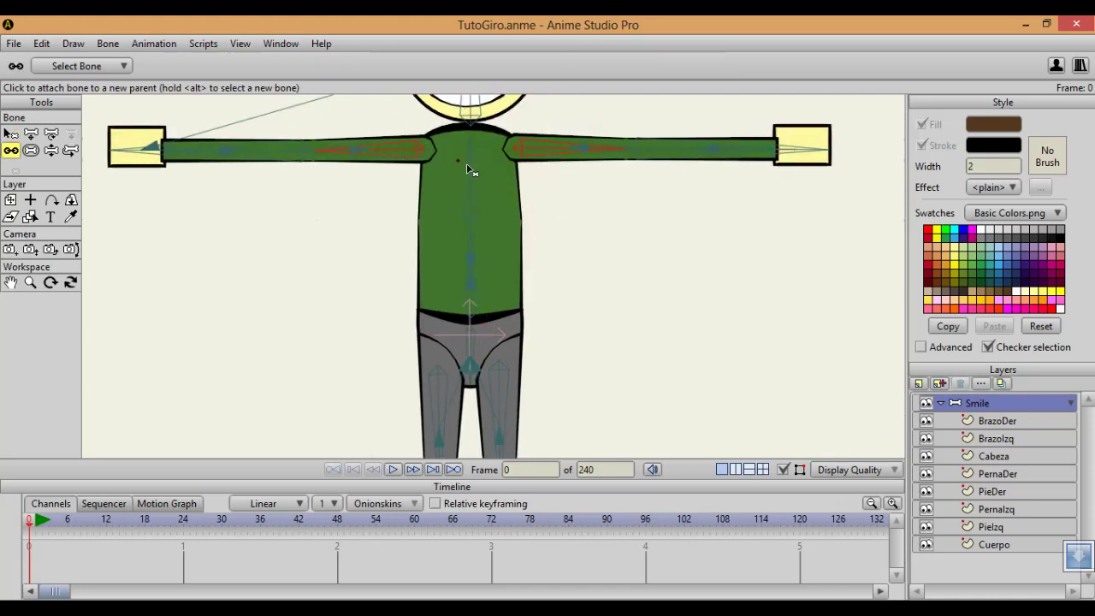
scroll(467, 176, up, 1)
Select the head bone and reparent it to the upper spine bone
key(b)
click(466, 158)
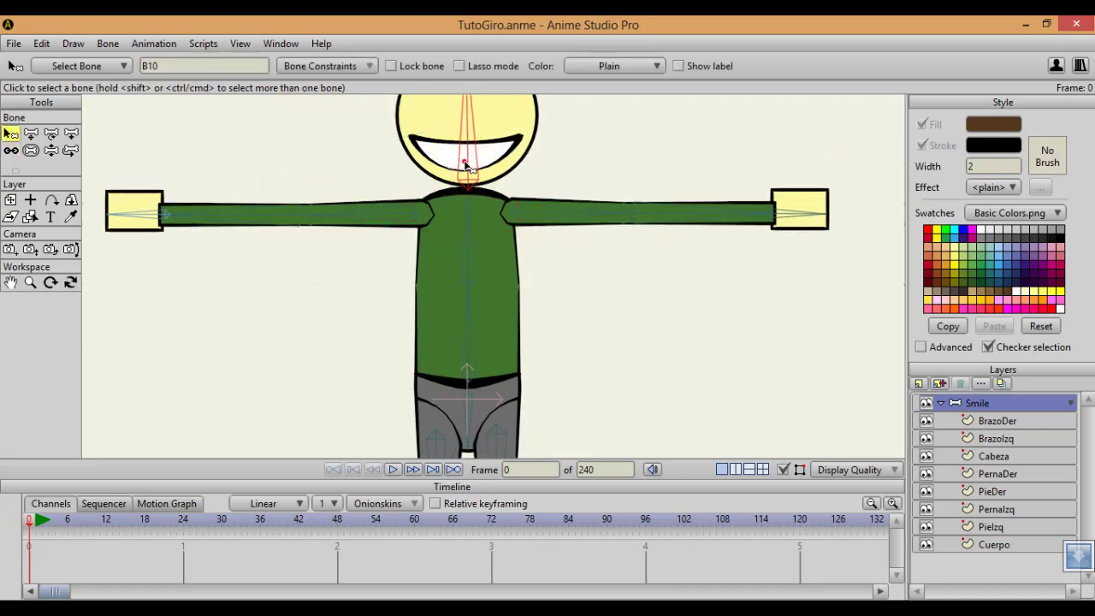
key(p)
scroll(469, 230, down, 5)
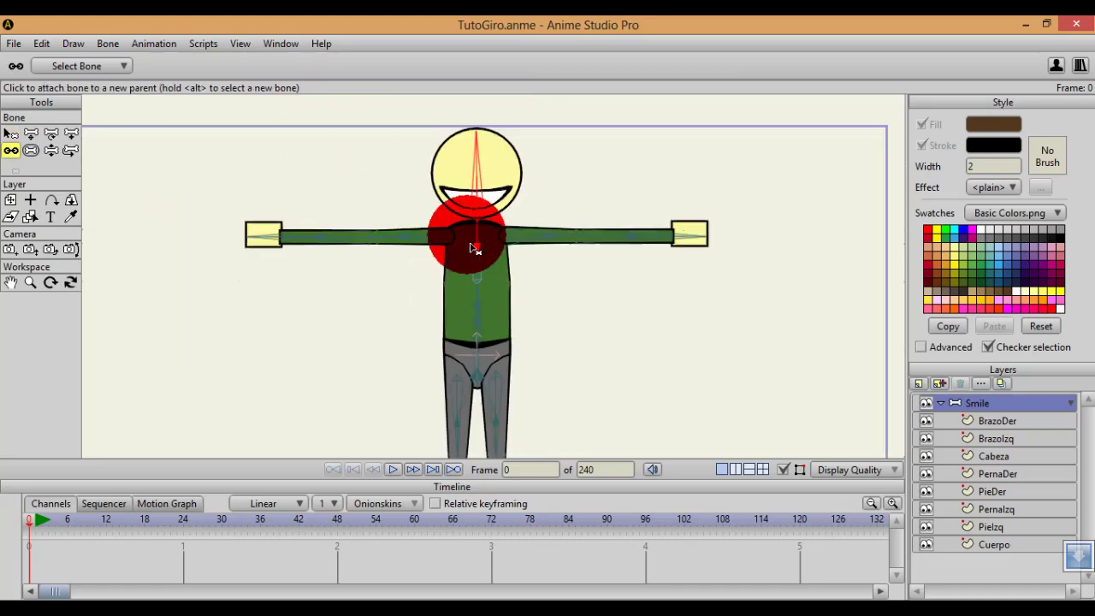
drag(487, 255, 486, 247)
click(470, 289)
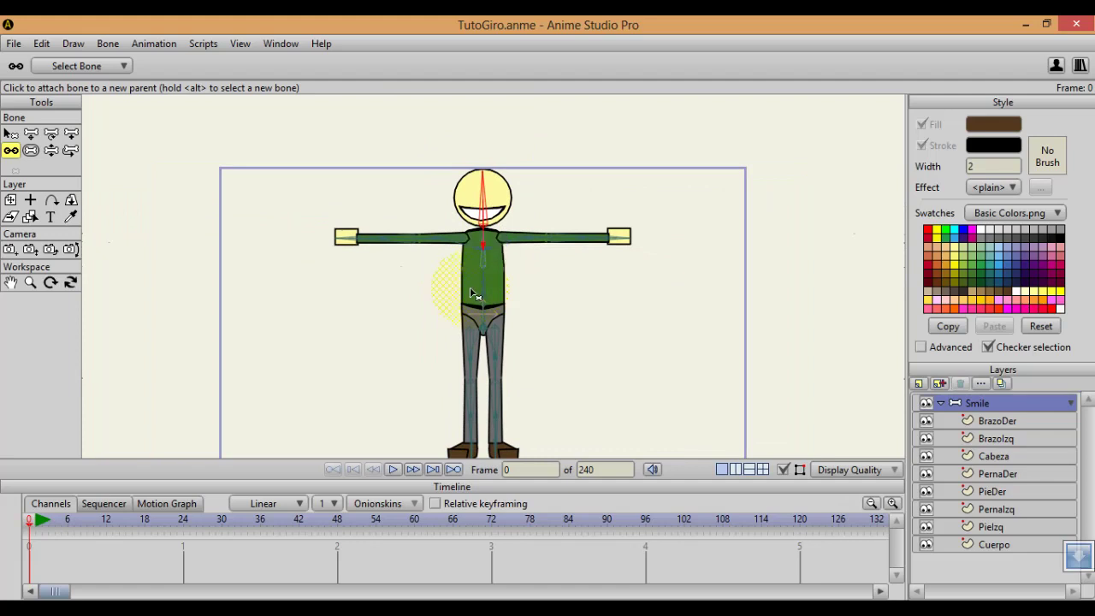
Save the project with the finished bone hierarchy
scroll(482, 294, down, 3)
scroll(482, 294, up, 4)
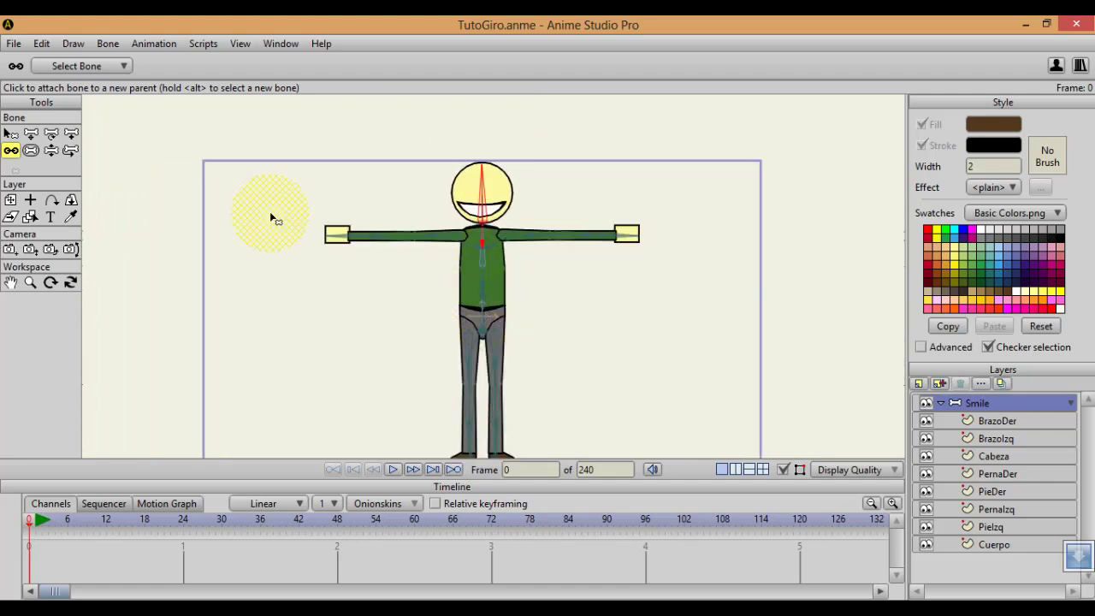
click(10, 40)
click(49, 156)
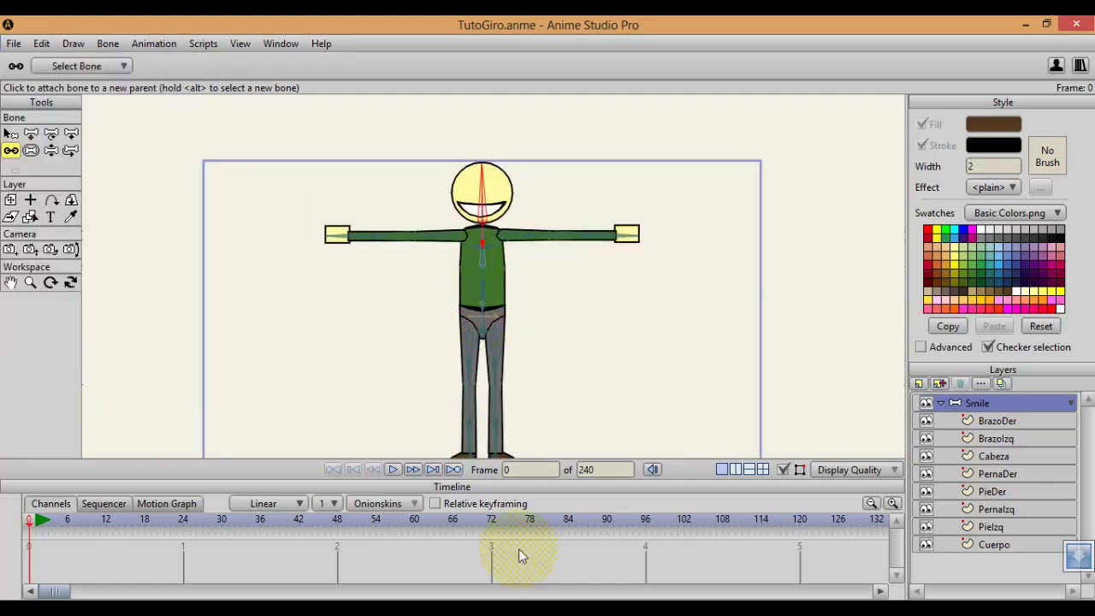
Test the skeleton by pulling a foot bone with Manipulate Bones, and undo the pose change
scroll(466, 374, up, 4)
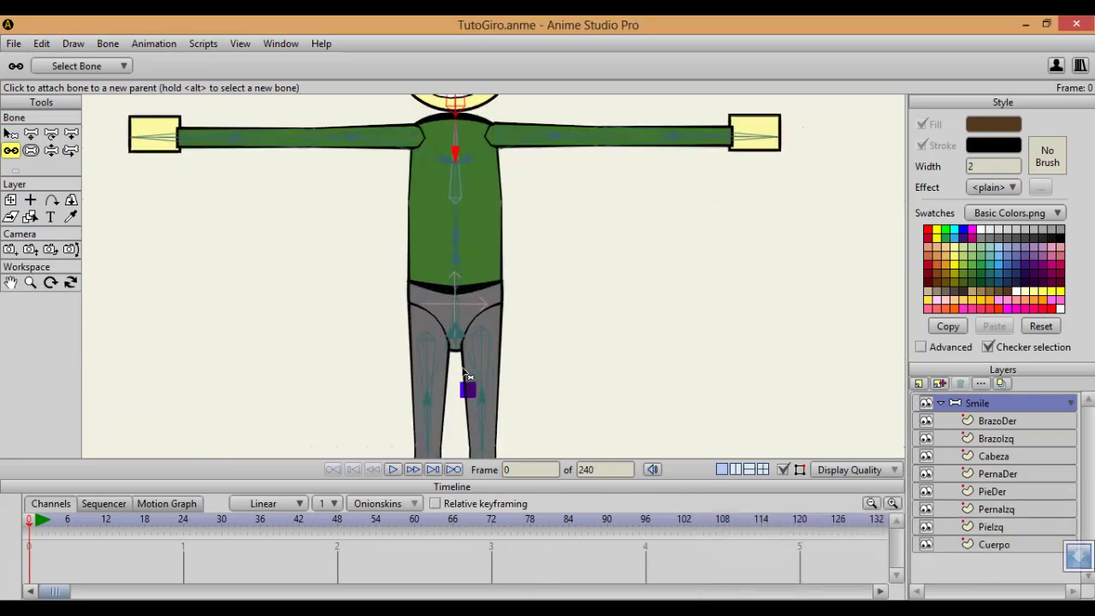
scroll(469, 377, down, 5)
key(z)
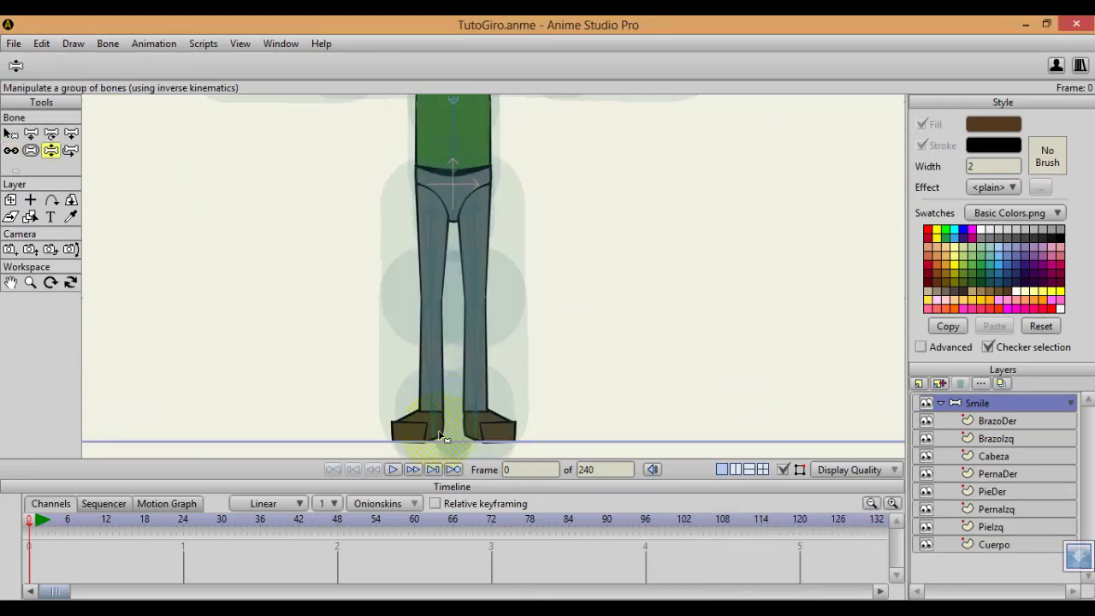
drag(441, 438, 304, 224)
scroll(306, 225, down, 4)
key(ctrl+z)
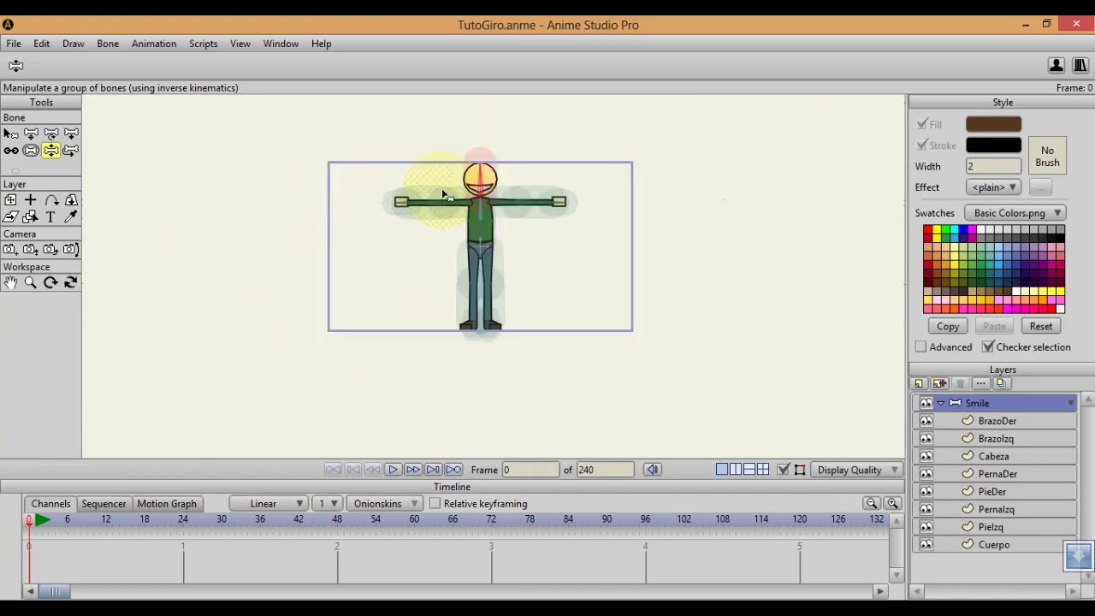
scroll(513, 256, up, 4)
scroll(492, 239, down, 2)
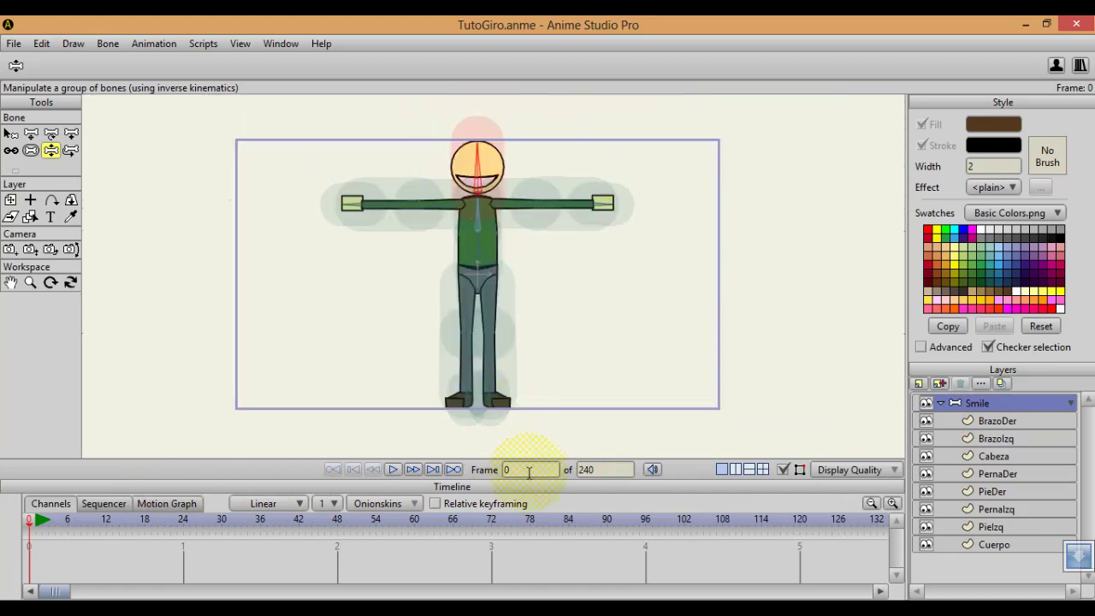
Shrink the timeline's height to enlarge the canvas and fit the whole character in view
drag(528, 460, 527, 480)
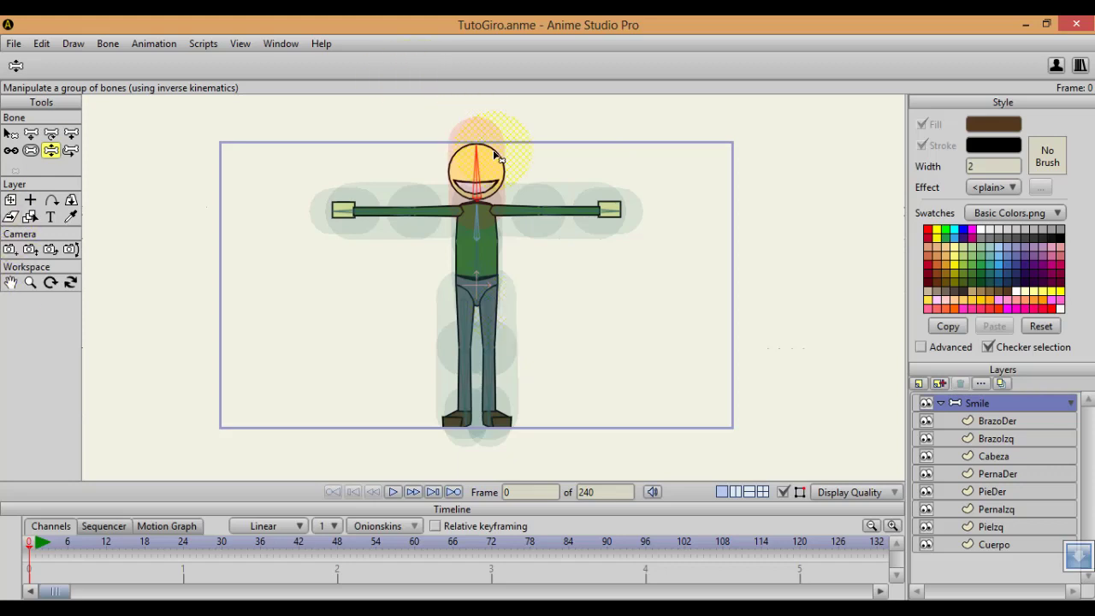
scroll(433, 187, down, 2)
scroll(431, 197, up, 4)
drag(441, 197, 492, 222)
scroll(521, 206, down, 1)
Select all bones of the skeleton, set their bone strength to 0, and deselect them
key(b)
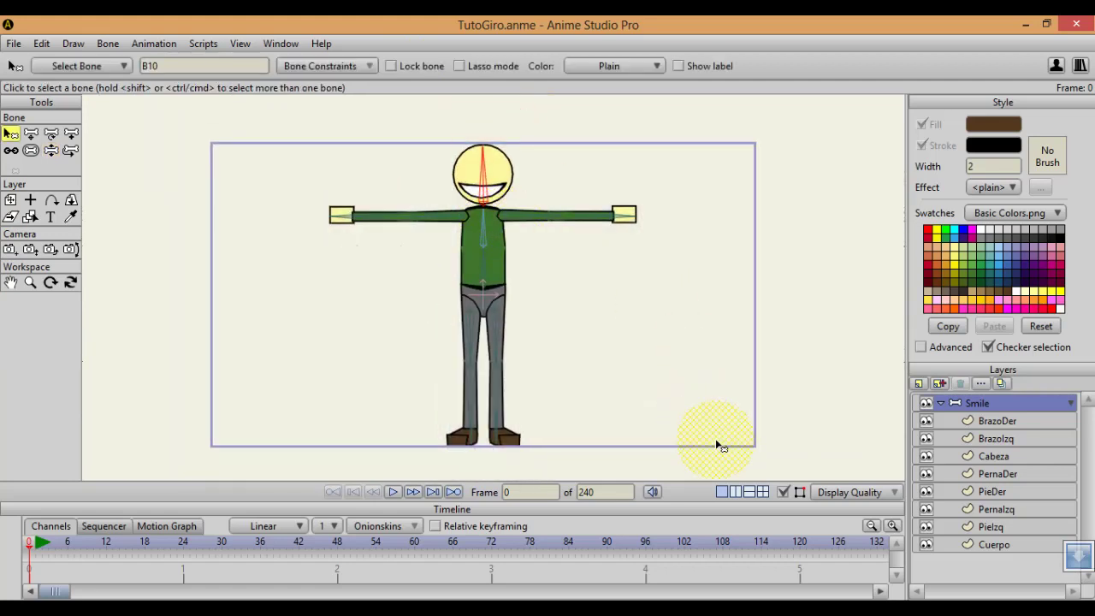
drag(700, 436, 167, 99)
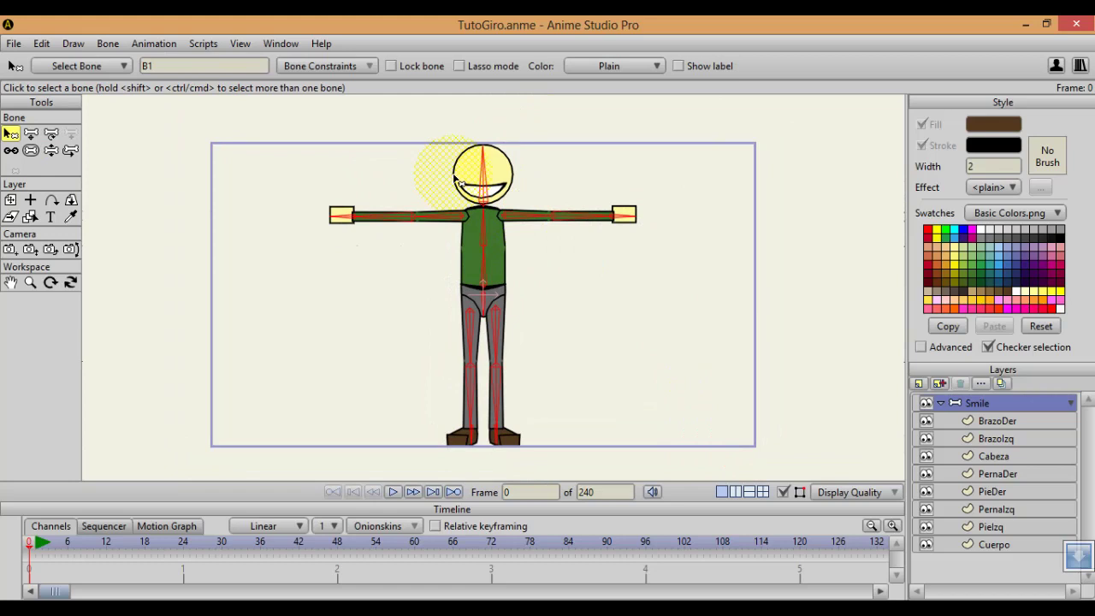
click(31, 150)
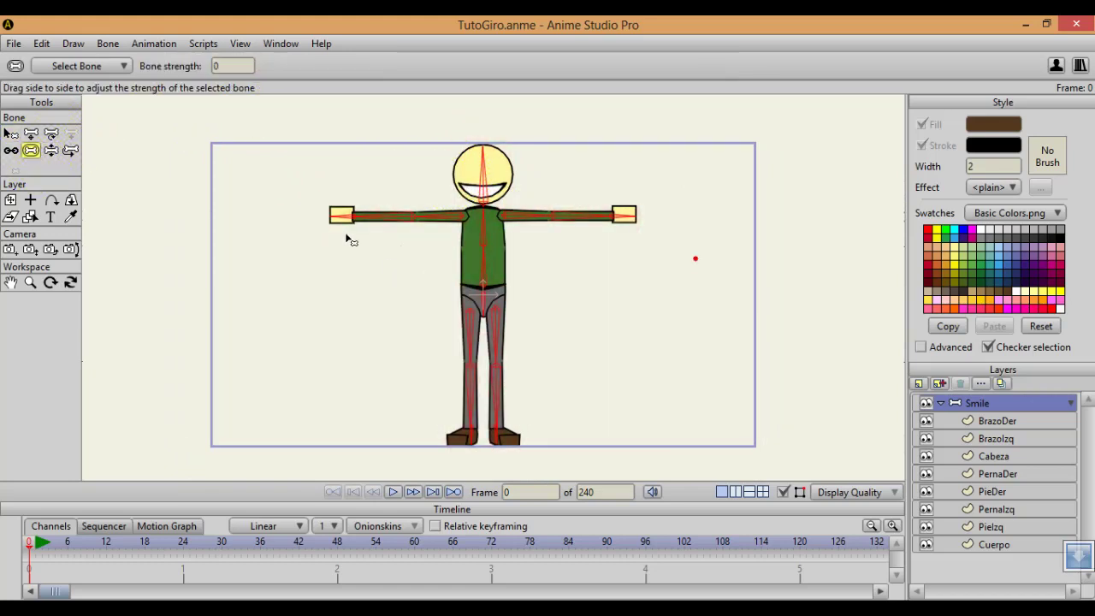
click(10, 133)
click(358, 147)
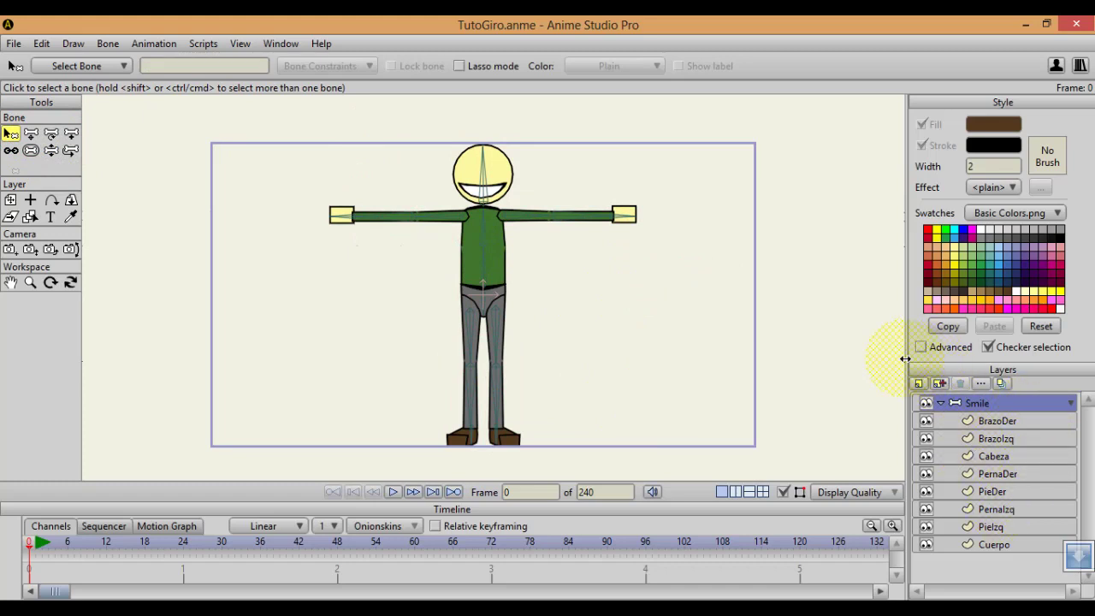
Bind the whole Cabeza layer to the head bone with Bind Layer
click(1015, 456)
scroll(656, 215, up, 5)
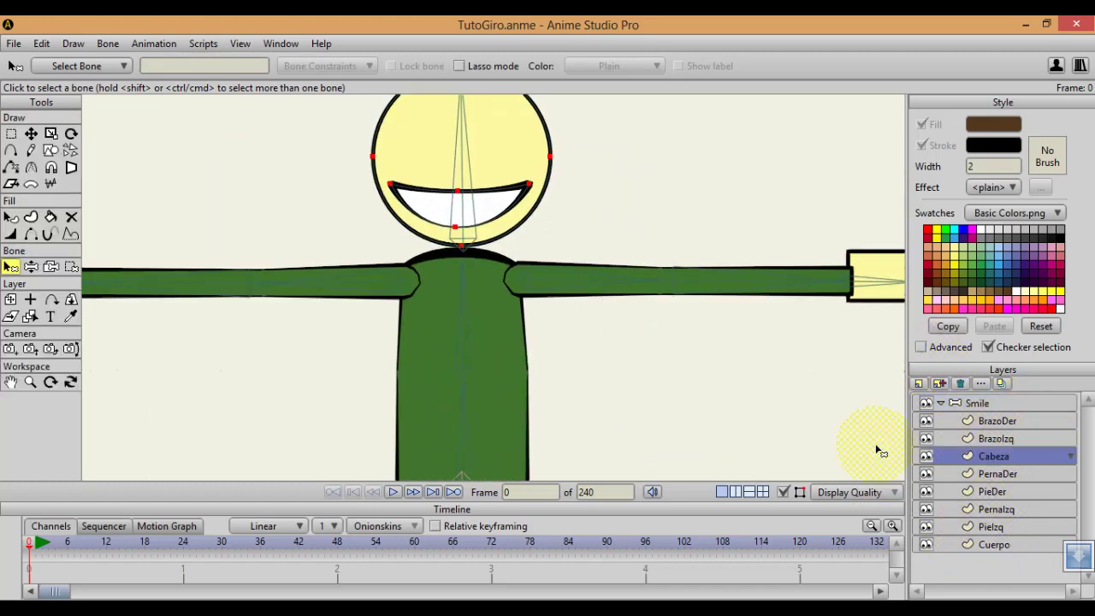
drag(691, 289, 727, 367)
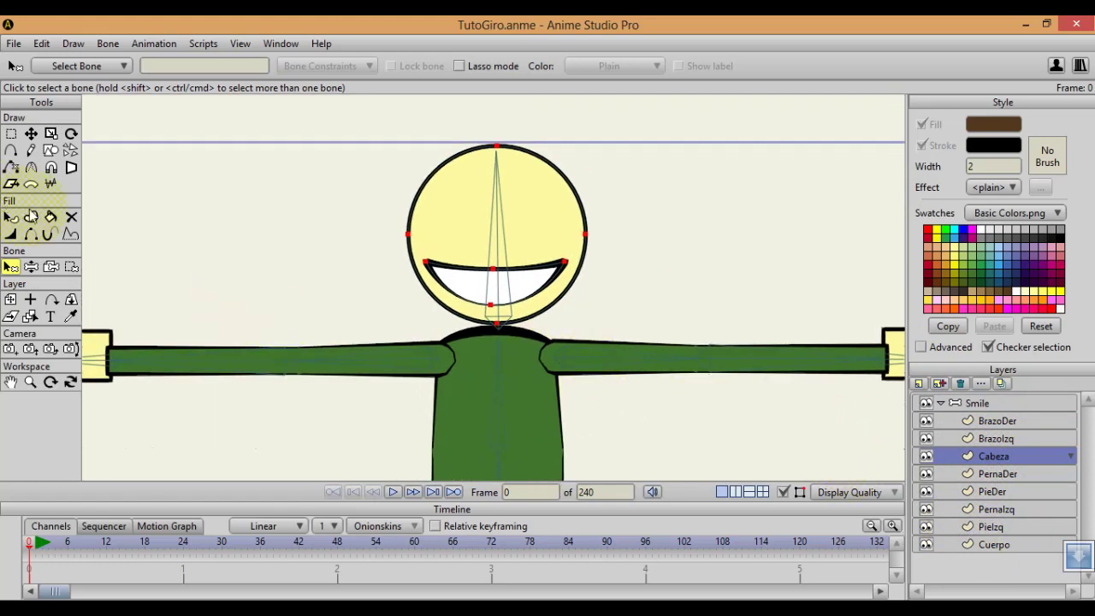
click(52, 267)
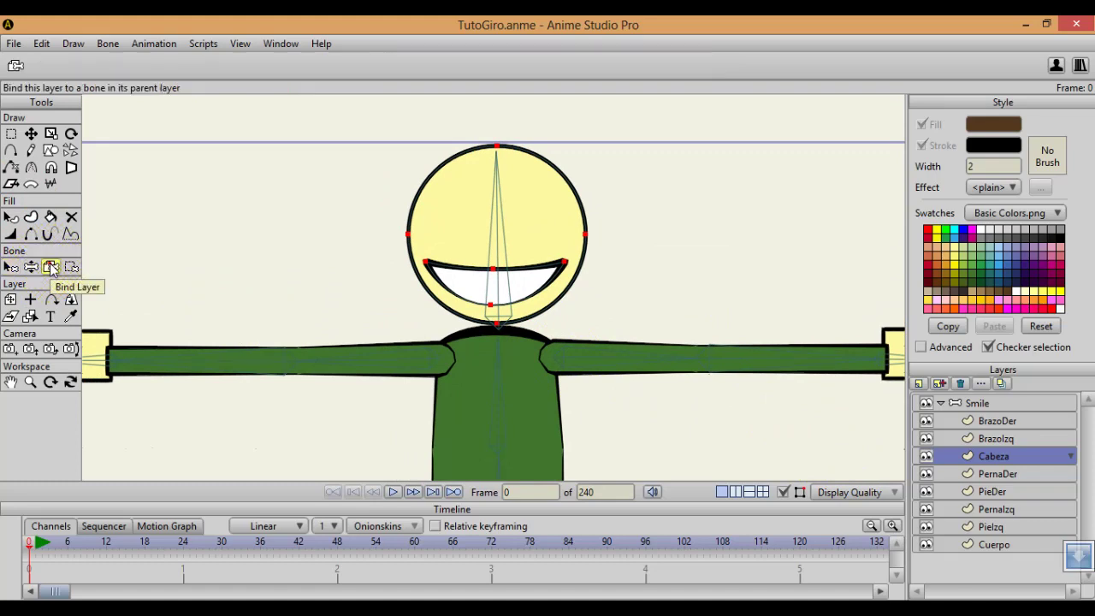
click(495, 214)
scroll(491, 248, down, 4)
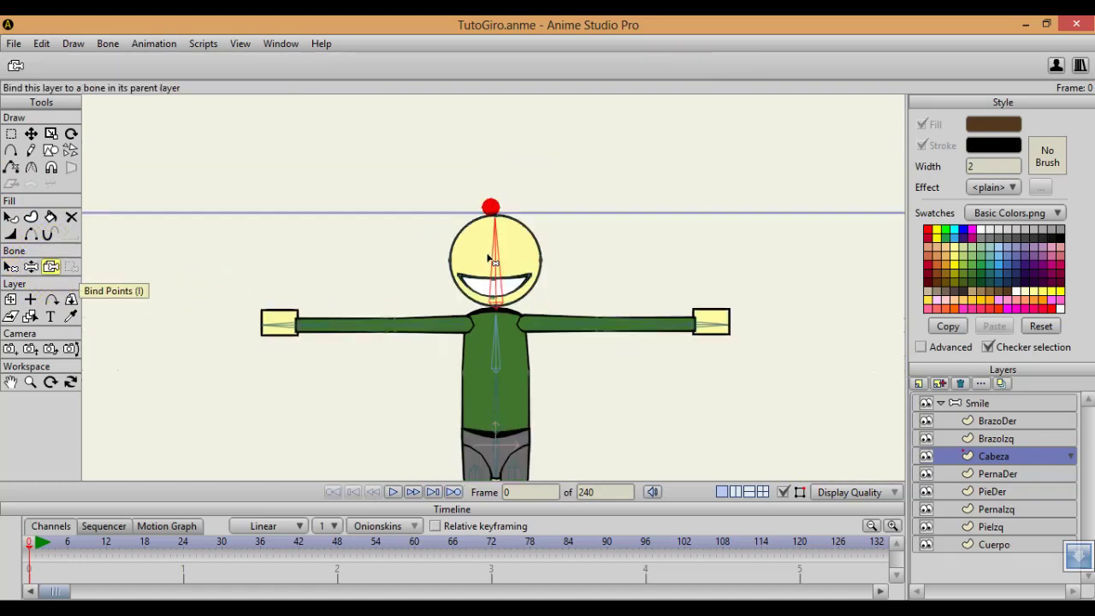
Bind the PieIzq and PieDer layers to their respective foot bones with Bind Layer
drag(639, 396, 616, 359)
scroll(685, 417, down, 2)
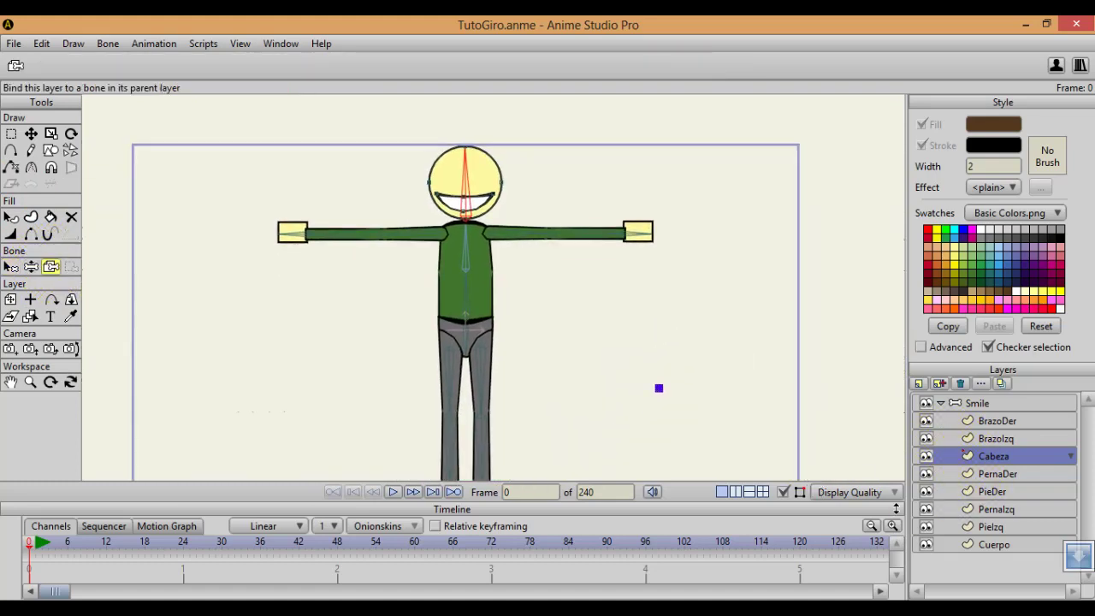
click(993, 527)
scroll(599, 377, down, 3)
scroll(543, 342, up, 3)
drag(516, 323, 542, 227)
click(464, 329)
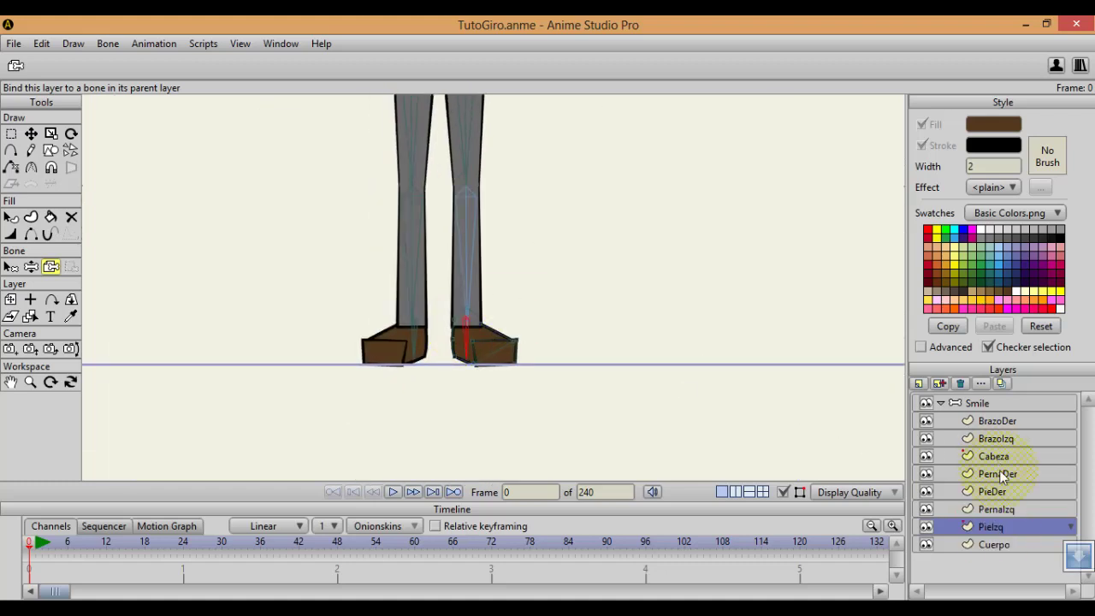
click(997, 493)
click(420, 330)
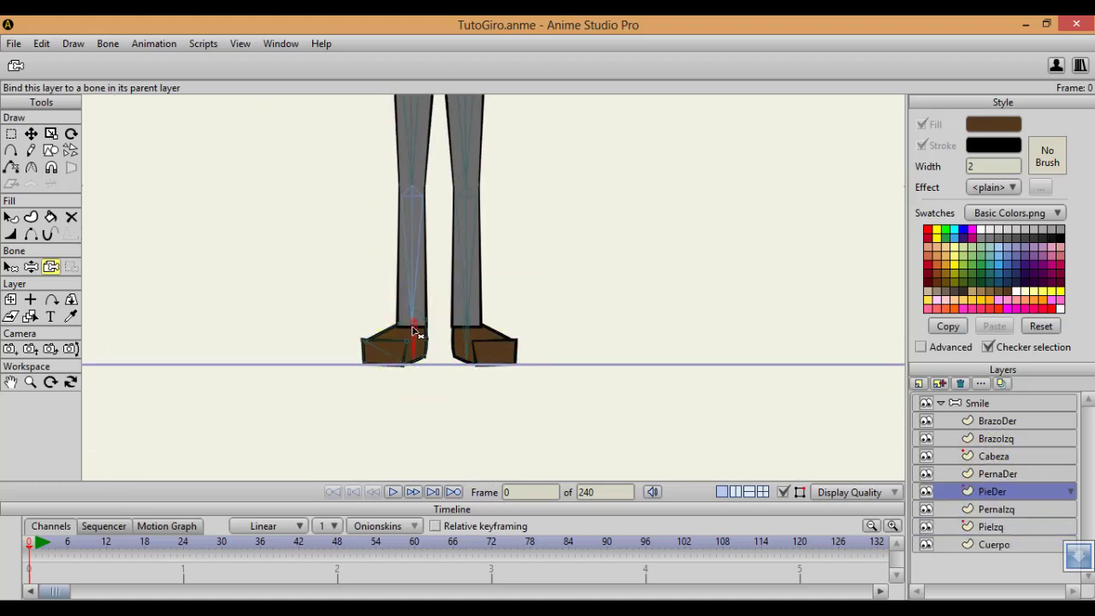
Make the Cuerpo layer active and frame the torso
scroll(414, 327, down, 5)
drag(506, 237, 497, 304)
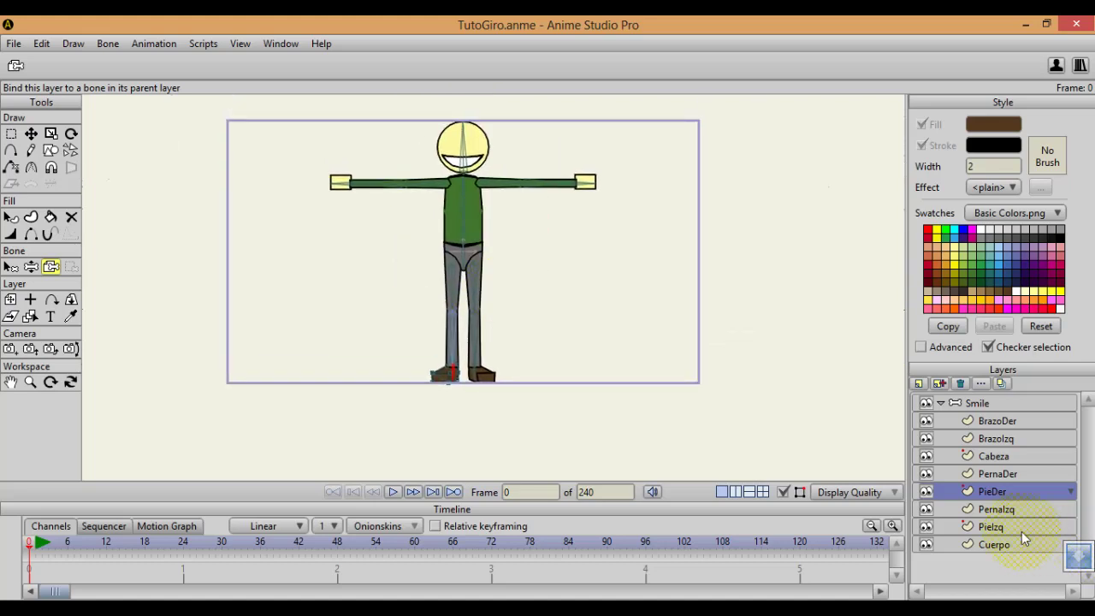
click(993, 544)
scroll(488, 264, up, 5)
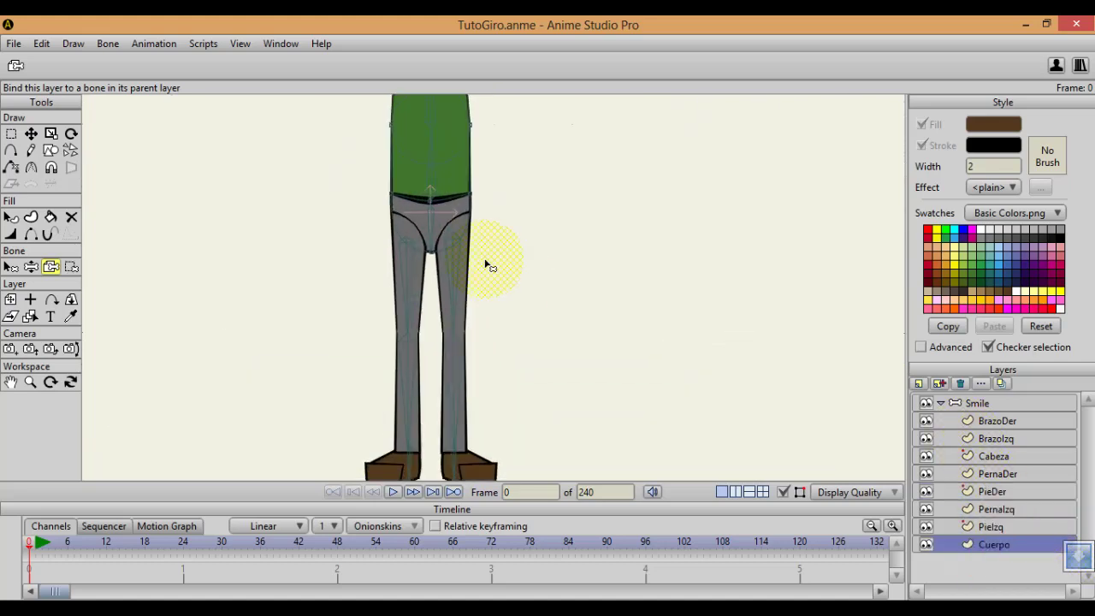
drag(432, 236, 424, 315)
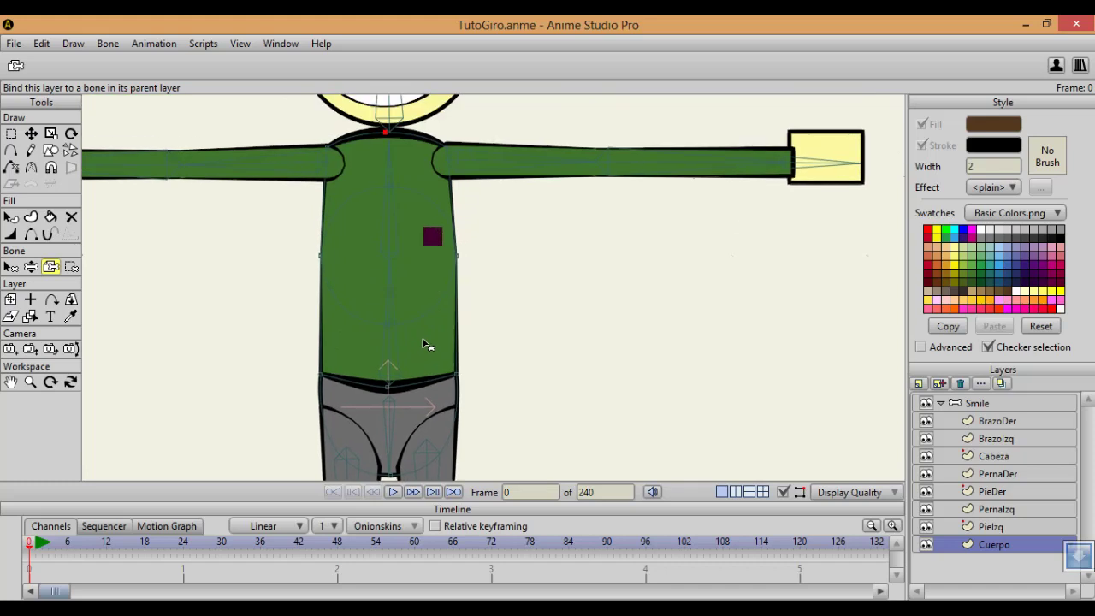
key(g)
drag(499, 246, 265, 412)
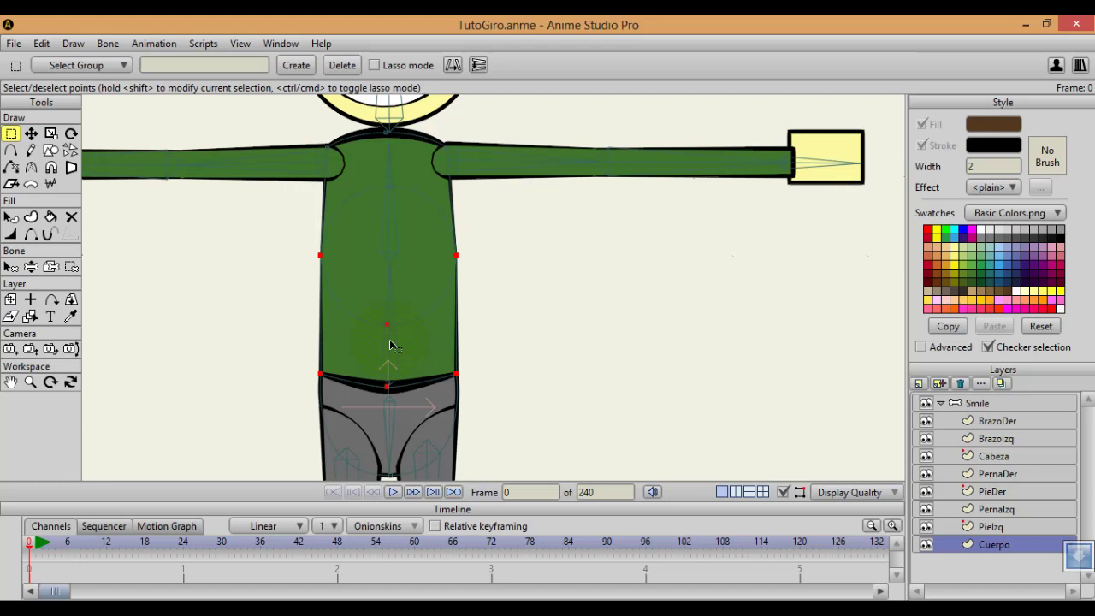
key(p)
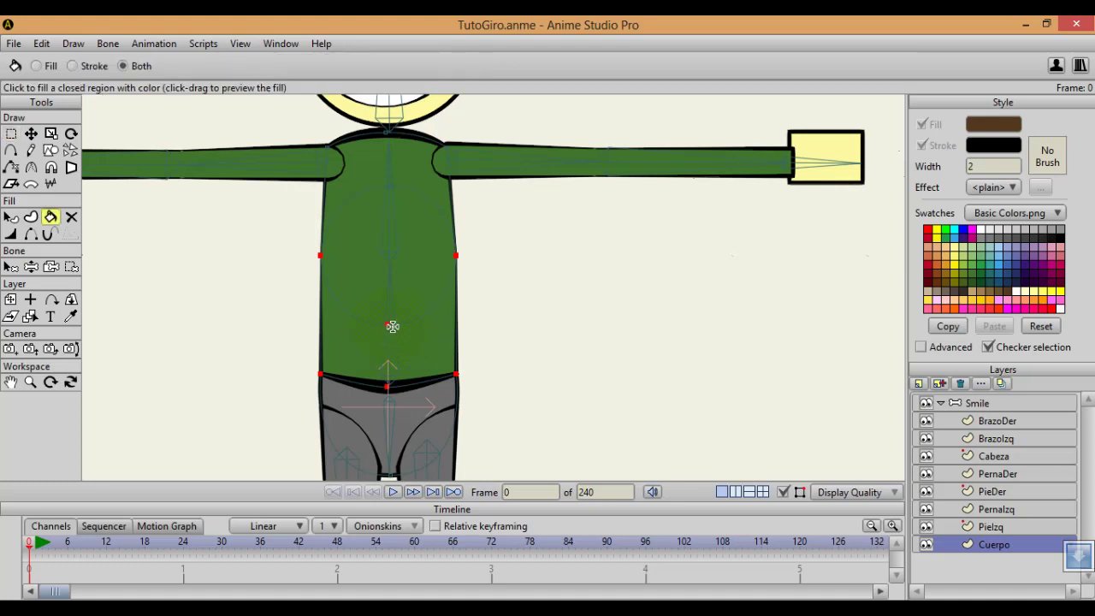
key(i)
Select the lower spine bone and bind the Cuerpo layer's lower torso points to it
key(b)
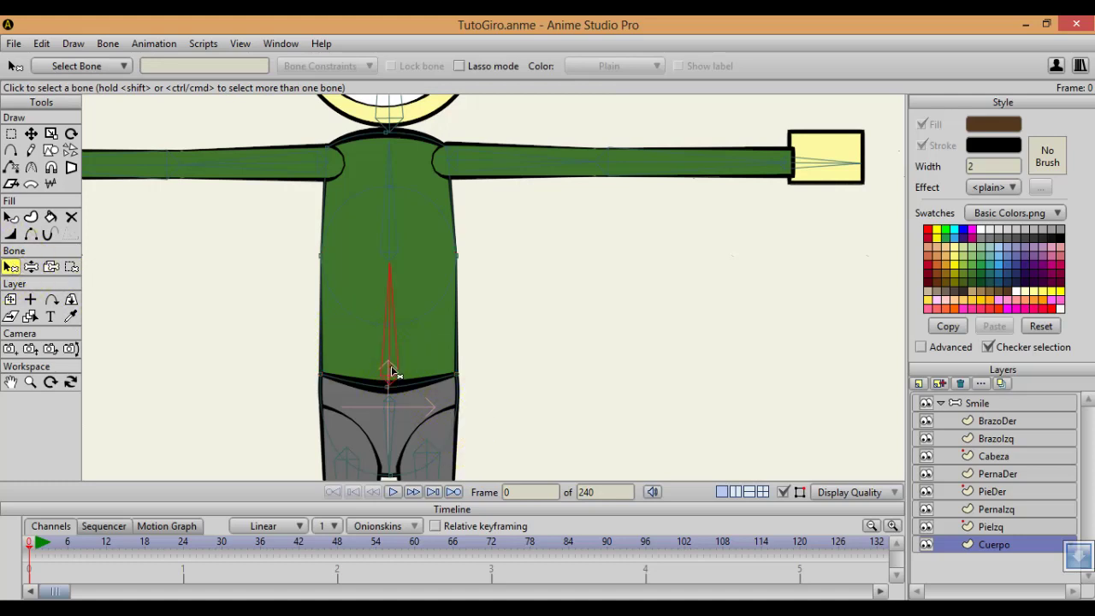
key(i)
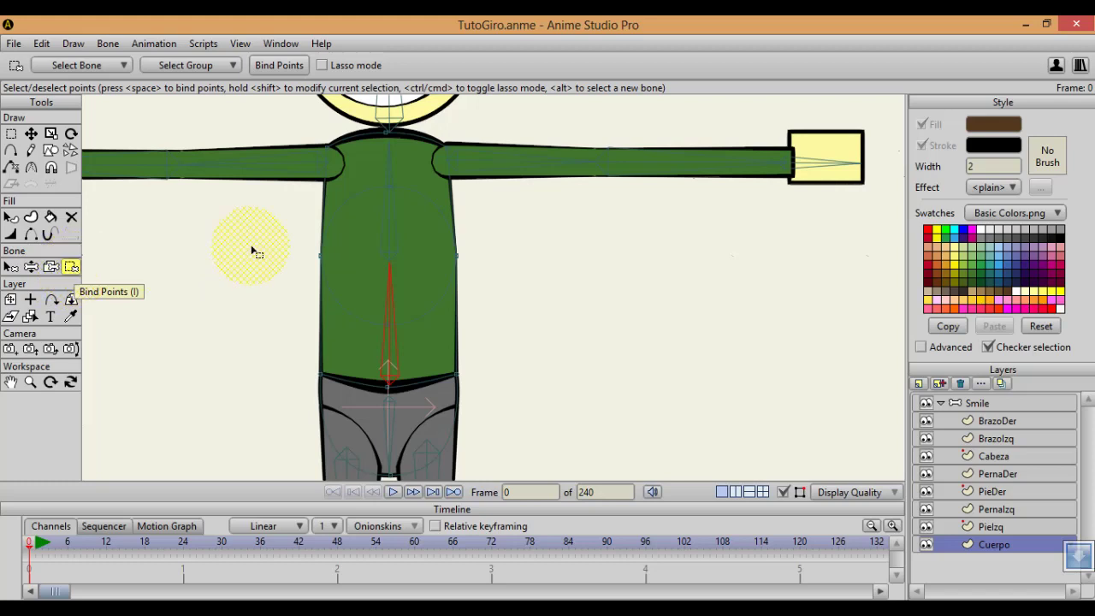
drag(252, 248, 205, 207)
click(283, 65)
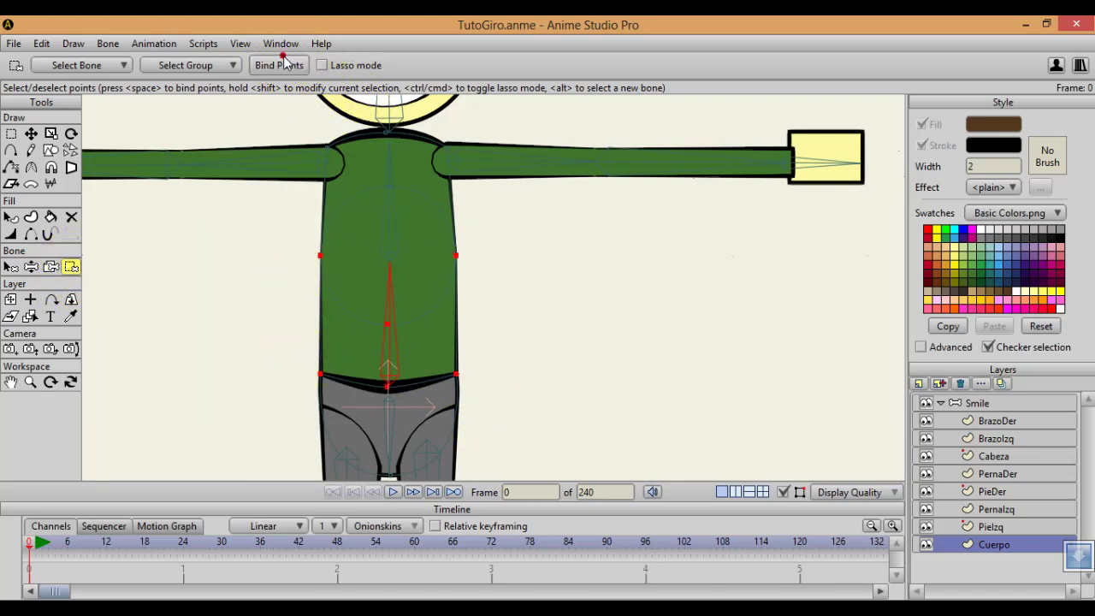
Select the upper spine bone and bind the Cuerpo layer's upper torso points to it
key(b)
click(385, 207)
key(i)
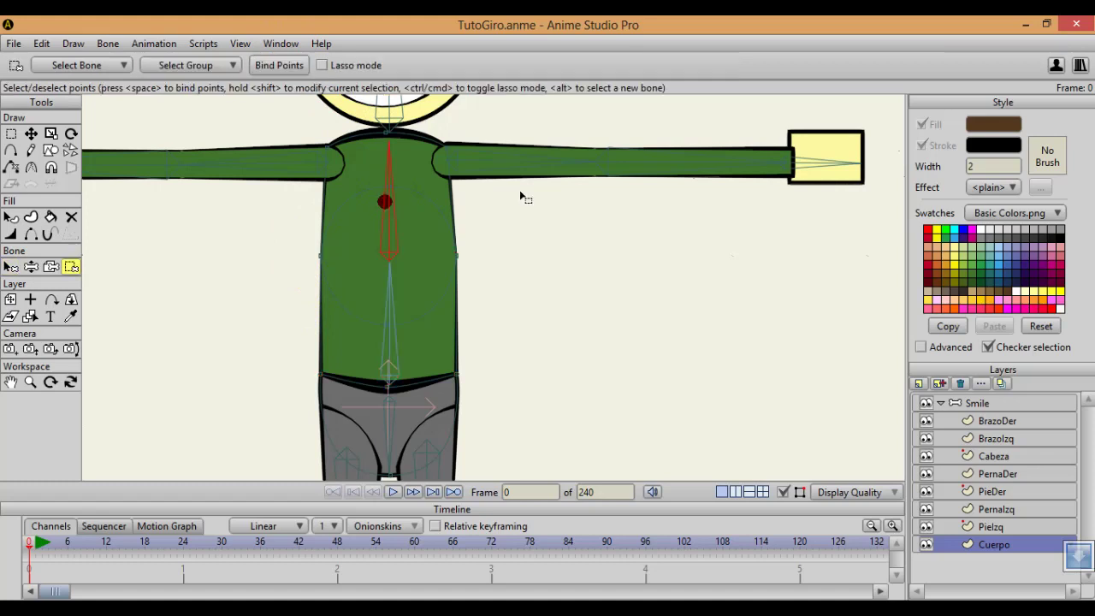
Select the pelvis bone and bind the Cuerpo layer's crotch points to it
drag(354, 209, 336, 140)
key(b)
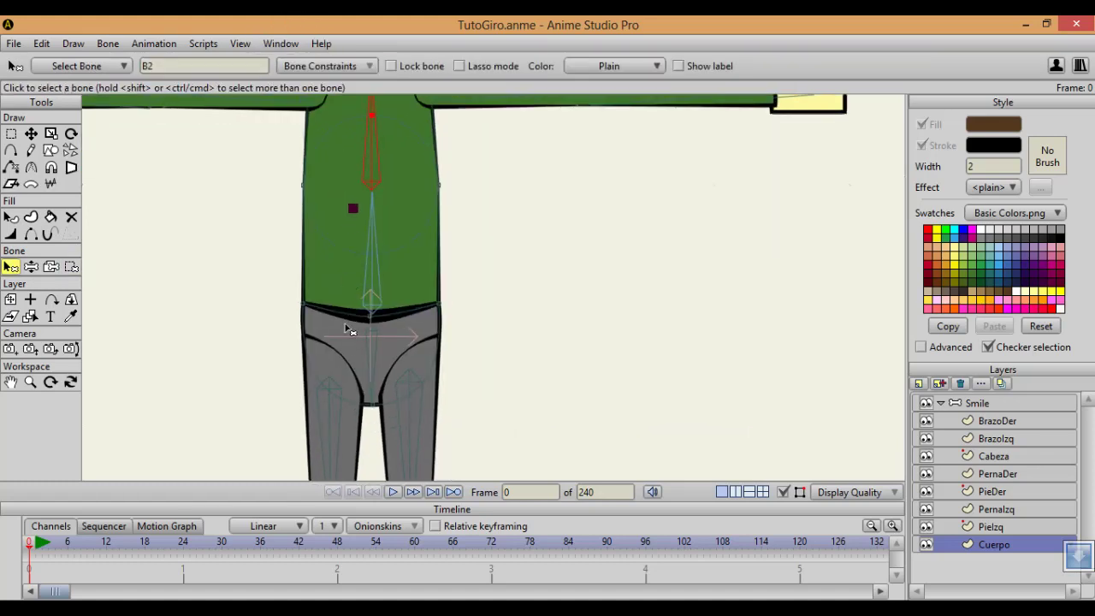
click(371, 350)
key(i)
drag(460, 364, 346, 442)
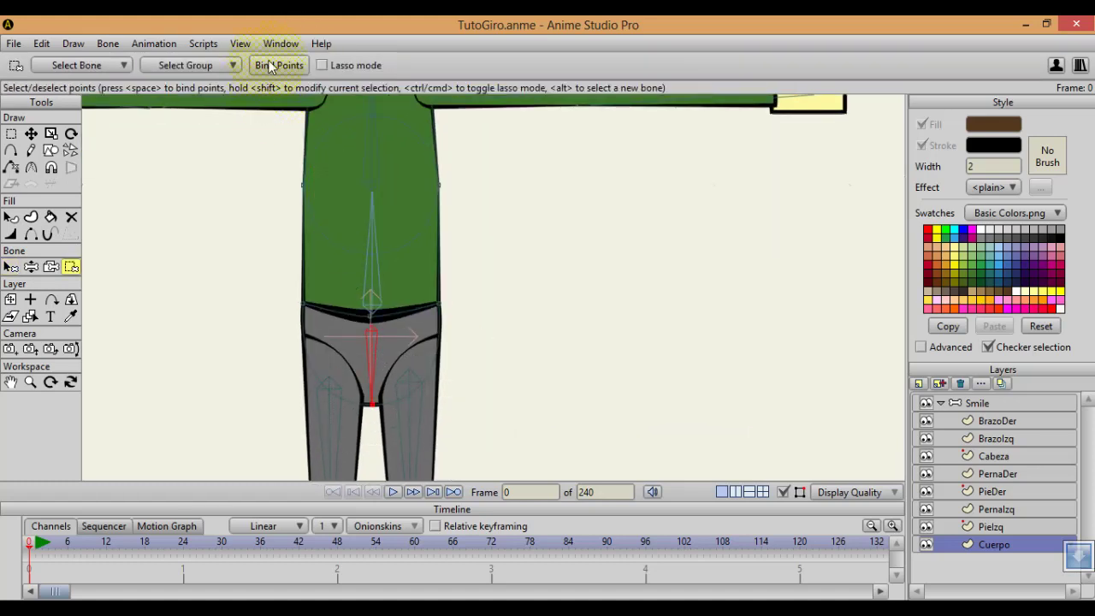
click(269, 60)
scroll(317, 142, down, 3)
drag(366, 210, 362, 240)
click(363, 244)
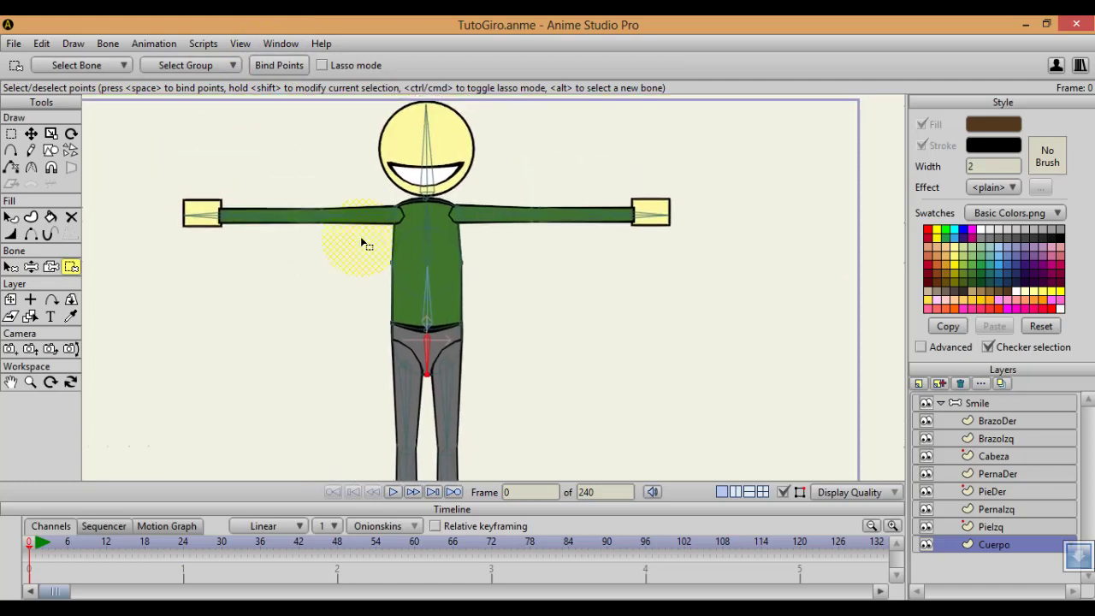
scroll(401, 205, up, 3)
drag(401, 197, 400, 247)
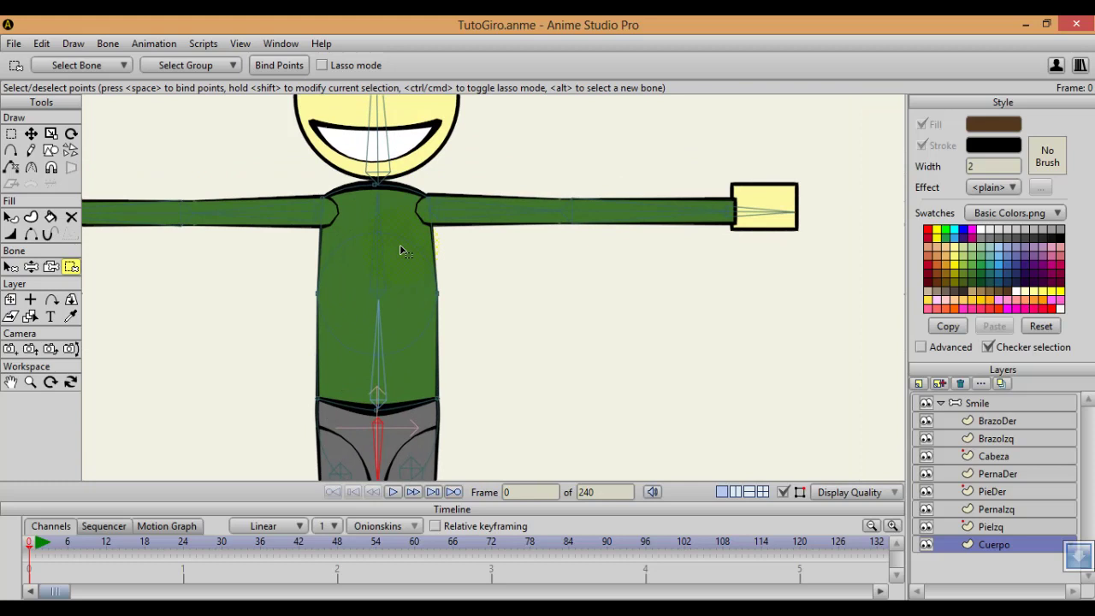
scroll(402, 250, down, 3)
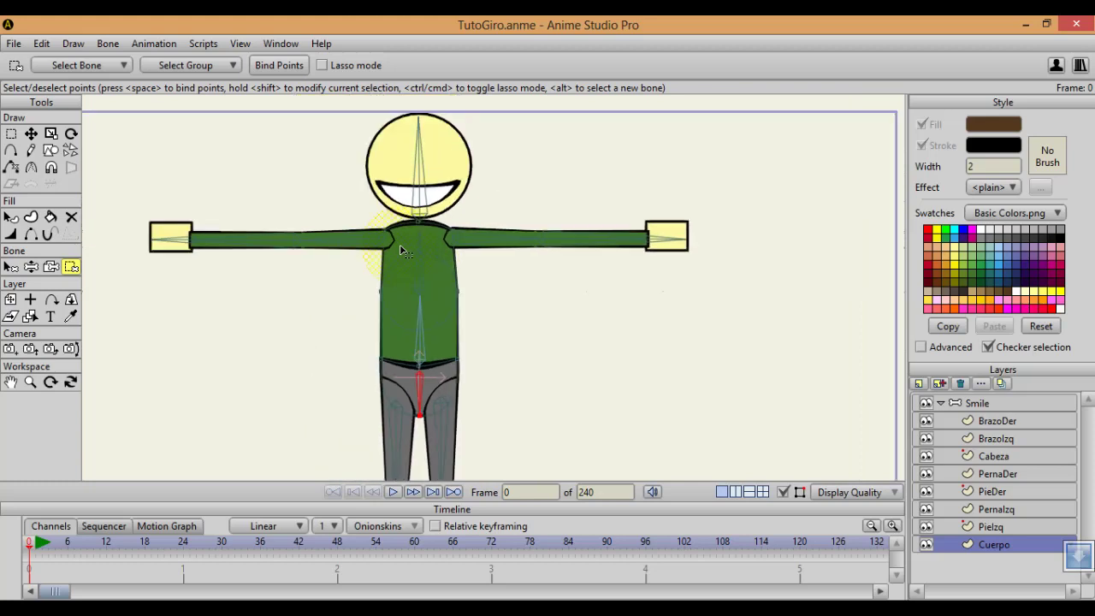
scroll(402, 251, up, 2)
click(544, 267)
click(671, 312)
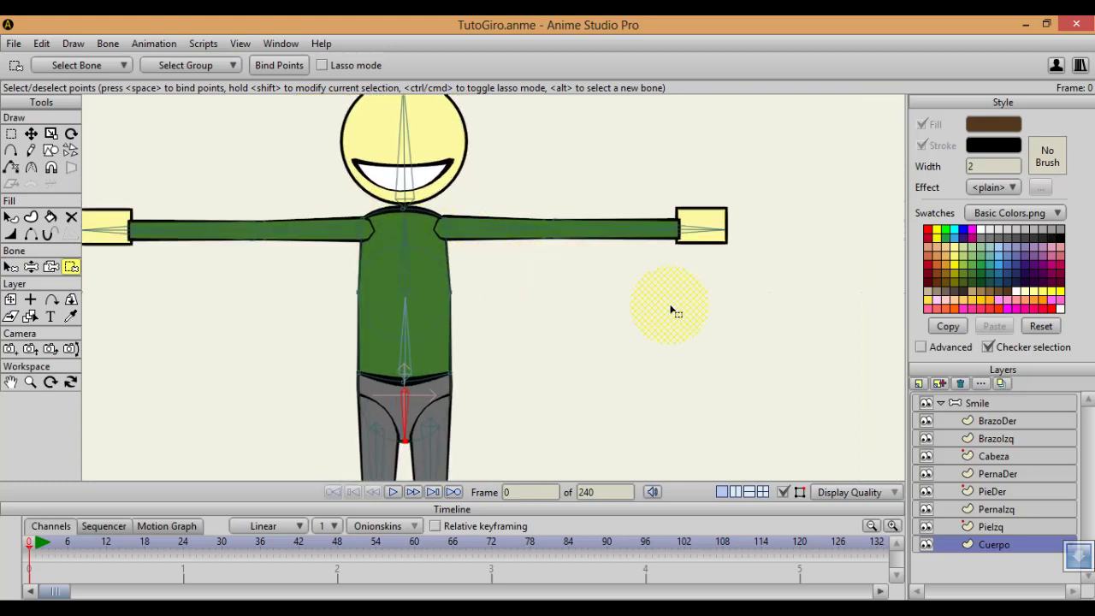
Make the PernaIzq layer active, select its thigh bone and bind the layer's upper leg points to it
click(1001, 516)
scroll(631, 433, up, 2)
drag(592, 422, 543, 323)
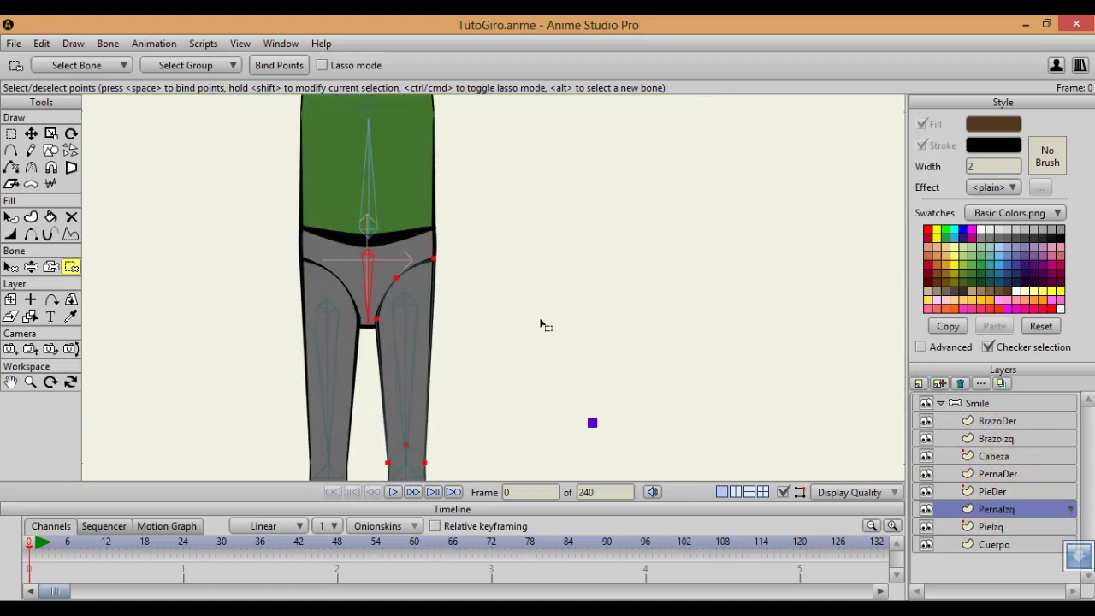
drag(496, 296, 477, 257)
key(b)
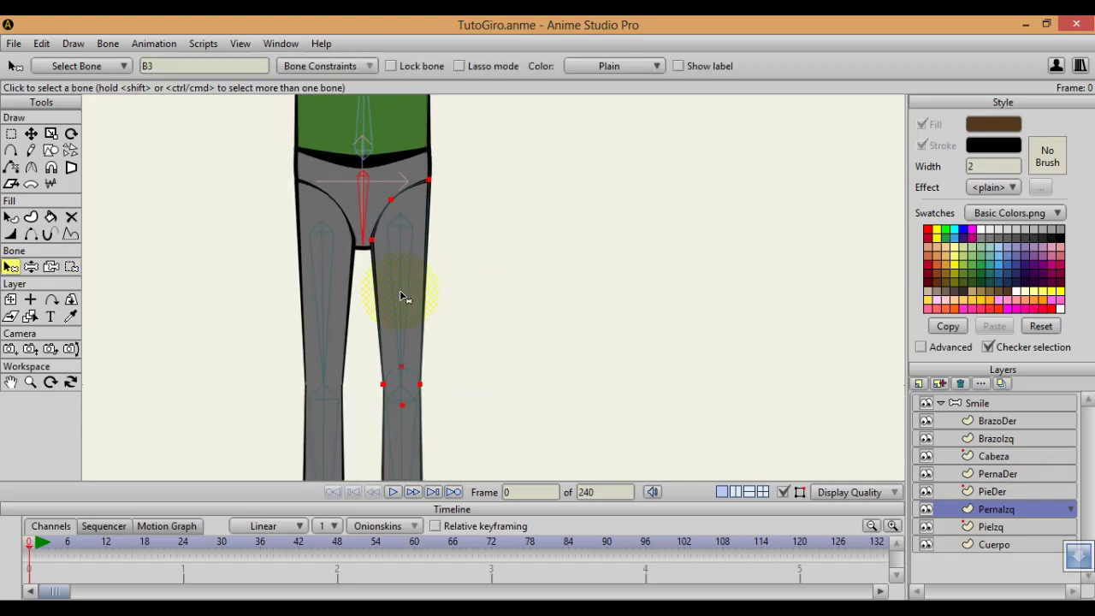
click(400, 291)
key(i)
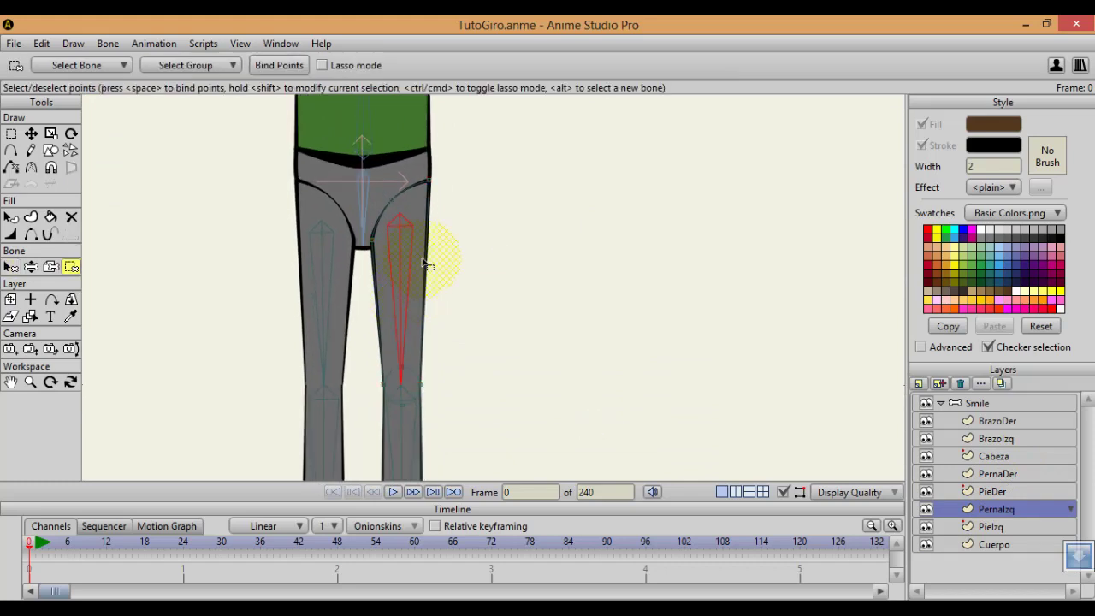
click(424, 262)
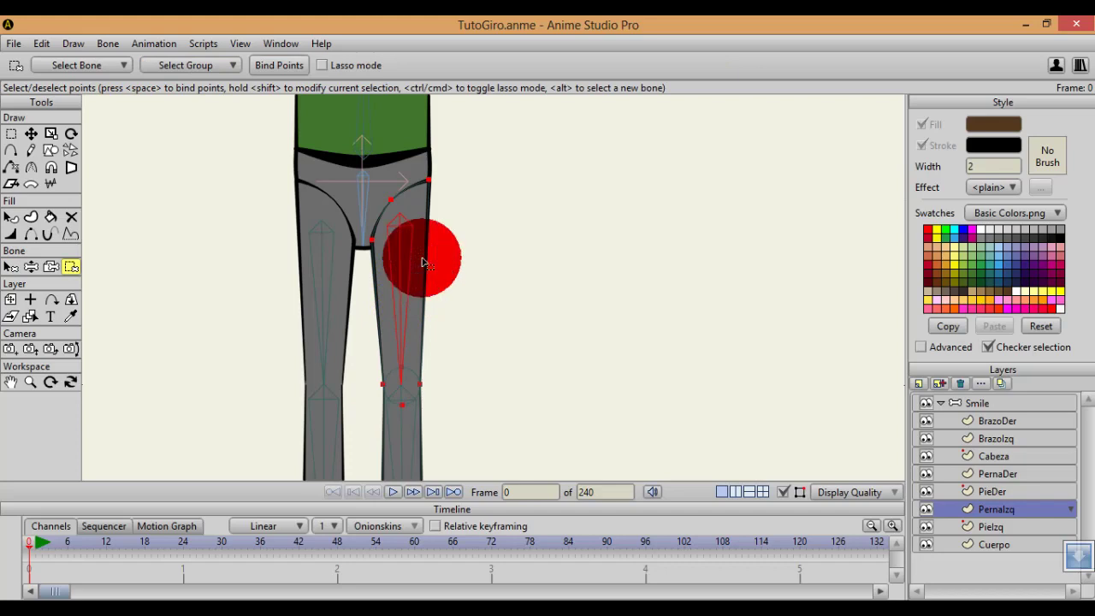
Select the shin bone of the same leg and bind the PernaIzq layer's knee and ankle points to it
scroll(423, 262, down, 6)
scroll(423, 280, up, 5)
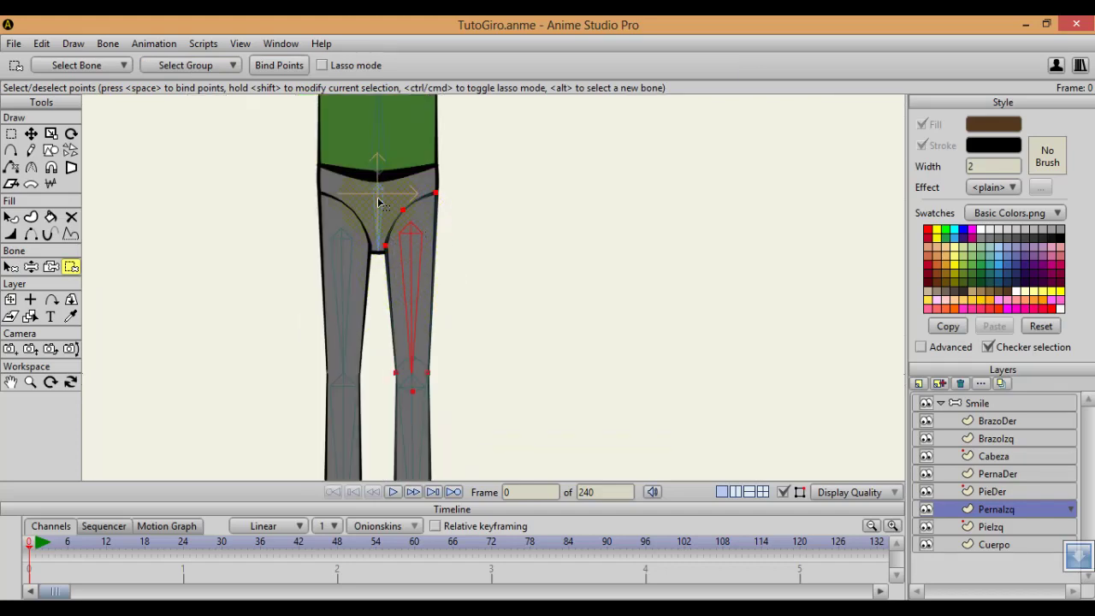
drag(332, 202, 340, 139)
key(b)
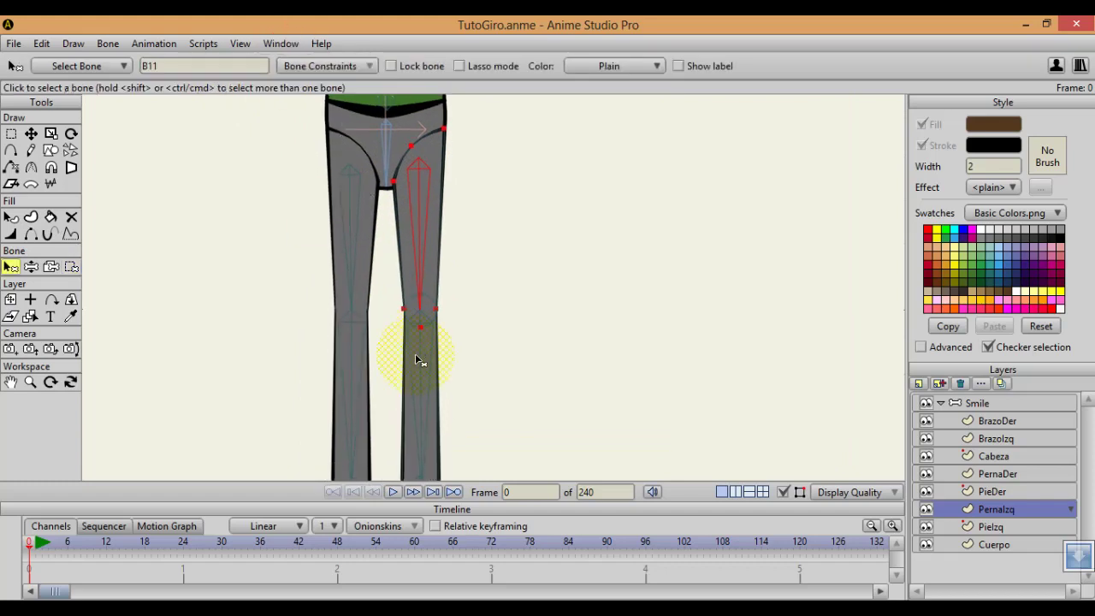
click(416, 356)
drag(432, 368, 415, 260)
key(i)
click(280, 67)
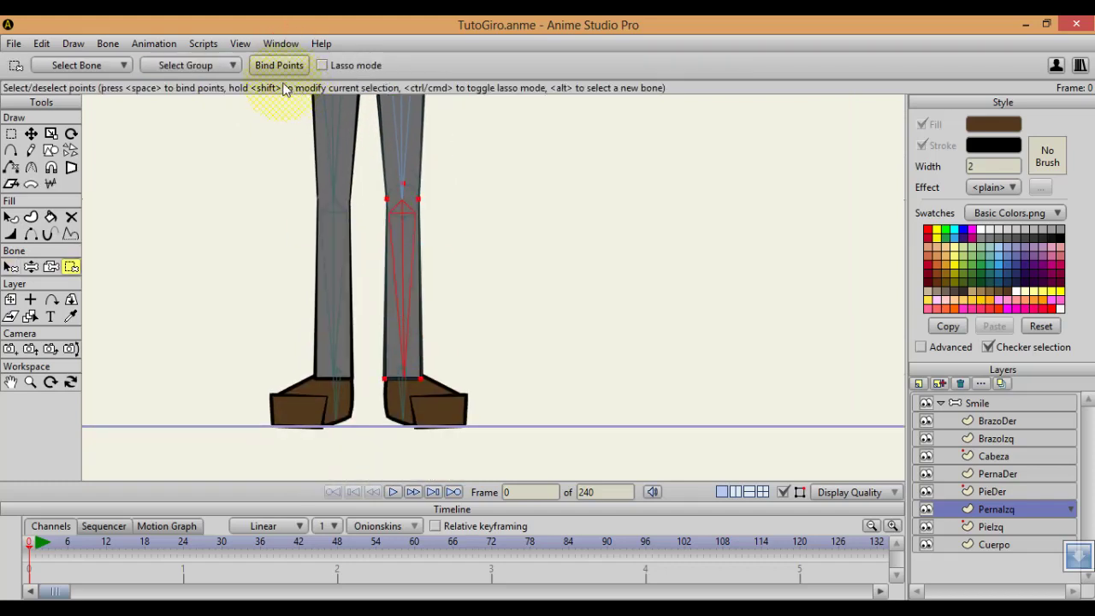
click(276, 67)
key(b)
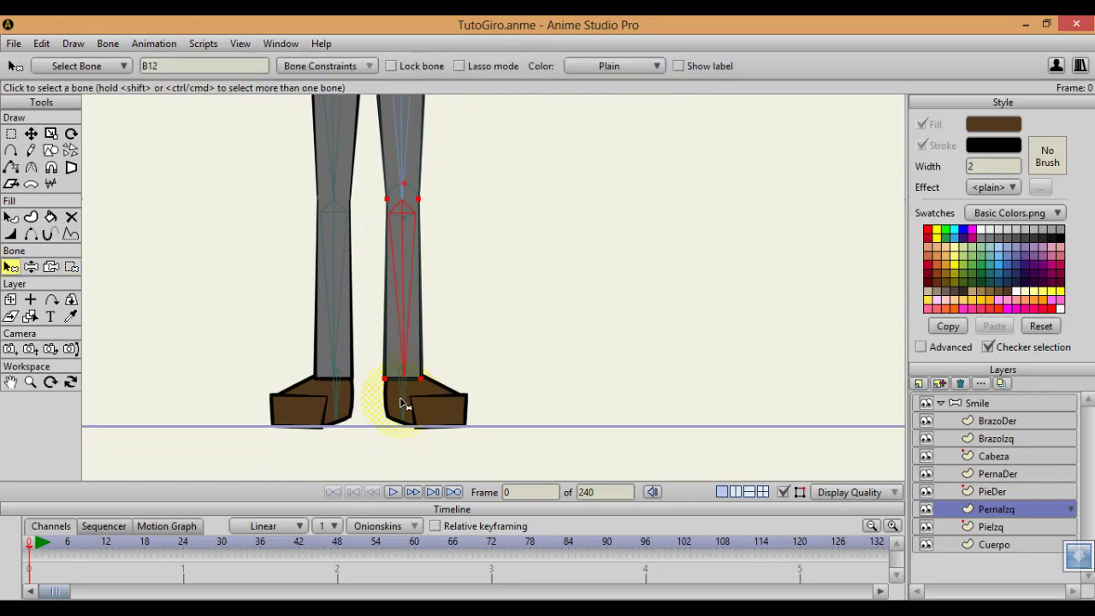
click(402, 404)
scroll(402, 403, up, 4)
scroll(435, 396, down, 1)
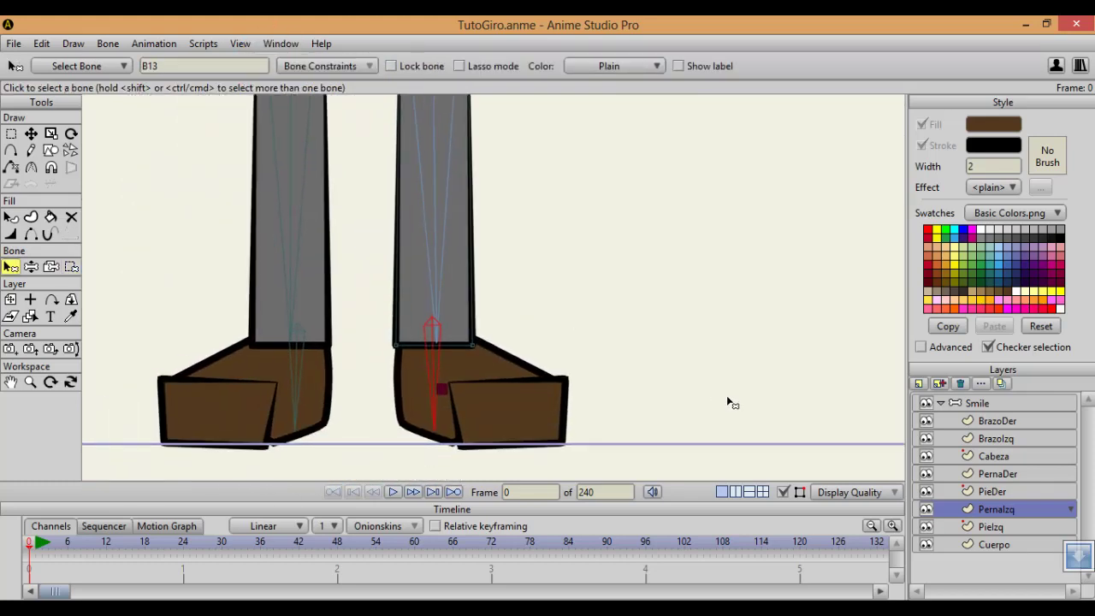
Make the PernaDer layer active, select its thigh bone and bind the layer's upper leg points to it
click(1002, 473)
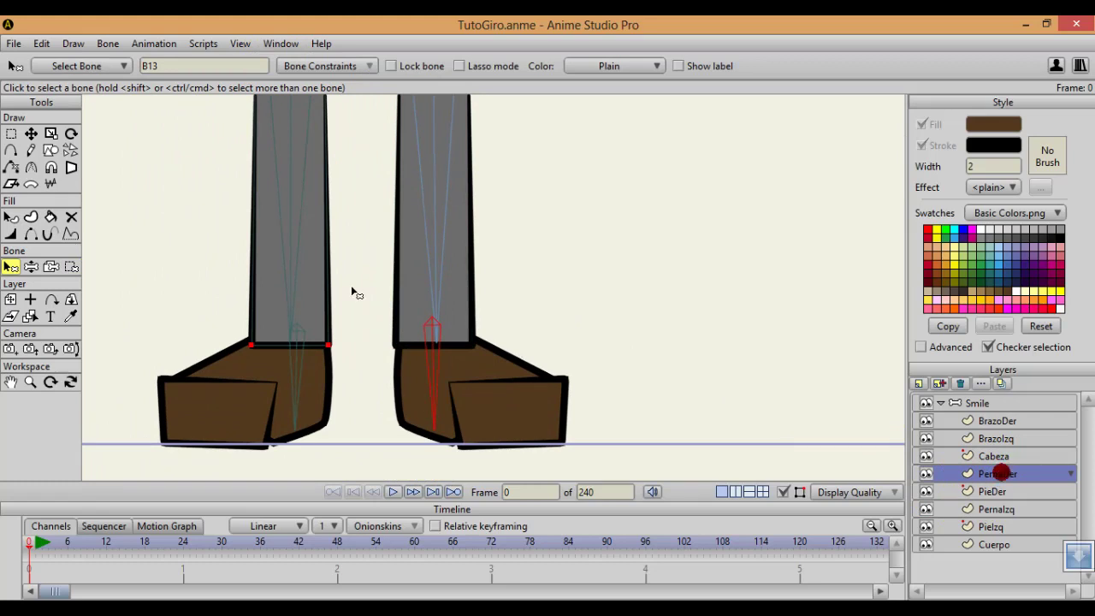
drag(347, 126, 374, 340)
scroll(374, 341, up, 2)
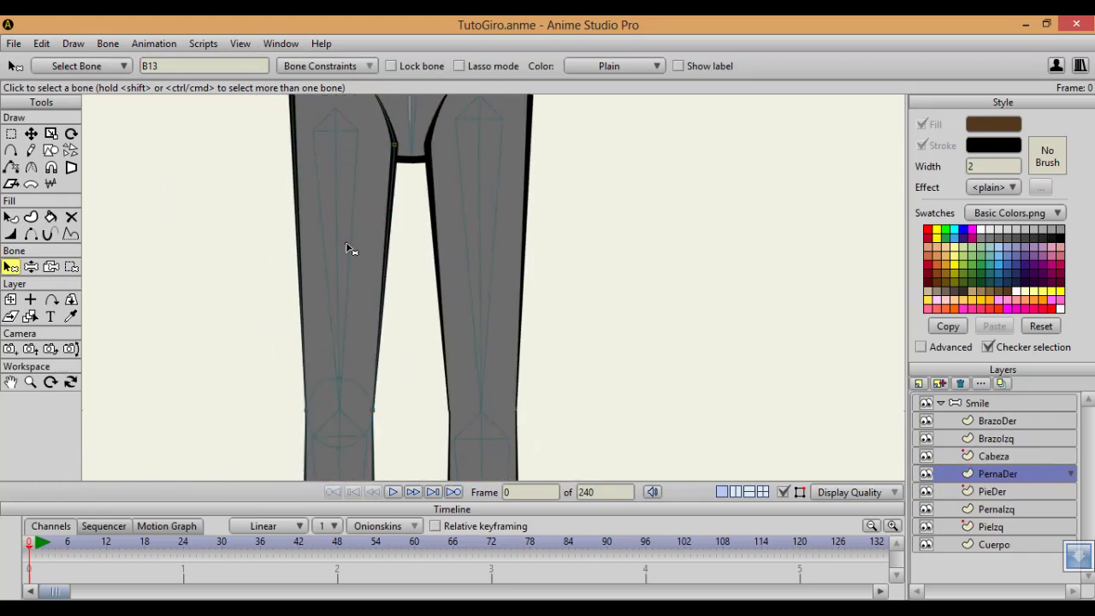
click(347, 246)
click(350, 246)
key(i)
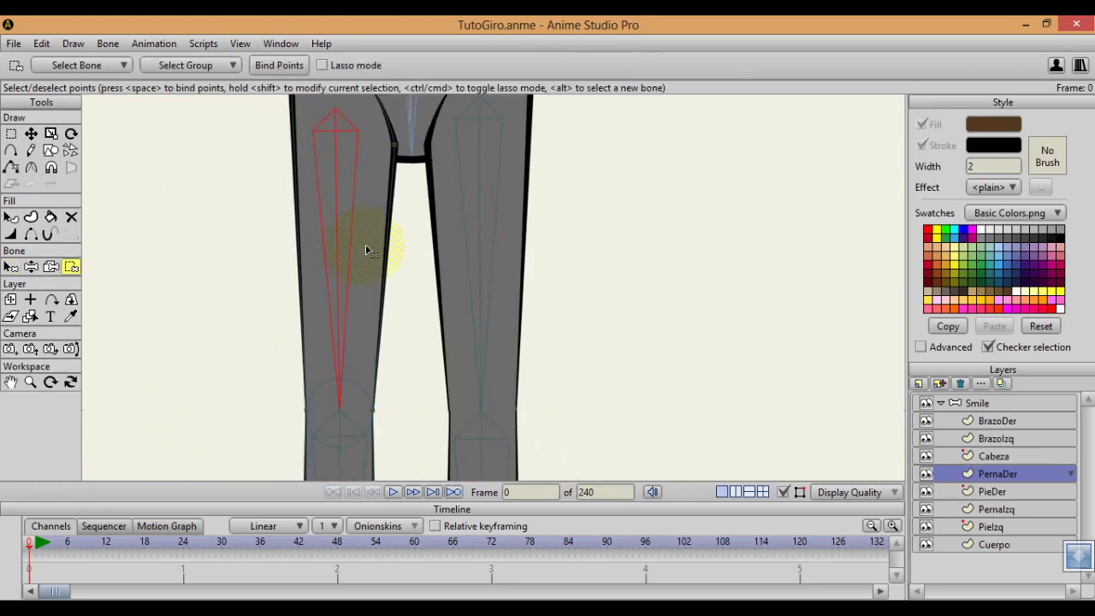
scroll(367, 246, down, 3)
click(278, 69)
scroll(434, 256, down, 2)
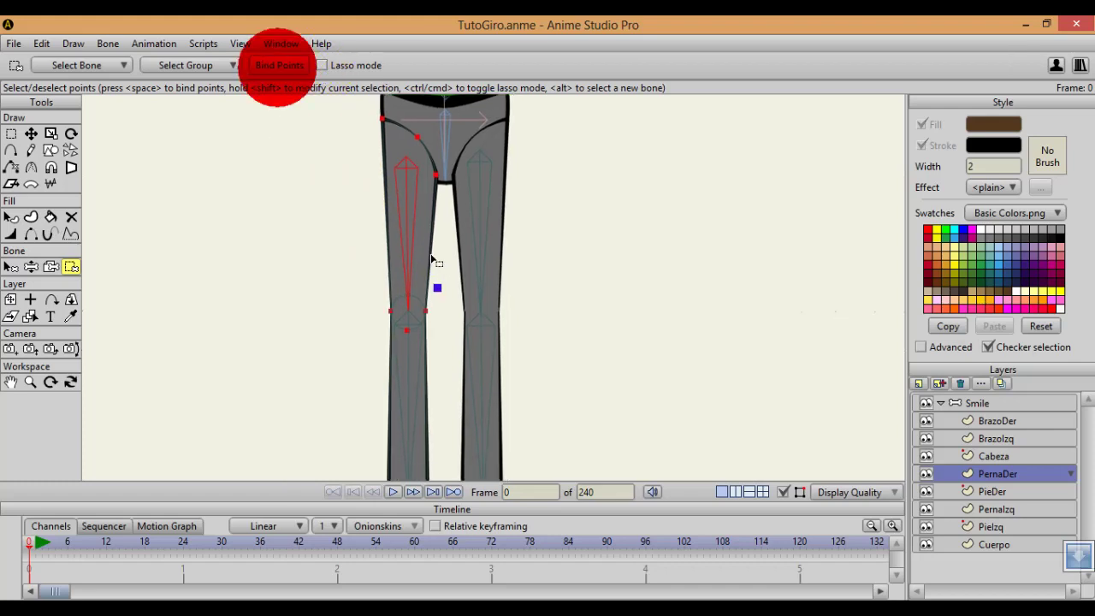
Select the shin bone of the PernaDer leg and bind the layer's lower leg points to it
key(b)
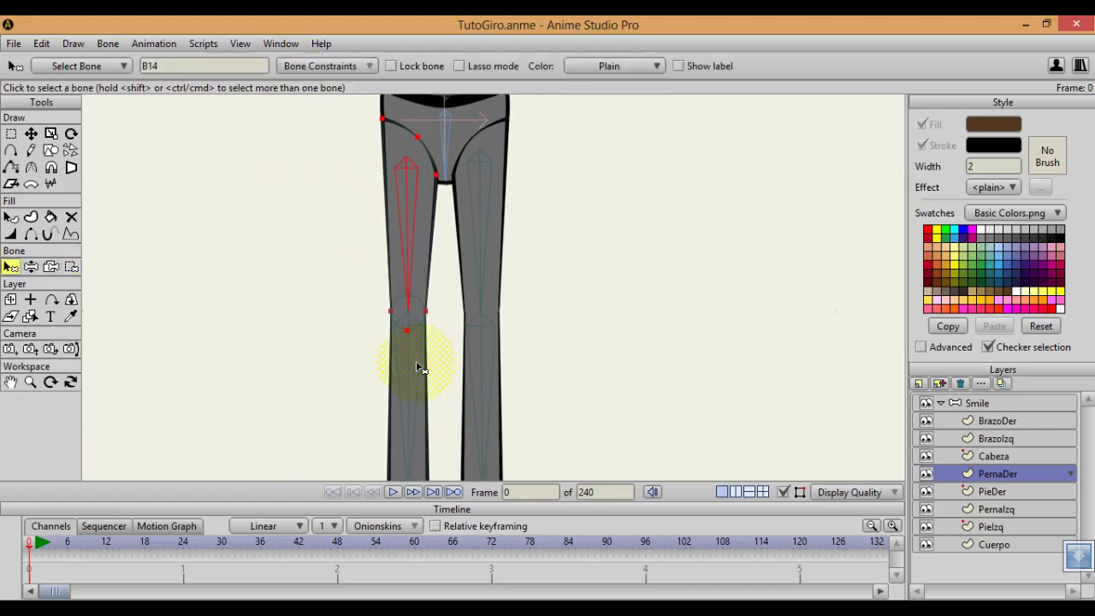
click(428, 358)
key(i)
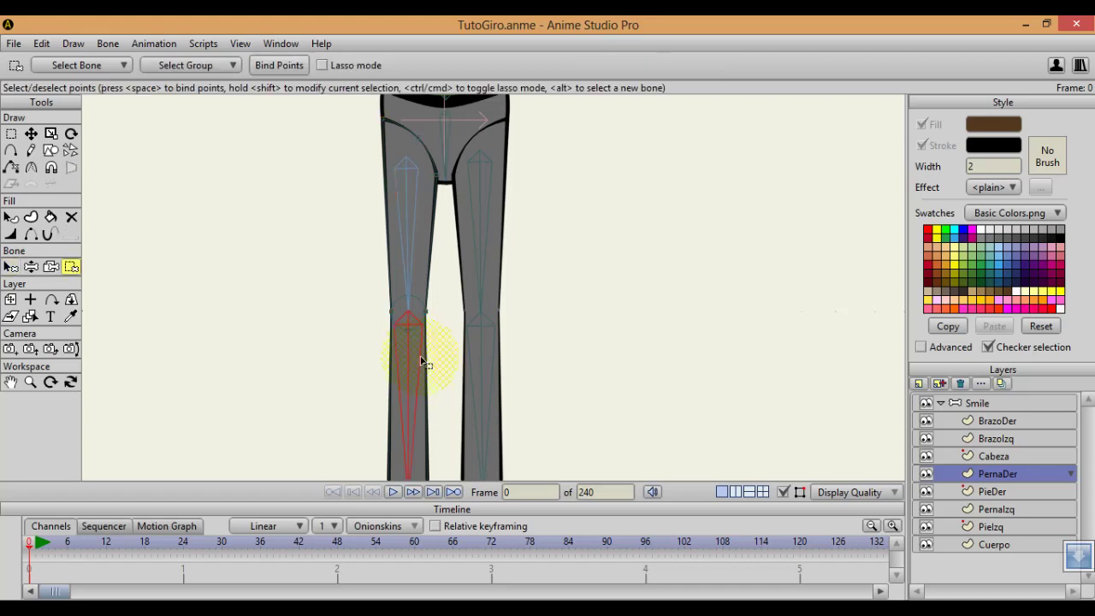
click(241, 76)
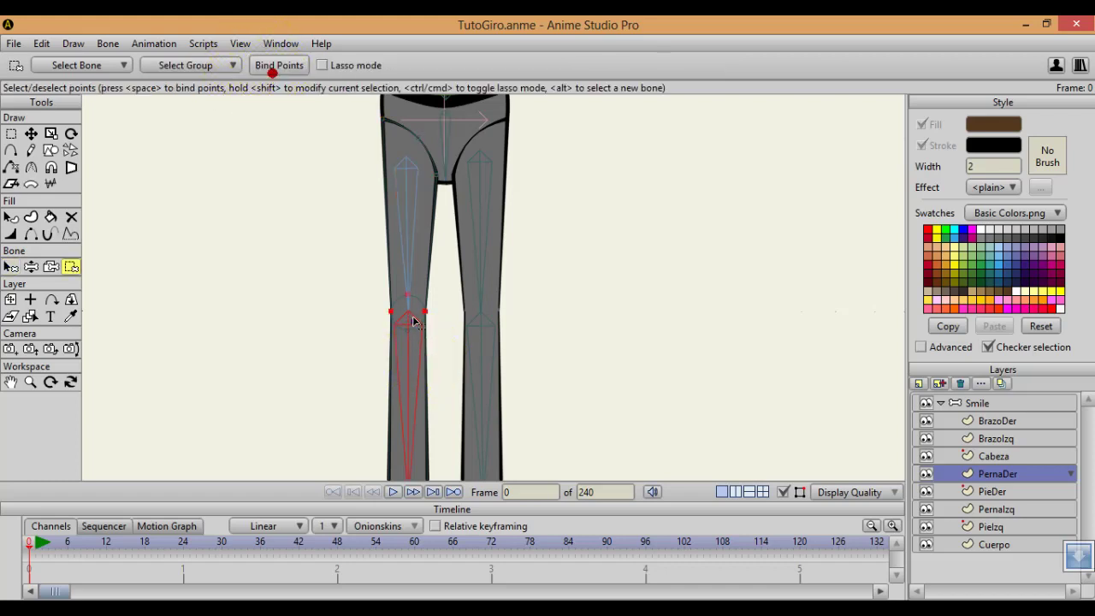
click(272, 73)
Make the BrazoIzq layer active, select its upper arm bone and bind the layer's upper arm points to it
key(g)
click(1018, 489)
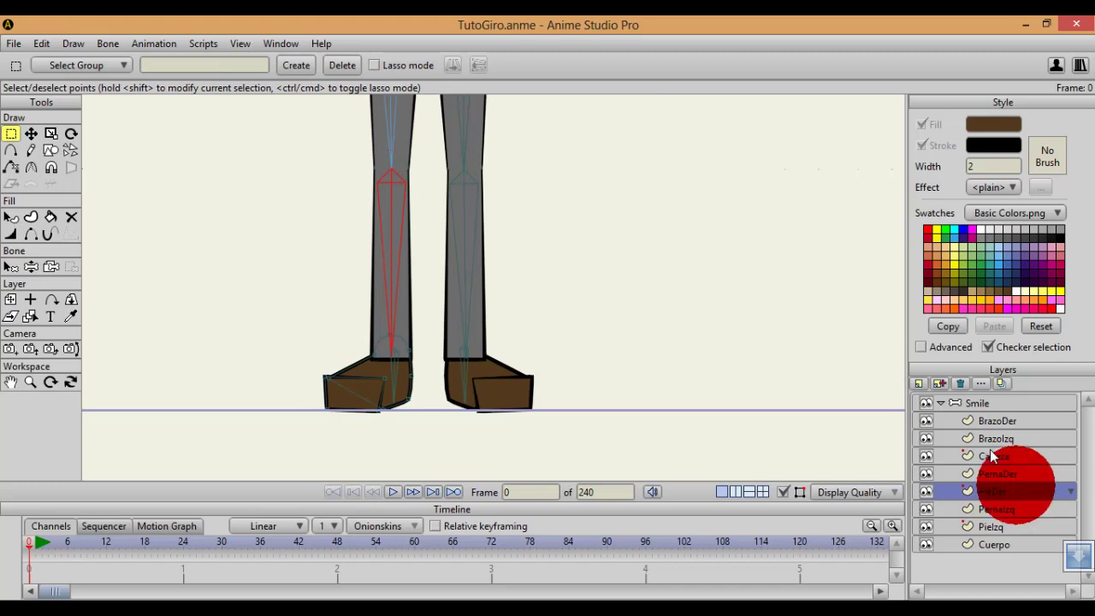
click(1000, 435)
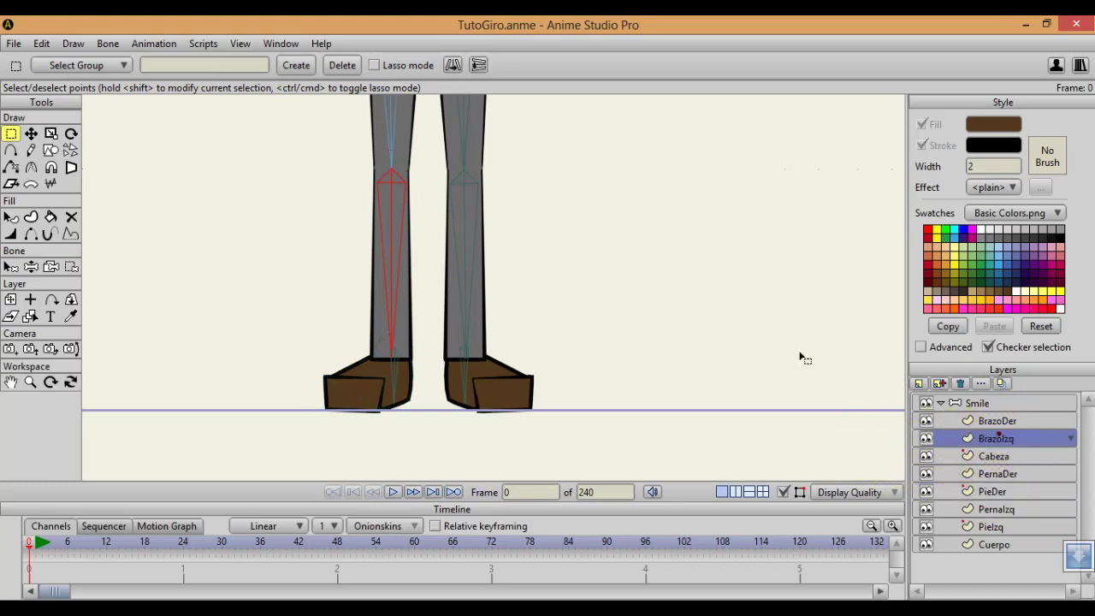
drag(496, 184, 442, 476)
scroll(473, 286, up, 2)
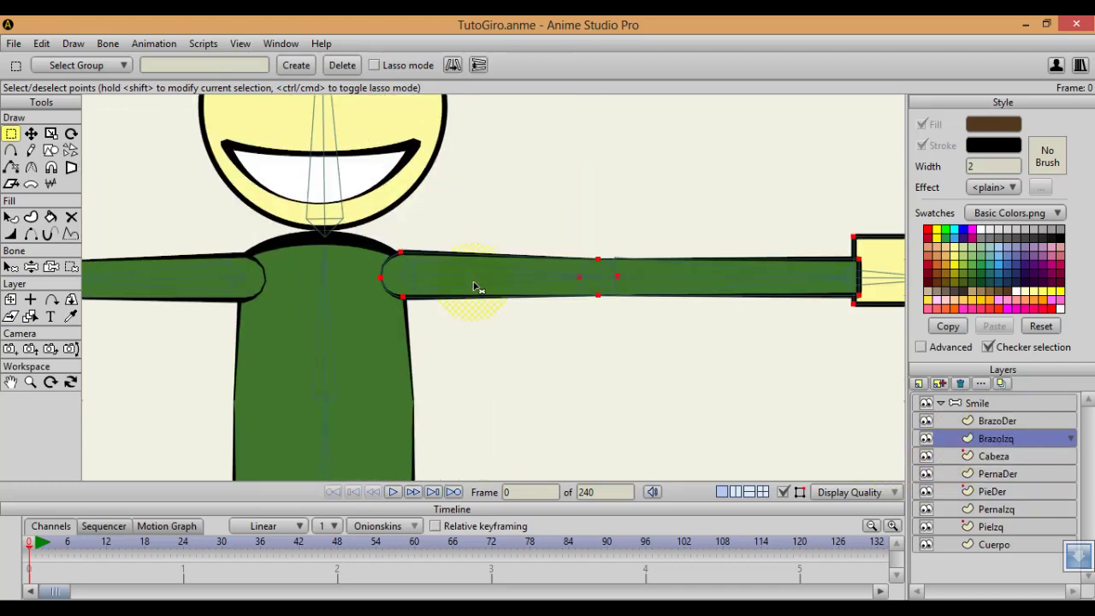
key(b)
click(483, 283)
key(i)
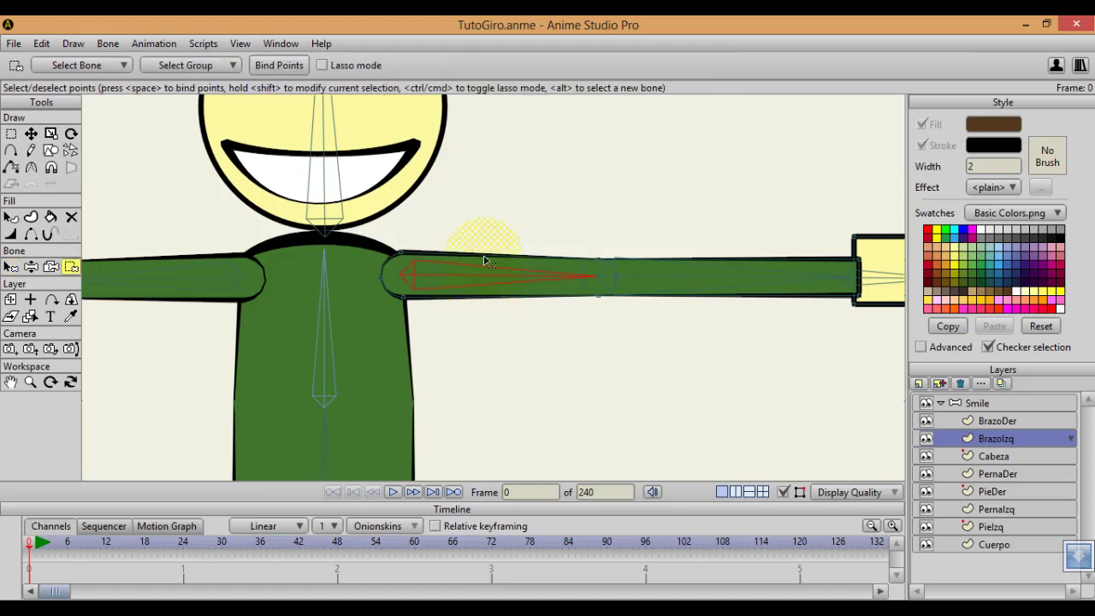
key(ctrl+a)
click(275, 70)
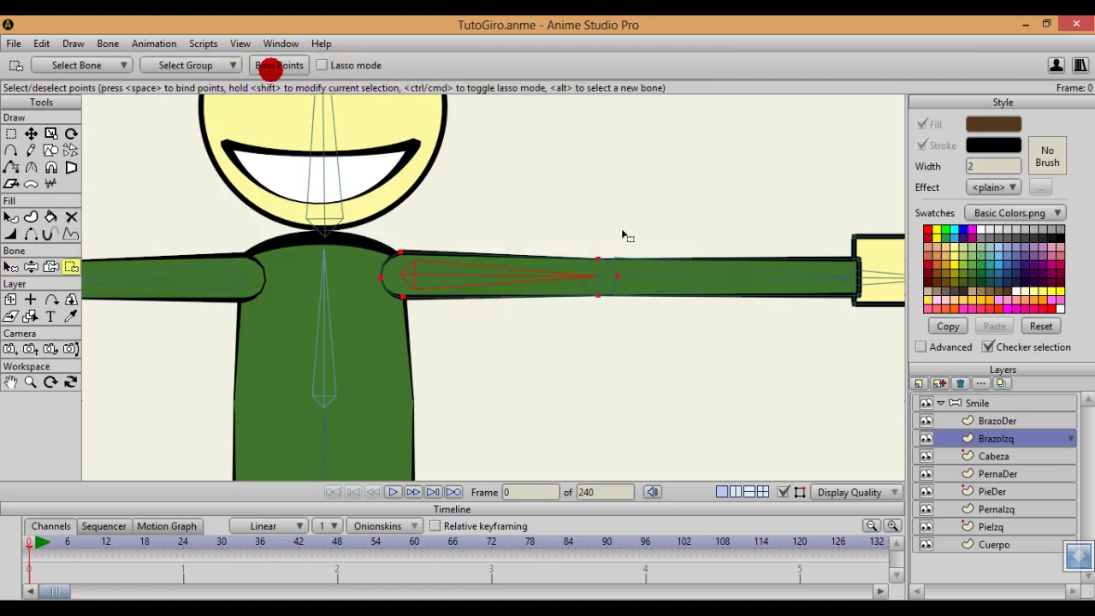
Select the forearm bone of the BrazoIzq arm and bind the layer's elbow and sleeve-end points to it
key(b)
click(698, 271)
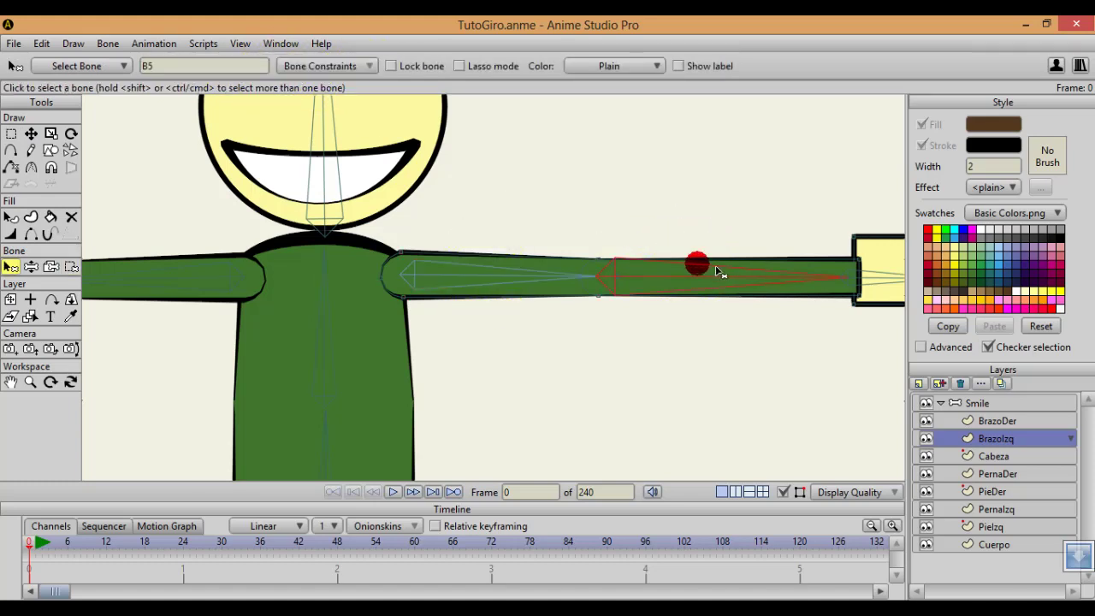
key(i)
click(287, 65)
drag(741, 200, 619, 209)
drag(731, 222, 691, 227)
scroll(583, 283, down, 3)
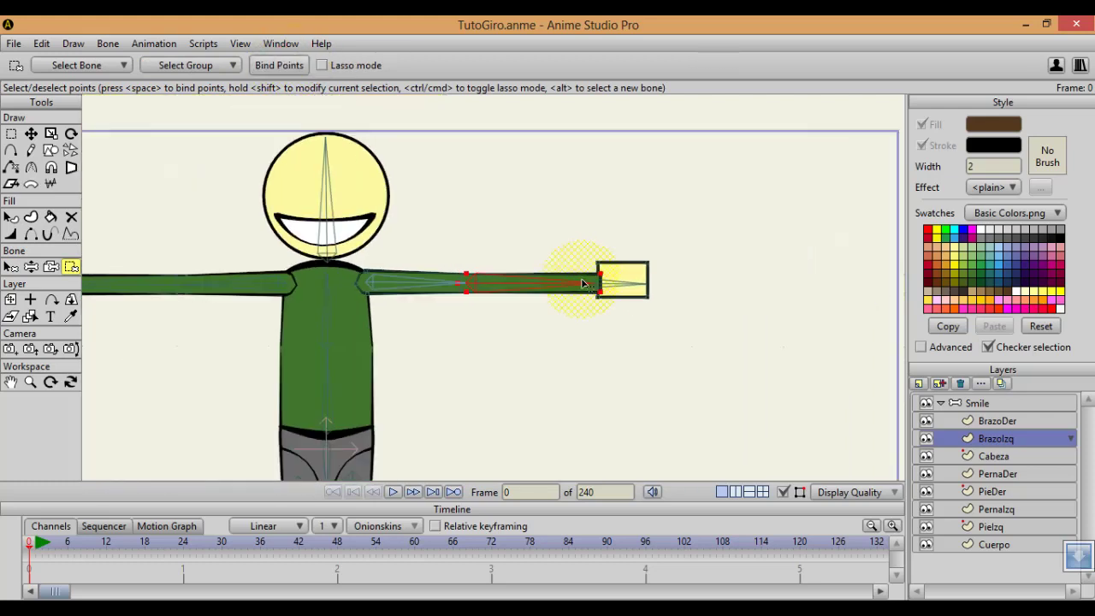
Make the BrazoDer layer active, select its upper arm bone and bind the layer's upper arm points to it
click(1006, 421)
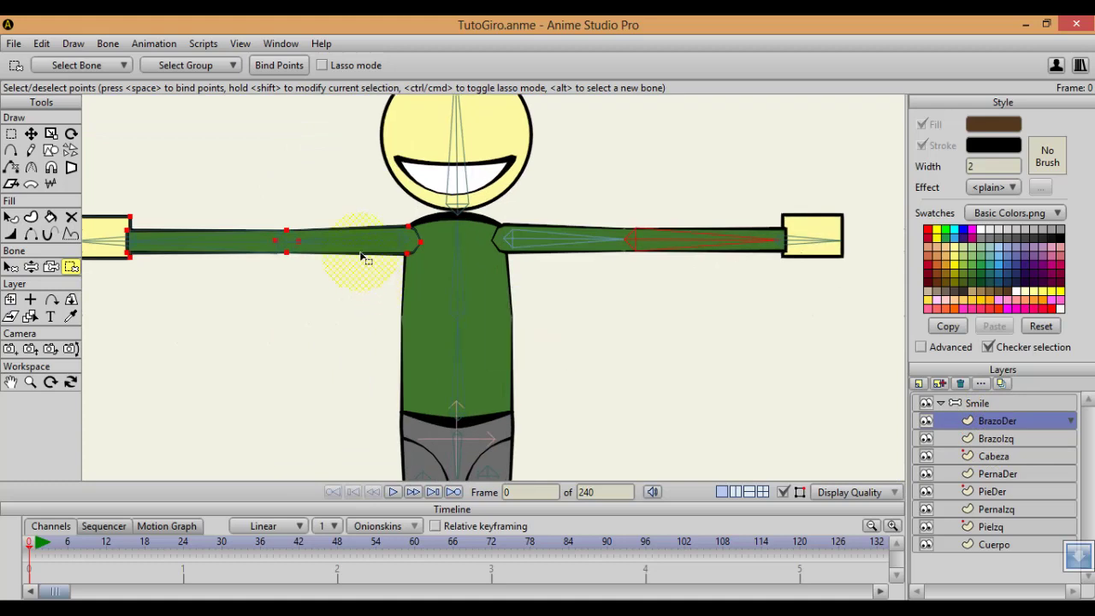
alt+click(357, 243)
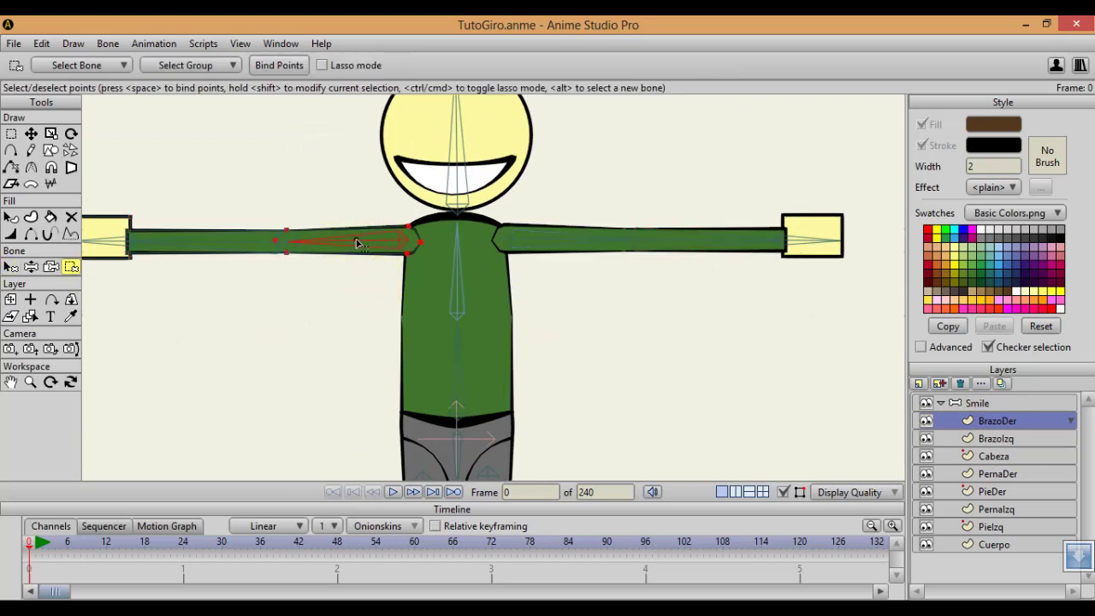
click(274, 70)
Select the forearm bone of the BrazoDer arm and bind the layer's elbow and sleeve-end points to it
alt+click(246, 240)
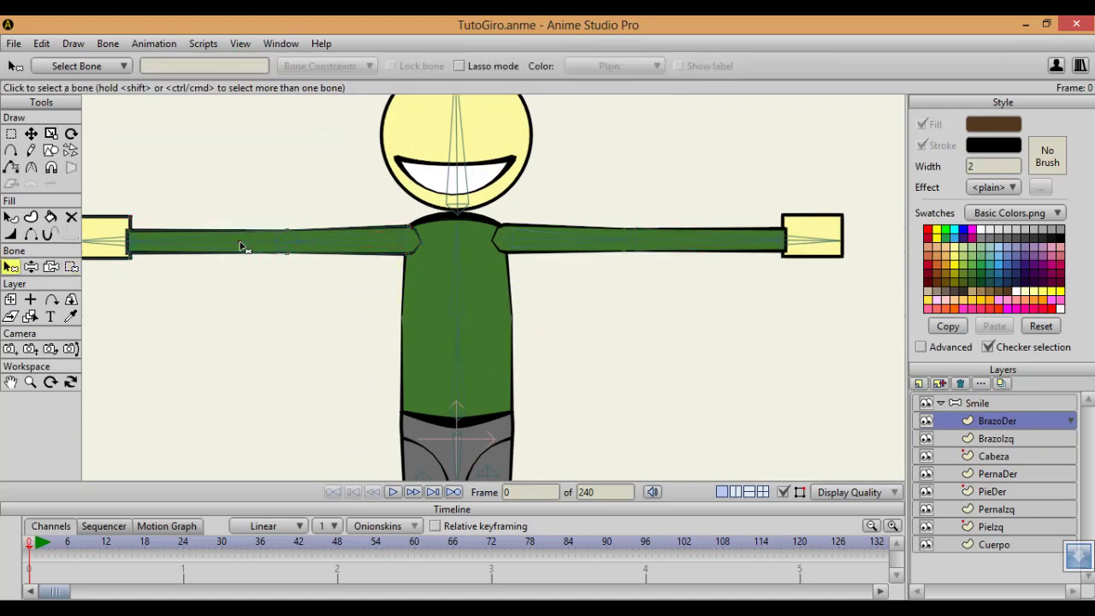
key(i)
click(279, 65)
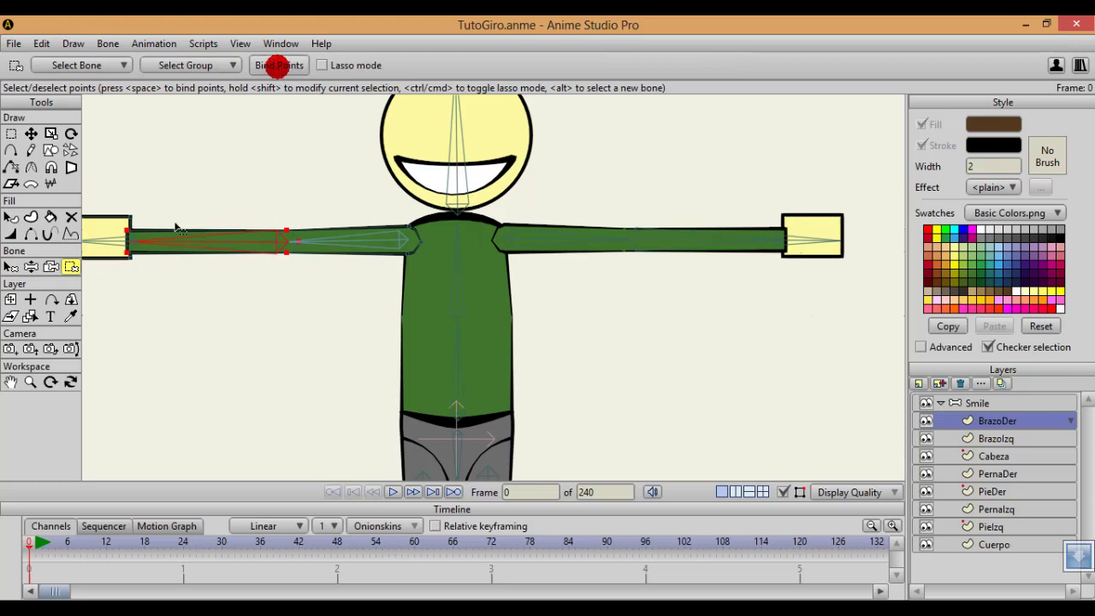
scroll(383, 211, down, 2)
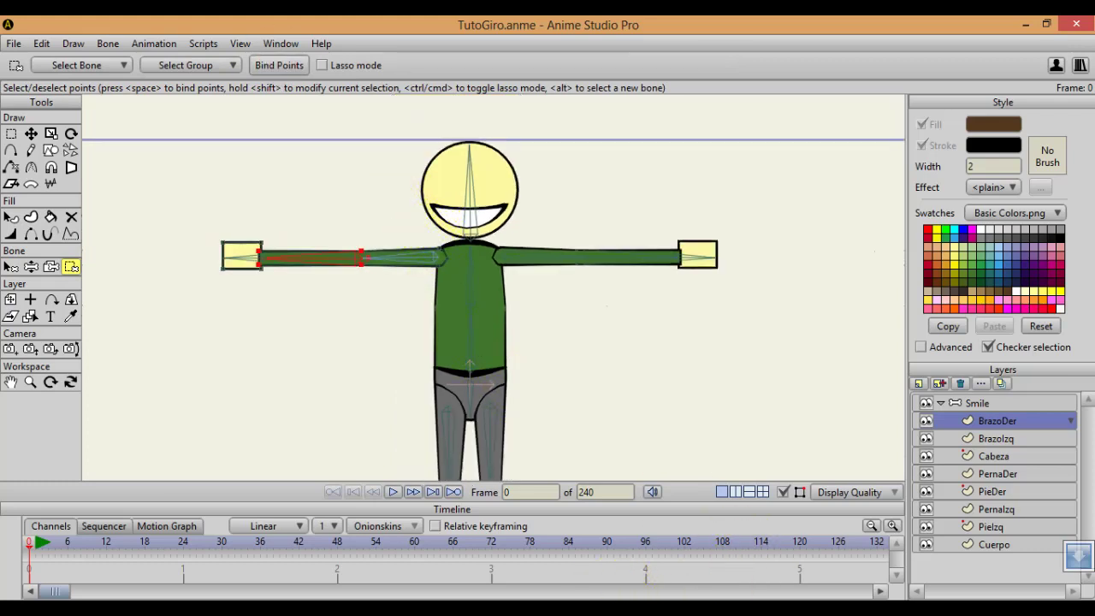
Make the BrazoIzq layer active and add a point just above and just below the sleeve on the hand's wrist edge
key(F9)
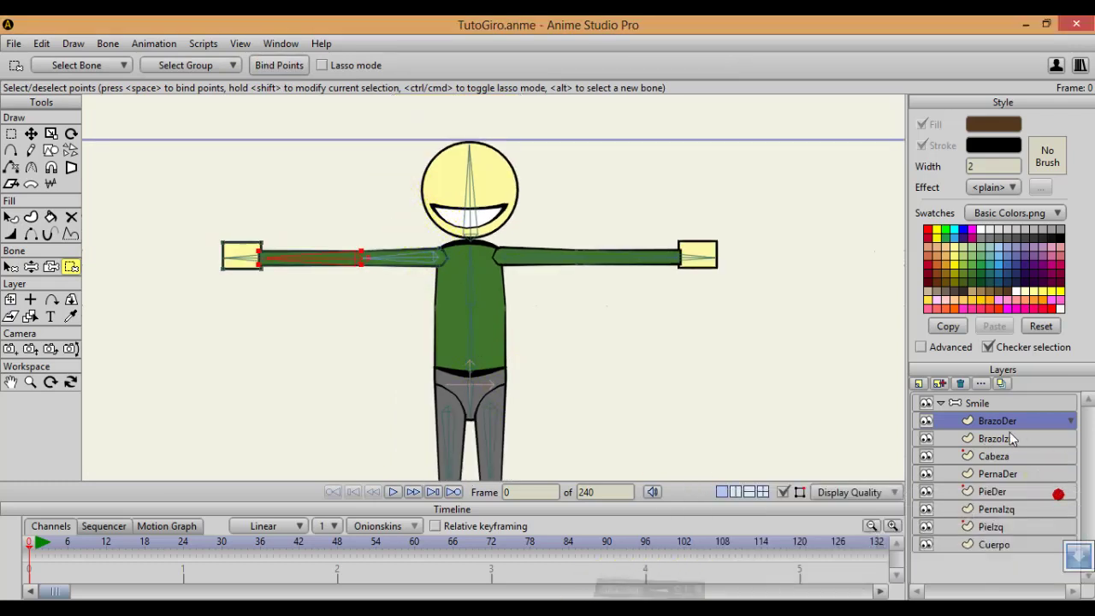
click(1009, 436)
scroll(786, 291, up, 2)
scroll(660, 277, up, 4)
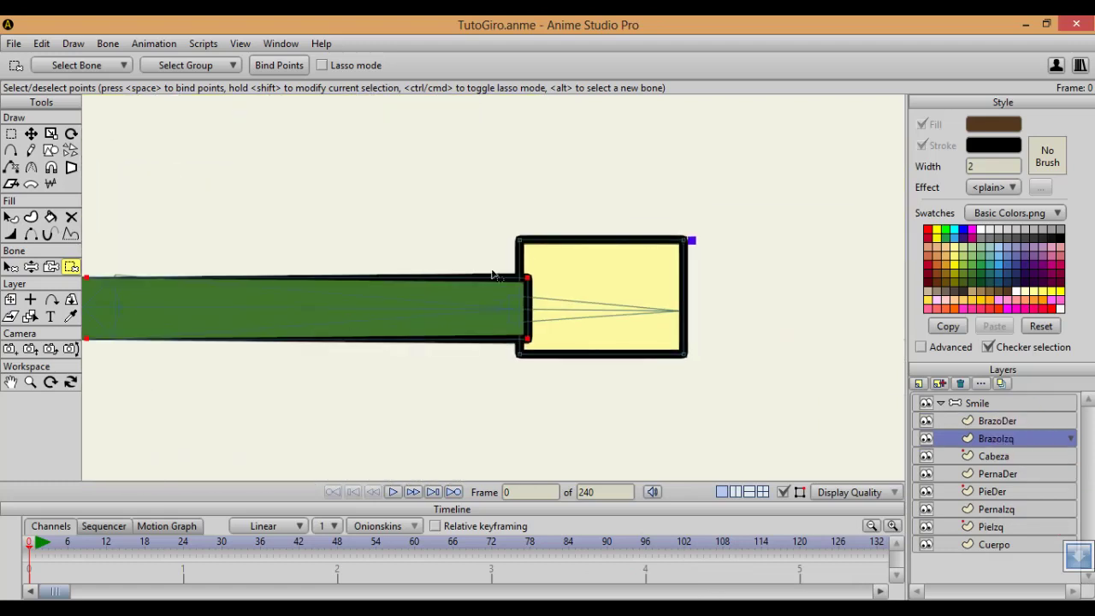
key(a)
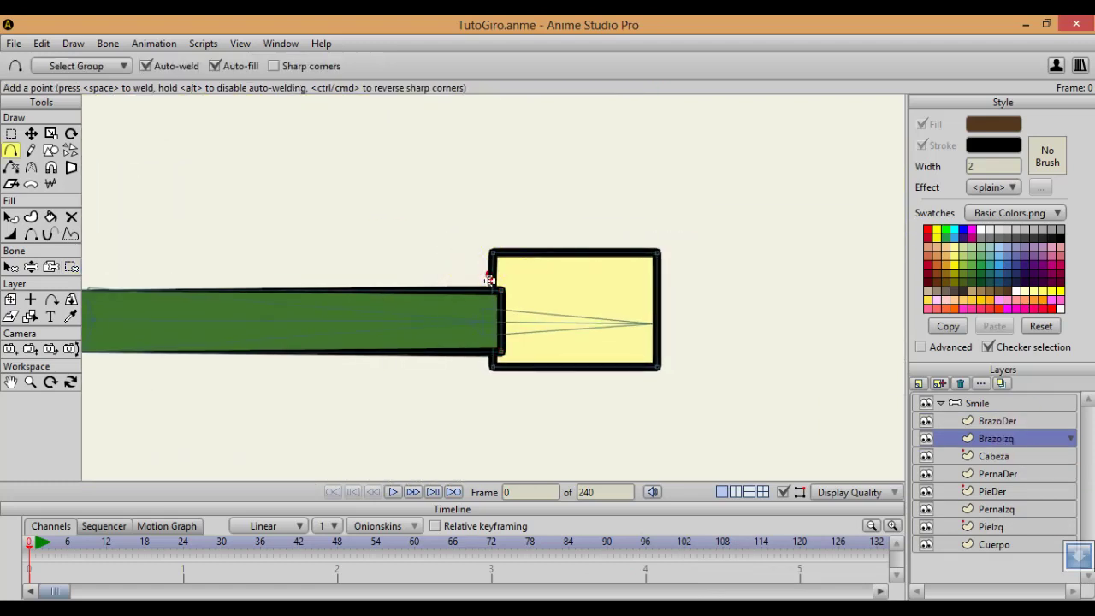
drag(489, 283, 490, 360)
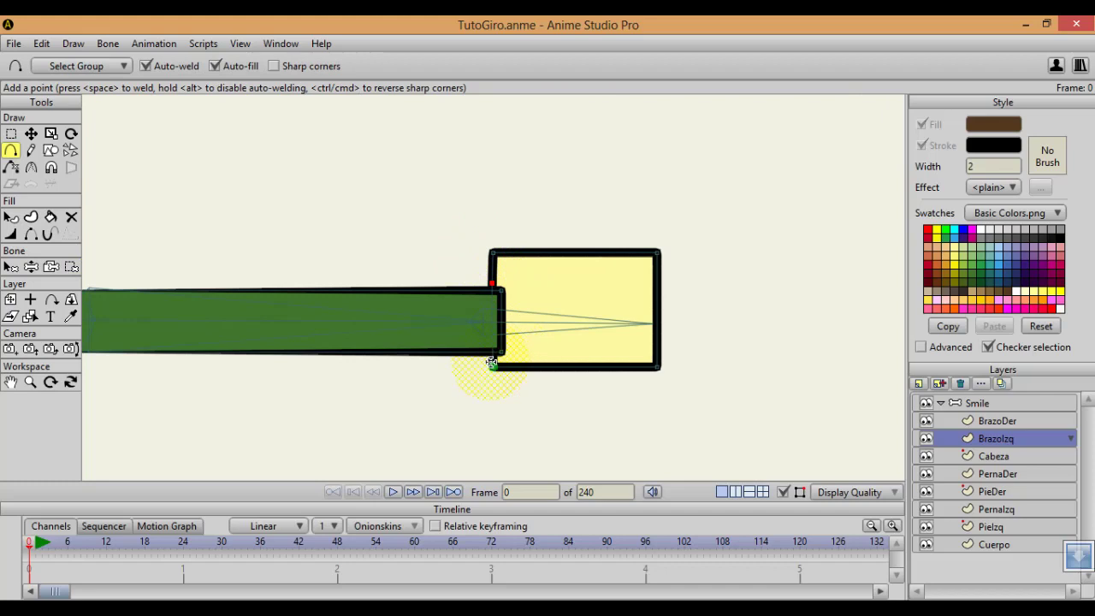
scroll(492, 362, up, 2)
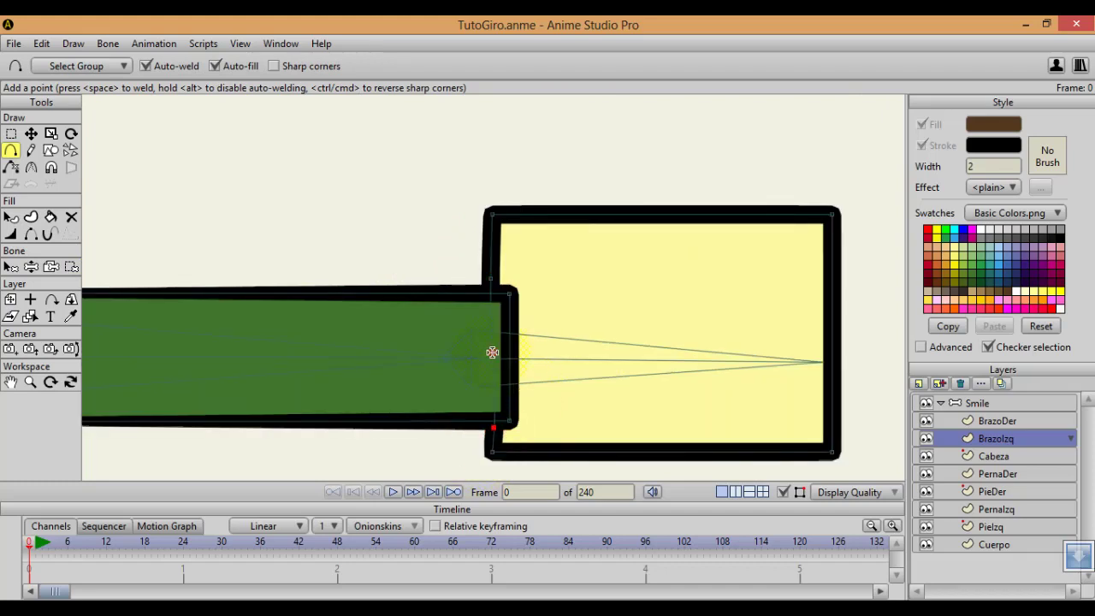
Extend the middle of the hand's wrist edge into the sleeve and sharpen the curvature of the two wrist points, leaving a rounded joint
key(c)
drag(640, 394, 724, 392)
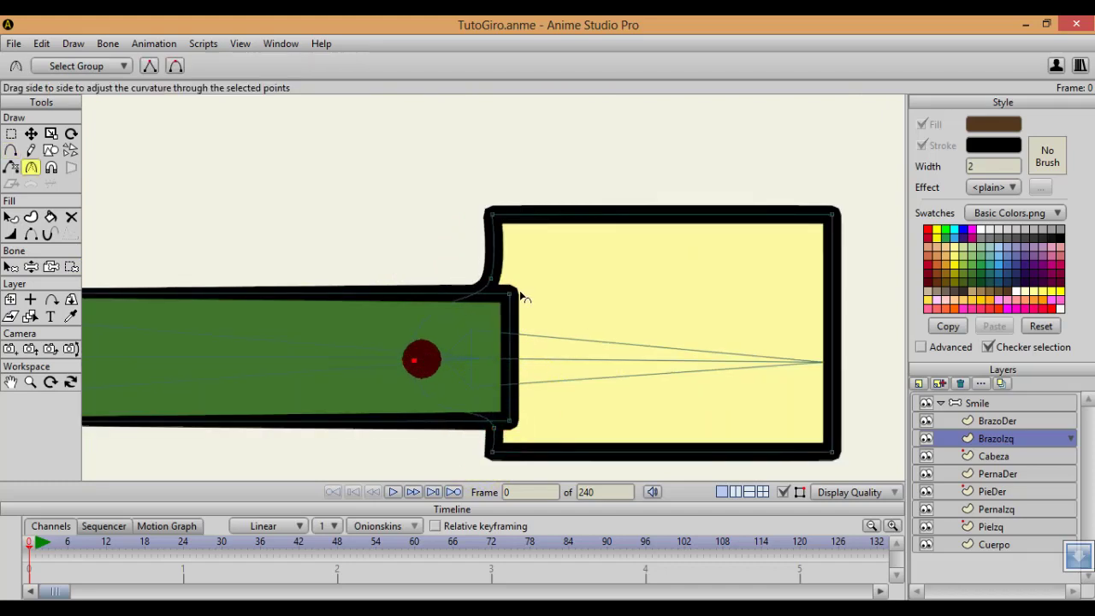
drag(492, 279, 7, 294)
drag(495, 430, 2, 375)
click(489, 433)
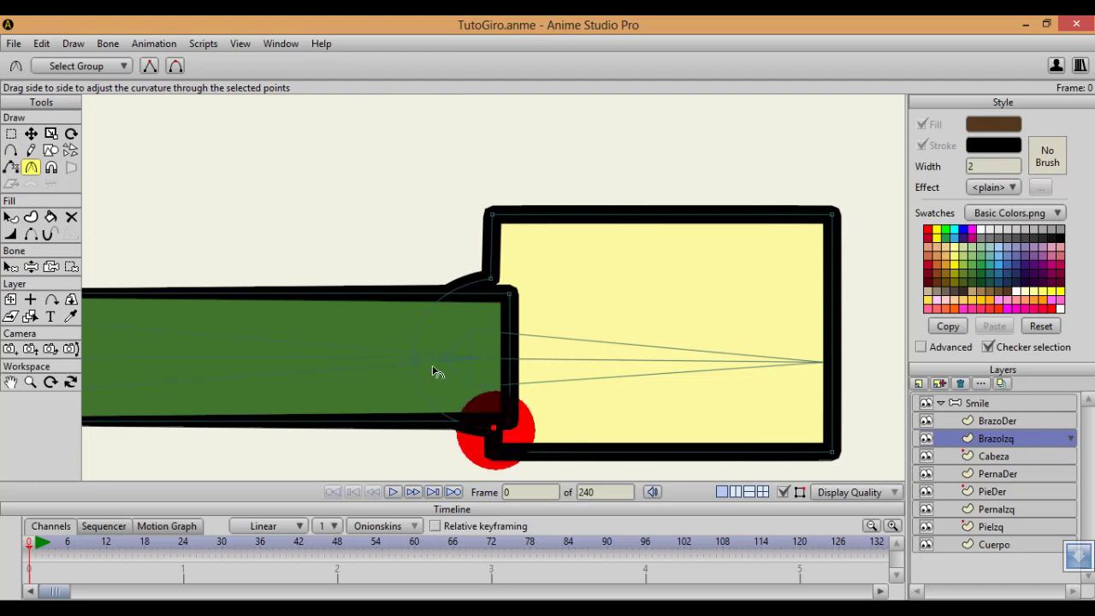
Tuck the BrazoIzq hand's wrist points against the sleeve, move its wrist-side corners inward to taper the hand, and undo the joint-point move
key(t)
drag(493, 425, 498, 420)
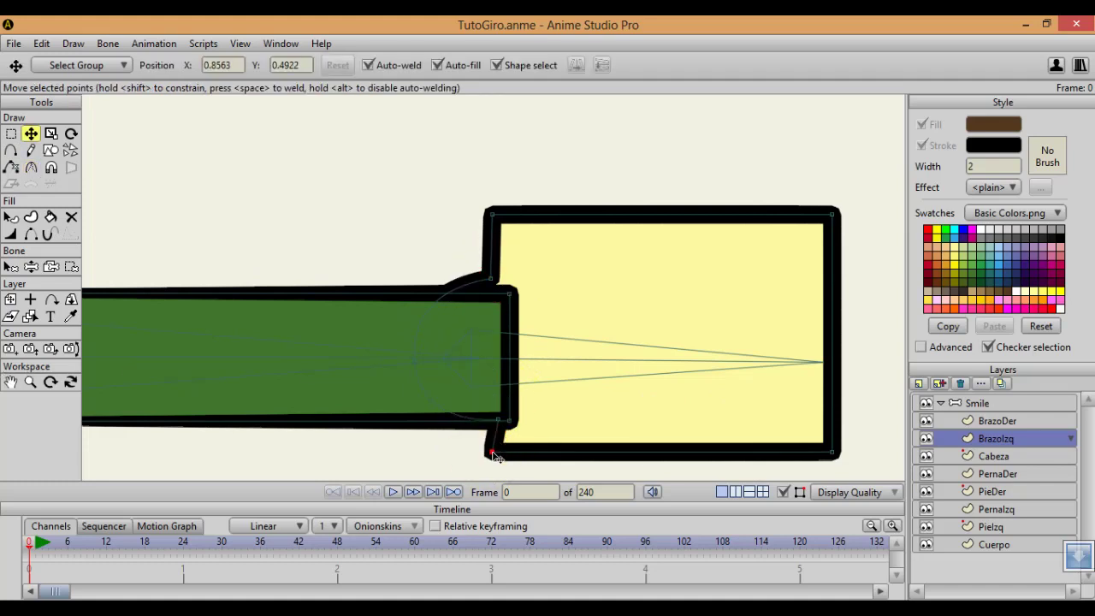
click(491, 453)
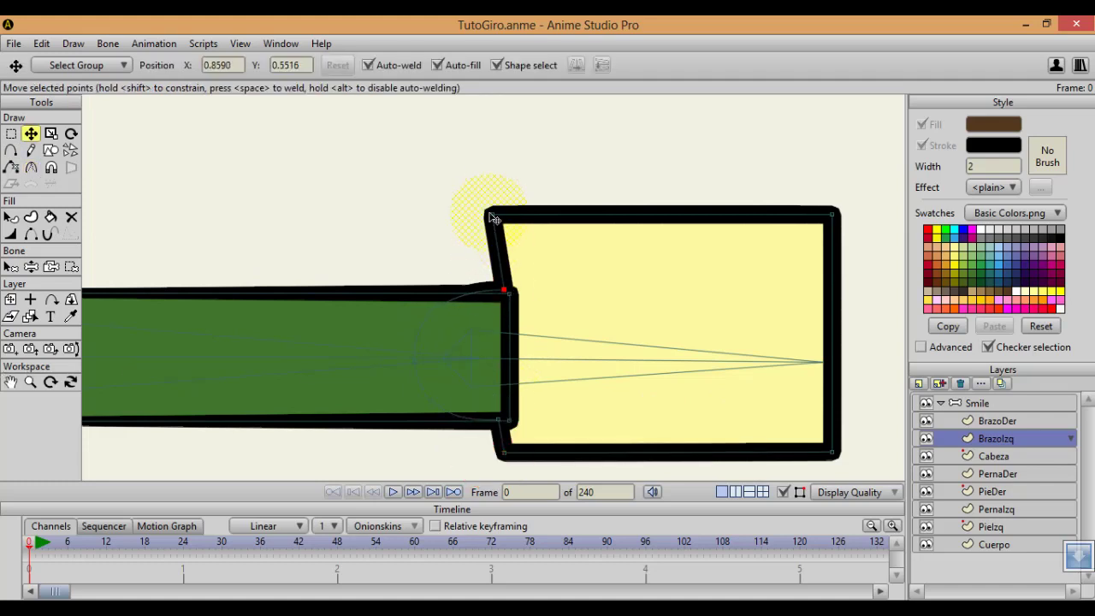
drag(492, 213, 537, 222)
drag(414, 355, 428, 354)
key(ctrl+z)
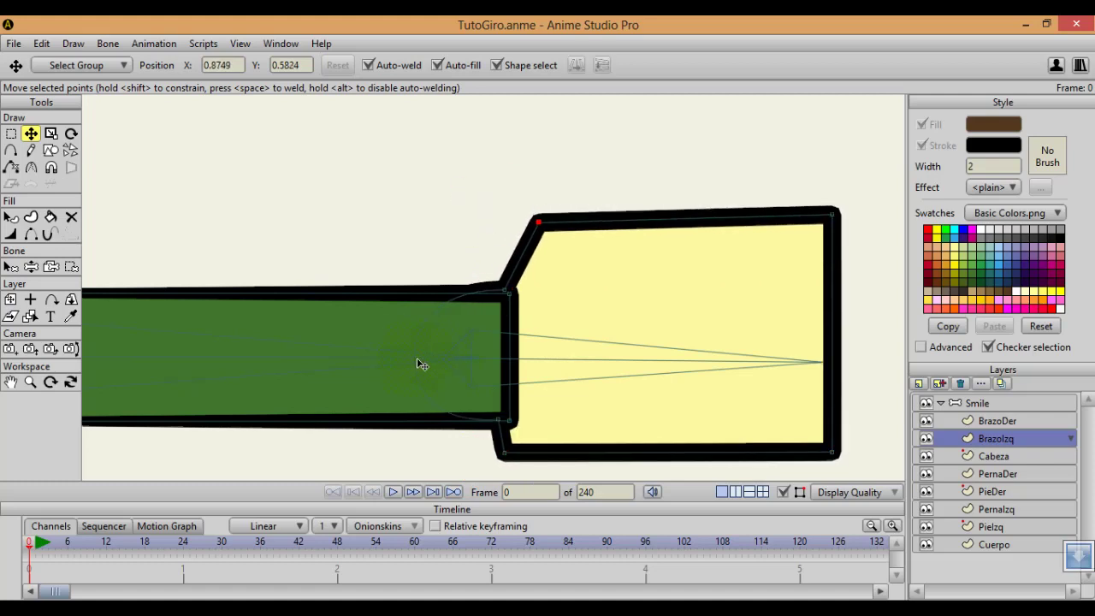
Make the BrazoDer layer active and add a point just above and just below the sleeve on the hand's wrist edge
click(1013, 422)
drag(90, 311, 470, 259)
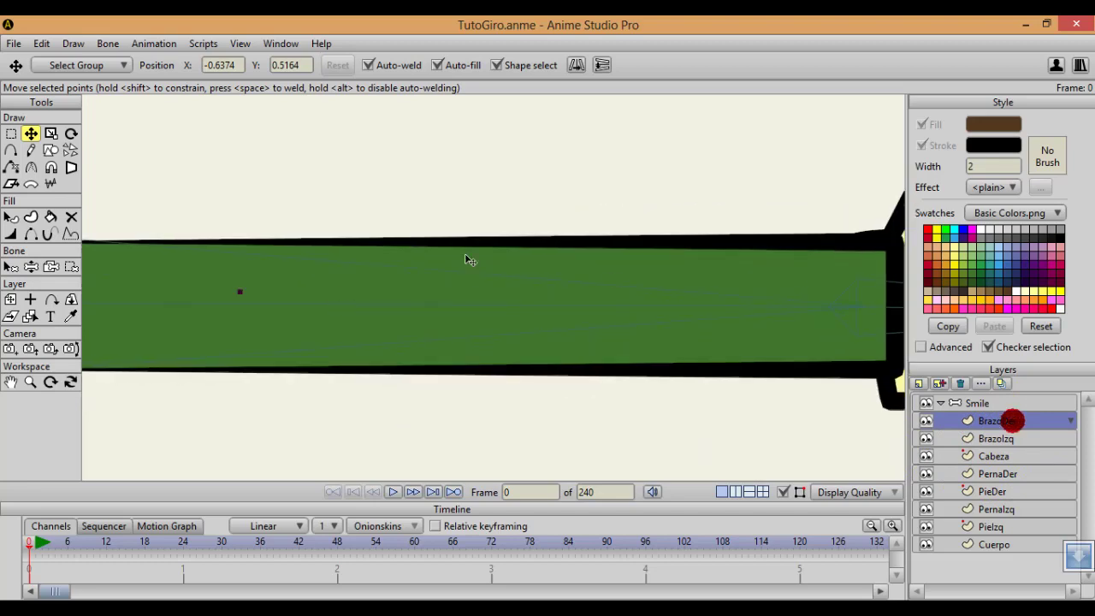
drag(120, 295, 457, 267)
drag(339, 264, 770, 272)
drag(430, 269, 486, 281)
drag(340, 255, 679, 277)
drag(469, 260, 523, 252)
key(a)
click(403, 223)
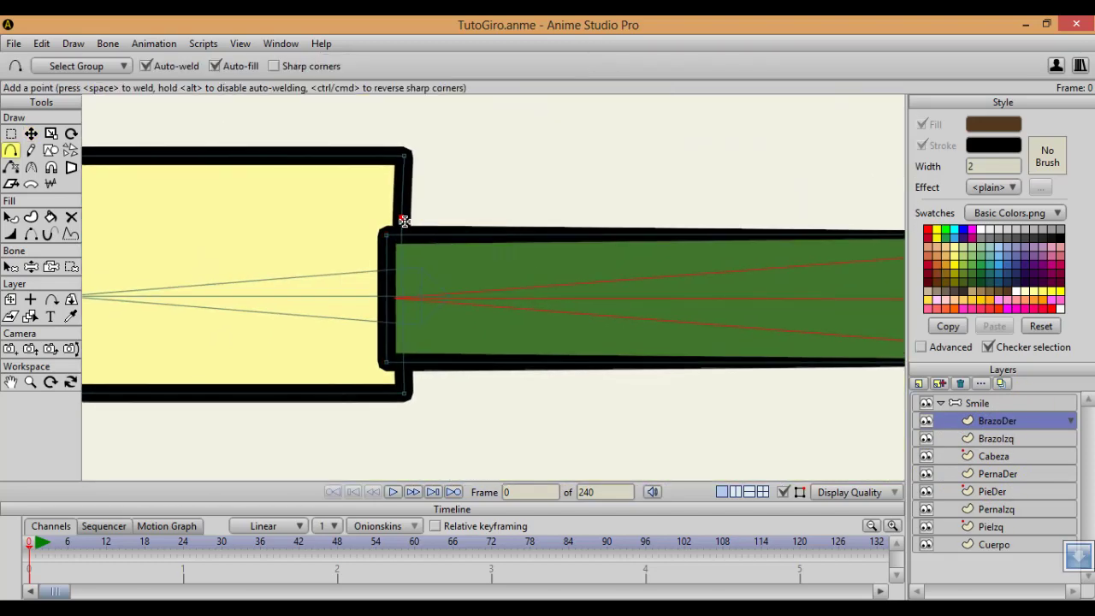
click(399, 372)
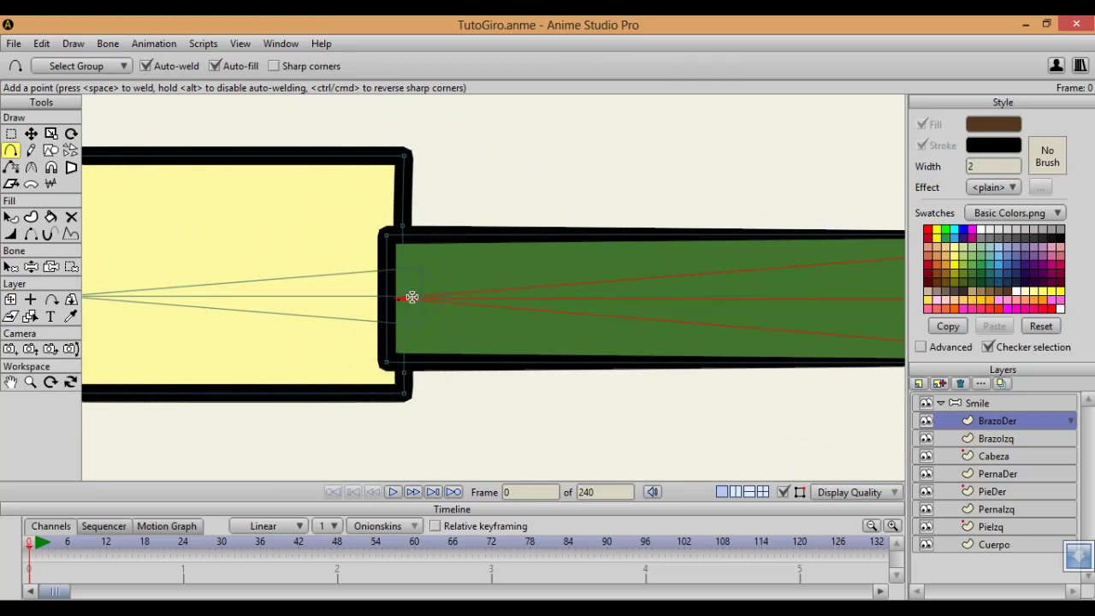
Extend the middle of the BrazoDer hand's wrist edge into the sleeve and adjust the curvature of both wrist points to round the joint
click(412, 297)
key(w)
key(x)
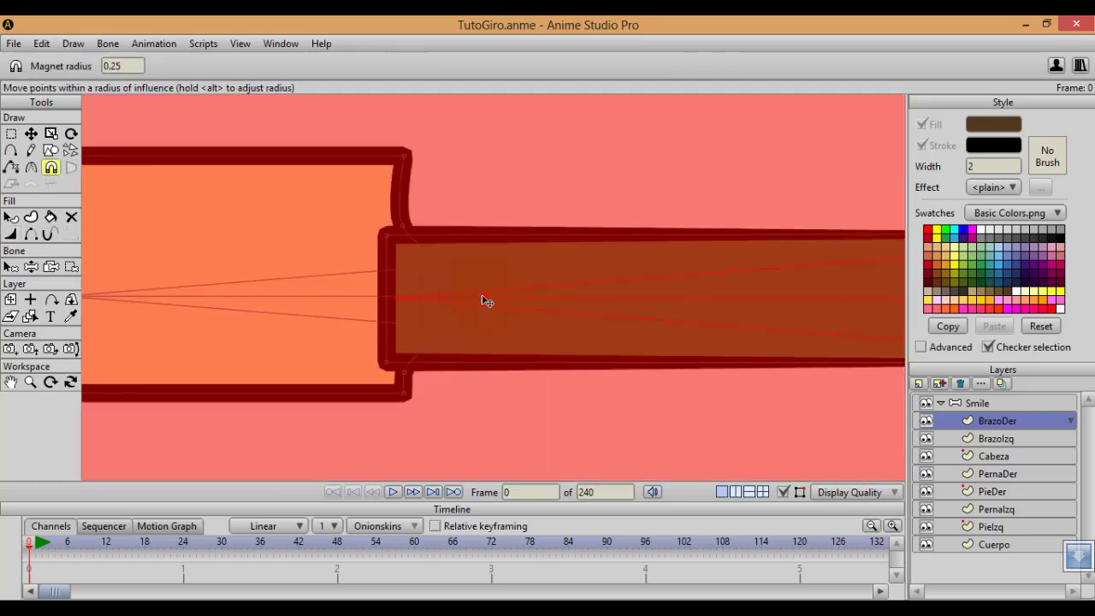
key(c)
drag(409, 225, 4, 235)
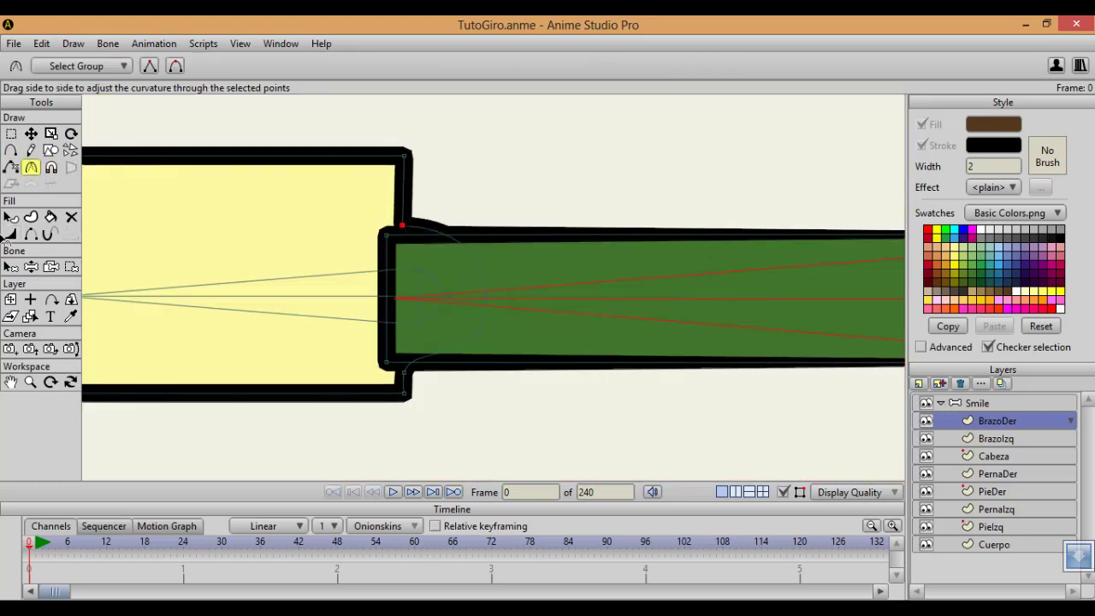
drag(407, 356, 153, 377)
Move the BrazoDer hand's wrist-side corners inward and tuck its wrist points against the sleeve to taper the hand
key(t)
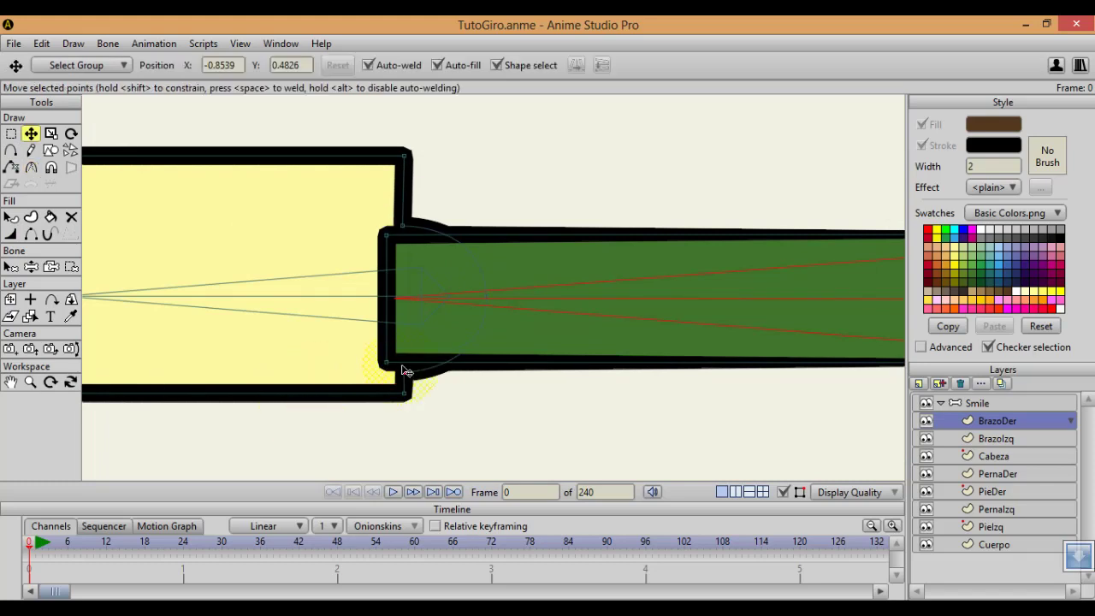
drag(403, 374, 380, 393)
drag(405, 152, 333, 170)
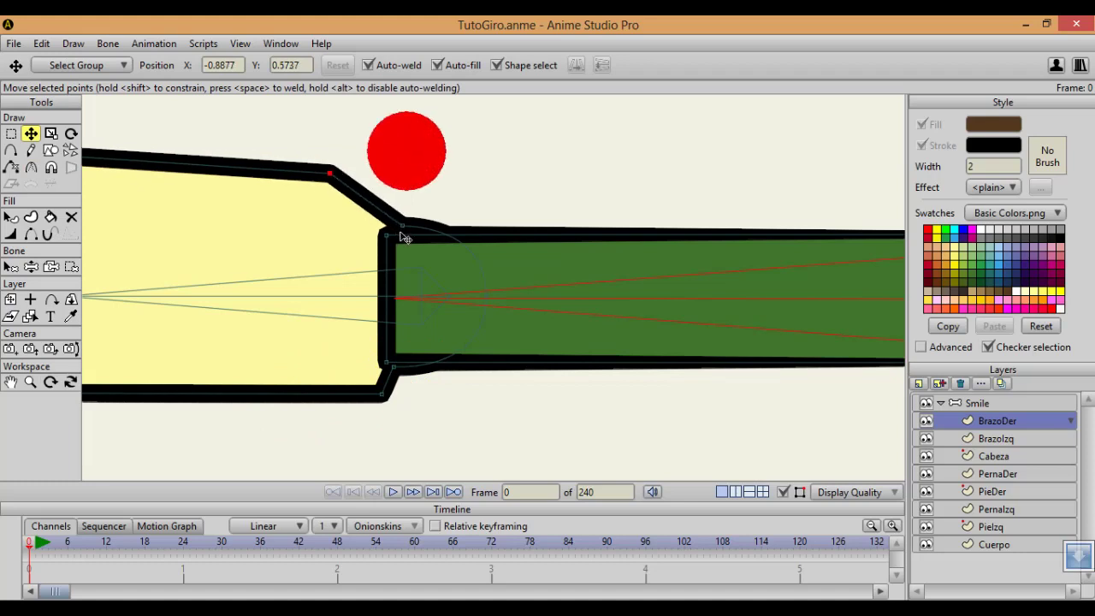
drag(402, 226, 388, 233)
scroll(389, 234, down, 6)
scroll(406, 369, down, 5)
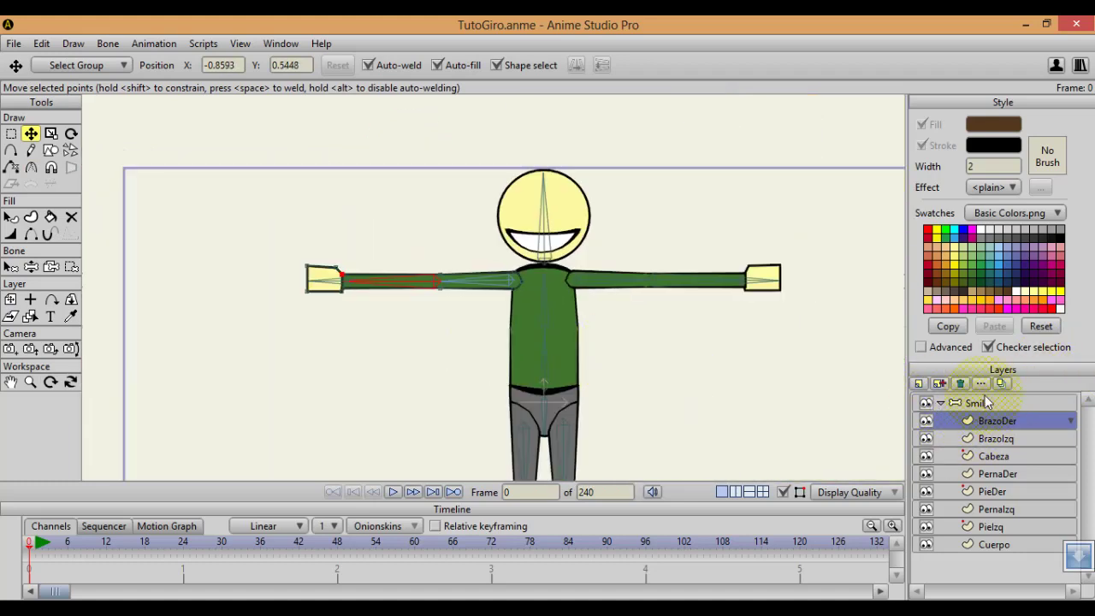
Select the hand bone of the BrazoDer arm and bind all of the layer's hand points to it
scroll(159, 301, up, 5)
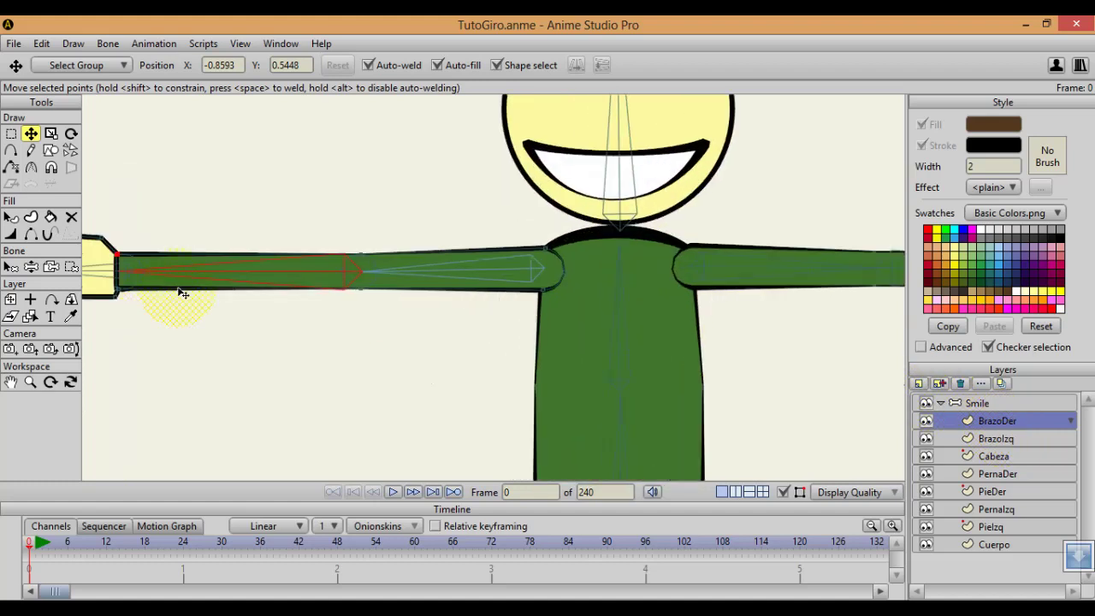
key(b)
drag(166, 280, 386, 265)
click(386, 265)
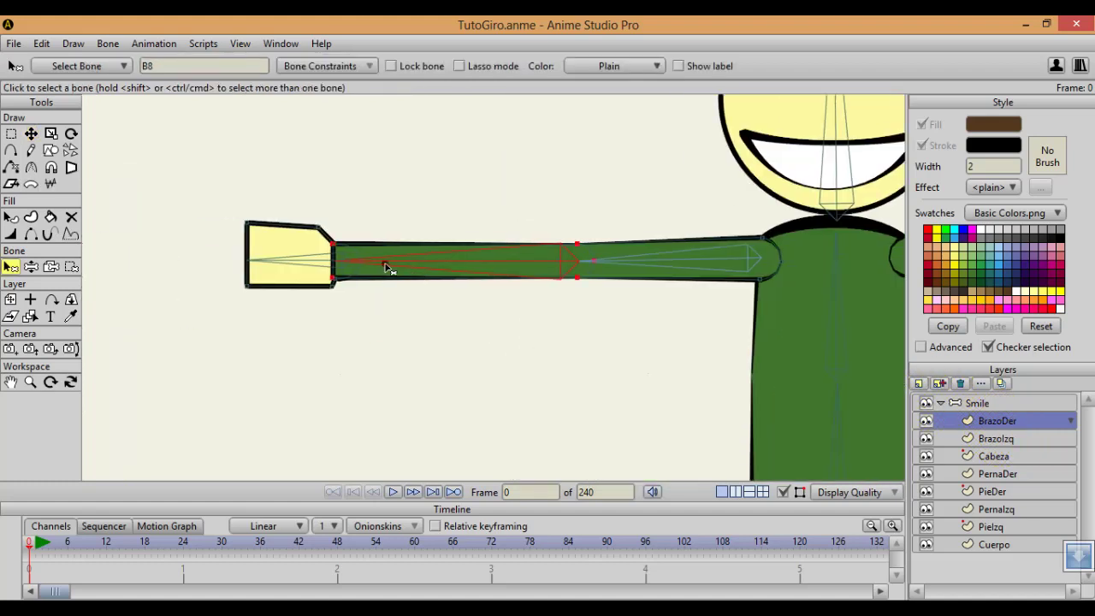
click(316, 268)
key(i)
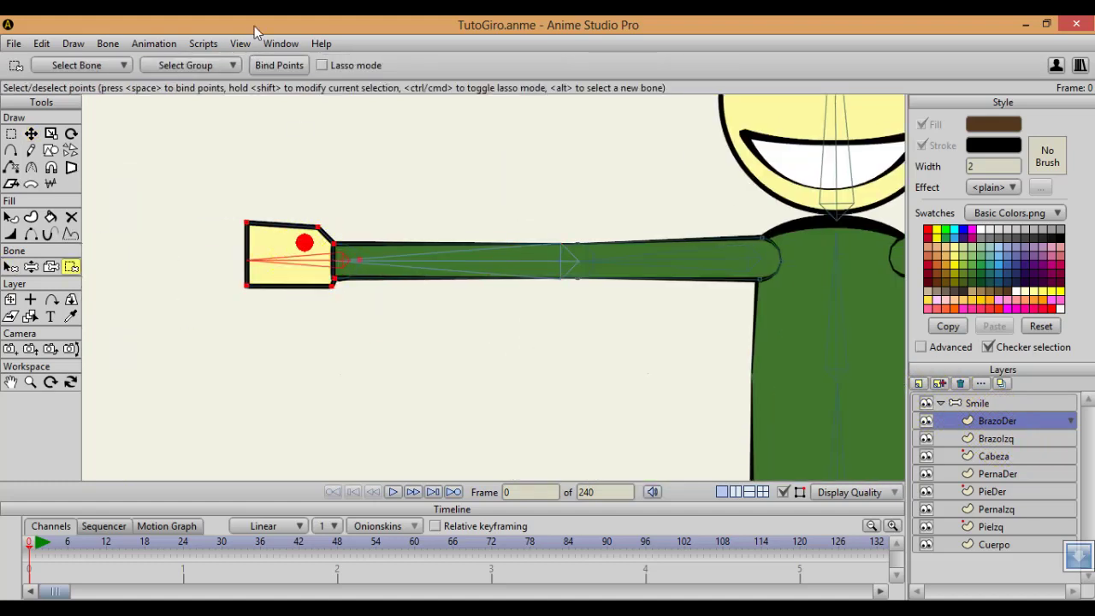
click(278, 66)
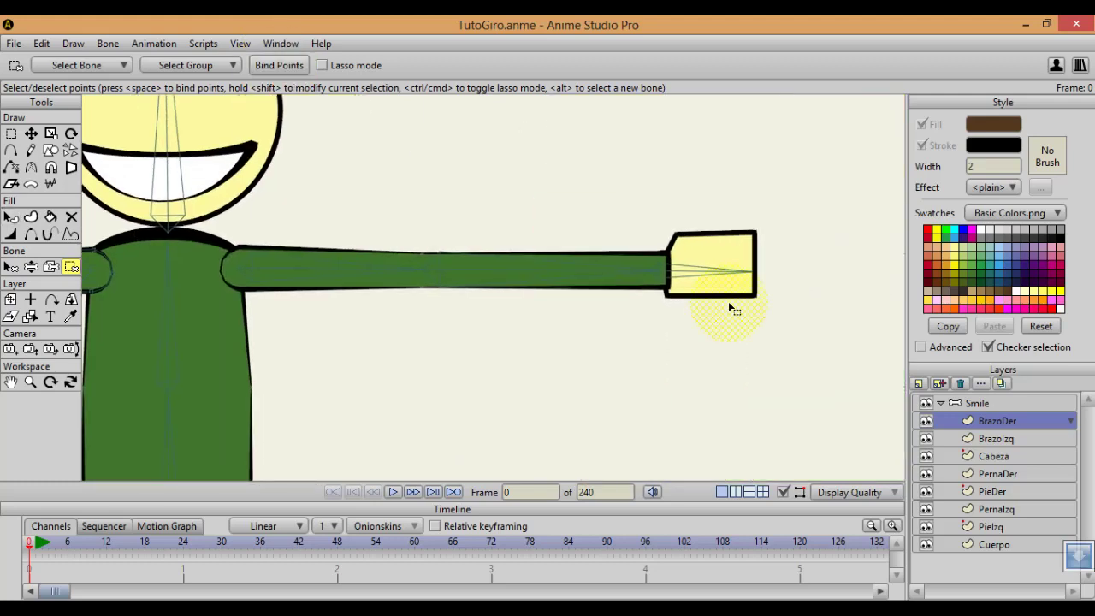
Bind the BrazoIzq layer's hand points to that arm's hand bone and save the project
key(b)
click(726, 272)
click(983, 432)
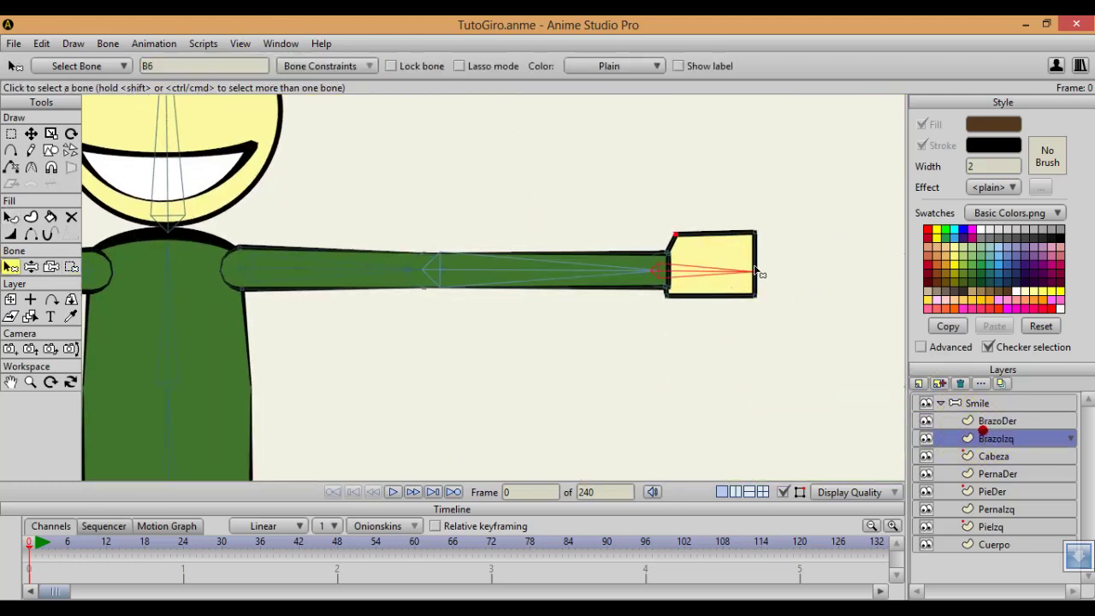
key(i)
click(729, 259)
click(267, 68)
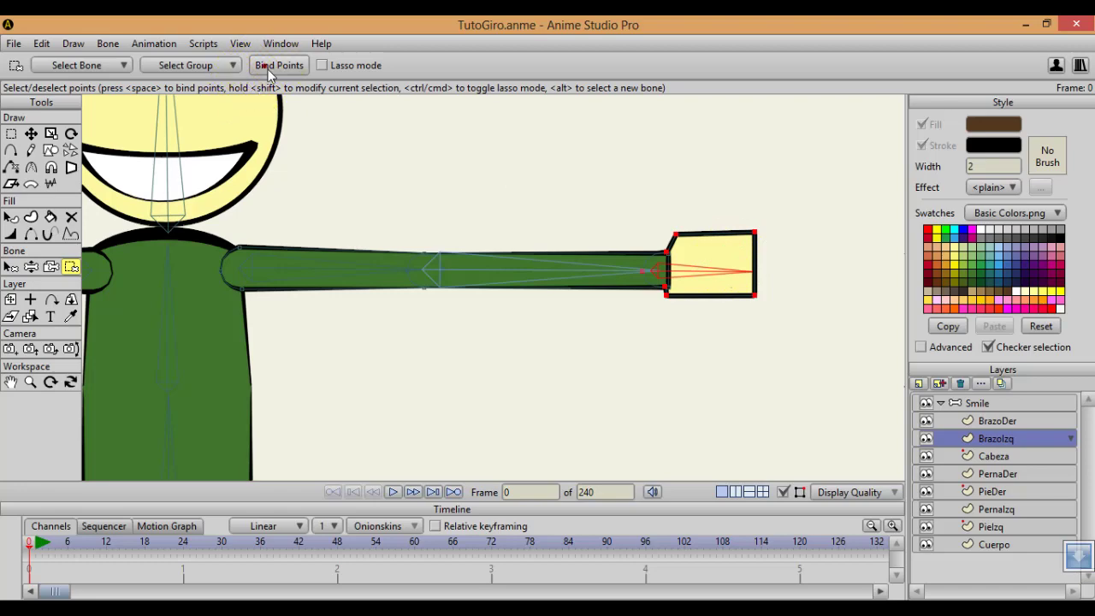
click(267, 67)
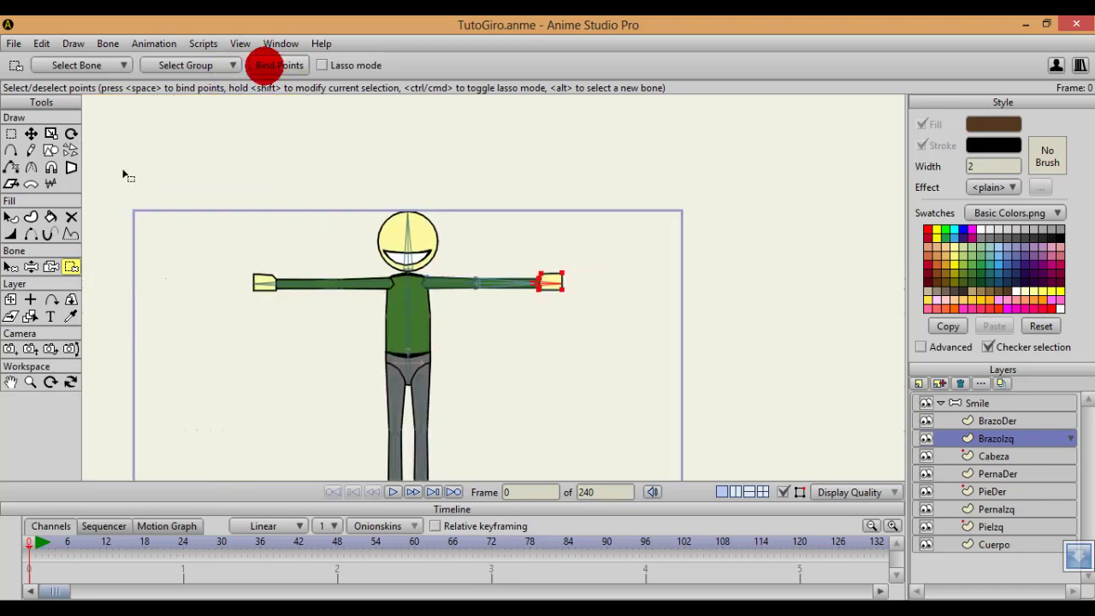
click(13, 44)
click(62, 168)
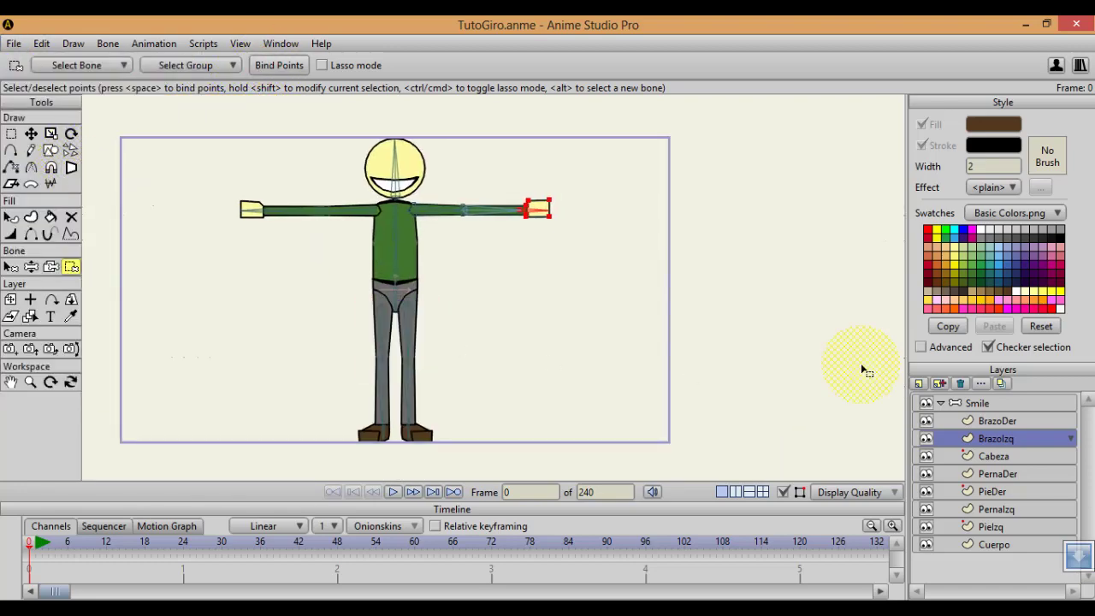
Make the Smile bone layer active and test both arms' elbow and hand joints with Manipulate Bones
click(977, 402)
key(z)
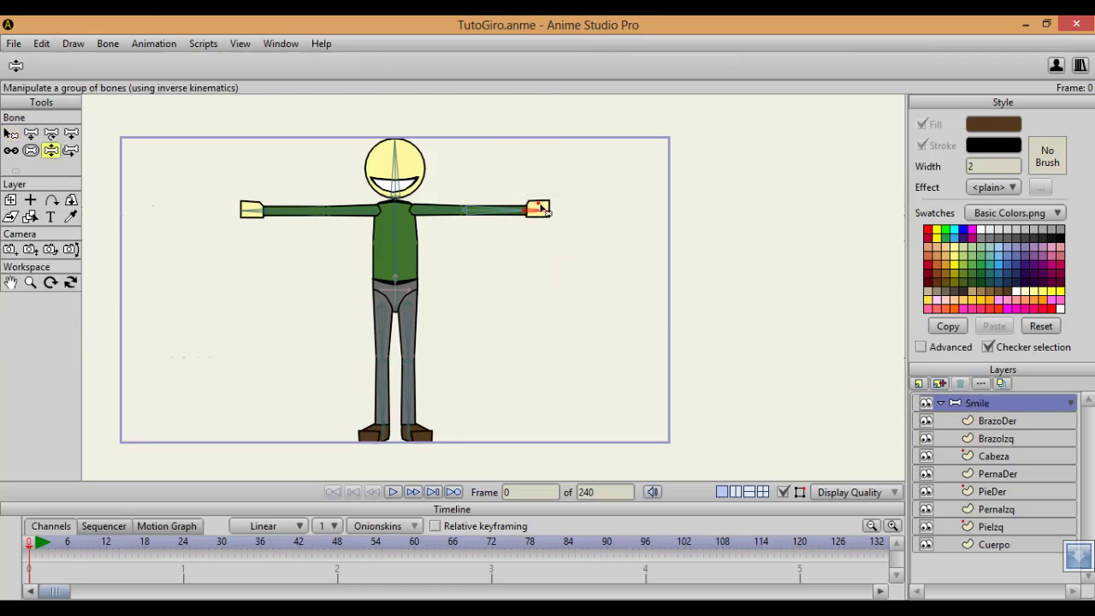
drag(540, 208, 508, 235)
scroll(508, 235, up, 3)
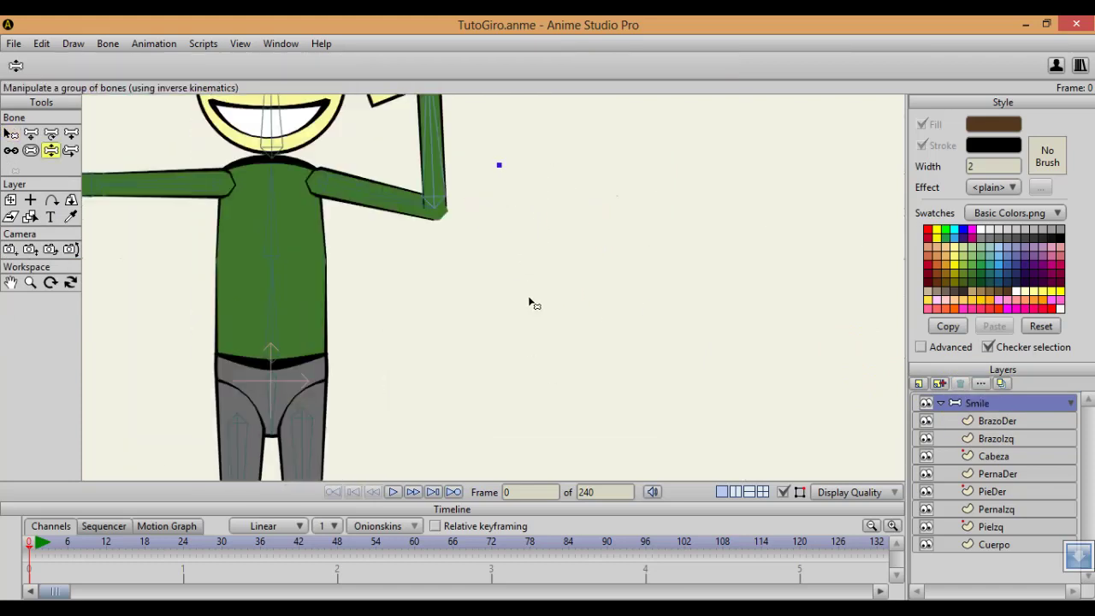
drag(529, 300, 532, 319)
scroll(416, 127, up, 4)
drag(447, 183, 496, 273)
drag(361, 182, 360, 254)
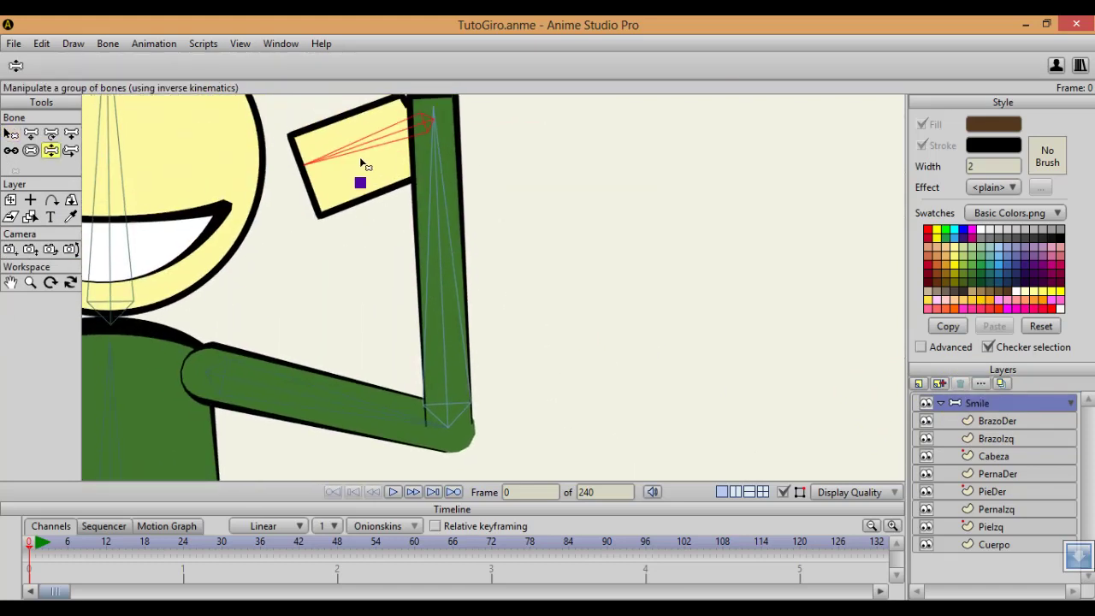
drag(359, 157, 692, 167)
drag(650, 310, 737, 70)
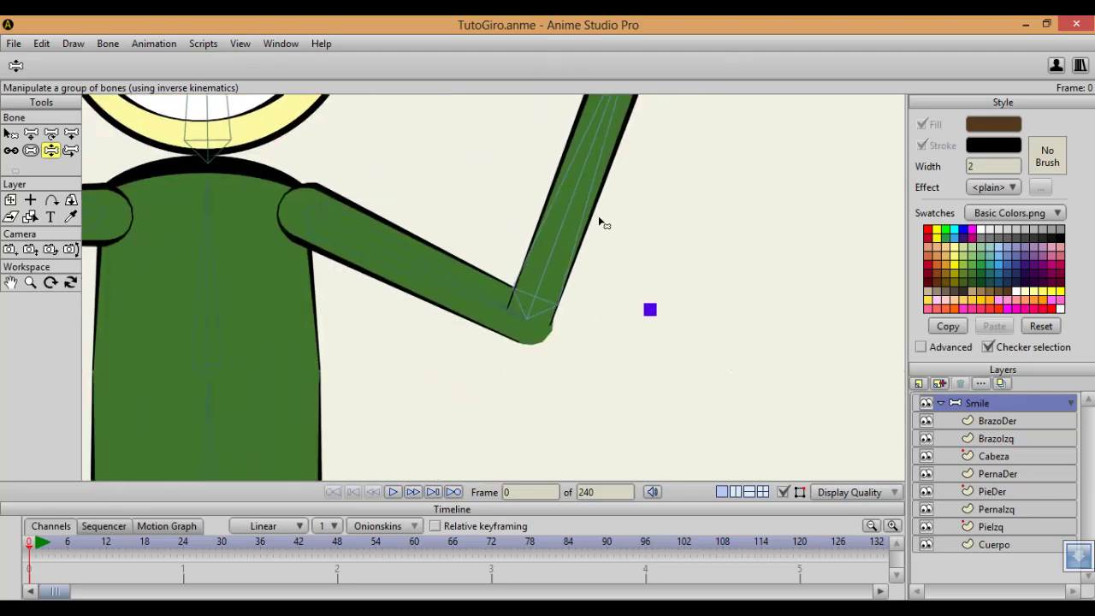
drag(602, 223, 590, 331)
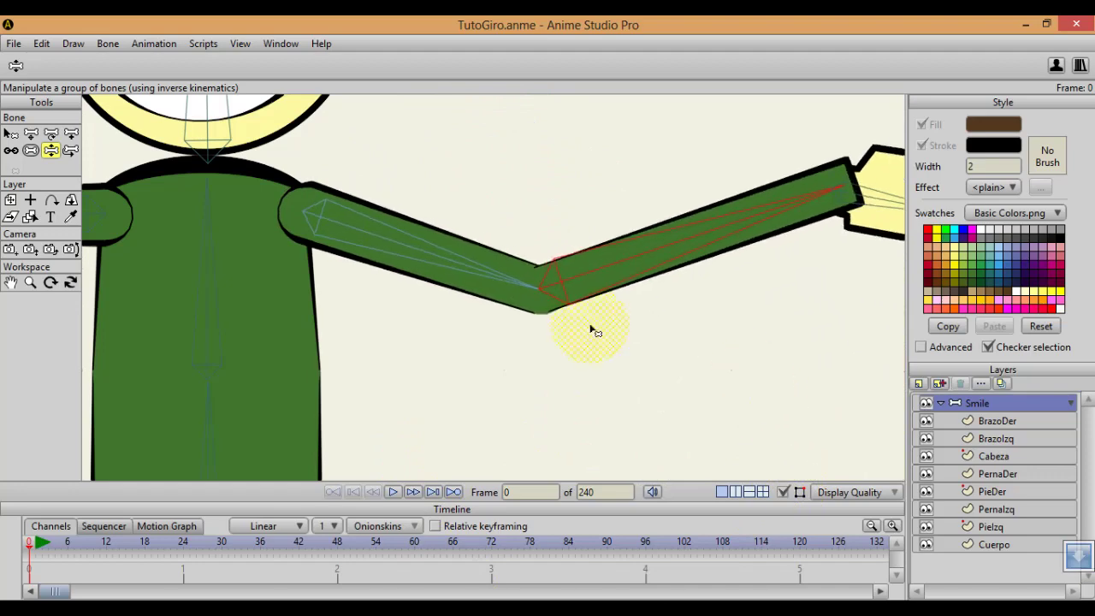
drag(374, 240, 391, 192)
drag(360, 234, 437, 221)
scroll(437, 221, down, 4)
drag(208, 216, 286, 283)
Test the leg, foot, torso and head joints of the Smile rig by posing them with Manipulate Bones
drag(354, 462, 303, 247)
drag(317, 303, 336, 484)
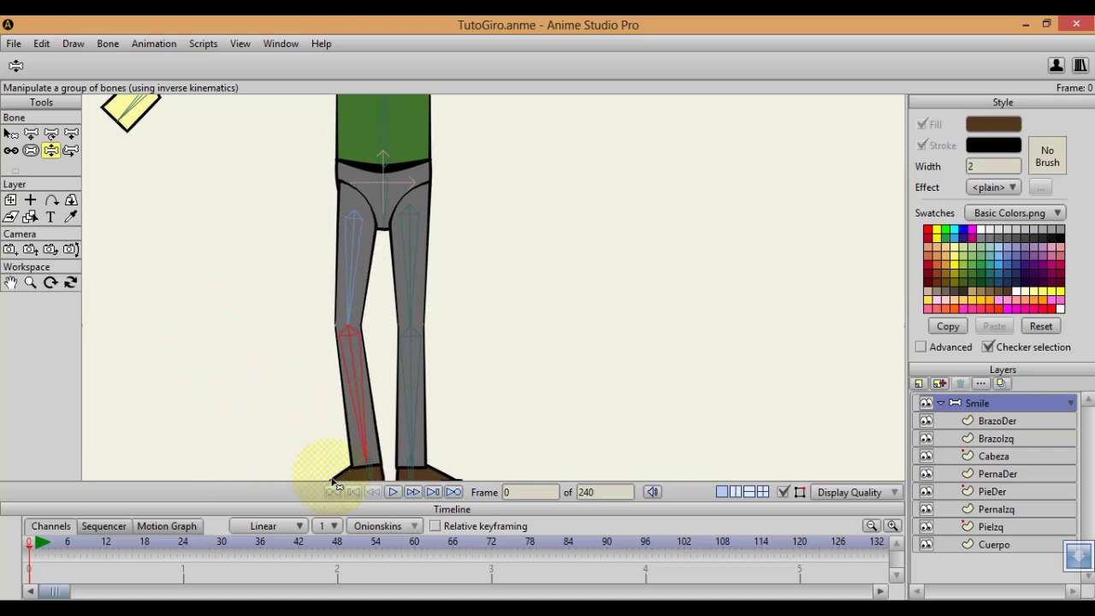
drag(374, 397, 196, 445)
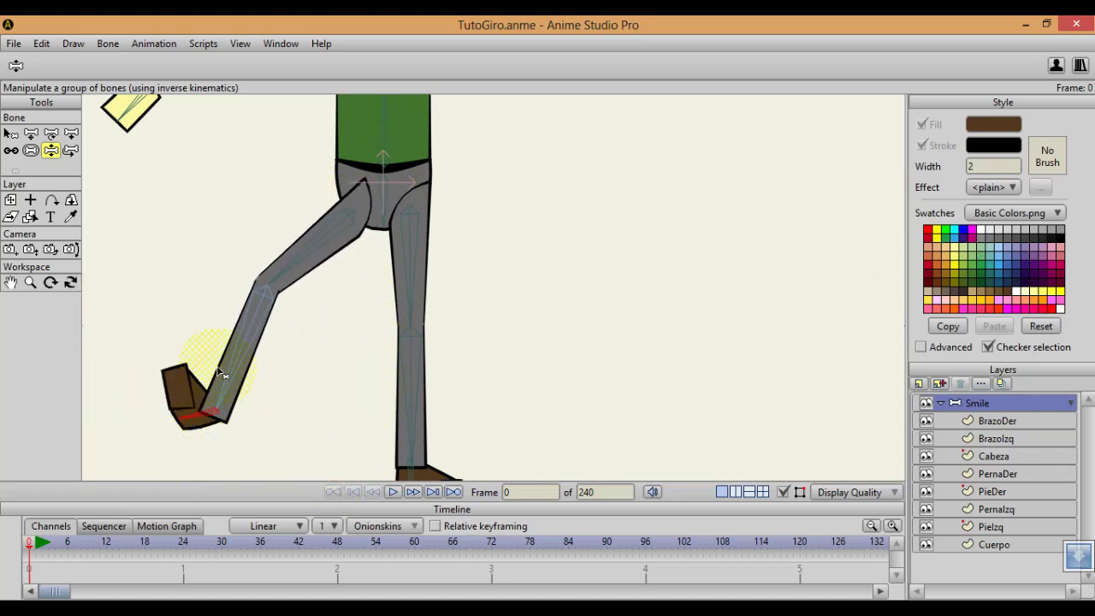
drag(387, 220, 388, 344)
drag(371, 171, 363, 294)
drag(380, 339, 359, 317)
mouse_move(326, 255)
mouse_down()
mouse_move(394, 270)
mouse_move(345, 248)
mouse_up()
drag(269, 165, 313, 177)
scroll(315, 179, down, 5)
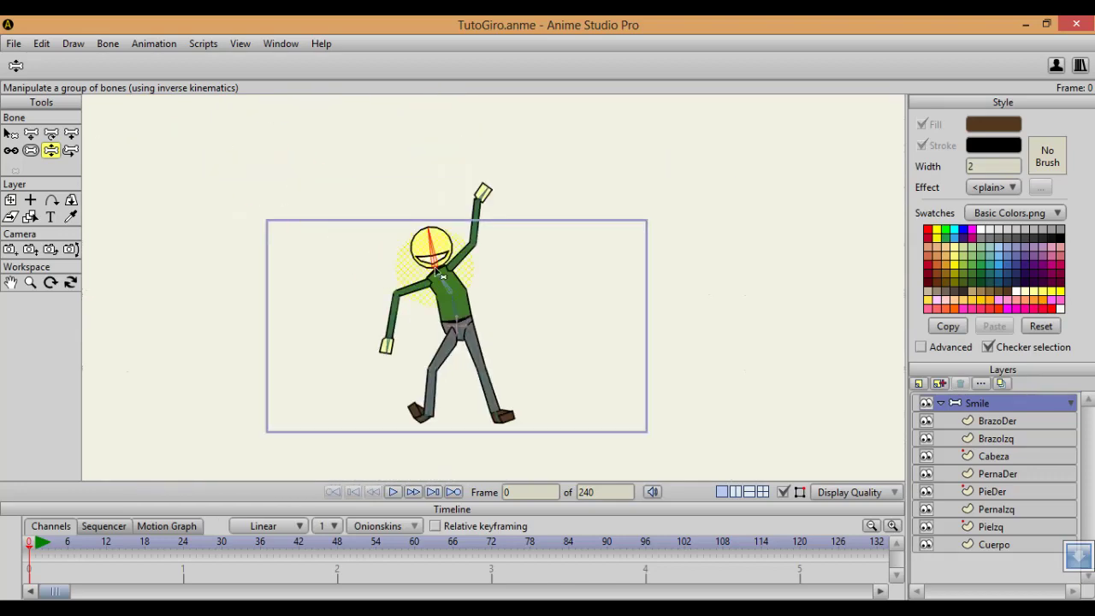
drag(443, 275, 439, 274)
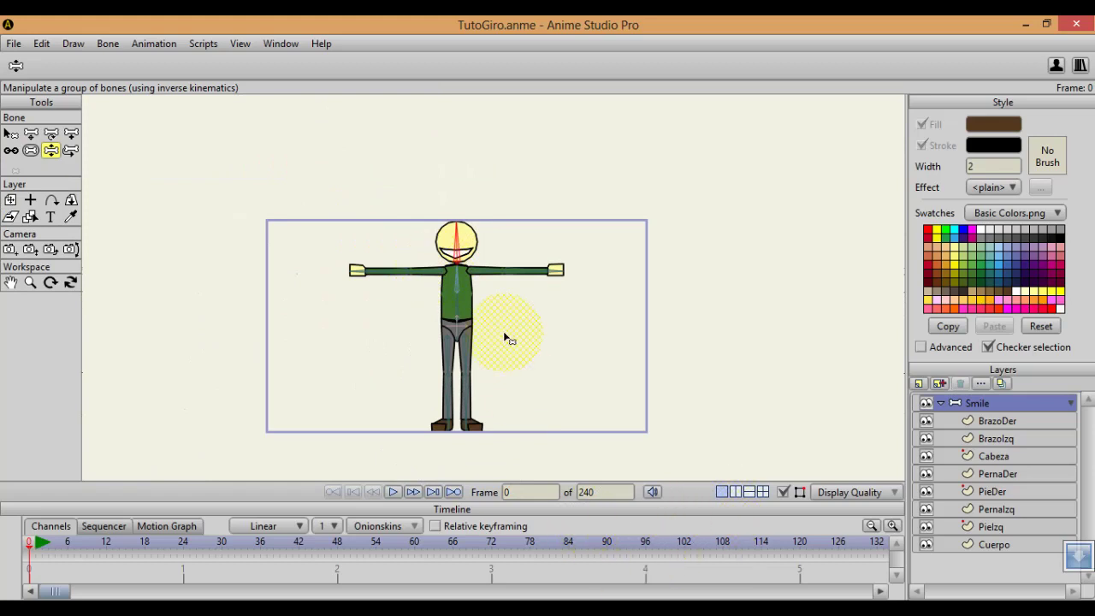
Make the PernaDer layer active and lower the thigh's outer hip point down its side to round the leg's top
scroll(505, 338, up, 3)
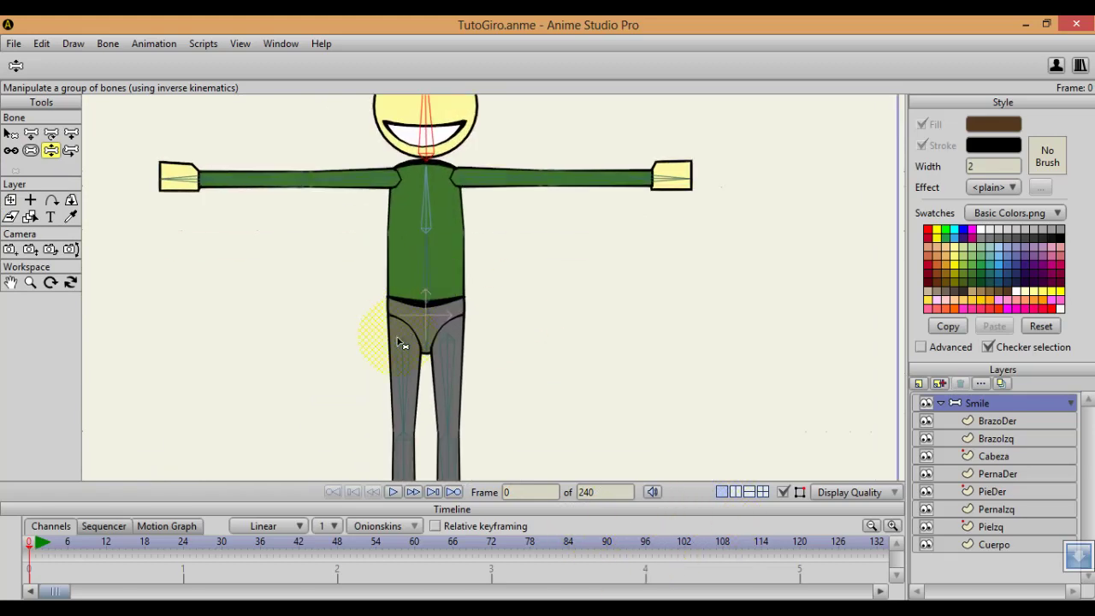
click(998, 473)
scroll(379, 354, up, 4)
scroll(385, 301, down, 2)
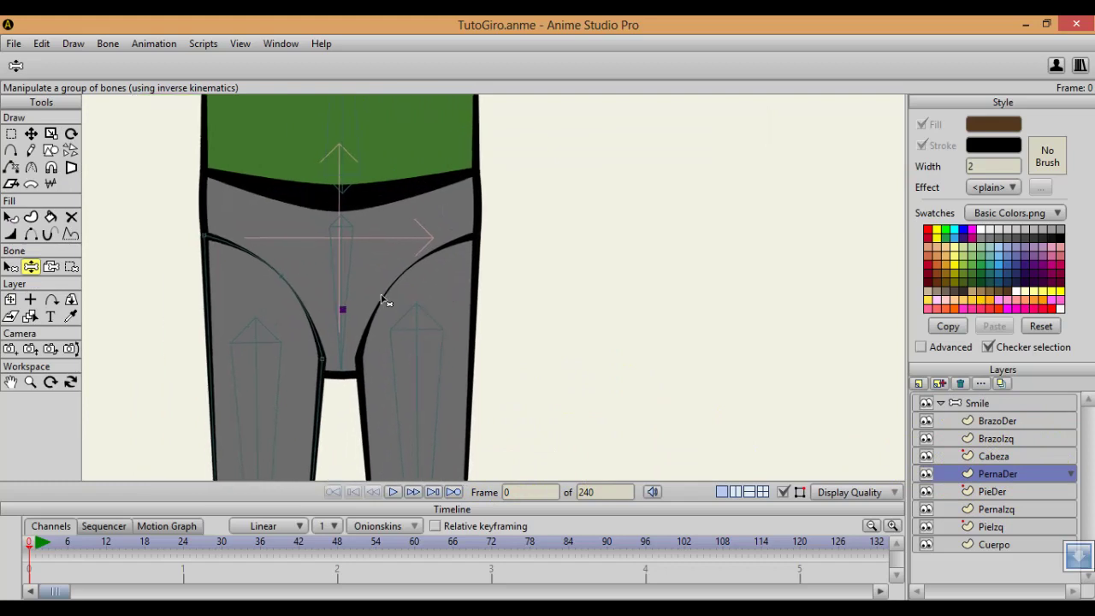
key(t)
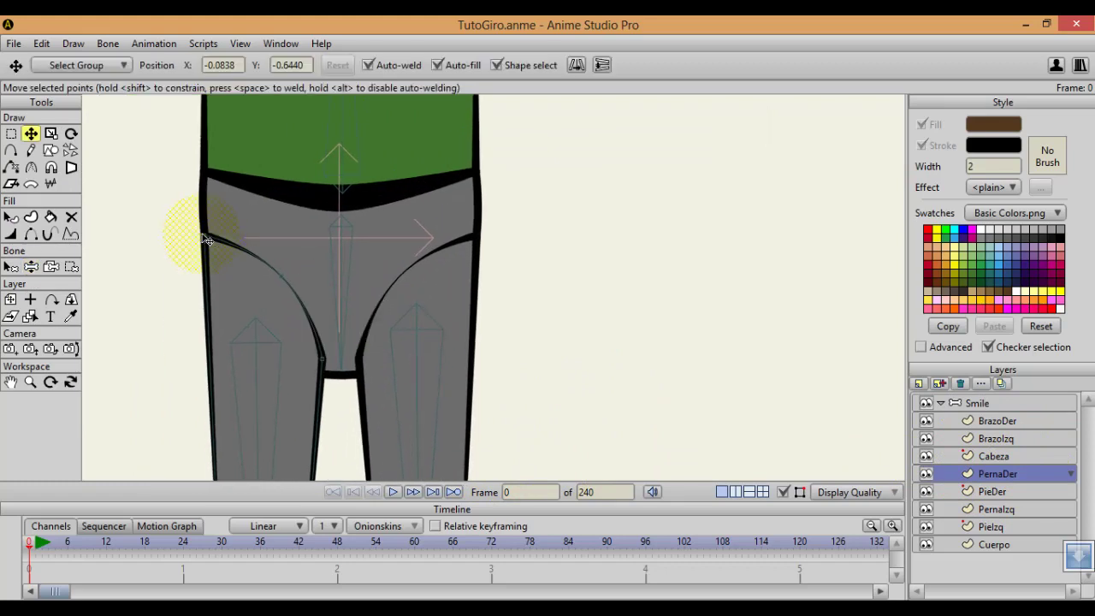
drag(206, 240, 204, 365)
click(317, 310)
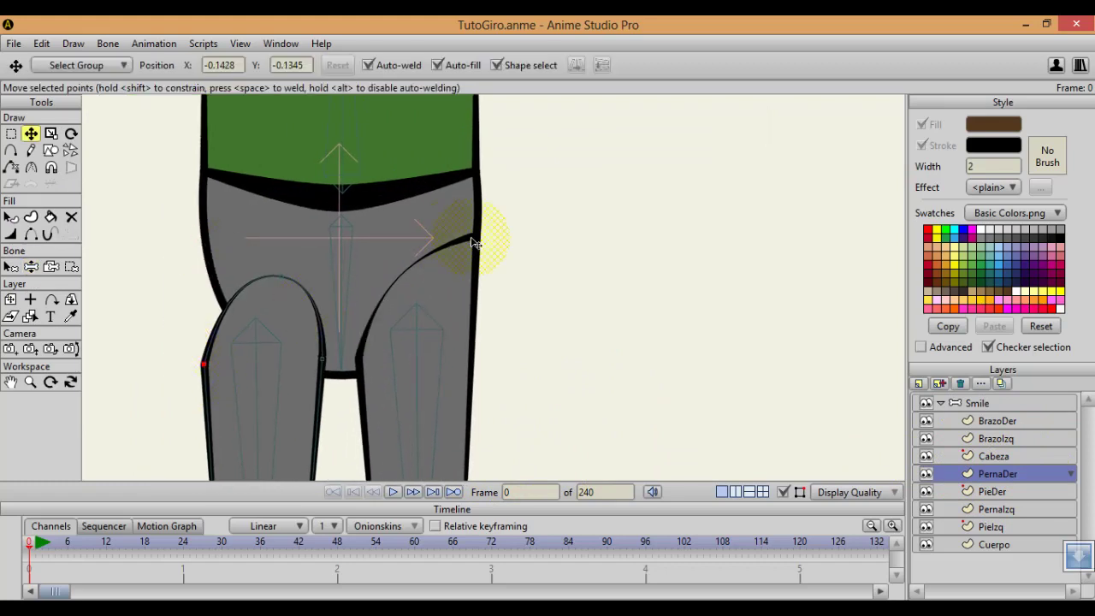
Make the PernaIzq layer active, lower its outer hip point, and raise its inner and top points to round the thigh
click(1011, 508)
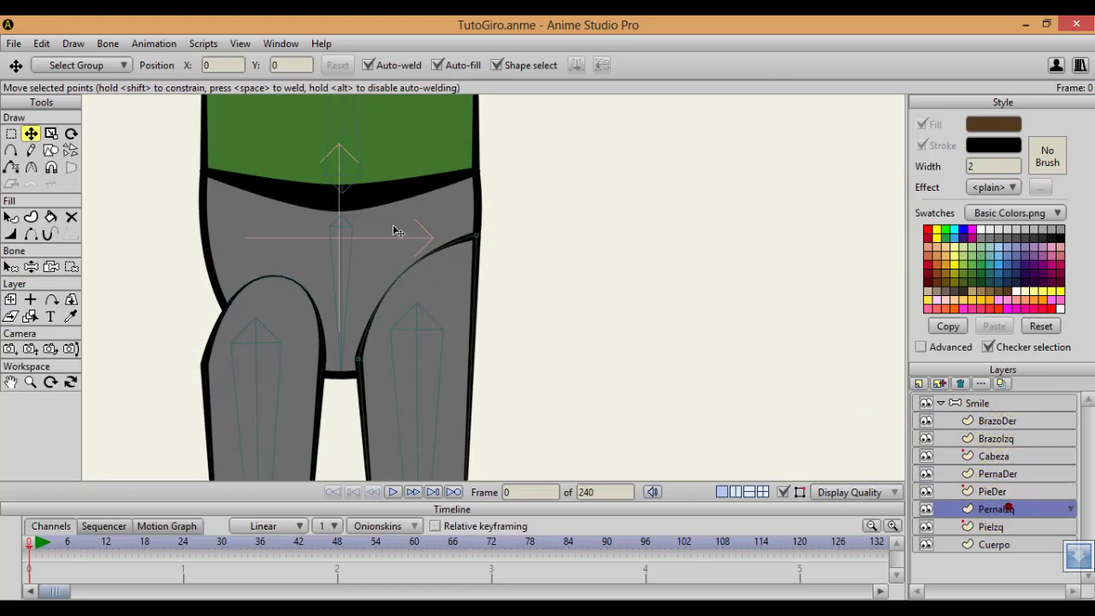
drag(479, 233, 482, 330)
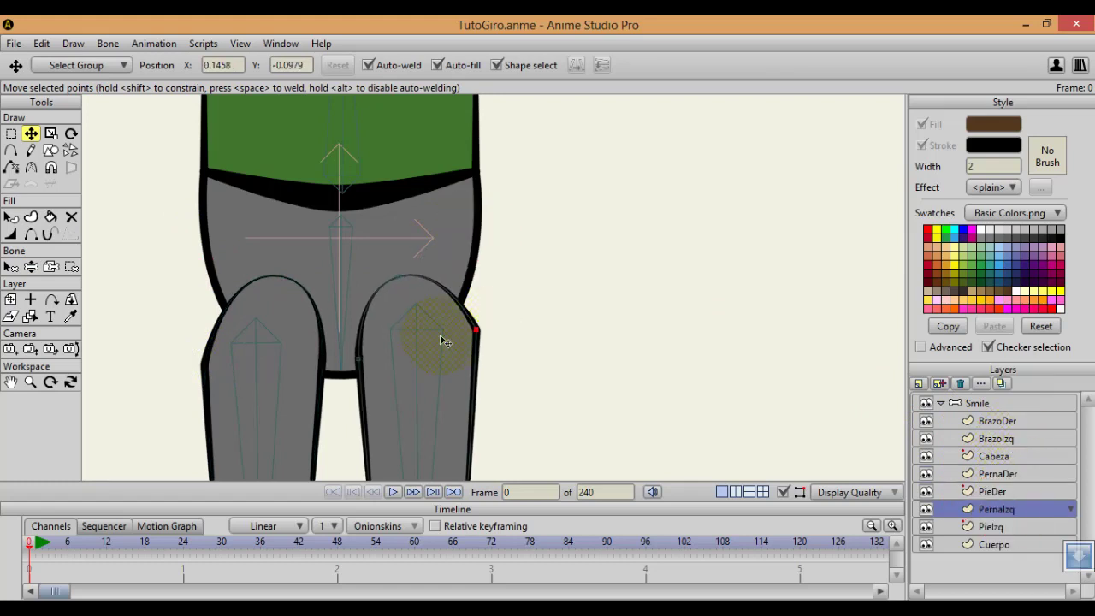
drag(356, 358, 358, 332)
drag(392, 283, 420, 249)
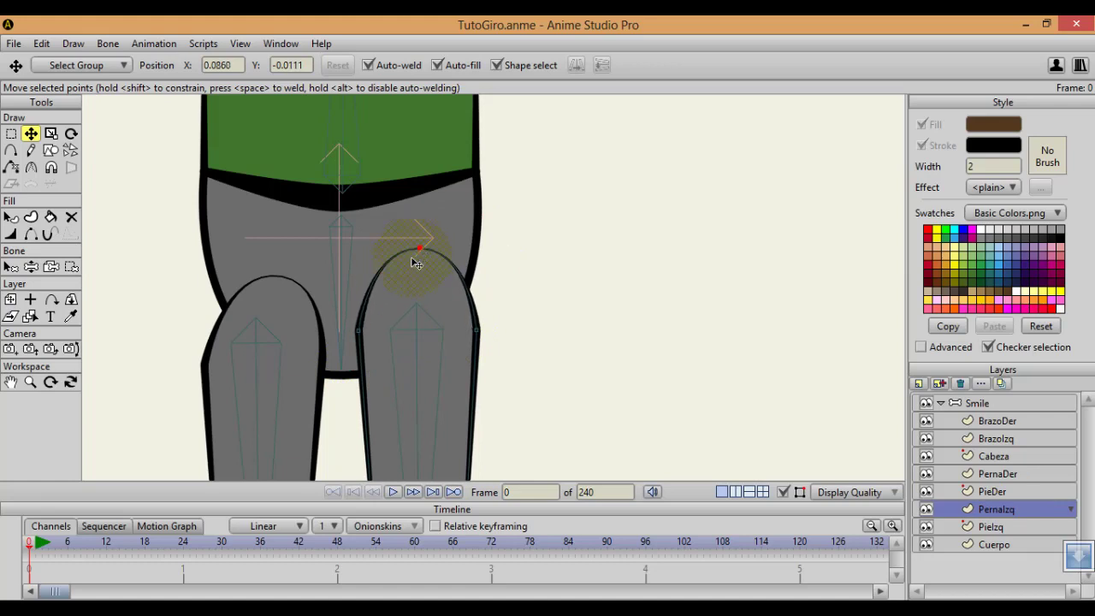
Make the PernaDer layer active and raise the thigh's outer, inner and top points to round the top of the leg
click(999, 474)
click(200, 362)
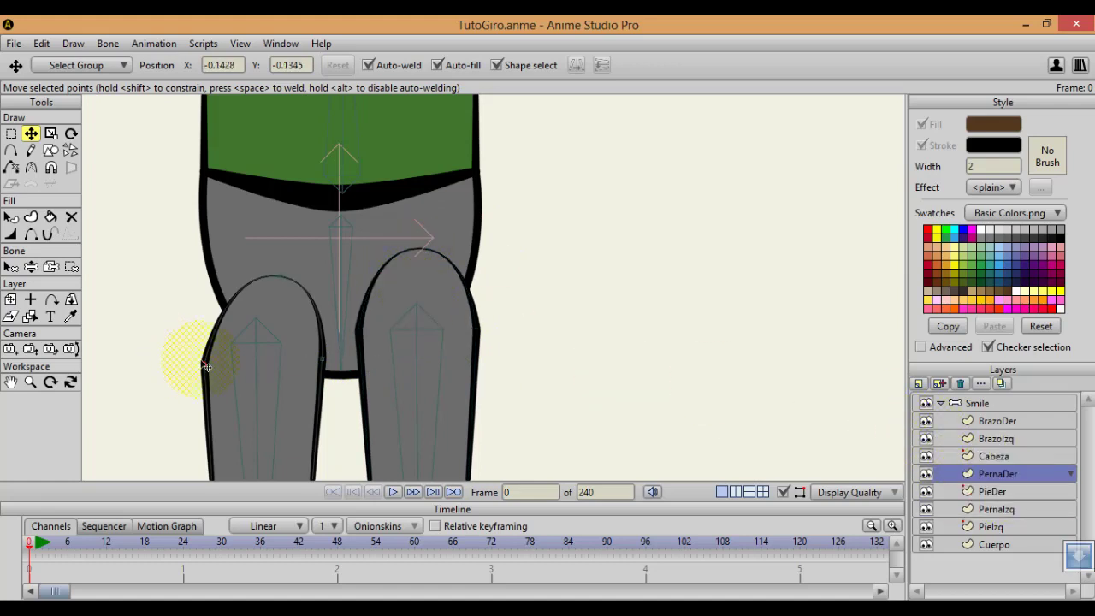
drag(202, 338, 203, 336)
drag(323, 361, 322, 322)
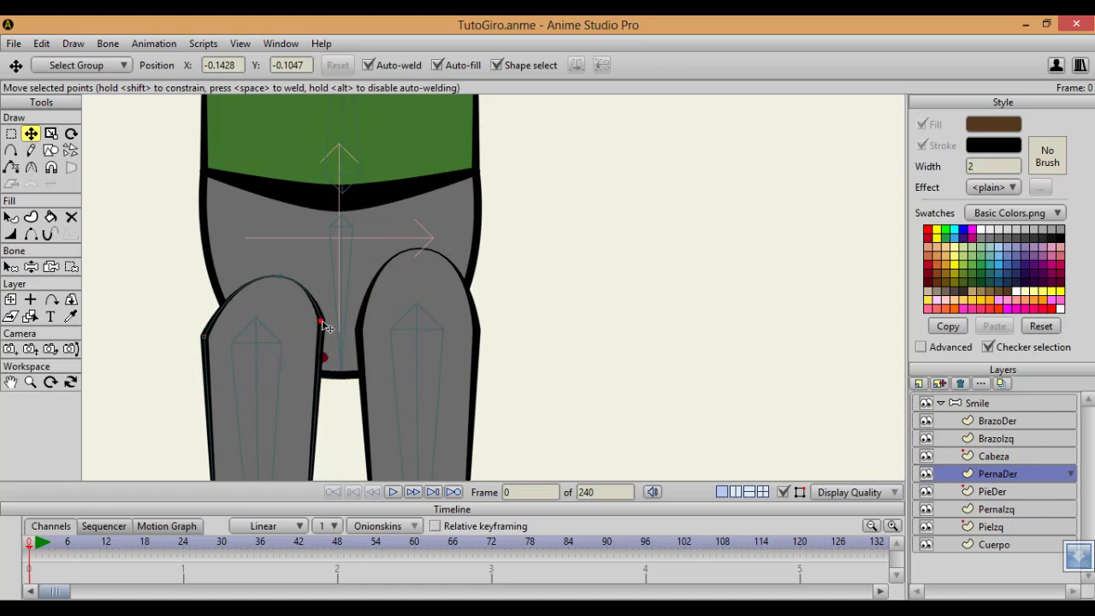
drag(275, 276, 248, 262)
Reduce the line width to 0 at the inner hip points of PernaDer and PernaIzq, and preview the result with a render
scroll(314, 293, down, 2)
key(w)
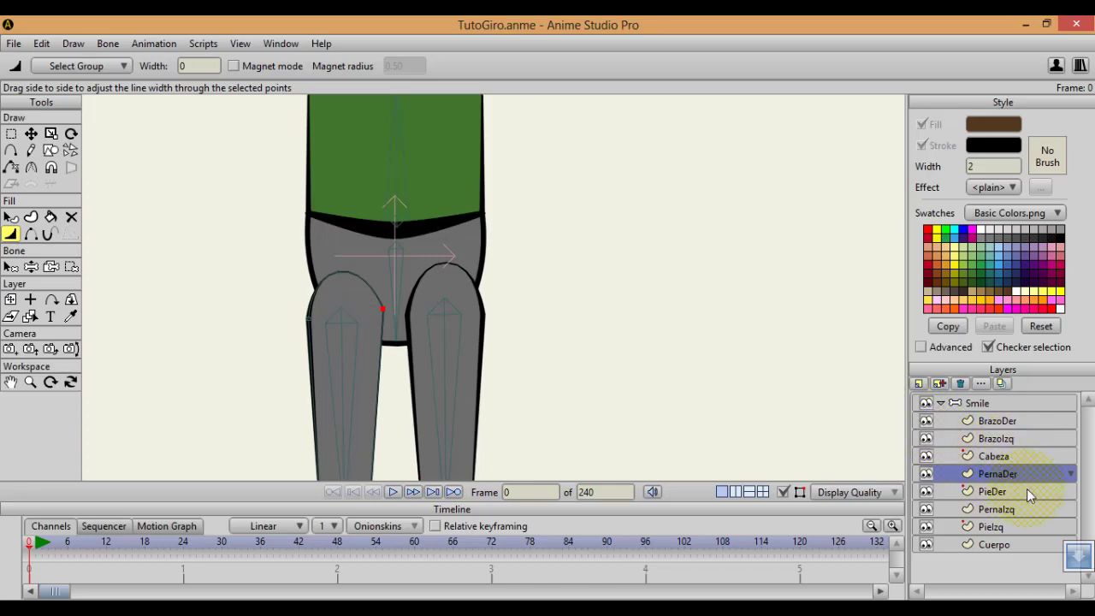
click(1019, 509)
drag(406, 316, 243, 297)
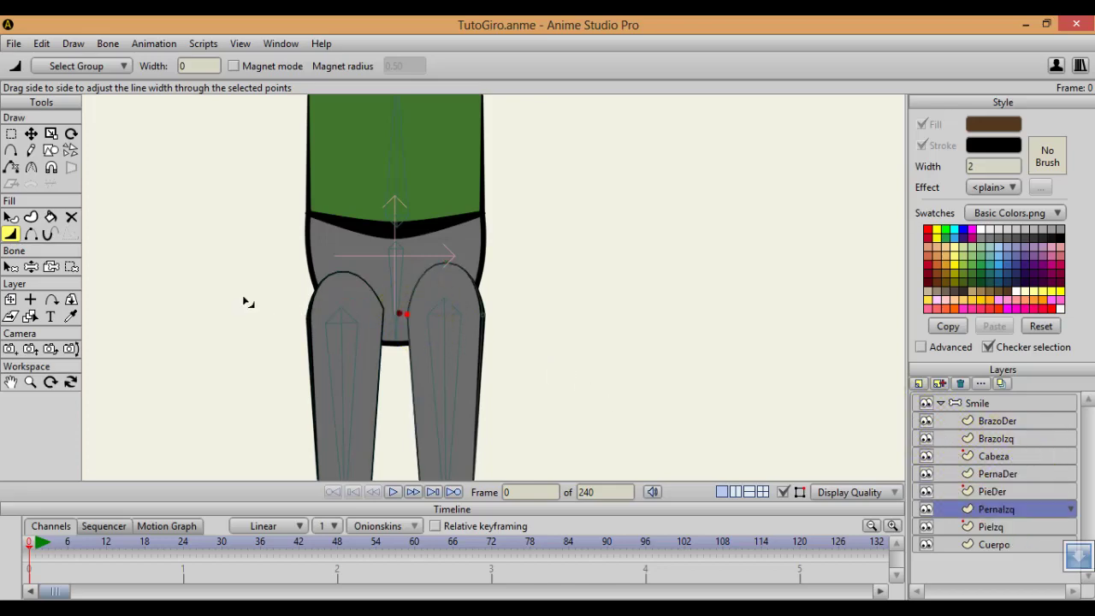
scroll(424, 293, down, 2)
key(ctrl+r)
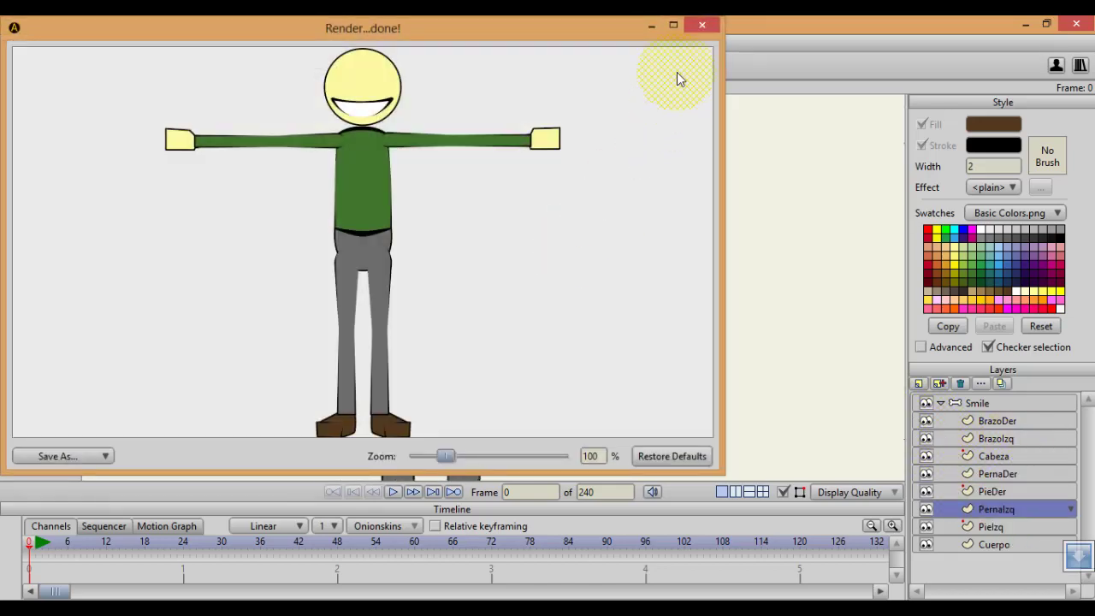
click(703, 26)
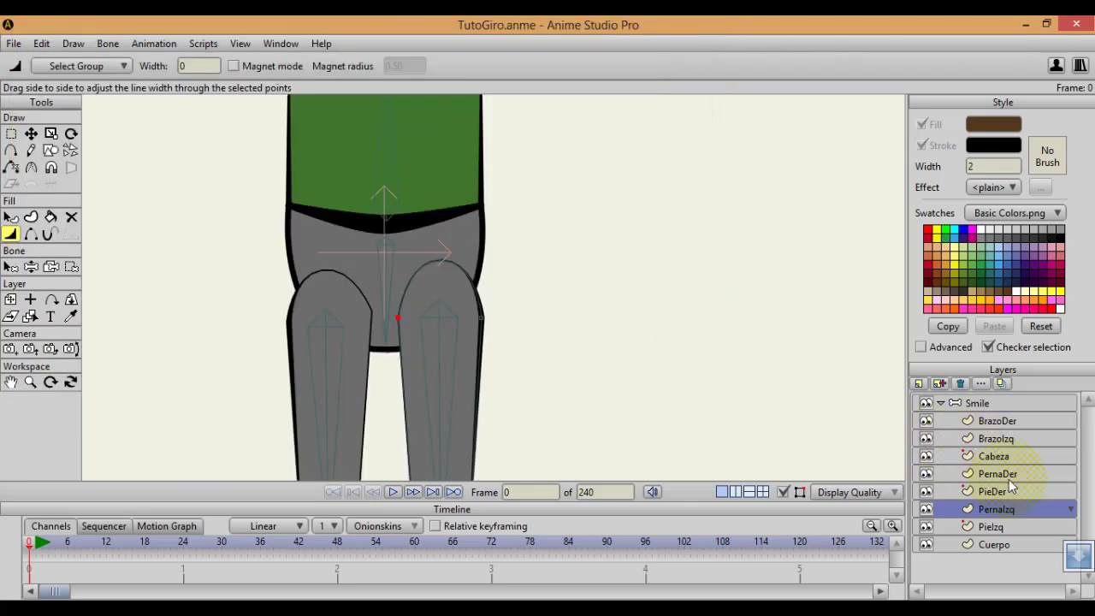
On the Cuerpo layer, add a hip point on each side of the pelvis and make the curve peaked at both points
click(995, 545)
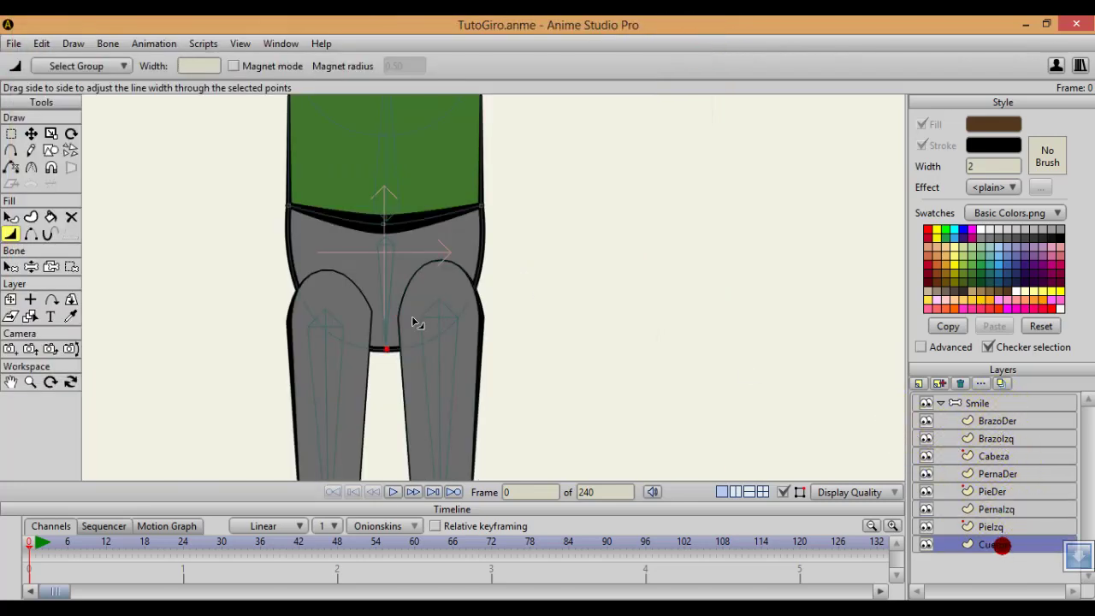
key(a)
click(299, 321)
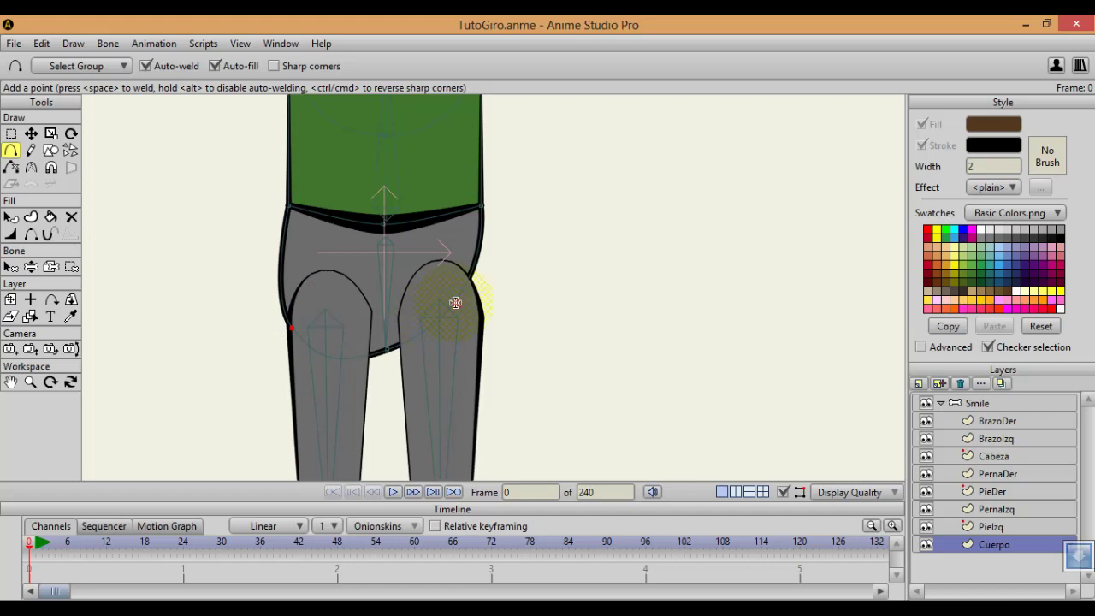
click(479, 321)
key(c)
drag(480, 323, 104, 304)
Move the two new Cuerpo hip points slightly up and align them with the outer edges of the thighs
key(t)
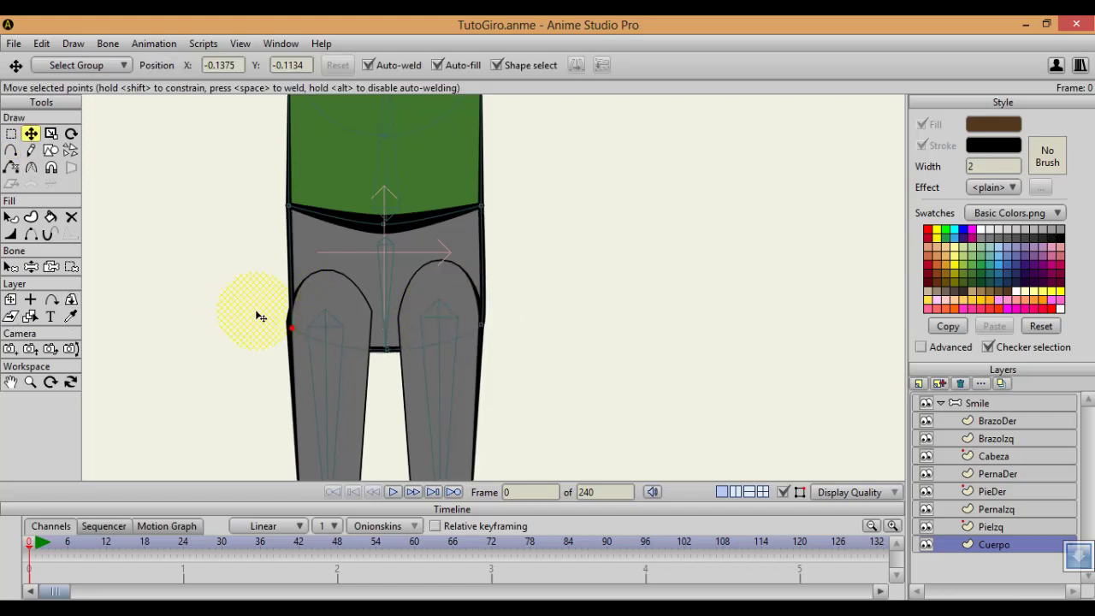
drag(292, 326, 288, 313)
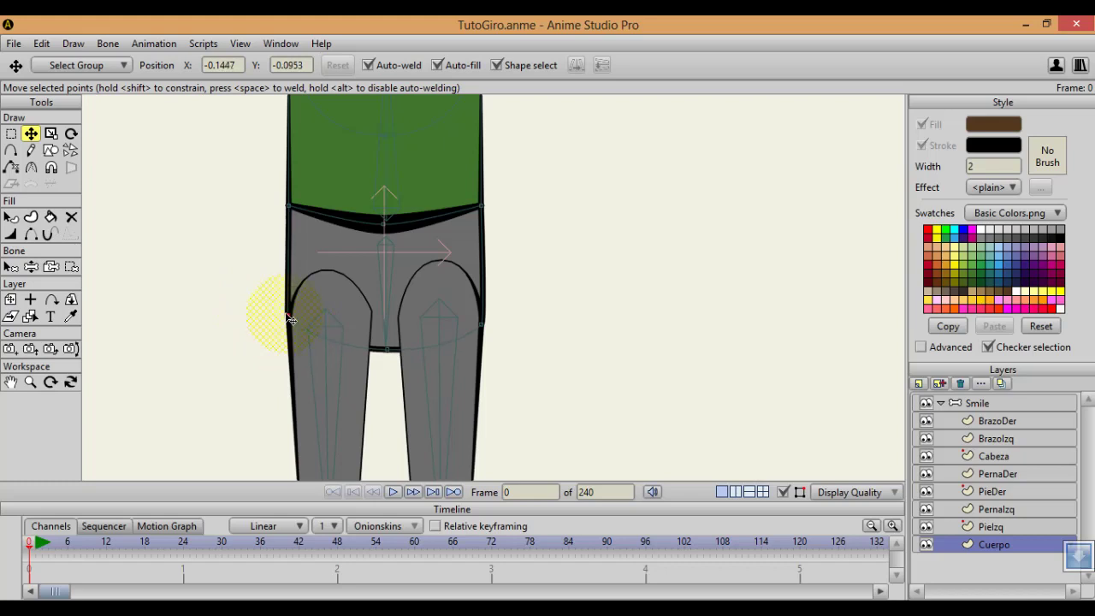
scroll(314, 293, down, 4)
scroll(347, 297, up, 4)
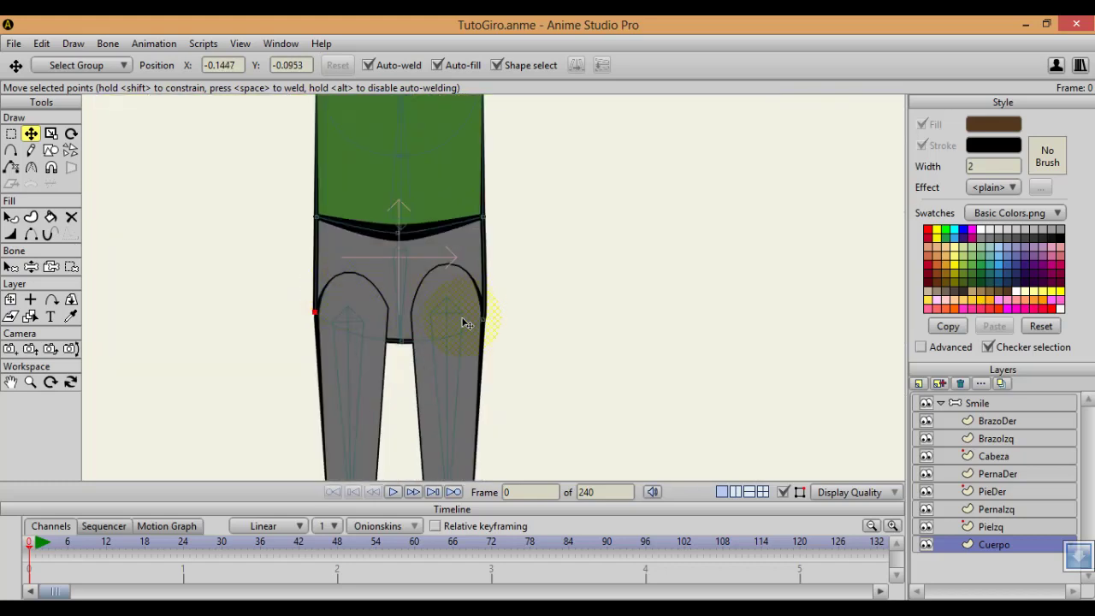
drag(487, 320, 481, 313)
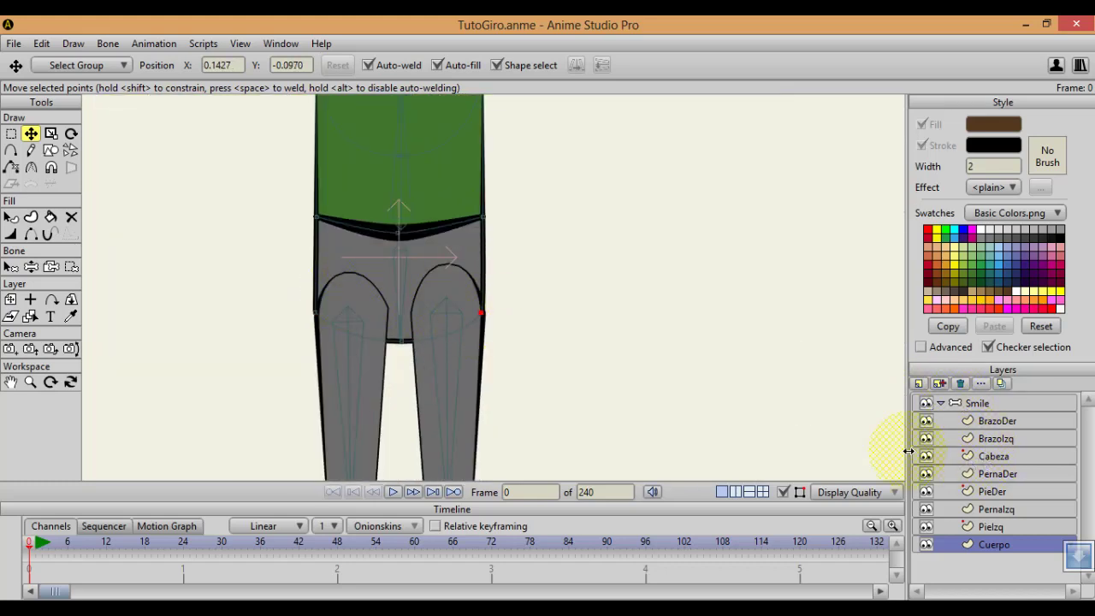
Bind the three lower pelvis points of the Cuerpo layer to the hip bone B3
key(b)
click(398, 282)
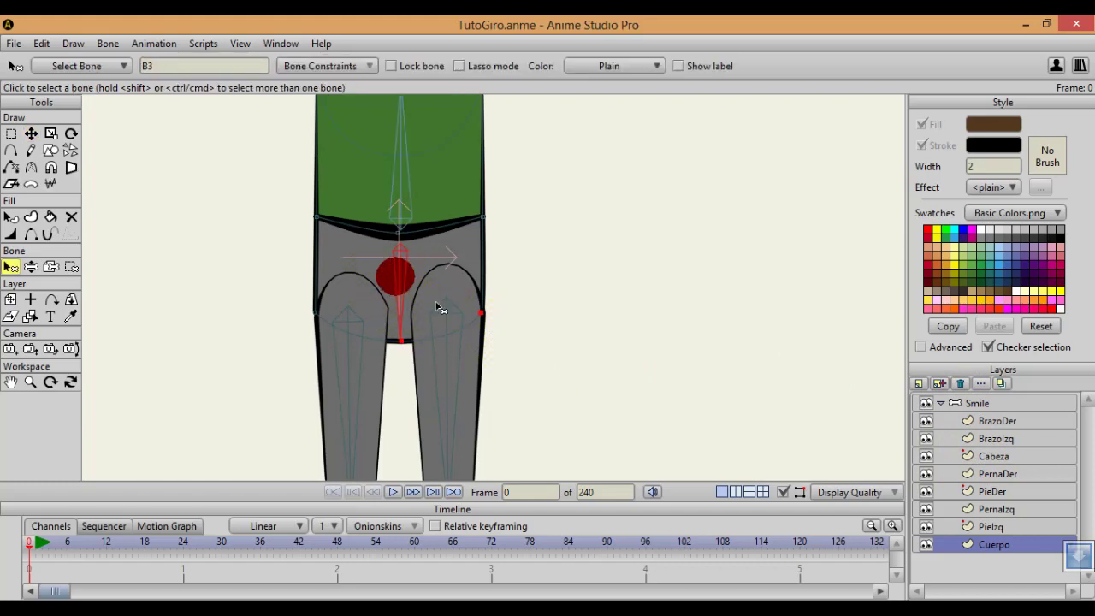
key(i)
drag(551, 293, 237, 389)
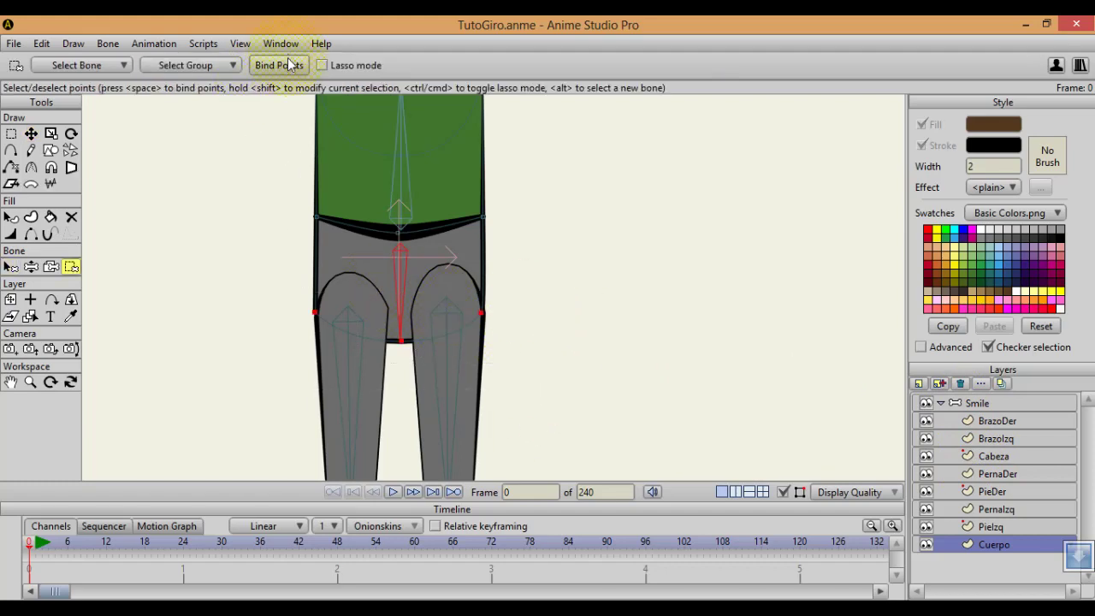
click(286, 65)
On the PernaDer layer, adjust the inner hip point, raise the thigh's top point and increase its curvature for a rounder top
scroll(531, 299, down, 3)
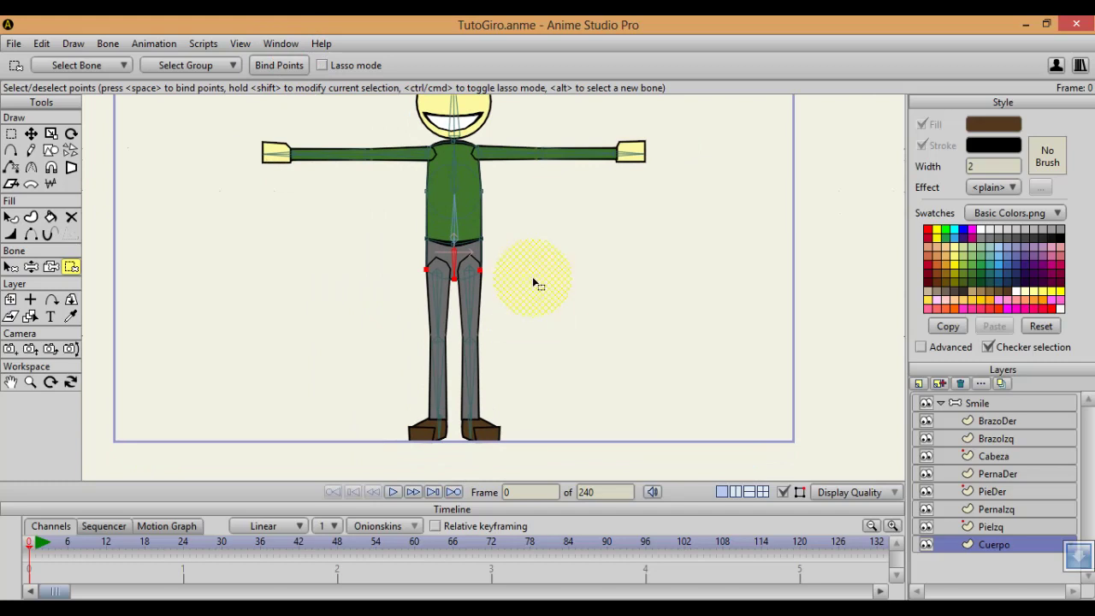
scroll(532, 276, up, 4)
scroll(510, 297, up, 2)
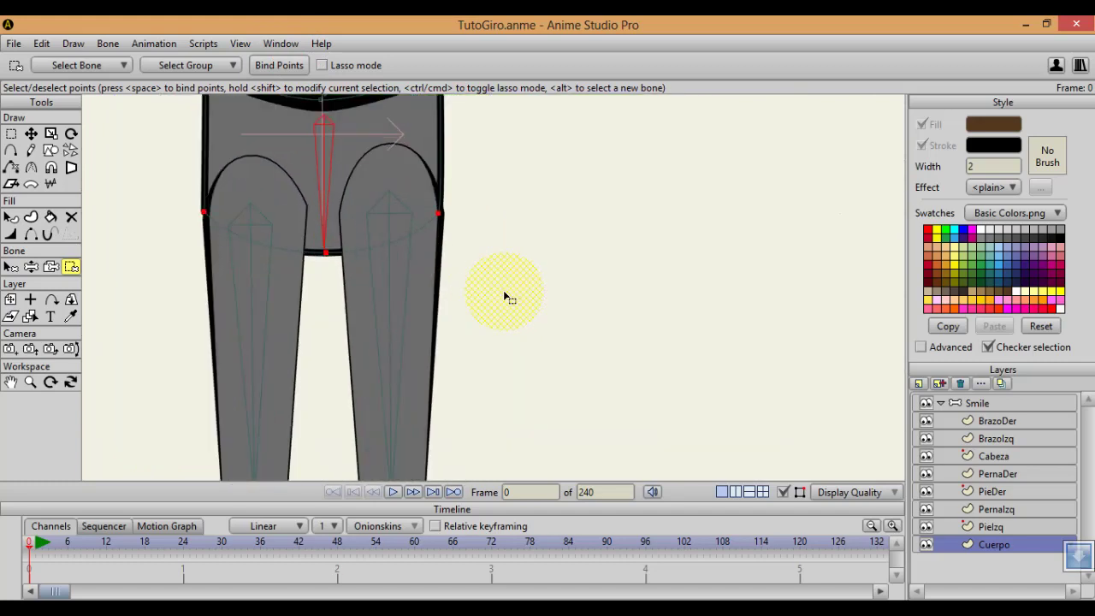
click(1014, 474)
click(308, 209)
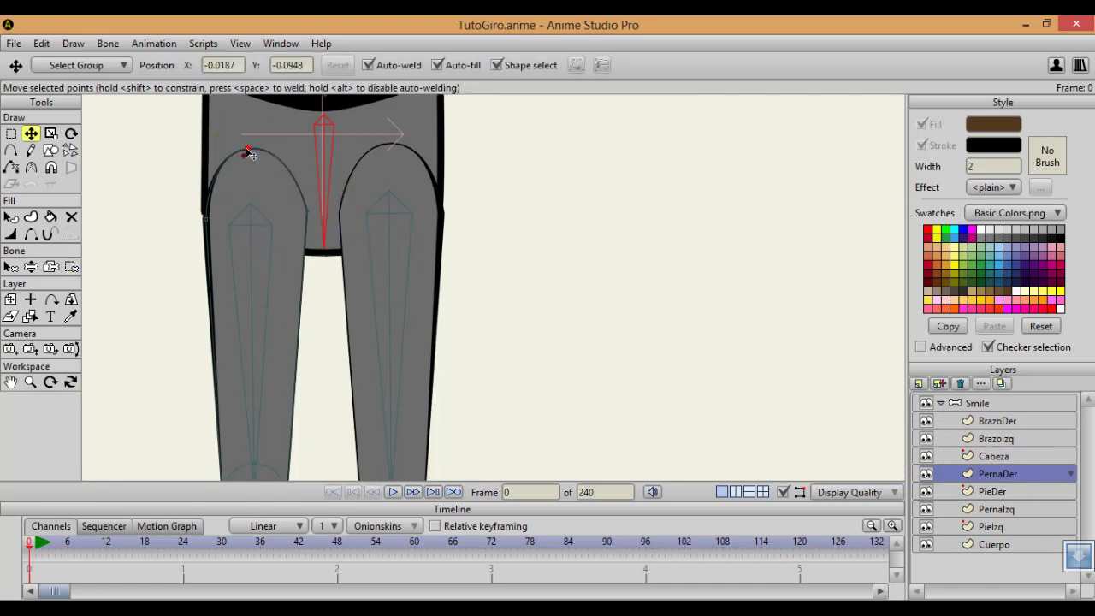
click(253, 149)
key(c)
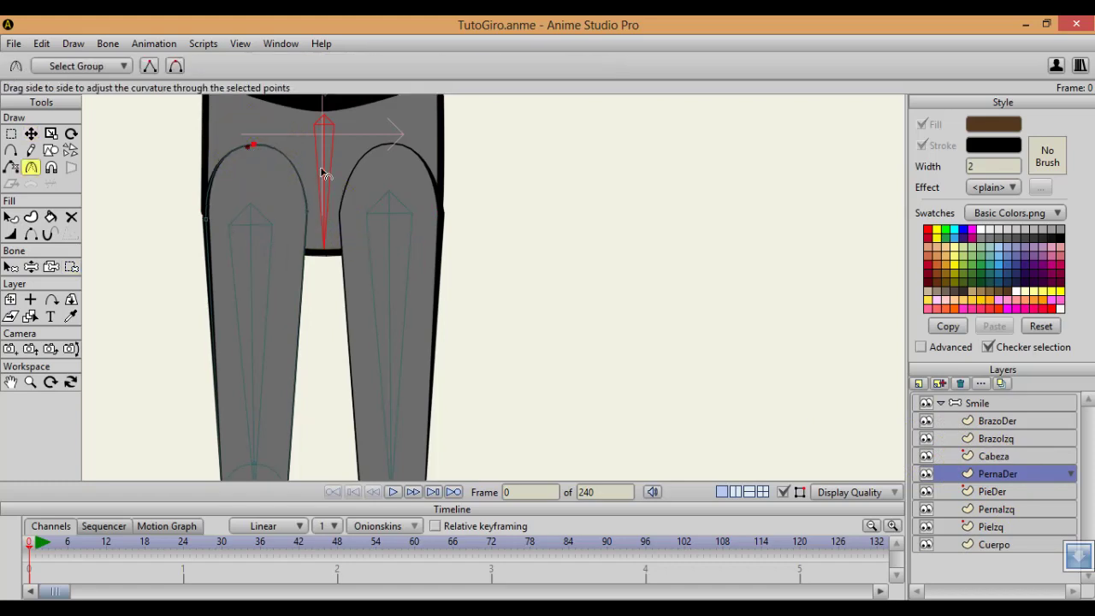
drag(252, 147, 323, 174)
Rename the PernaIzq layer to PiernaIzq and the PernaDer layer to PiernaDer
click(1007, 509)
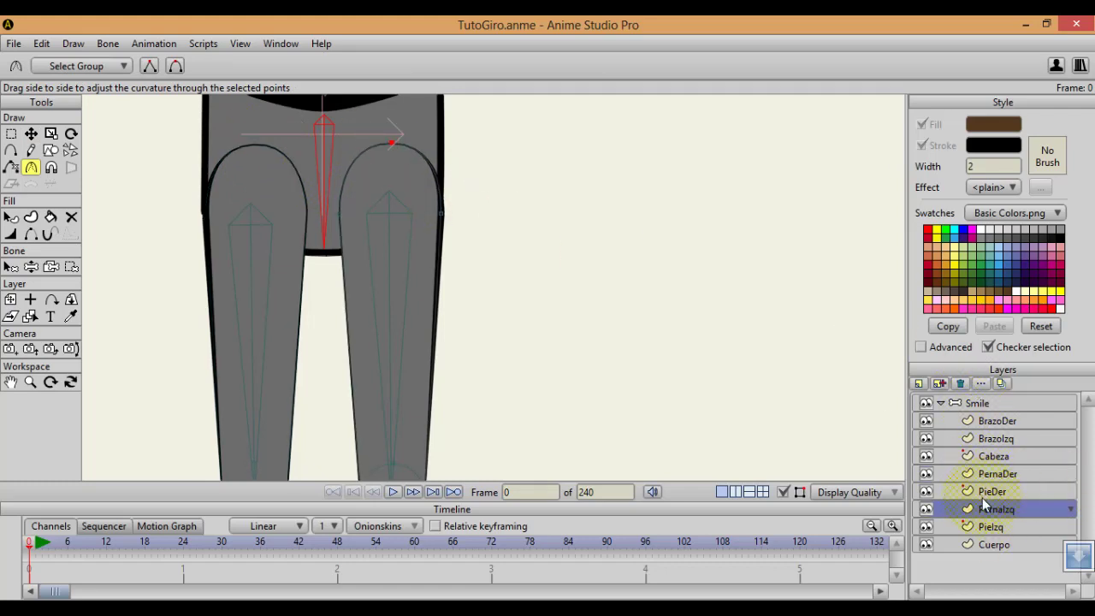
double_click(993, 508)
click(567, 95)
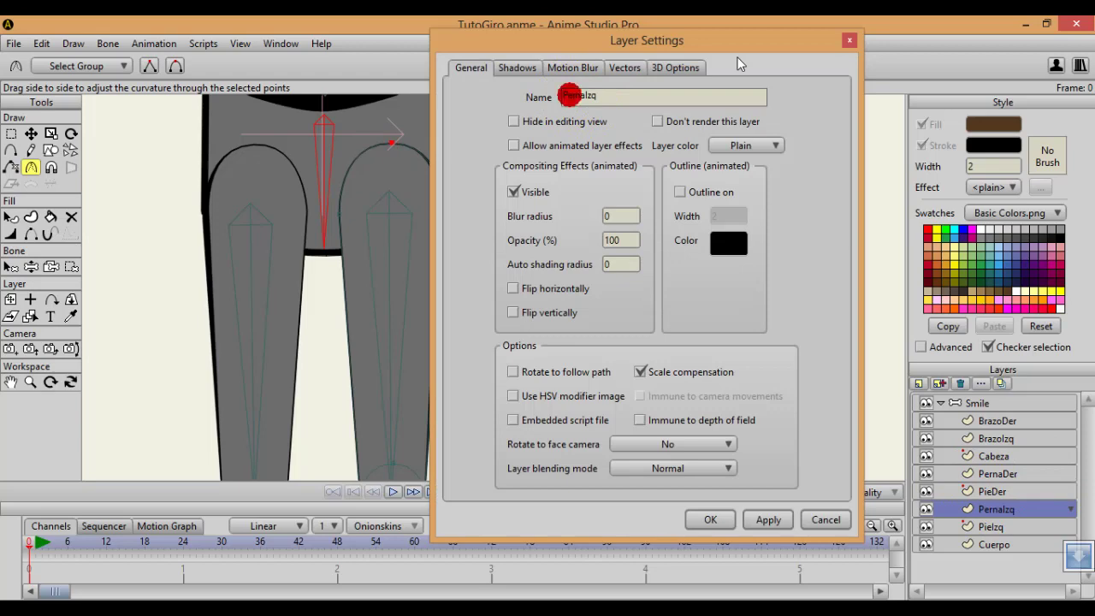
text(i)
click(711, 520)
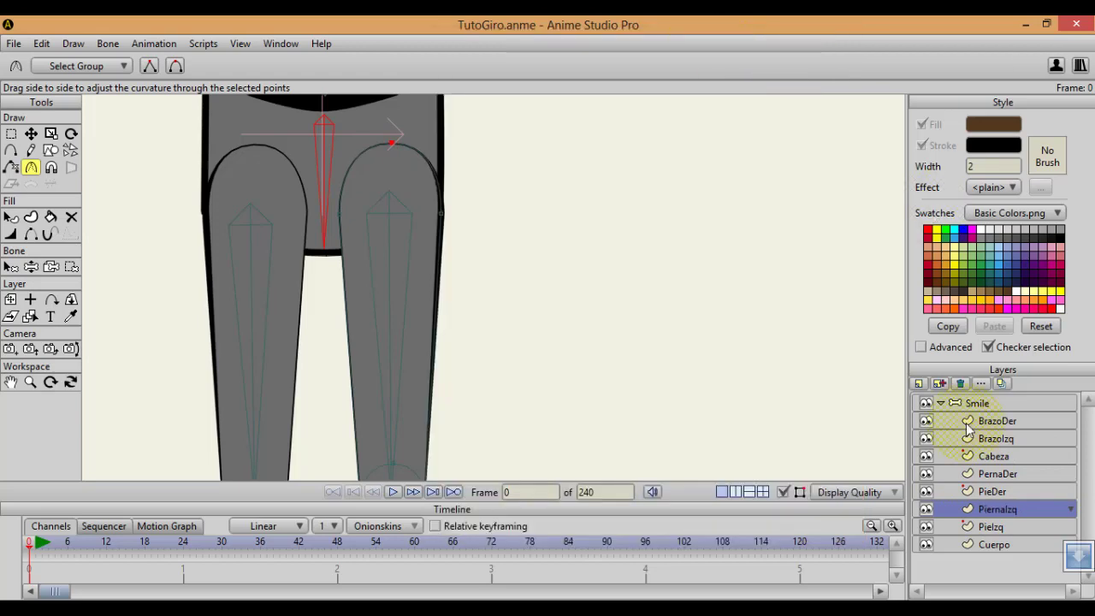
double_click(996, 473)
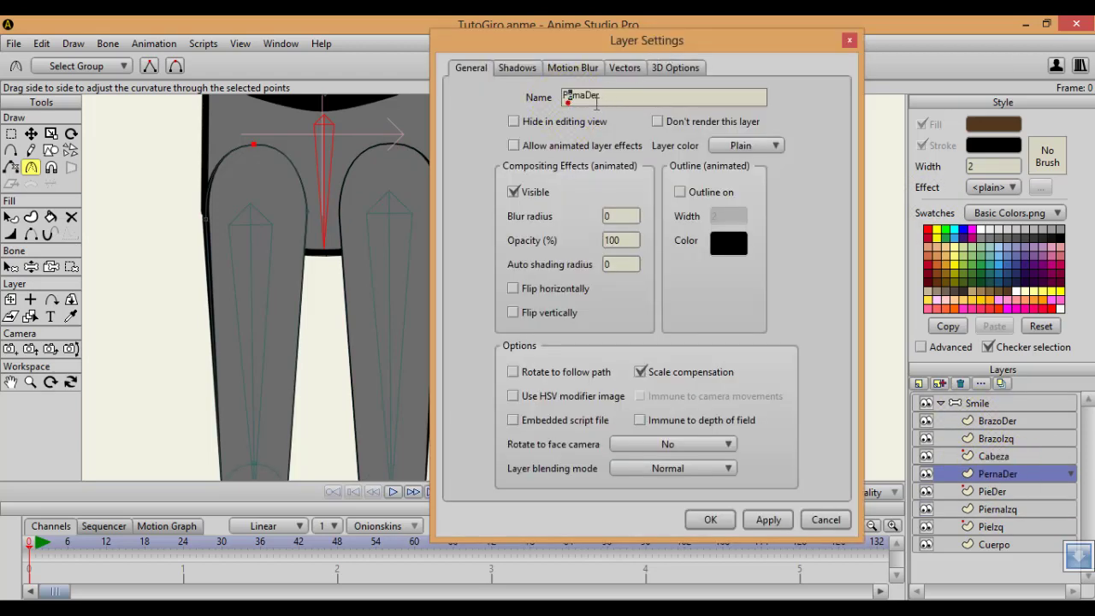
click(568, 95)
text(i)
key(Return)
Test both hip joints of the Smile rig by swinging the legs with Manipulate Bones, and undo the poses
scroll(493, 224, down, 5)
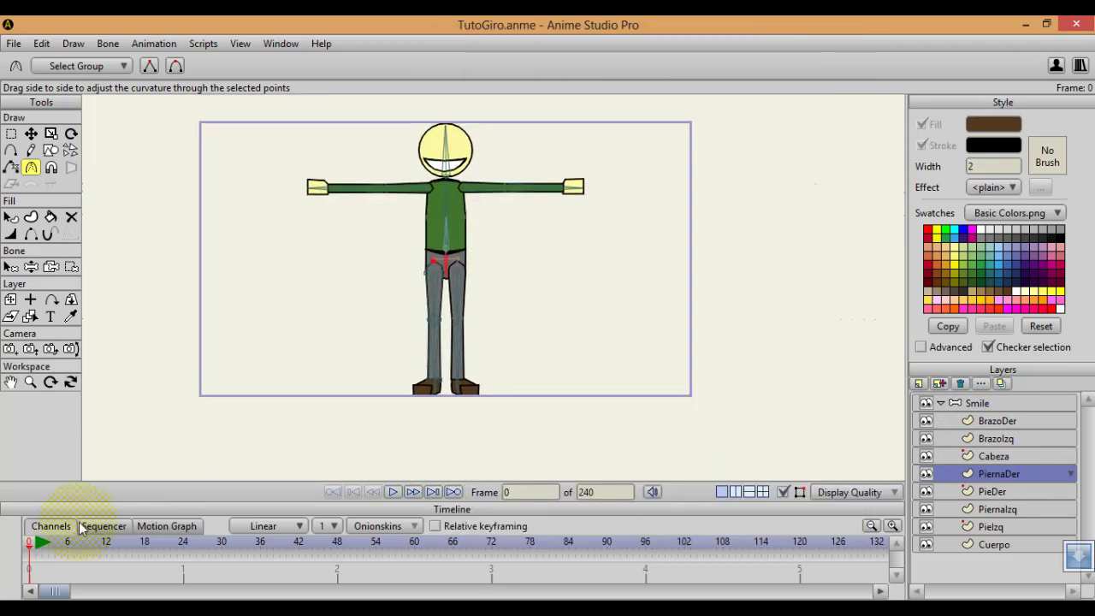
click(984, 403)
key(z)
scroll(520, 374, up, 3)
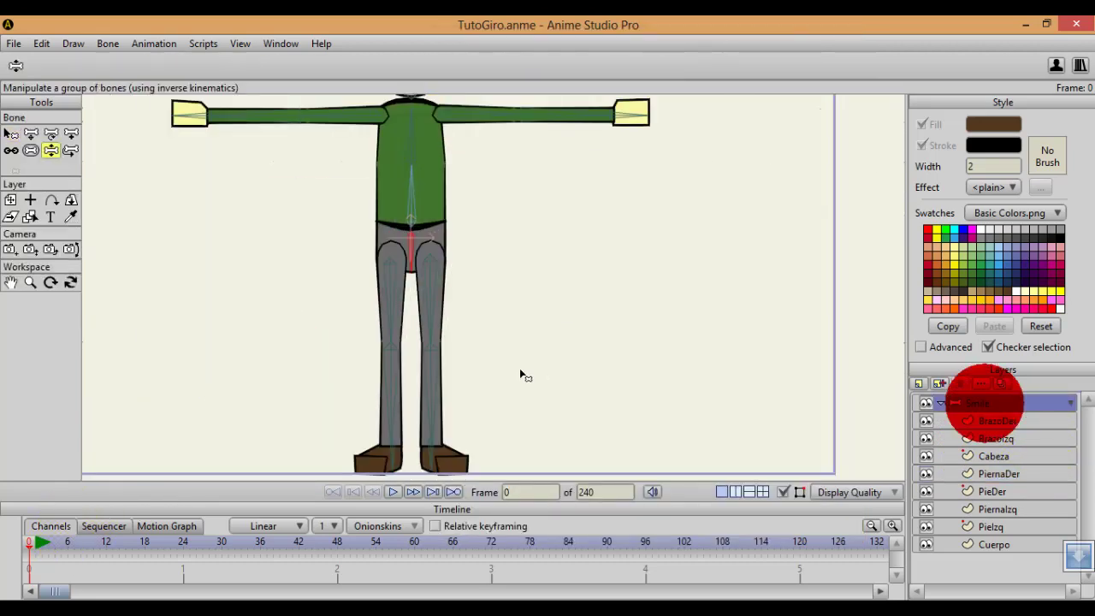
drag(428, 276, 433, 344)
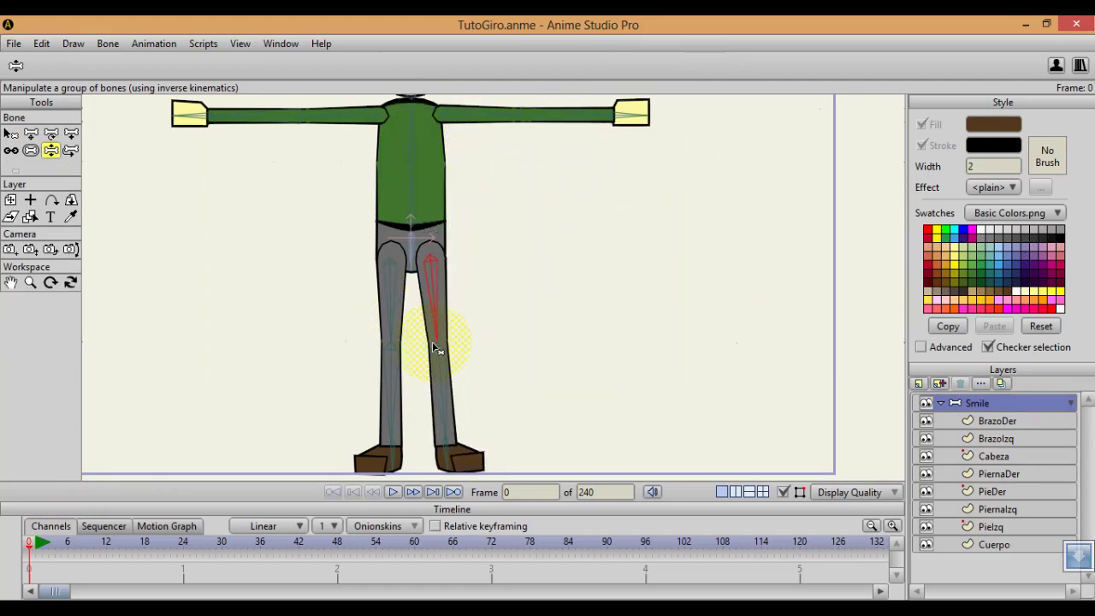
scroll(438, 344, down, 3)
drag(414, 304, 309, 295)
click(228, 504)
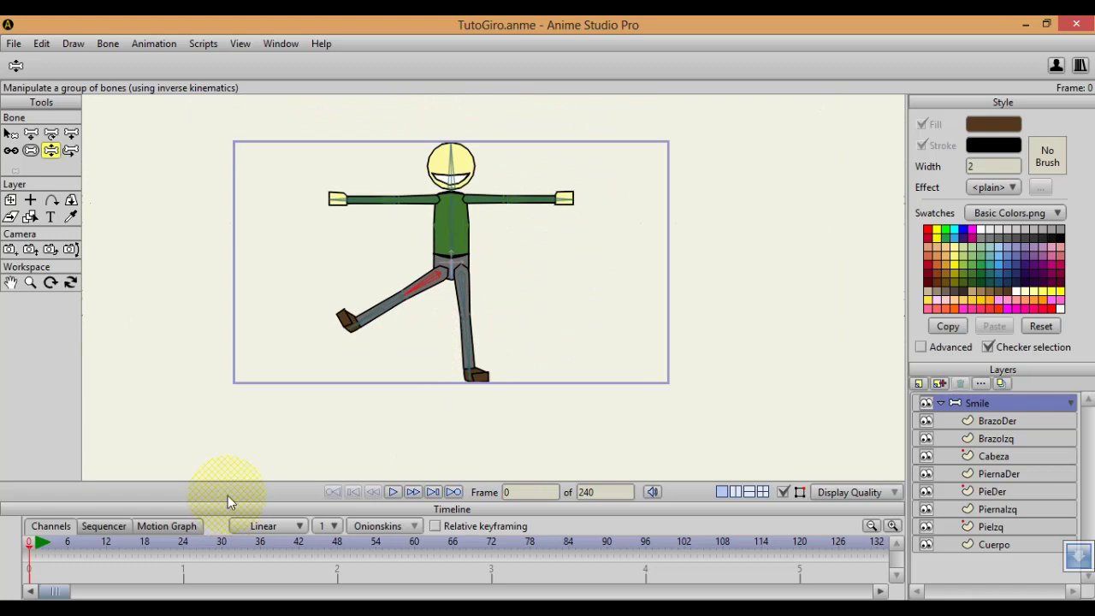
key(ctrl+z)
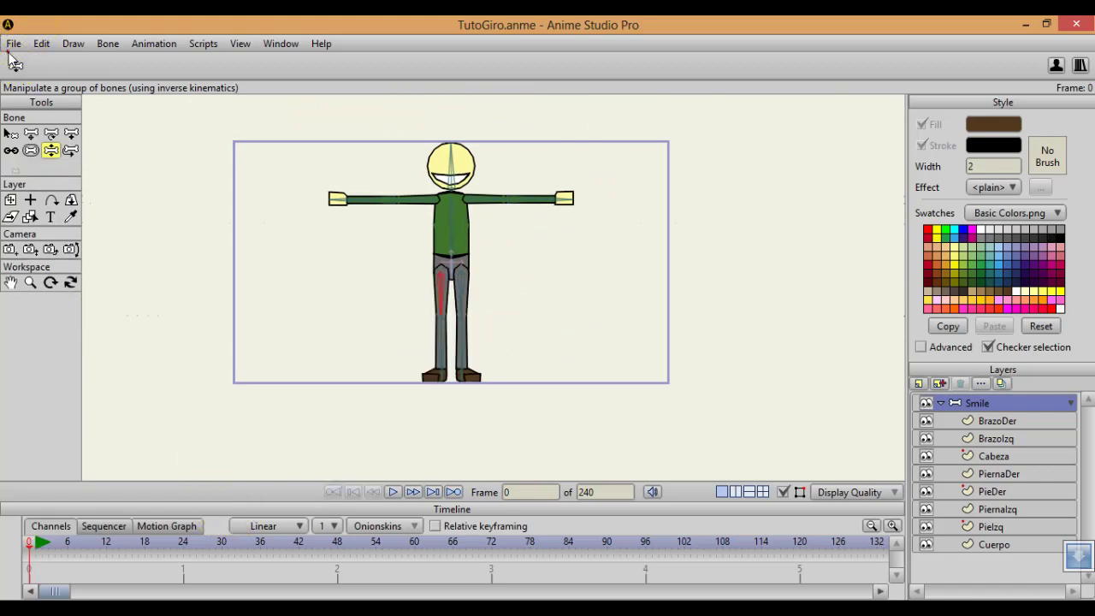
Save the TutoGiro project
click(14, 43)
click(26, 162)
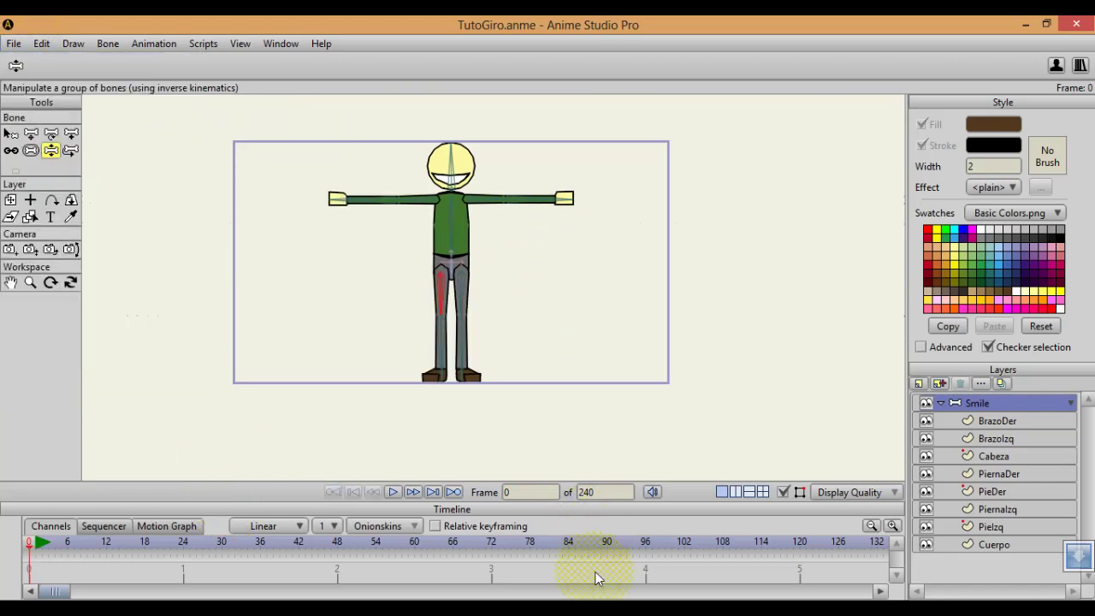
click(593, 604)
click(596, 604)
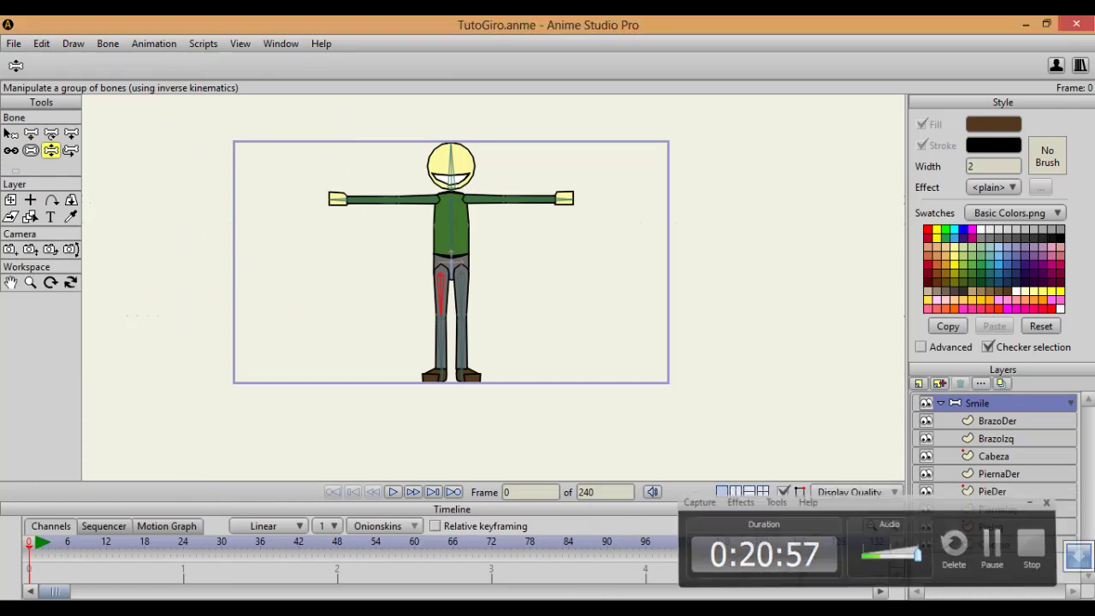
scroll(529, 176, up, 3)
scroll(529, 176, down, 3)
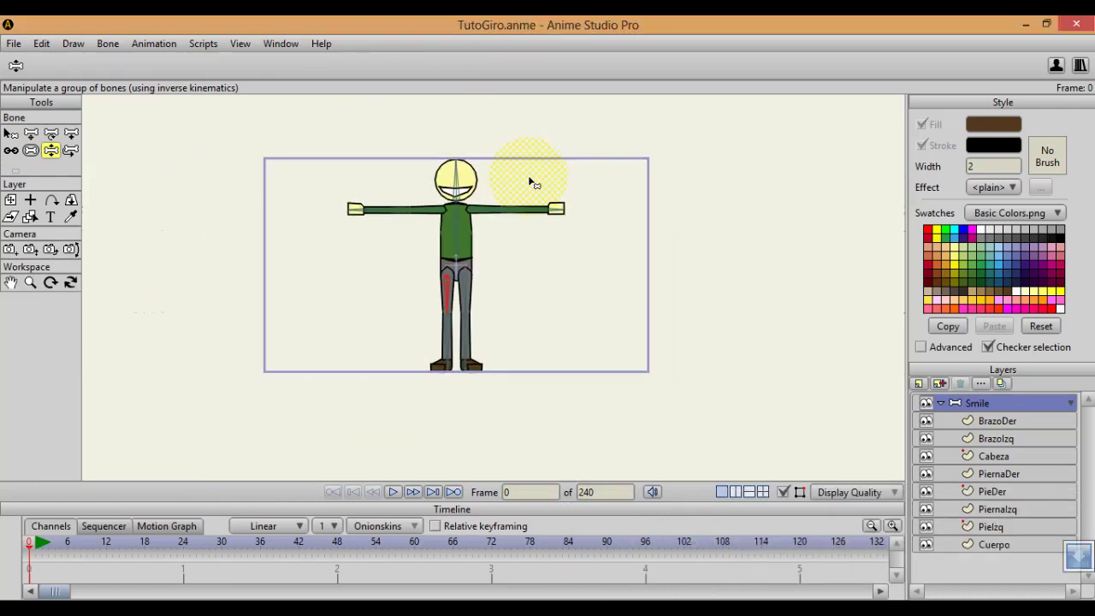
scroll(530, 176, up, 1)
scroll(555, 235, up, 1)
drag(521, 228, 554, 247)
scroll(532, 235, up, 1)
scroll(537, 237, down, 1)
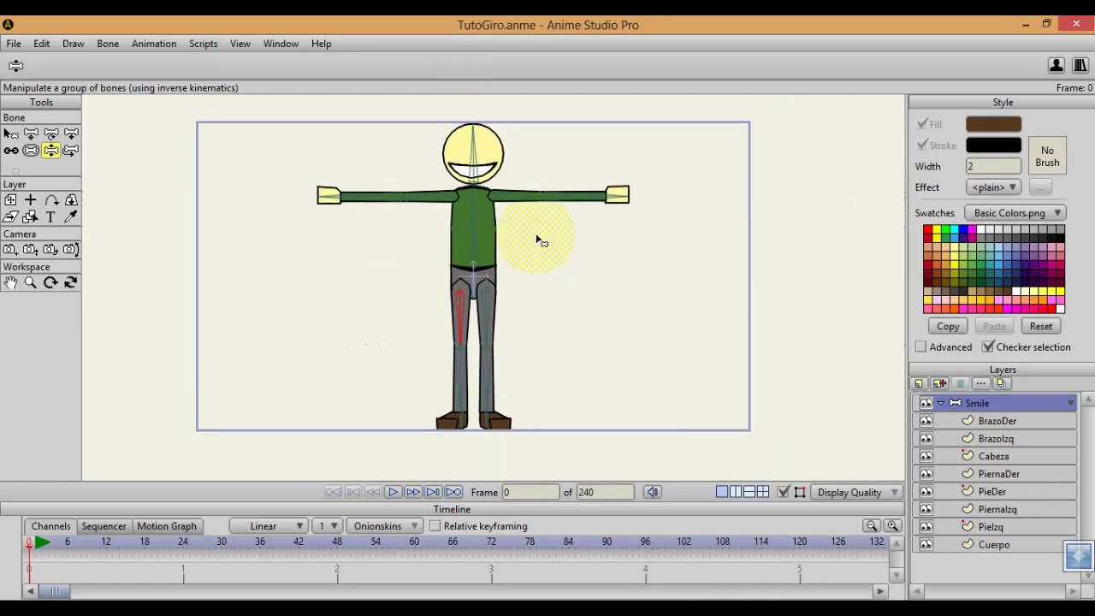